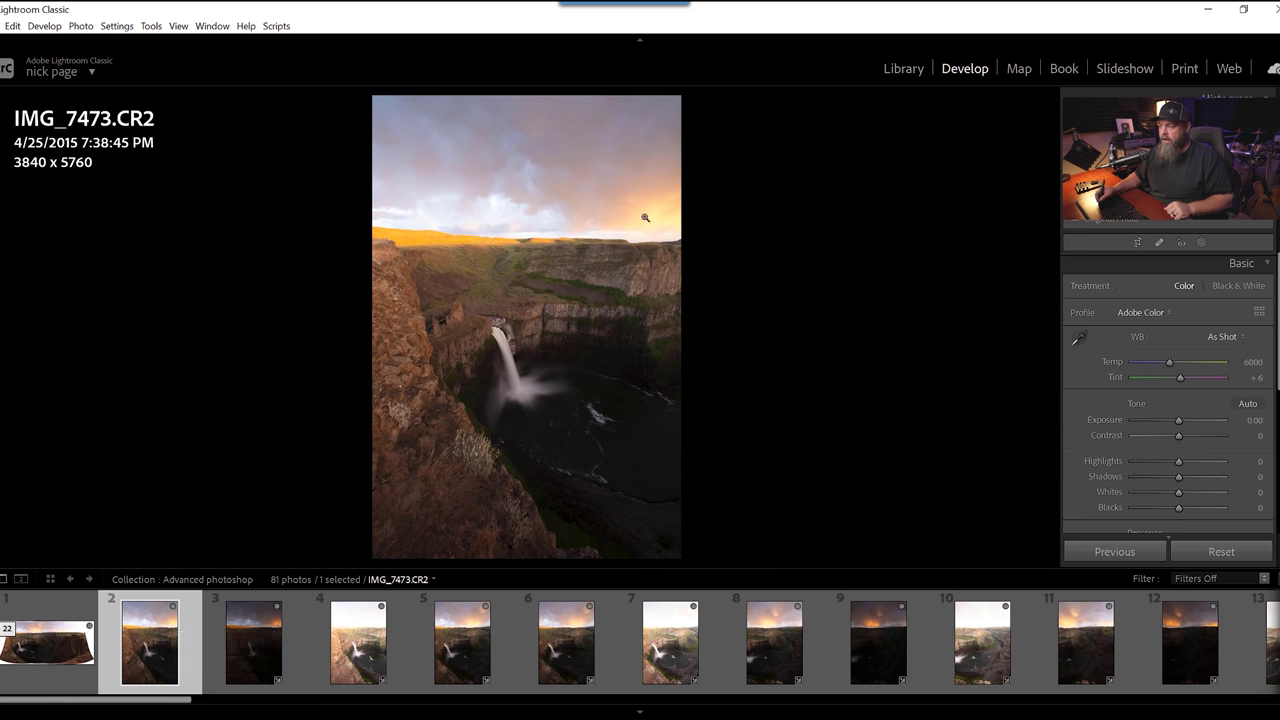
- Inspect IMG_7492.CR2 for clipped highlights, try lowering its exposure to −0.43, and reset the exposure
{"action": "left_click_drag", "start_coordinate": [186, 699], "coordinate": [405, 697]}
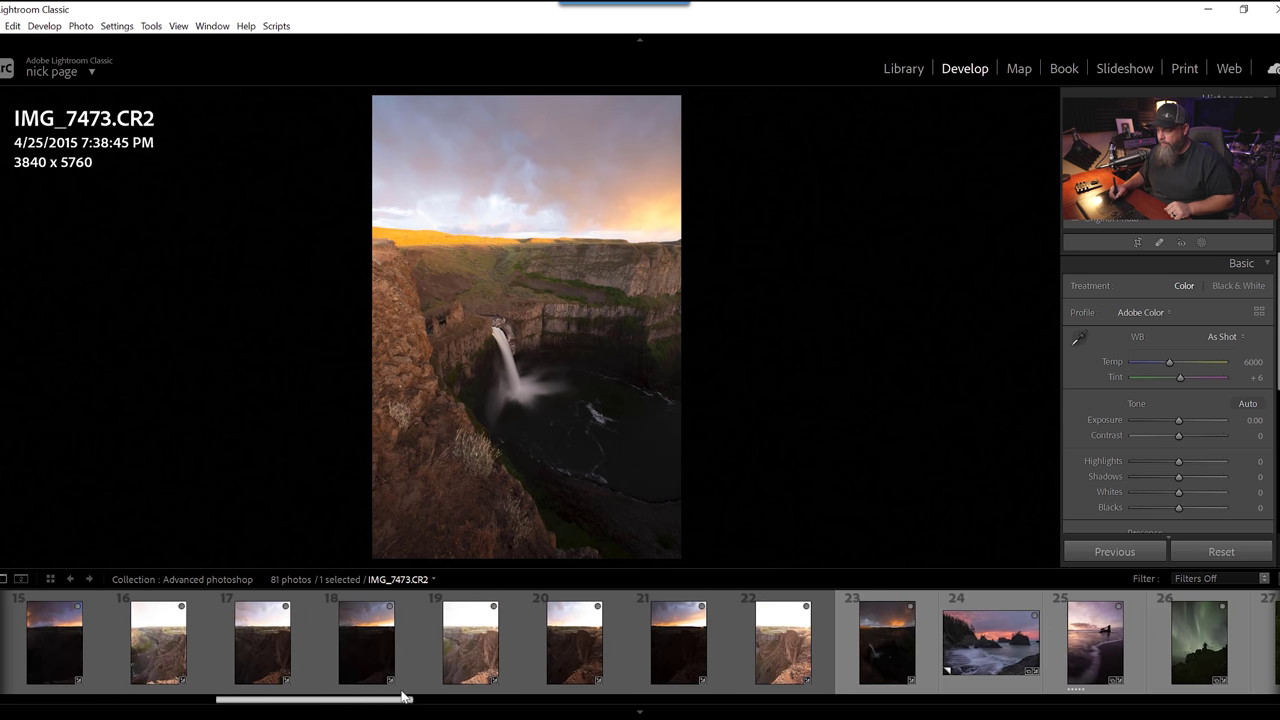
{"action": "left_click", "coordinate": [671, 646]}
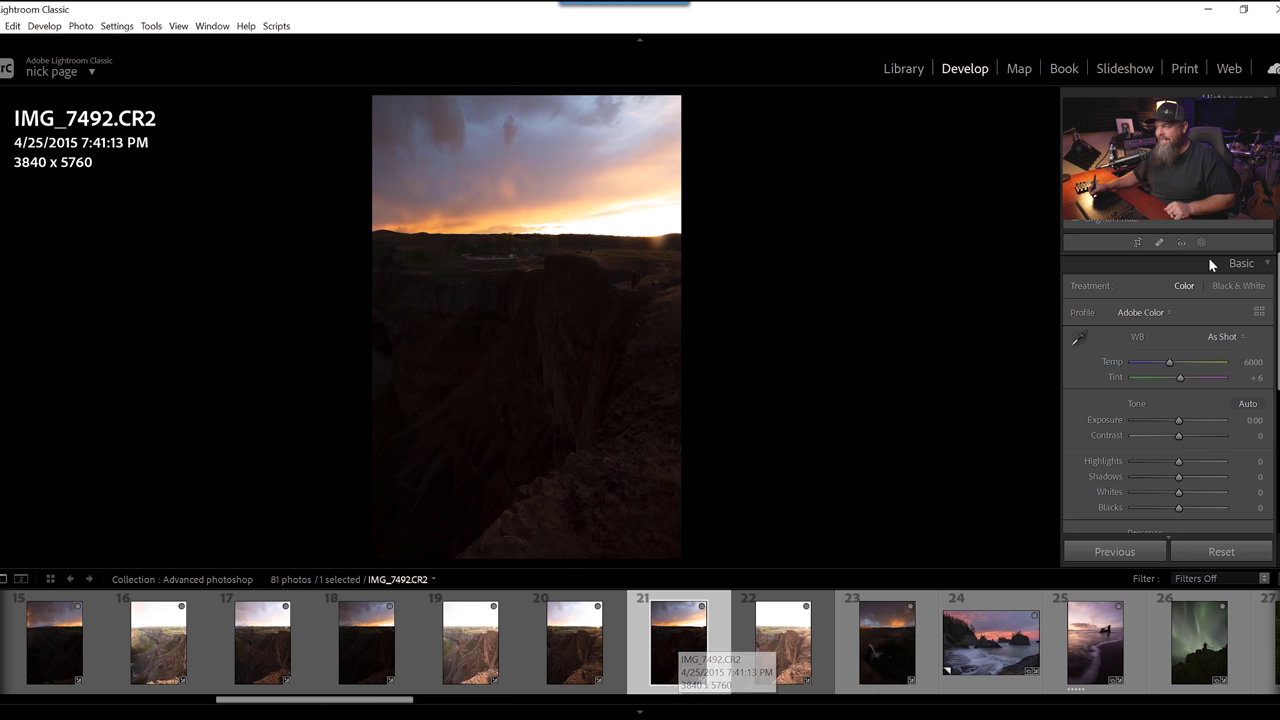
{"action": "key", "text": "j"}
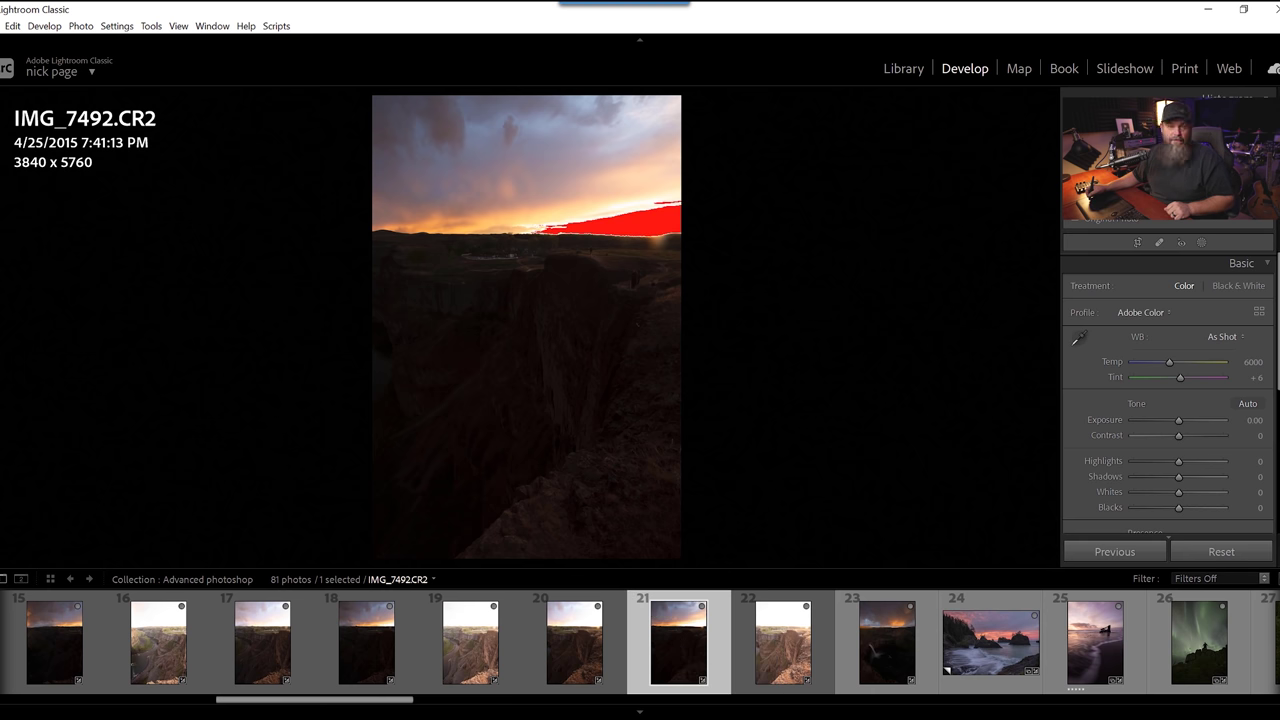
{"action": "left_click_drag", "start_coordinate": [1162, 423], "coordinate": [1166, 422]}
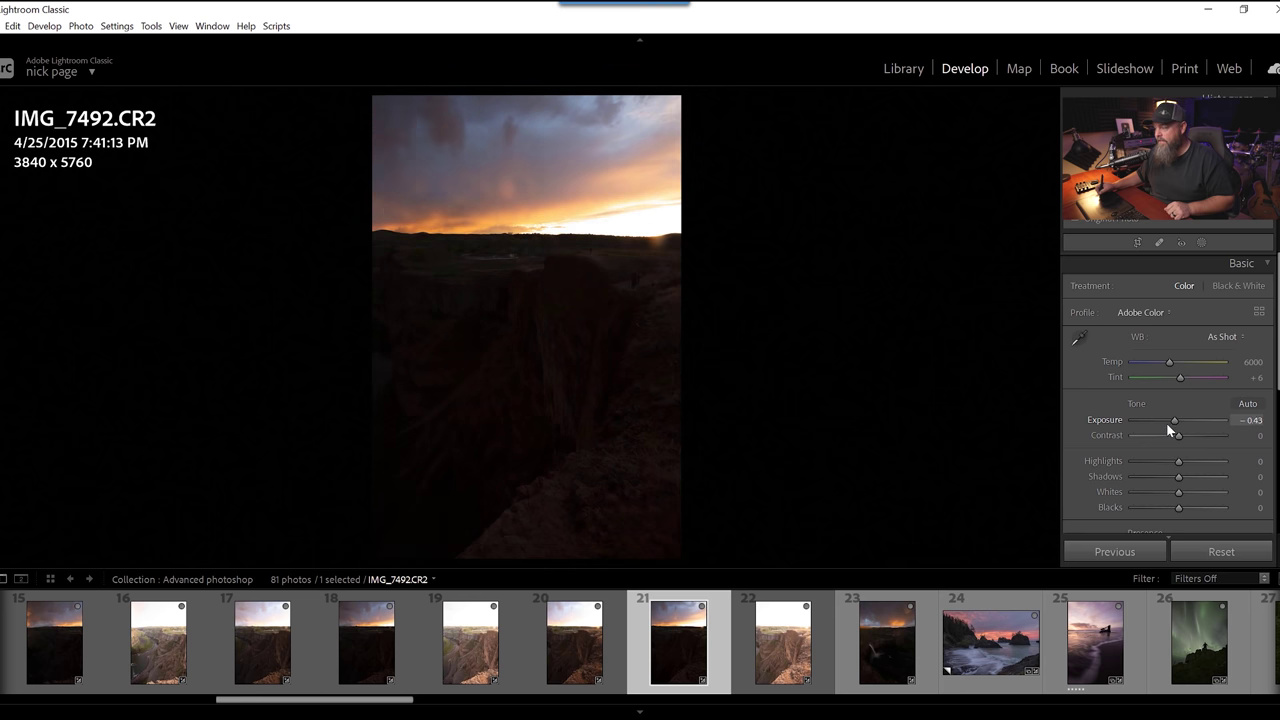
{"action": "double_click", "coordinate": [1102, 417]}
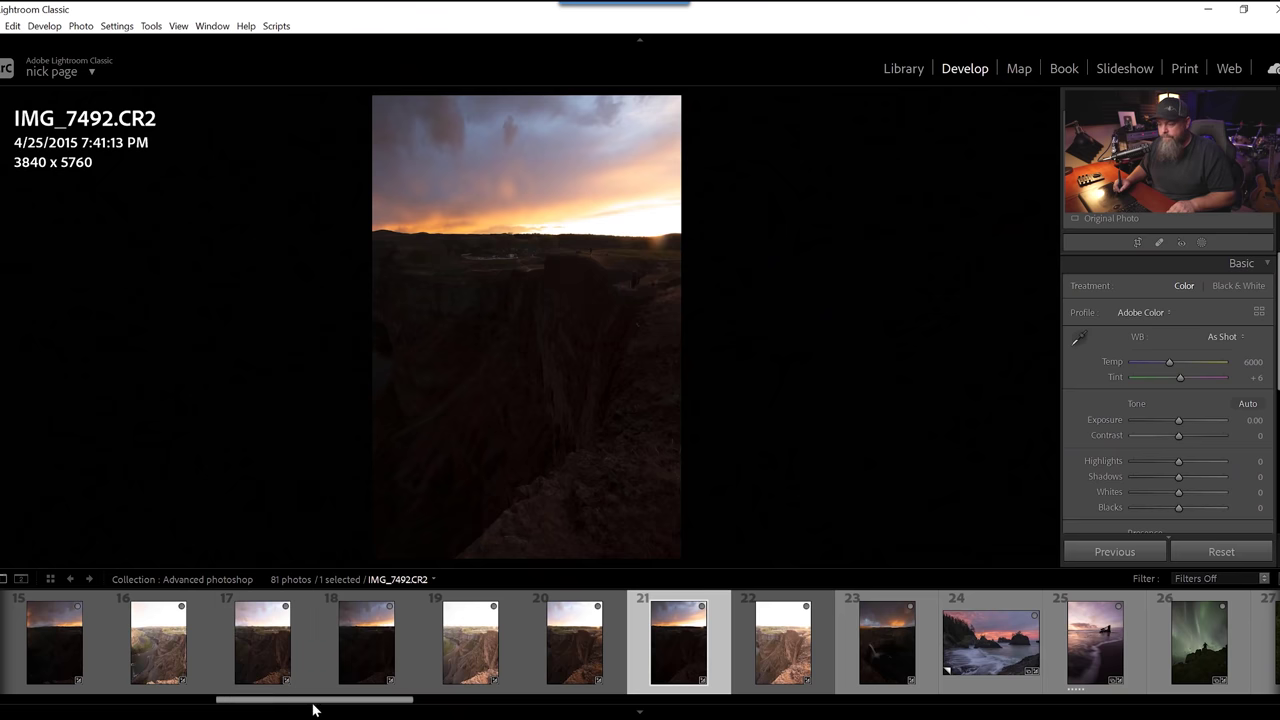
- Select the bracketed frames from IMG_7473.CR2 through IMG_7477.CR2 and start an HDR Panorama merge
{"action": "left_click_drag", "start_coordinate": [314, 706], "coordinate": [114, 706]}
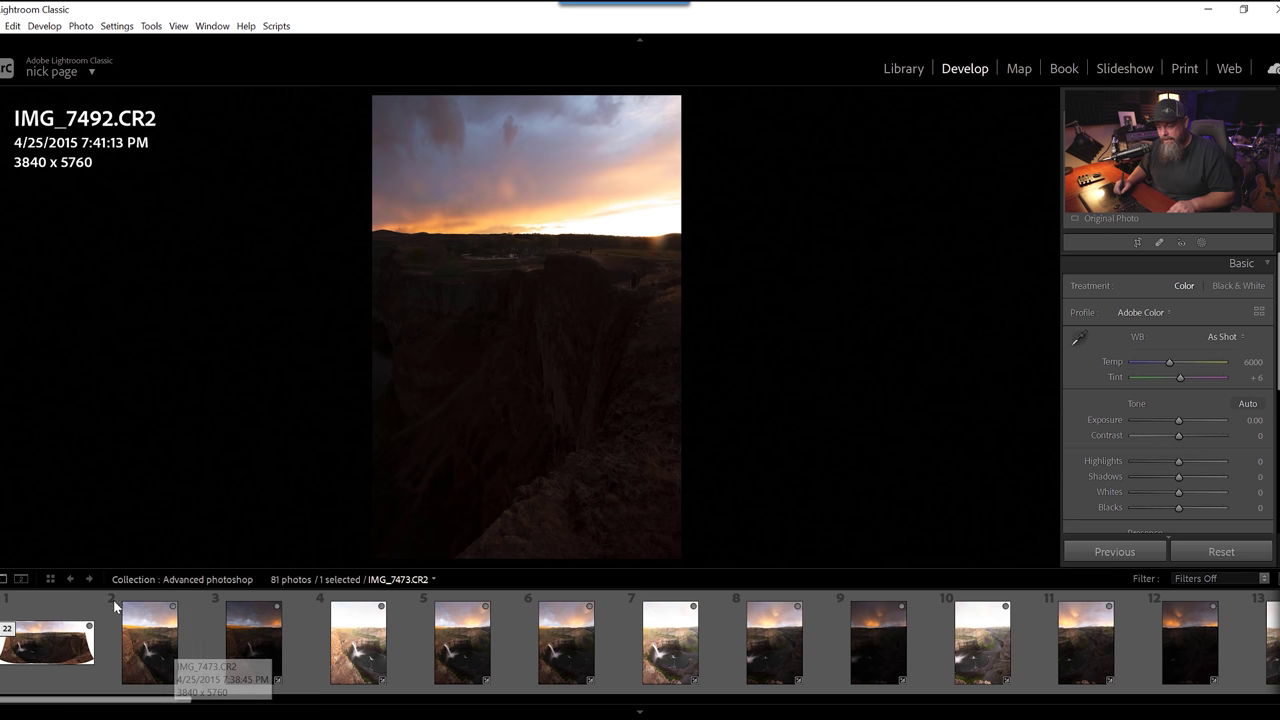
{"action": "left_click", "coordinate": [150, 672]}
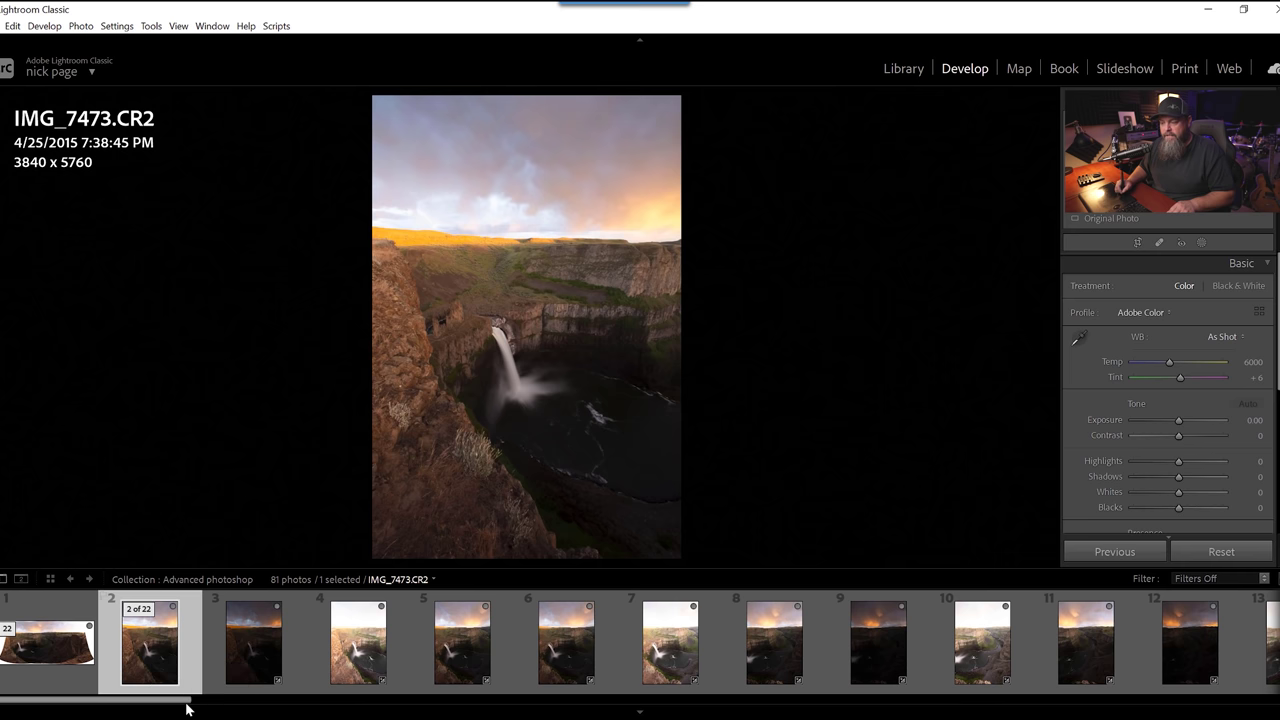
{"action": "left_click_drag", "start_coordinate": [186, 703], "coordinate": [486, 709]}
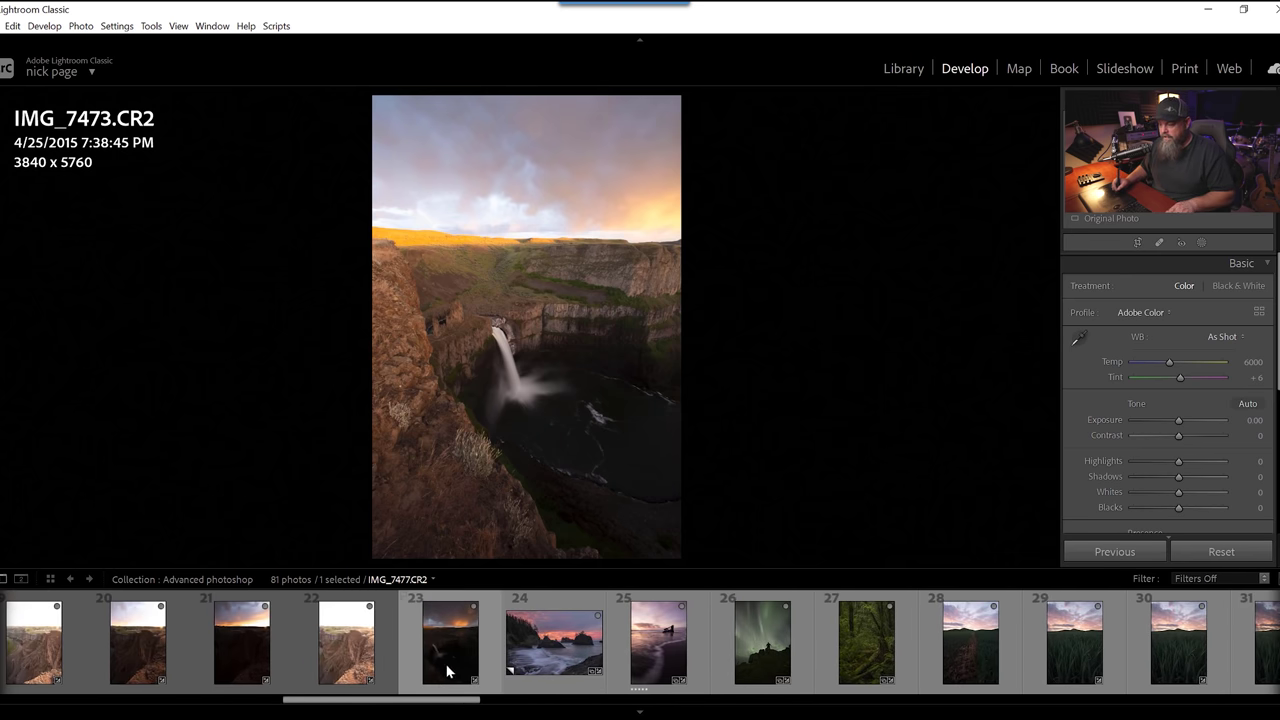
{"action": "left_click", "coordinate": [455, 646], "text": "shift"}
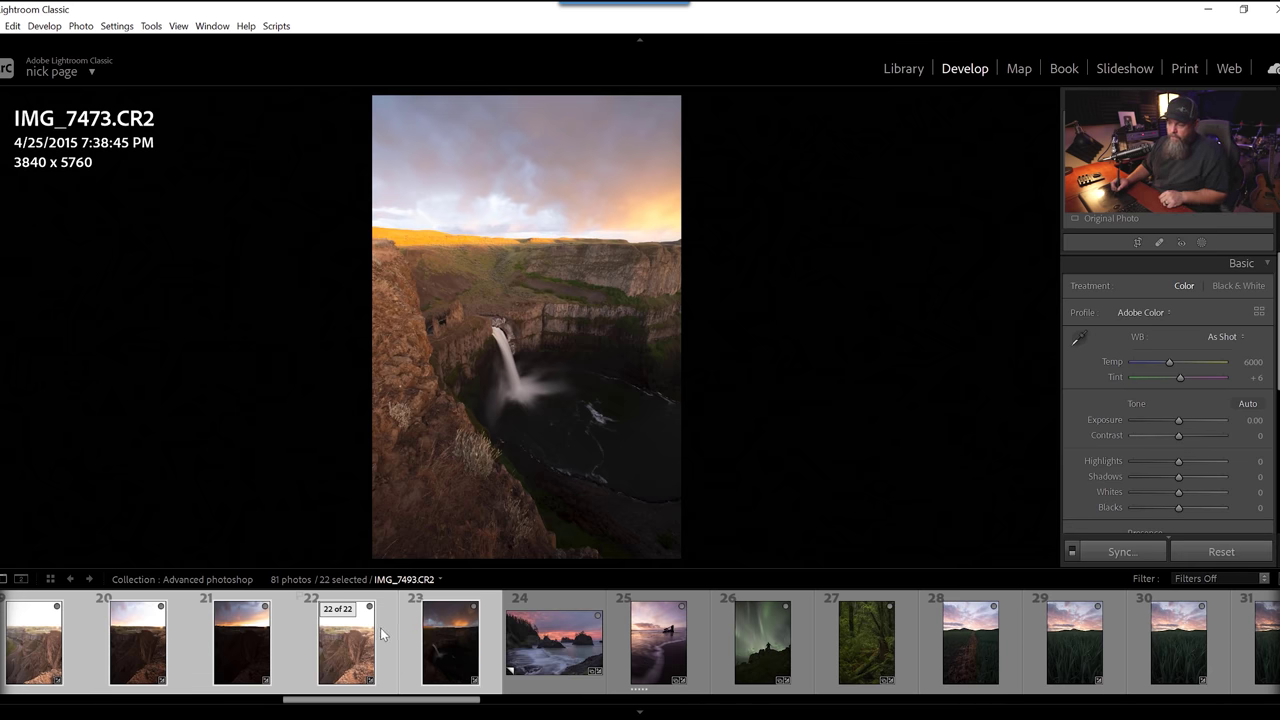
{"action": "right_click", "coordinate": [458, 628]}
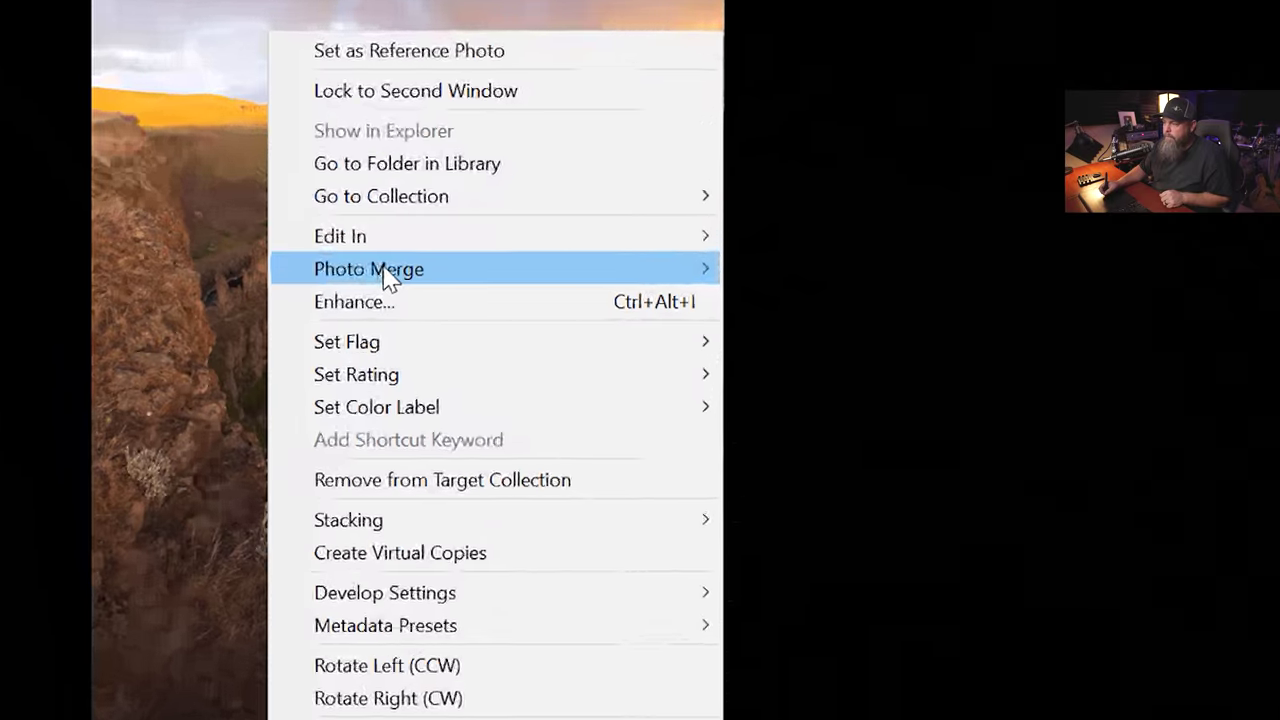
{"action": "mouse_move", "coordinate": [526, 319]}
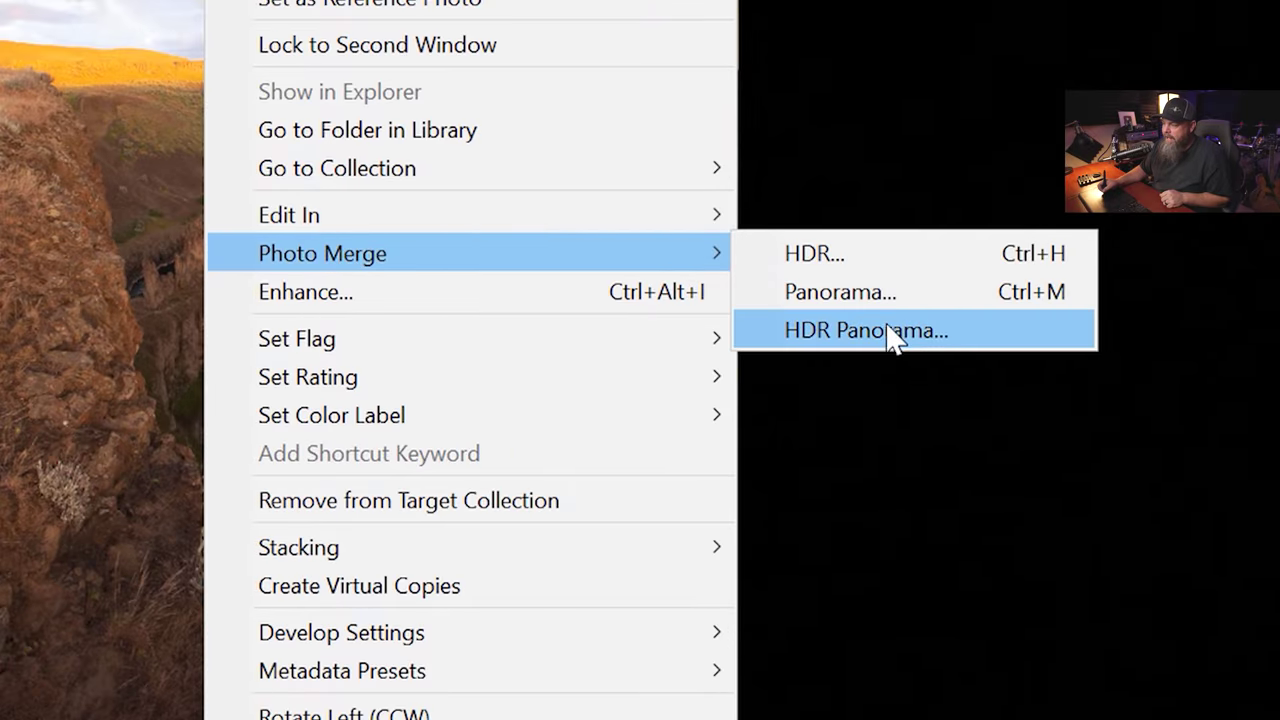
{"action": "left_click", "coordinate": [893, 332]}
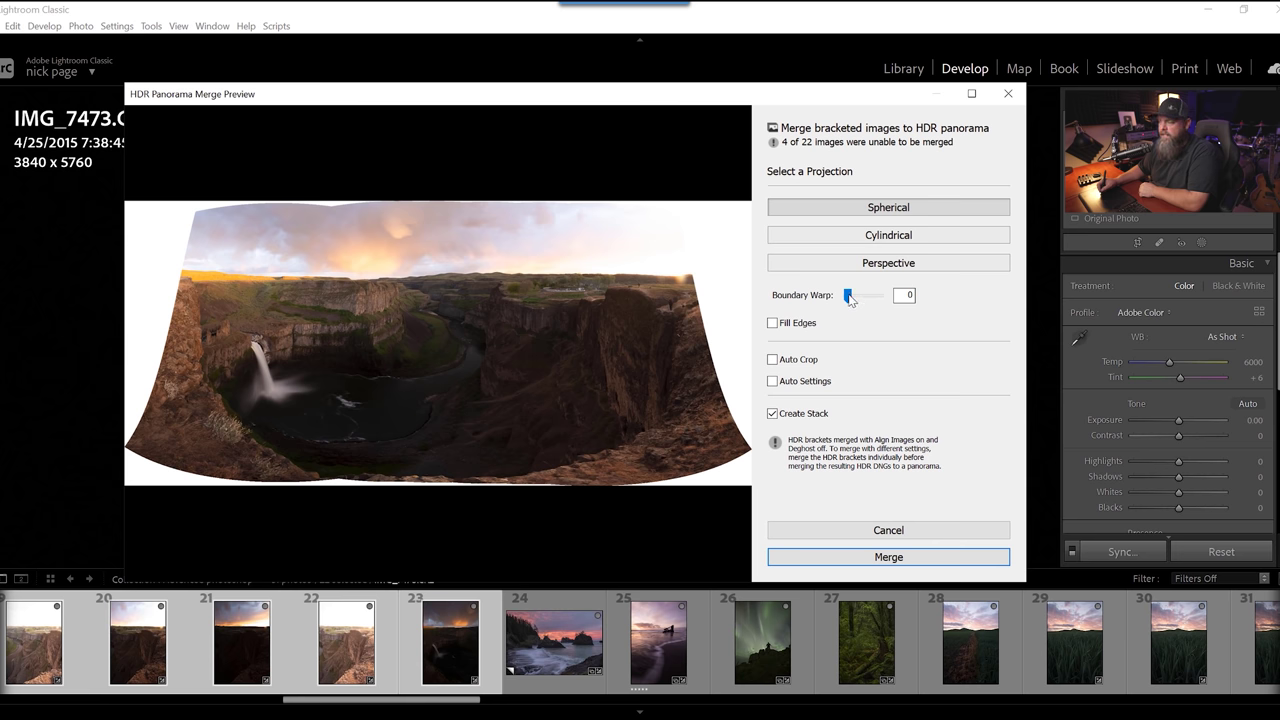
- Adjust the HDR panorama's Boundary Warp in the merge preview, trying 100 and bringing it back down to about 13
{"action": "left_click_drag", "start_coordinate": [873, 300], "coordinate": [900, 295]}
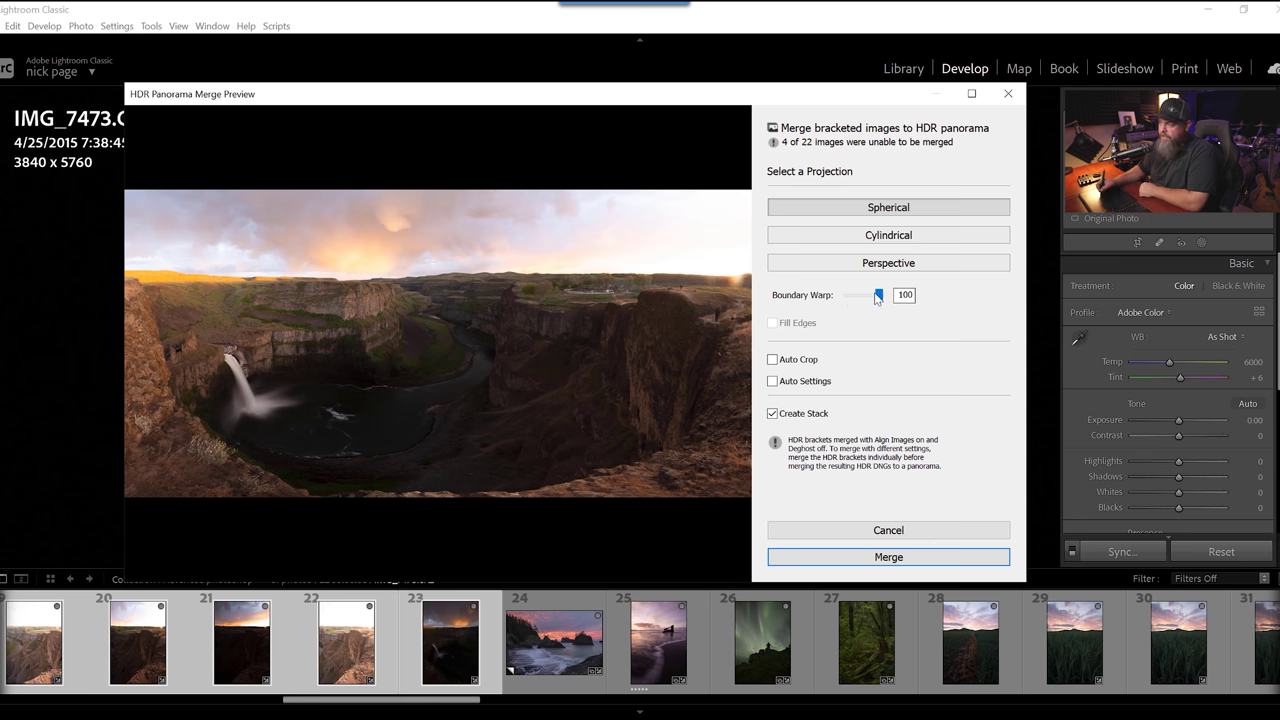
{"action": "left_click_drag", "start_coordinate": [876, 298], "coordinate": [826, 303]}
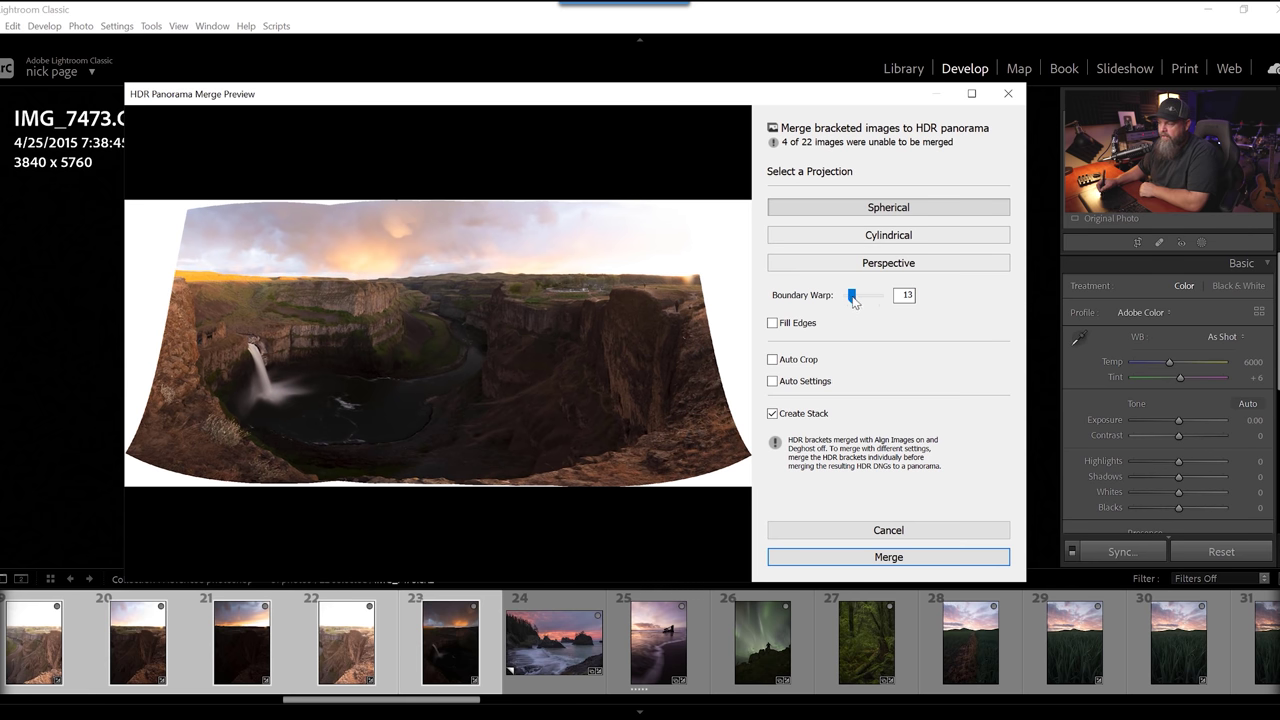
{"action": "left_click_drag", "start_coordinate": [853, 303], "coordinate": [857, 302]}
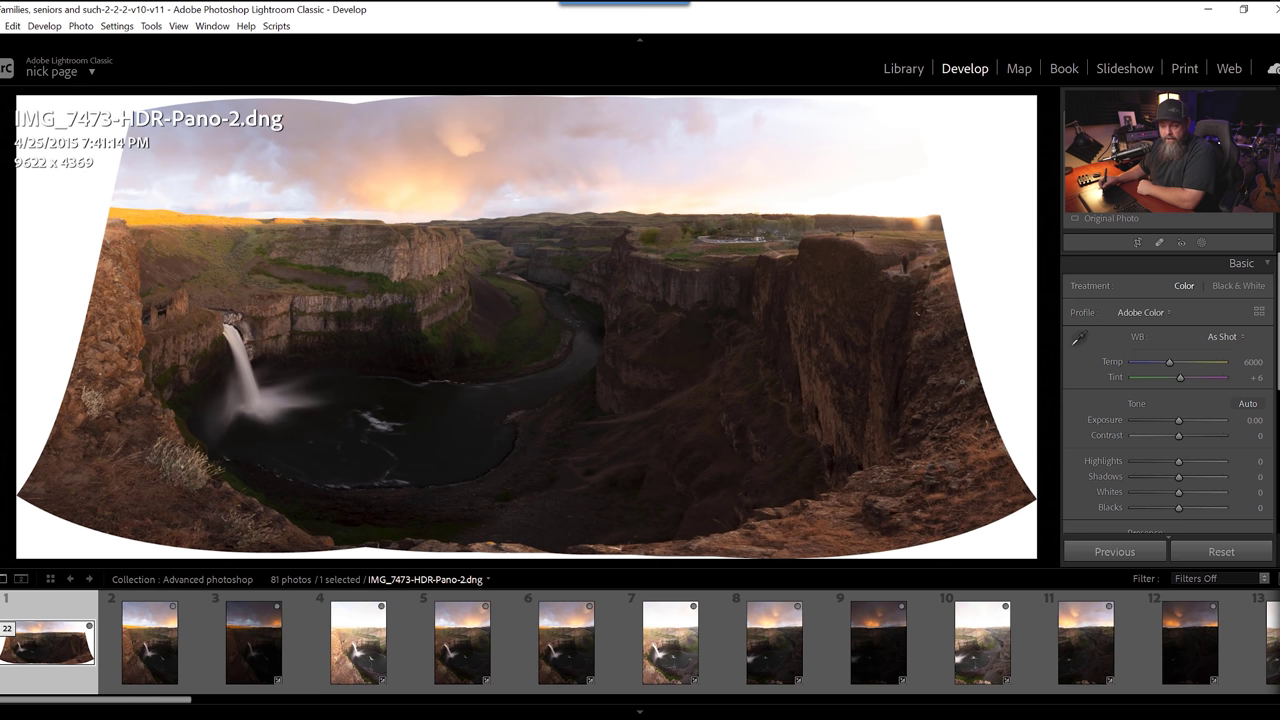
- Raise the merged panorama's exposure to +1.89 and inspect the shadow detail in the cliffs along the river close up
{"action": "mouse_move", "coordinate": [1179, 424]}
{"action": "left_mouse_down"}
{"action": "mouse_move", "coordinate": [1163, 424]}
{"action": "mouse_move", "coordinate": [1187, 421]}
{"action": "left_mouse_up"}
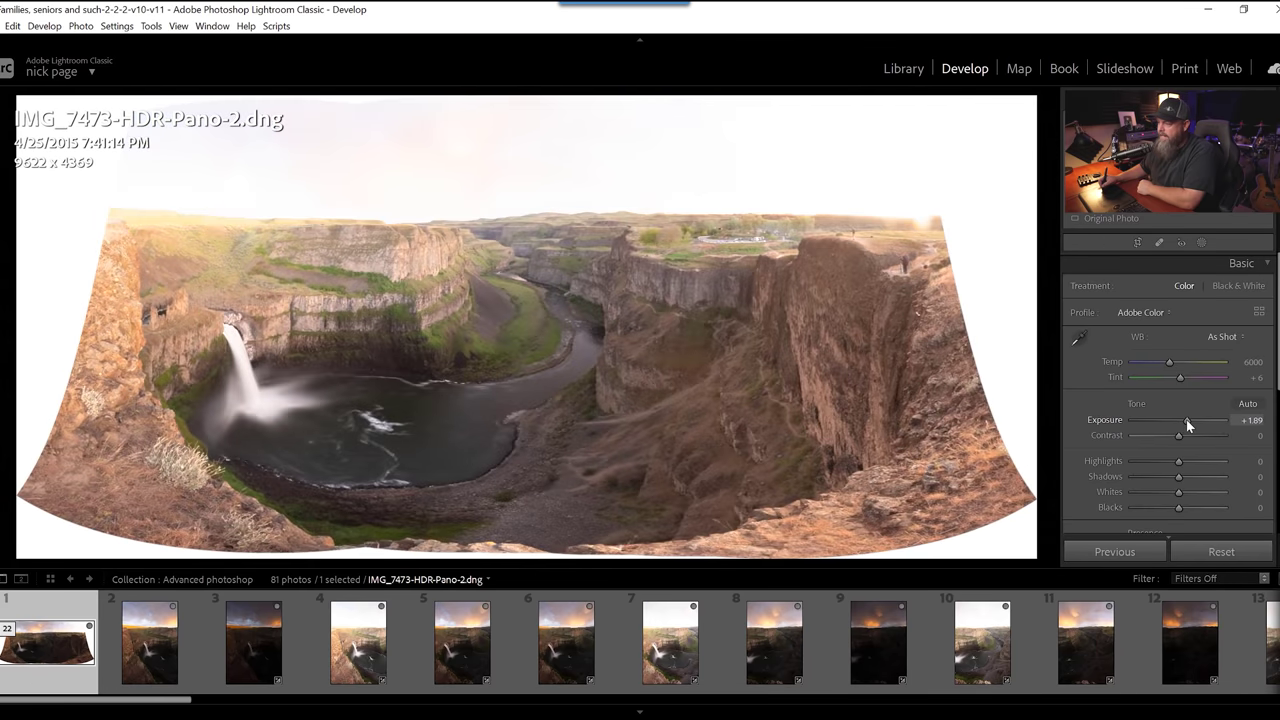
{"action": "left_click", "coordinate": [400, 350]}
{"action": "left_click_drag", "start_coordinate": [454, 404], "coordinate": [481, 334]}
{"action": "left_click_drag", "start_coordinate": [610, 314], "coordinate": [523, 351]}
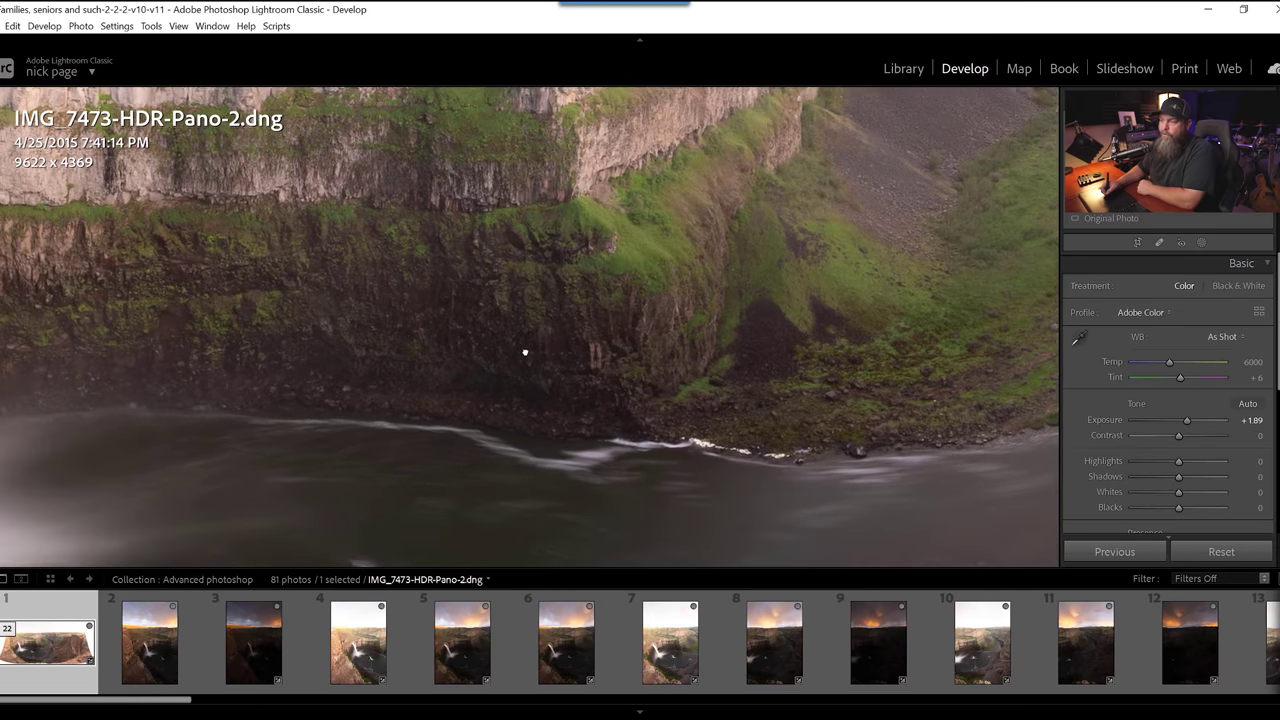
{"action": "left_click", "coordinate": [551, 344]}
- Lower the panorama's exposure to −1.66, inspect the bright sky near the sun close up, and reset the exposure
{"action": "left_click_drag", "start_coordinate": [1178, 428], "coordinate": [1165, 428]}
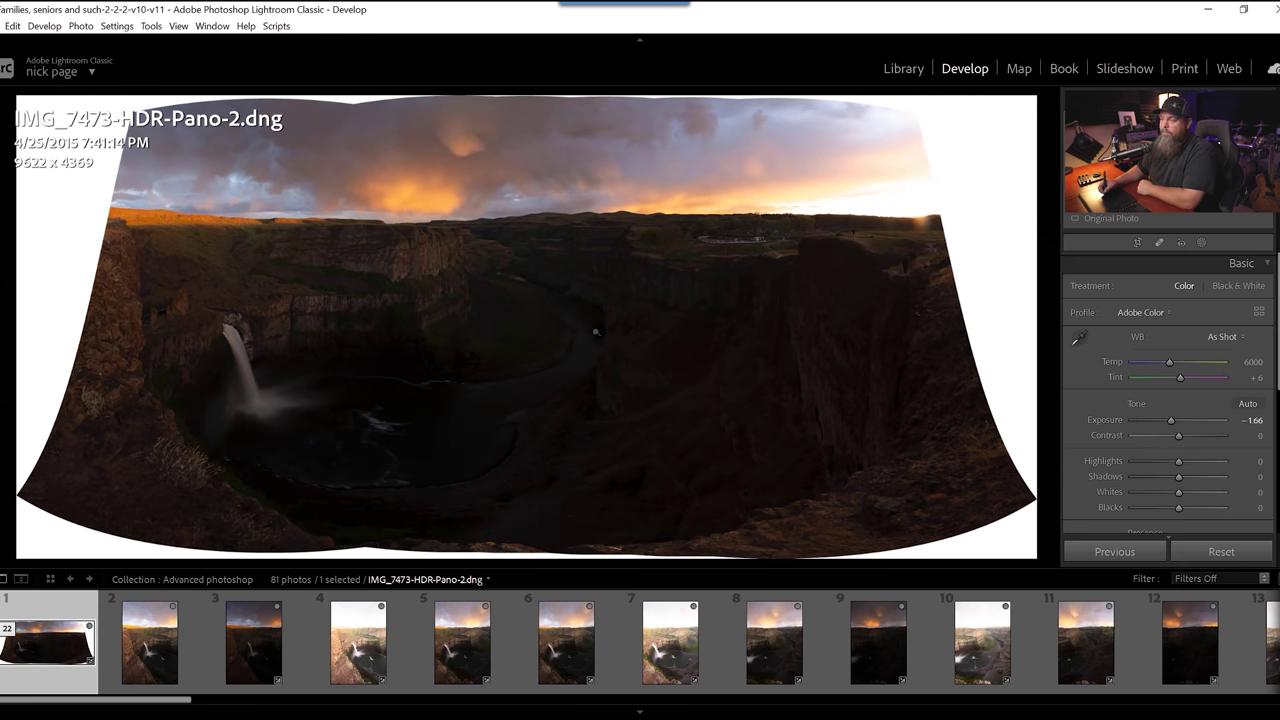
{"action": "left_click", "coordinate": [853, 200]}
{"action": "left_click_drag", "start_coordinate": [849, 206], "coordinate": [645, 332]}
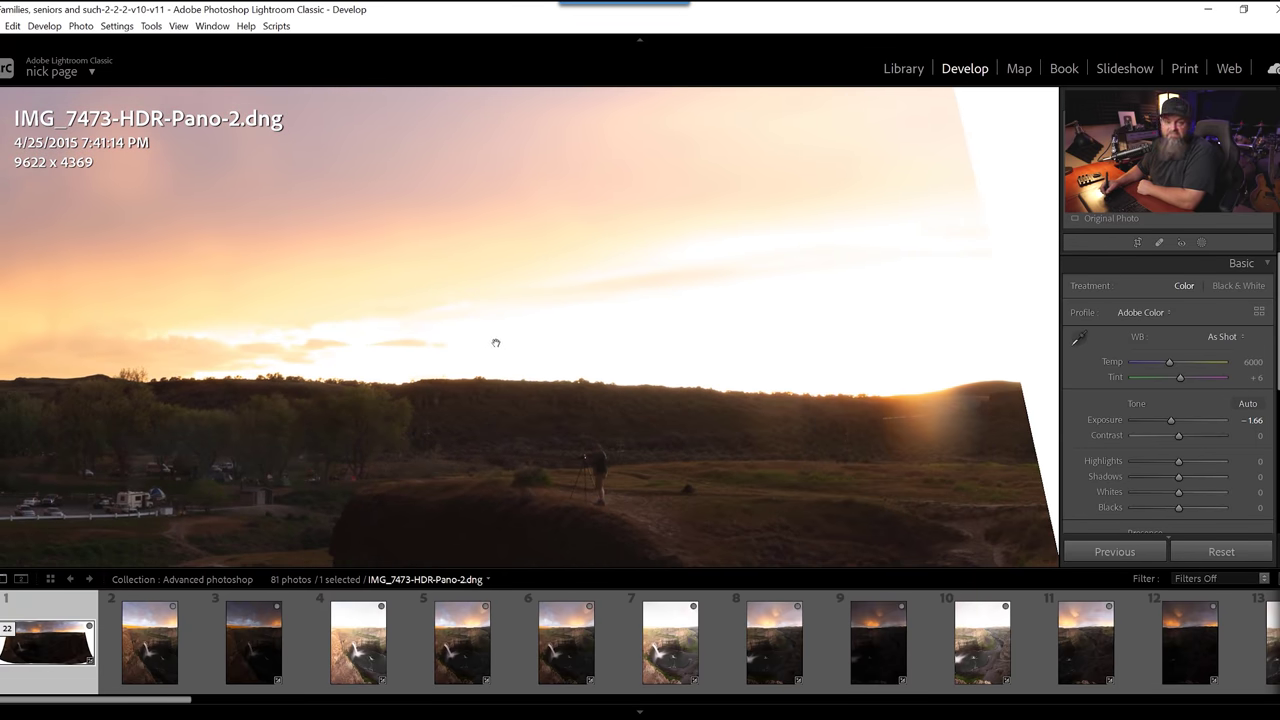
{"action": "left_click", "coordinate": [519, 346]}
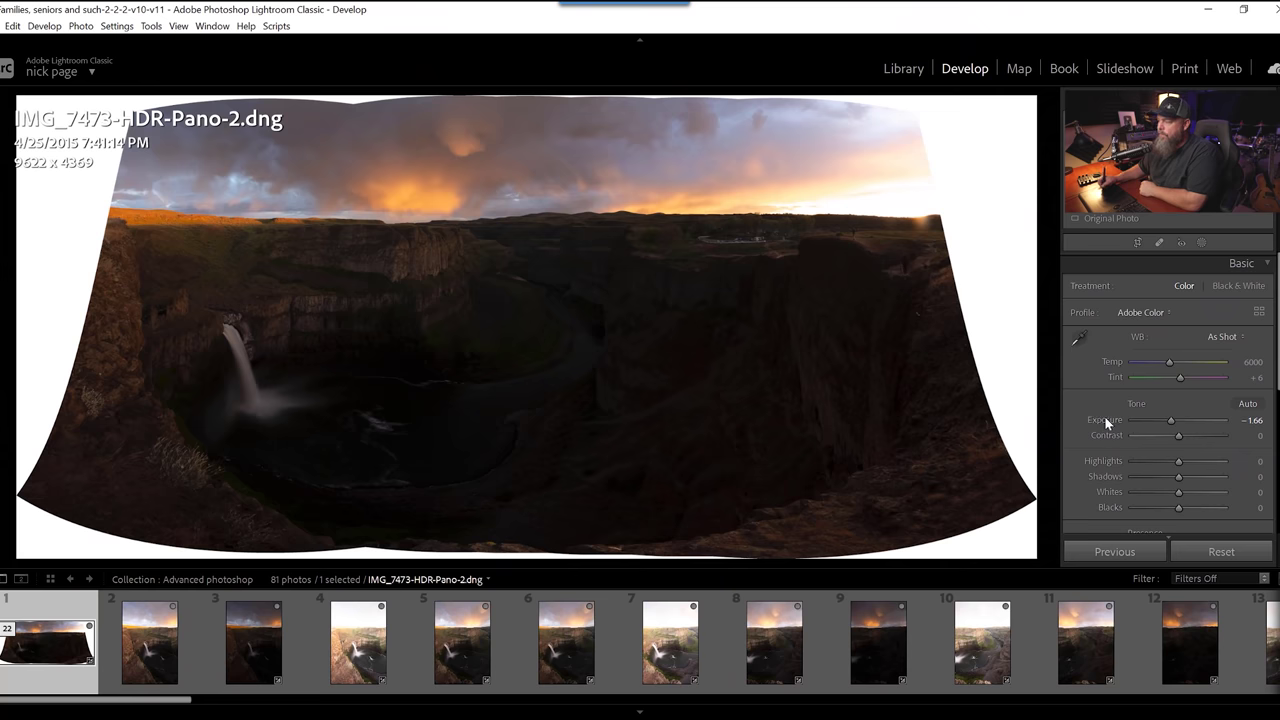
{"action": "double_click", "coordinate": [1106, 421]}
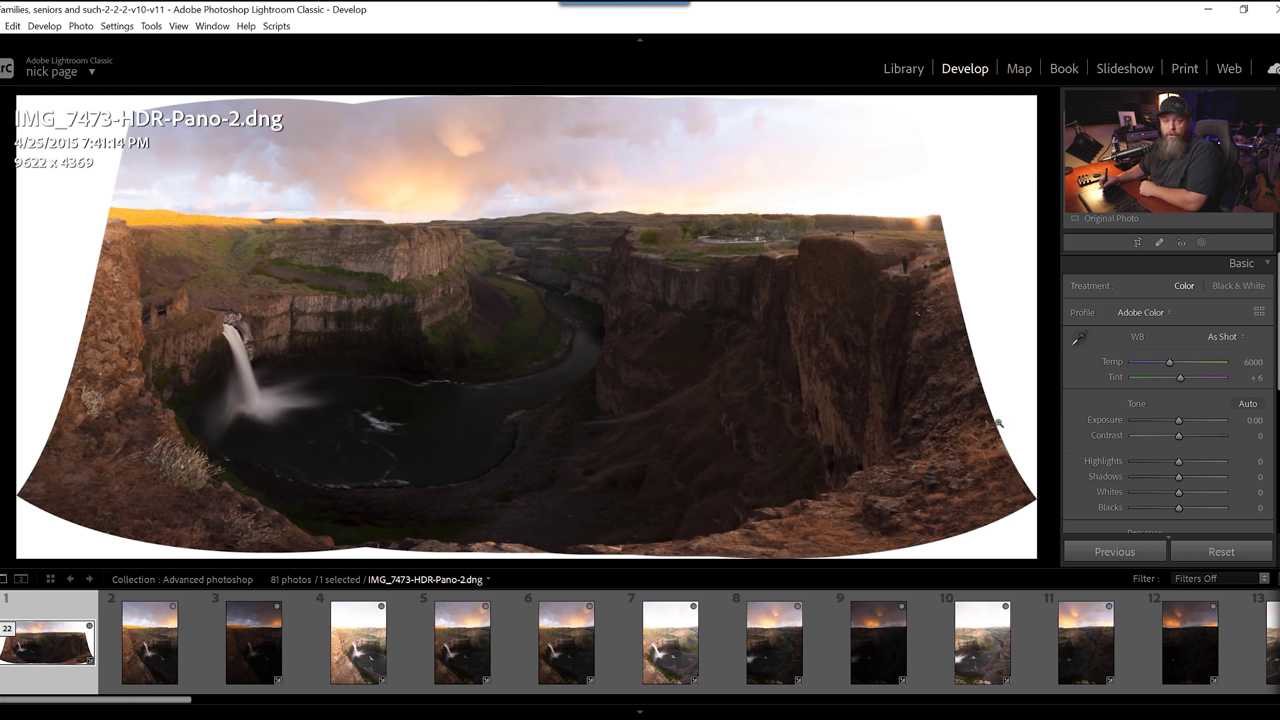
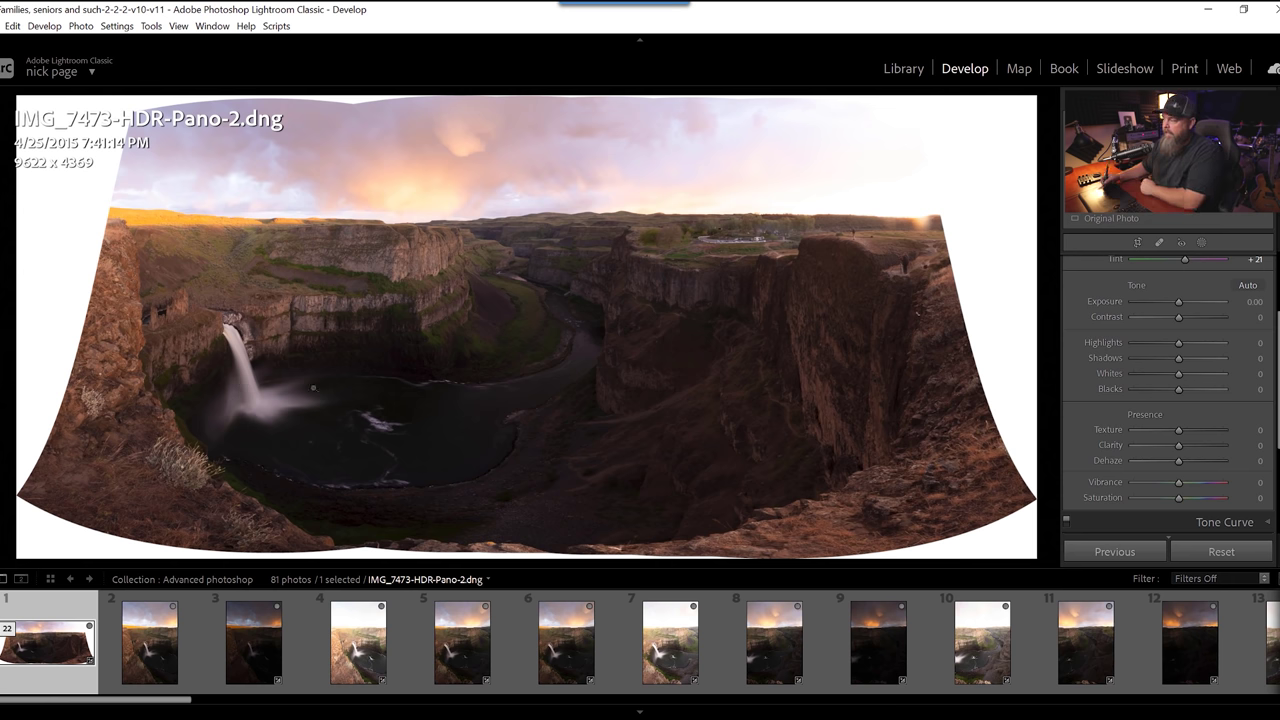
- Transform the panorama with Aspect +55, Scale 92 and Vertical −10
{"action": "scroll", "coordinate": [1275, 450], "scroll_direction": "down", "scroll_amount": 3}
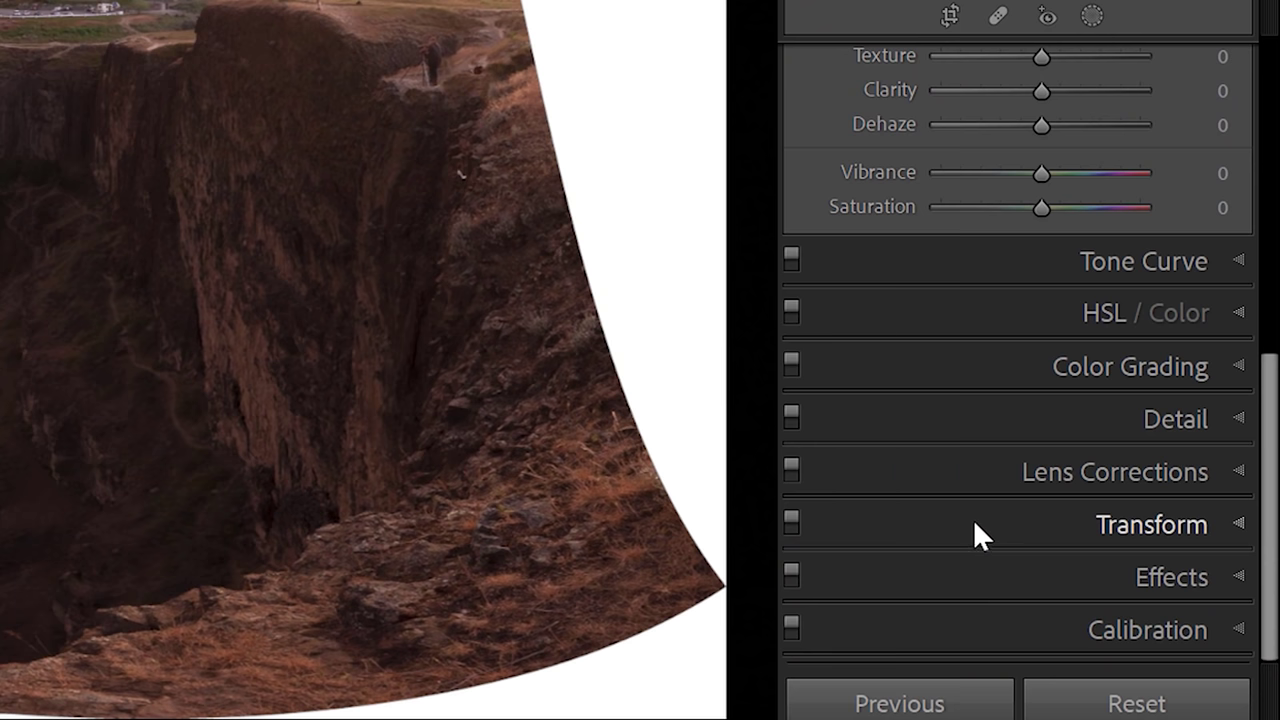
{"action": "left_click", "coordinate": [1157, 472]}
{"action": "scroll", "coordinate": [1272, 346], "scroll_direction": "up", "scroll_amount": 3}
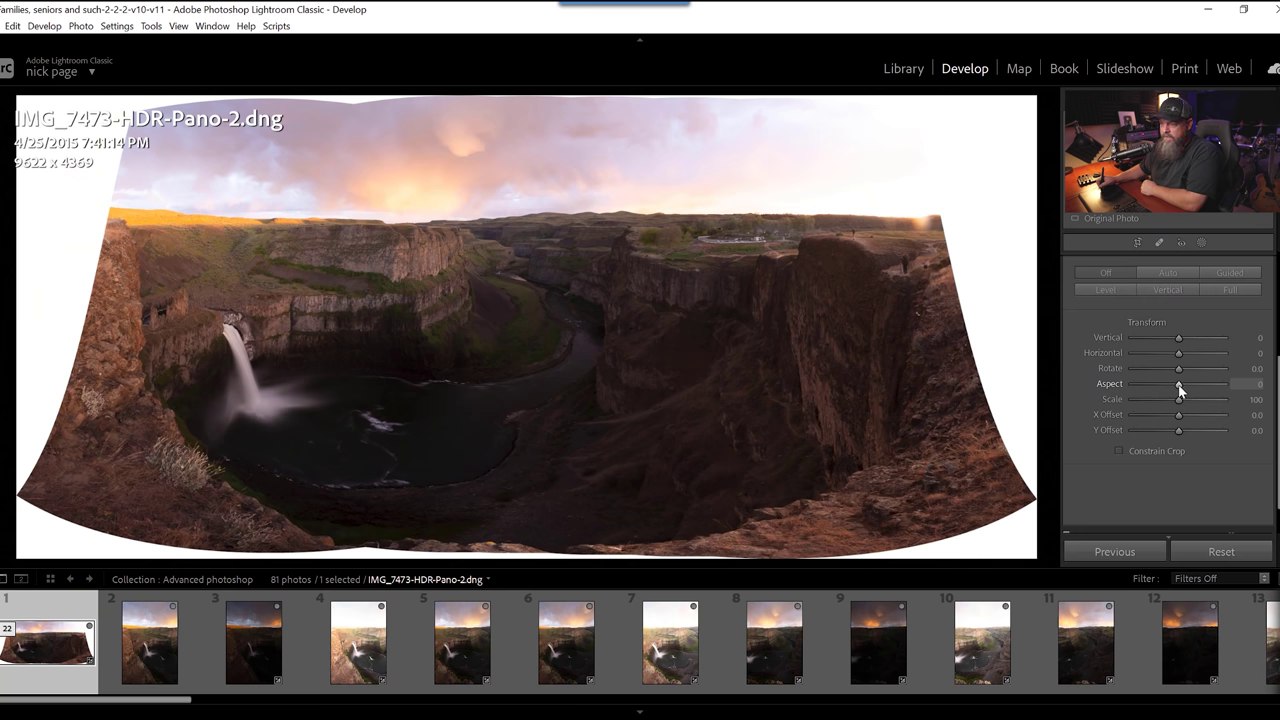
{"action": "left_click_drag", "start_coordinate": [1180, 388], "coordinate": [1198, 385]}
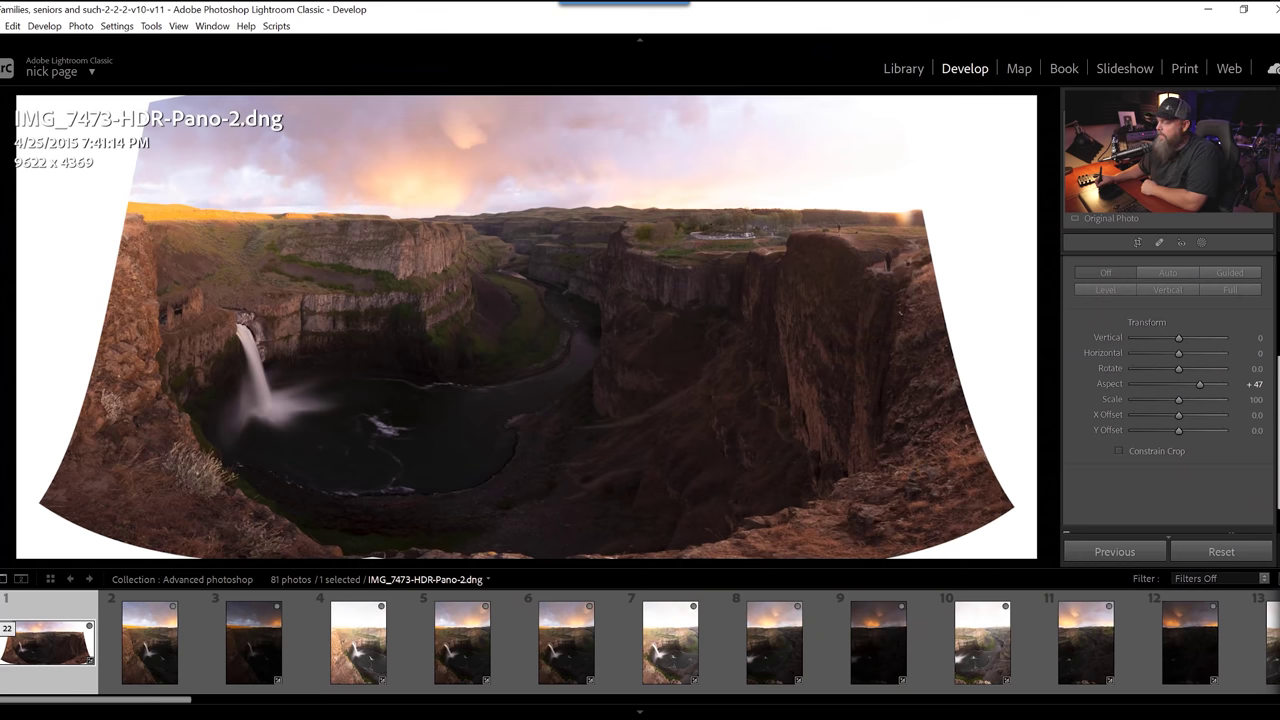
{"action": "left_click_drag", "start_coordinate": [1197, 384], "coordinate": [1203, 384]}
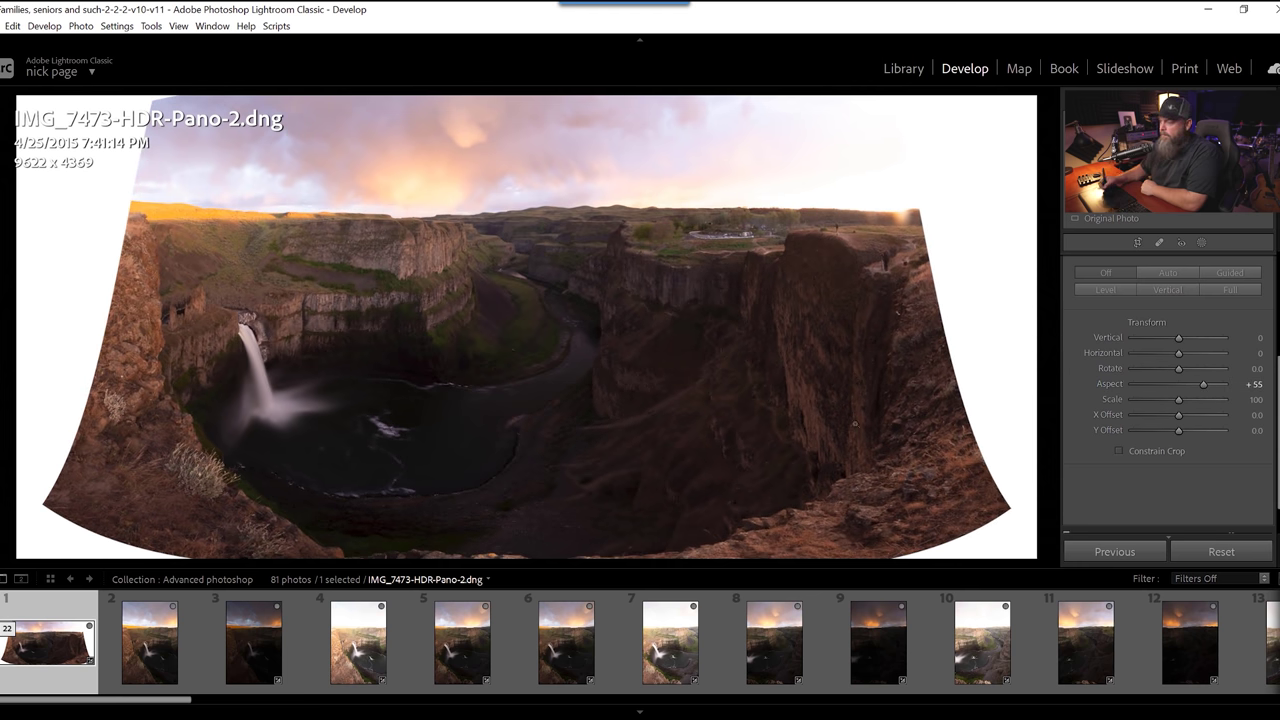
{"action": "left_click_drag", "start_coordinate": [1178, 401], "coordinate": [1168, 398]}
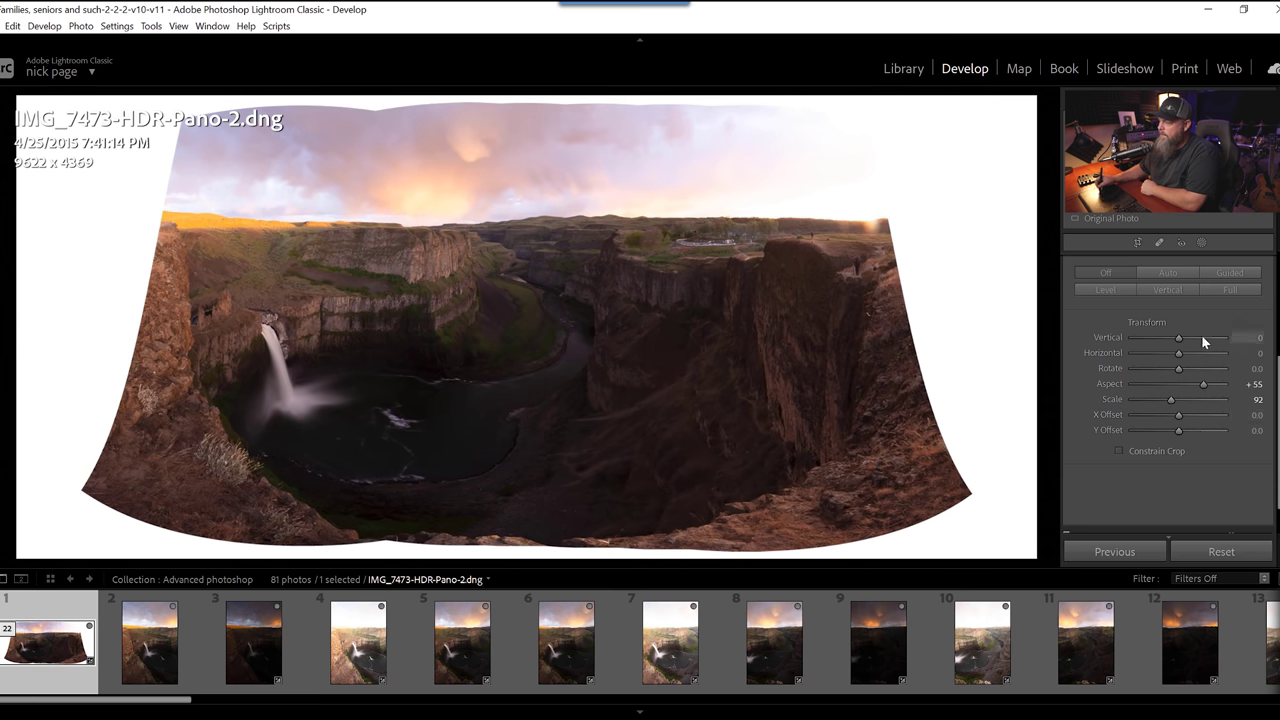
{"action": "left_click_drag", "start_coordinate": [1179, 343], "coordinate": [1176, 343]}
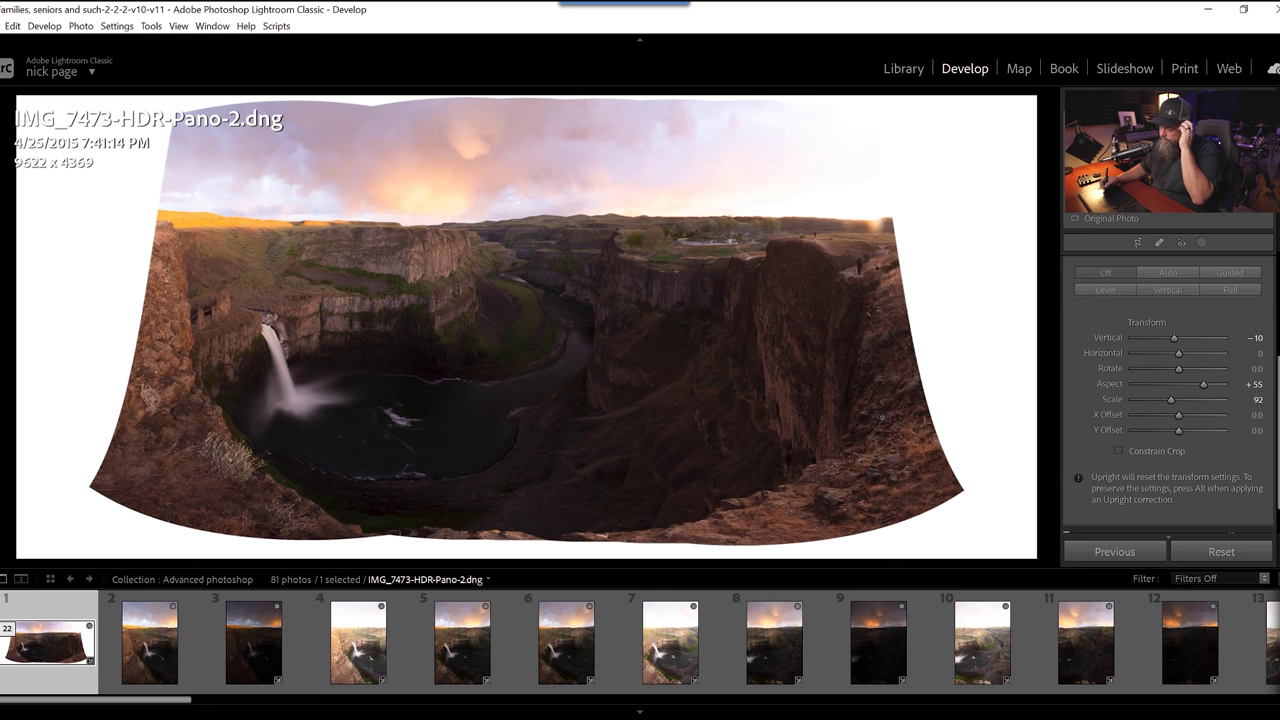
- Balance the panorama's tones with Exposure at about −1.66, Shadows +71 and Blacks +42
{"action": "scroll", "coordinate": [1273, 344], "scroll_direction": "up", "scroll_amount": 10}
{"action": "scroll", "coordinate": [1273, 344], "scroll_direction": "down", "scroll_amount": 1}
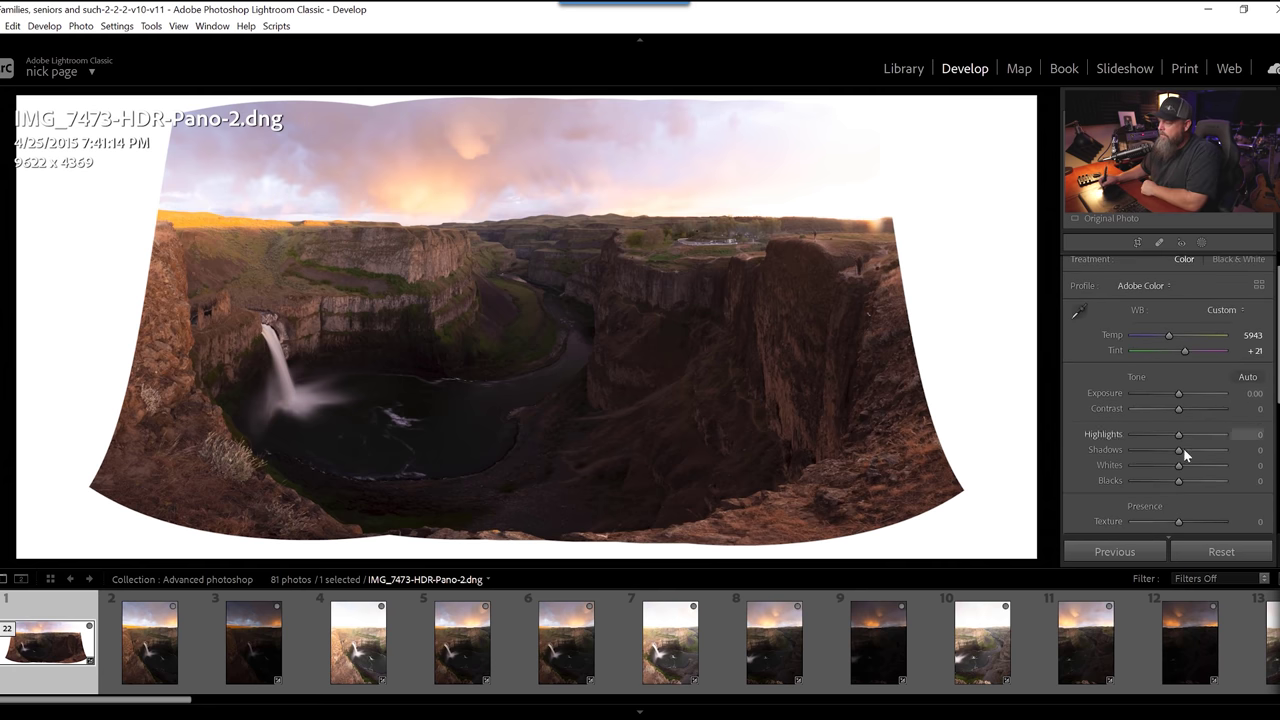
{"action": "left_click_drag", "start_coordinate": [1206, 447], "coordinate": [1211, 449]}
{"action": "left_click_drag", "start_coordinate": [1179, 393], "coordinate": [1172, 392]}
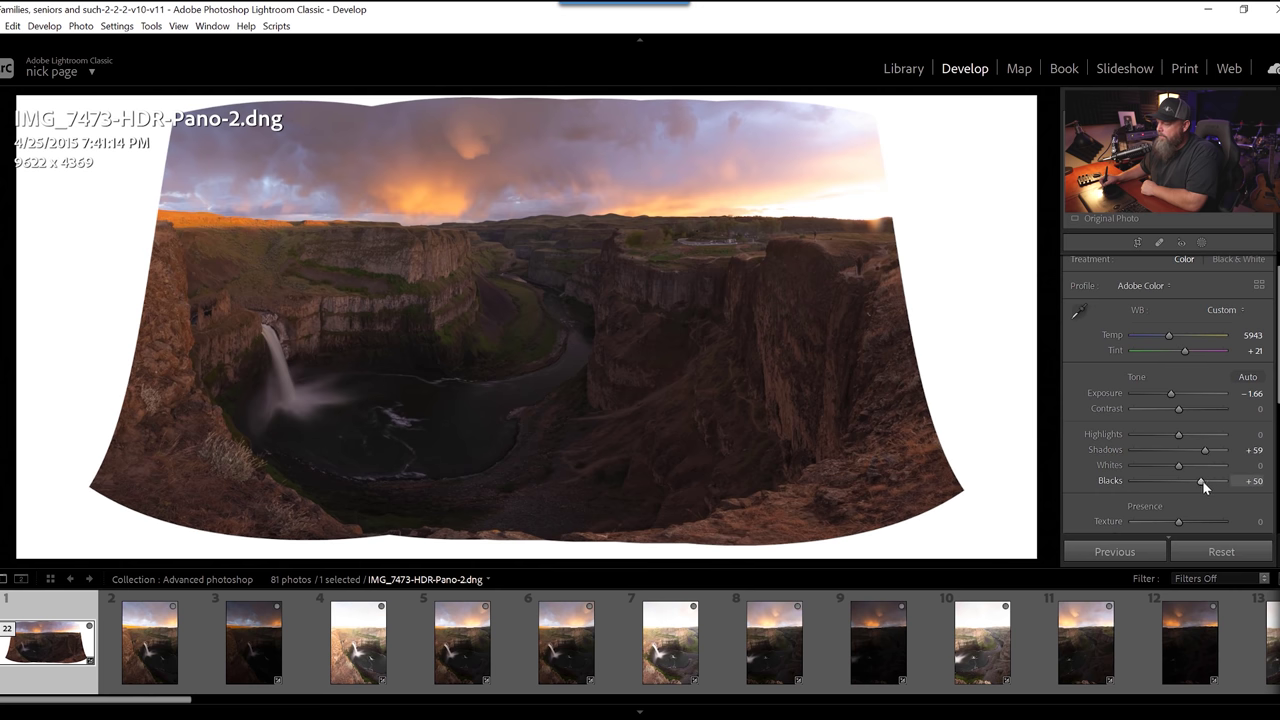
{"action": "left_click_drag", "start_coordinate": [1201, 481], "coordinate": [1211, 451]}
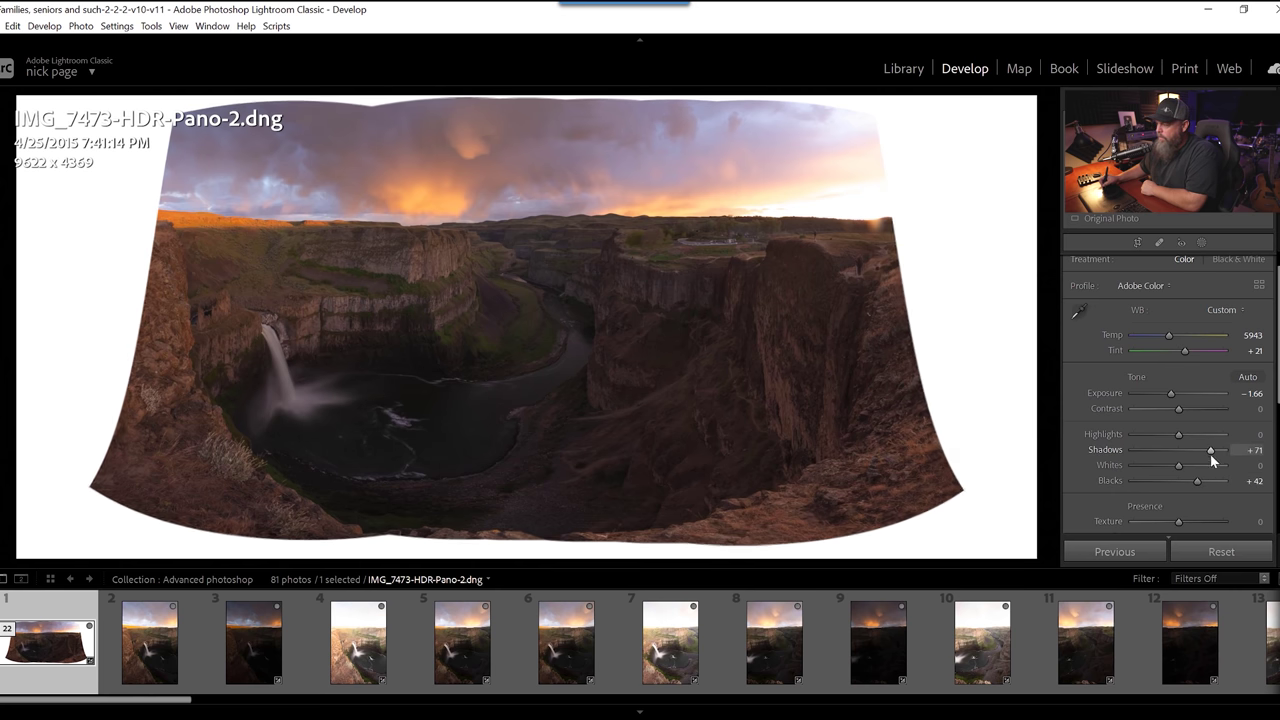
{"action": "left_click_drag", "start_coordinate": [1173, 397], "coordinate": [1170, 396]}
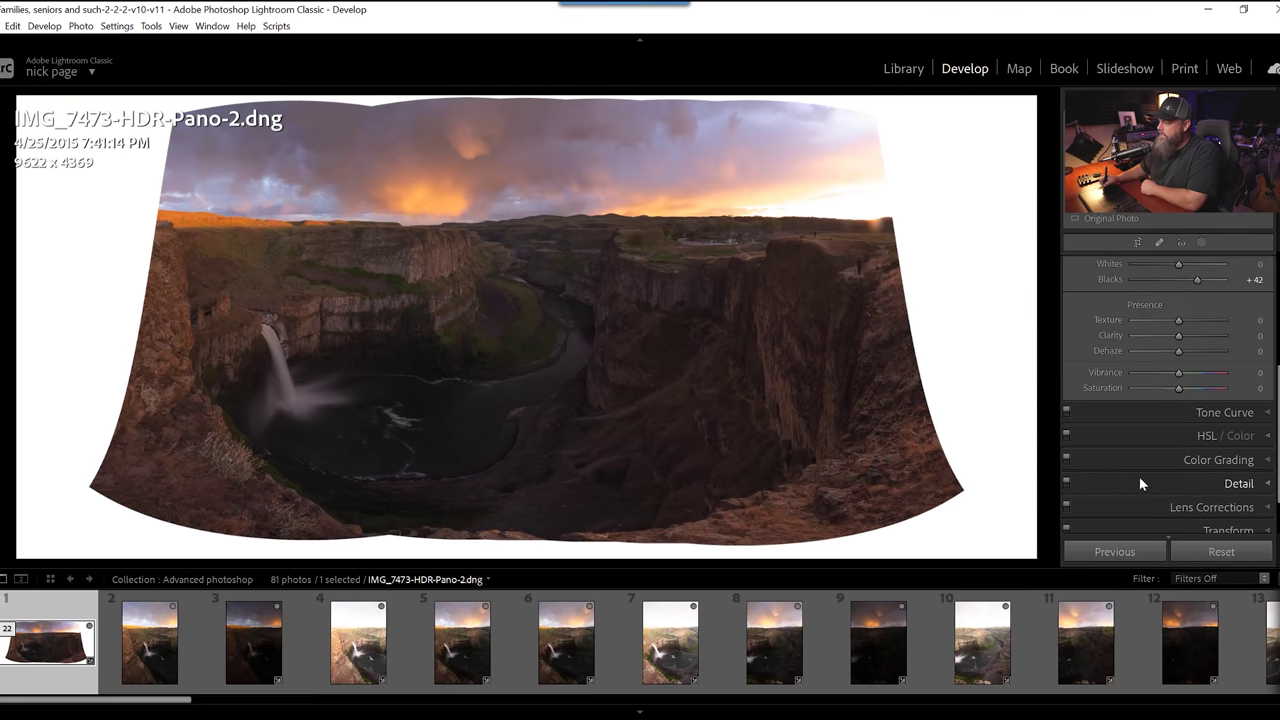
- Sharpen the panorama with Radius 0.5, Detail 100 and Masking 8
{"action": "left_click", "coordinate": [1140, 480]}
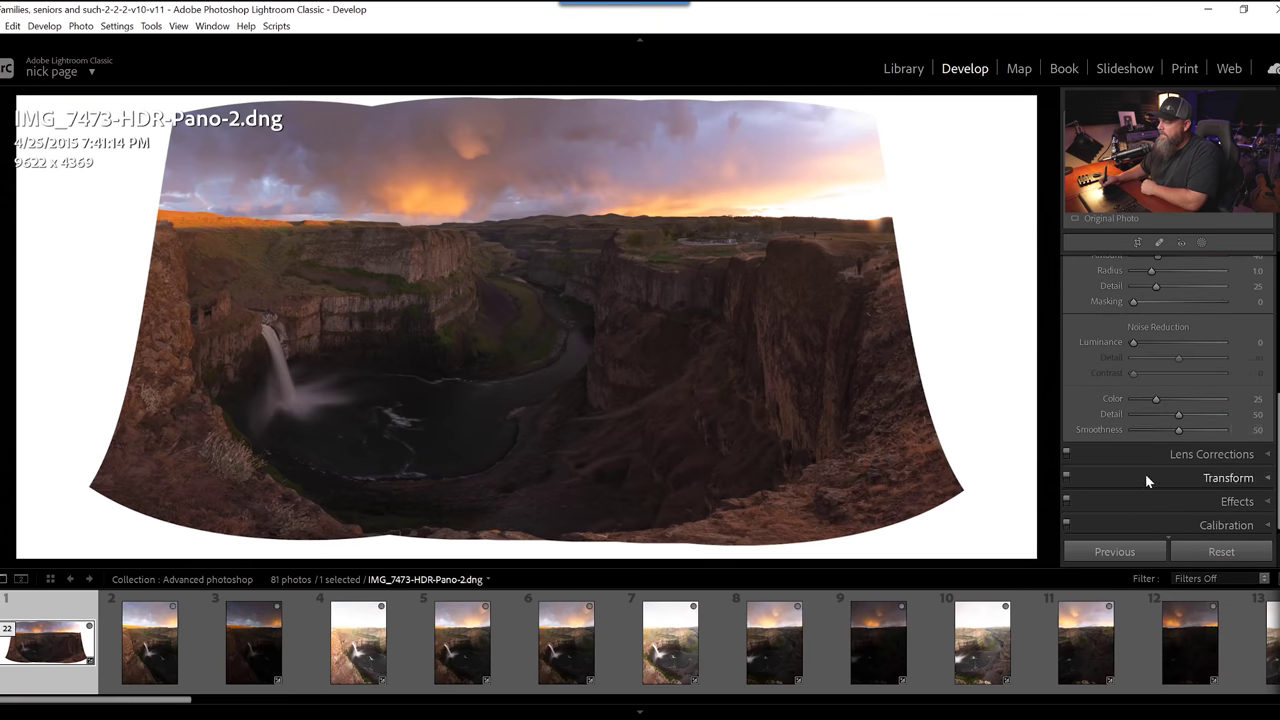
{"action": "scroll", "coordinate": [1200, 365], "scroll_direction": "up", "scroll_amount": 3}
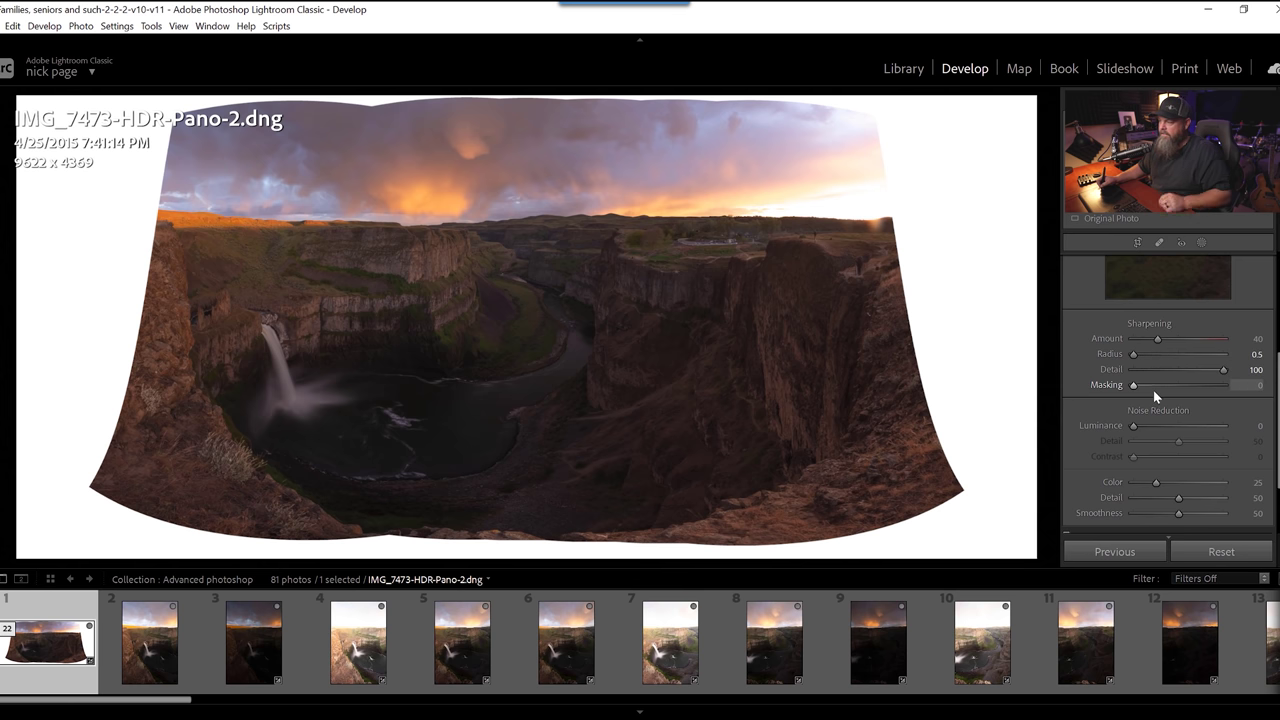
{"action": "left_click_drag", "start_coordinate": [1134, 384], "coordinate": [1142, 384], "text": "alt"}
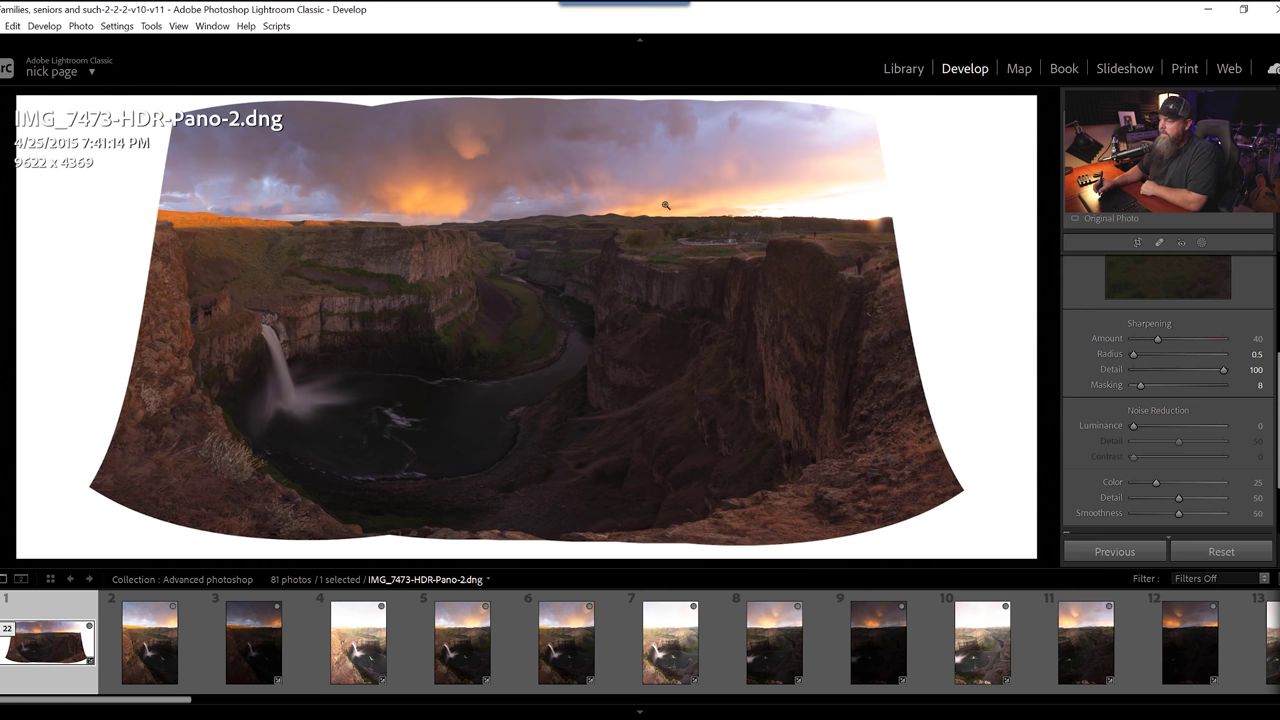
- Open the sharpened panorama as a smart object in Photoshop
{"action": "right_click", "coordinate": [605, 231]}
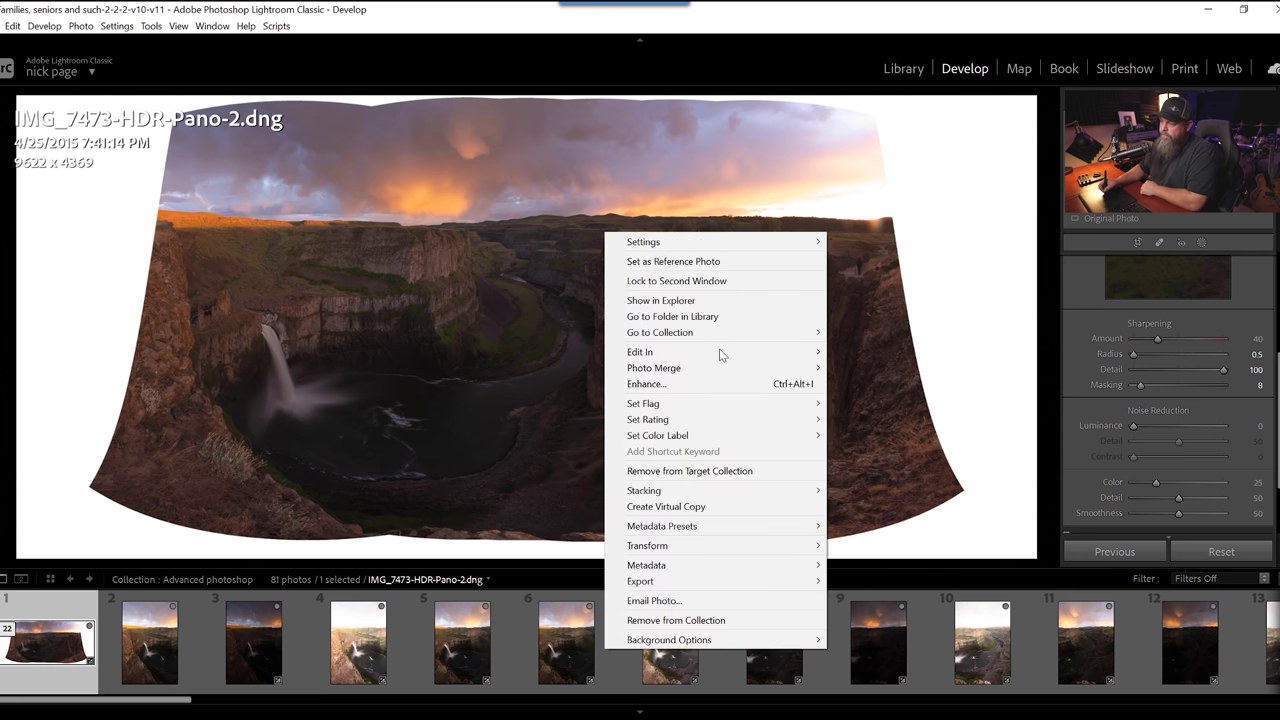
{"action": "mouse_move", "coordinate": [683, 355]}
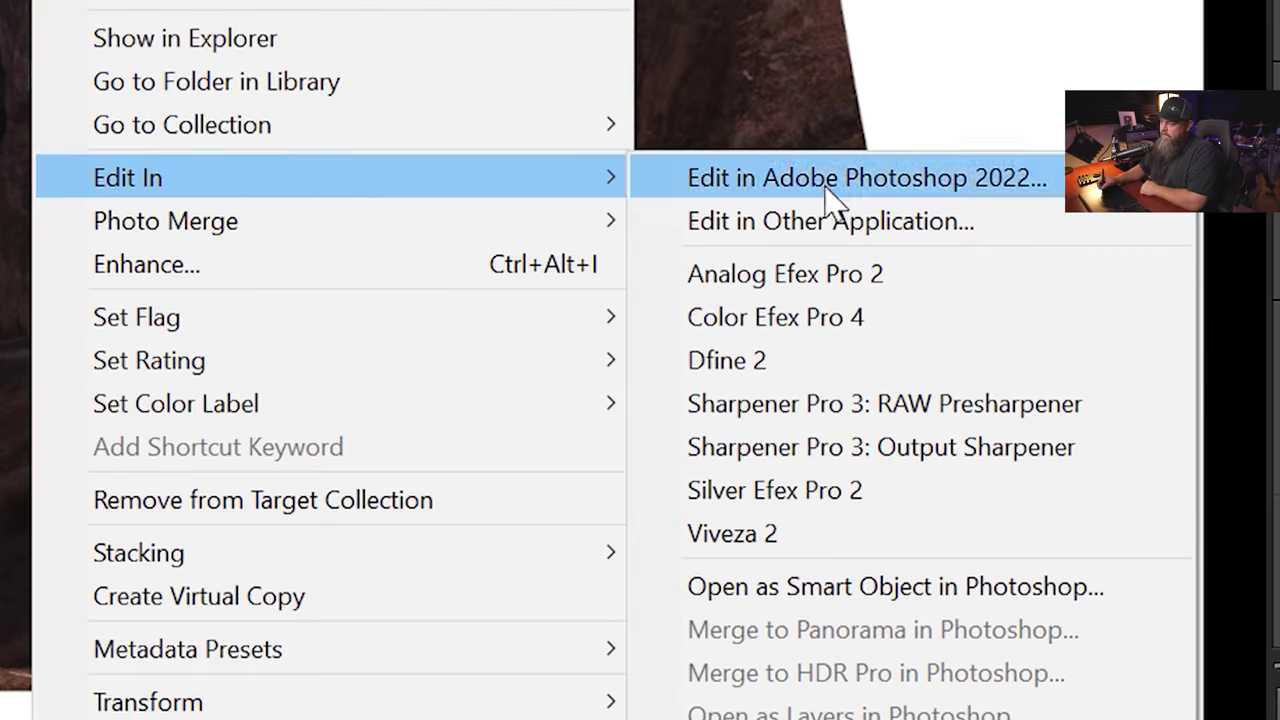
{"action": "left_click", "coordinate": [857, 590]}
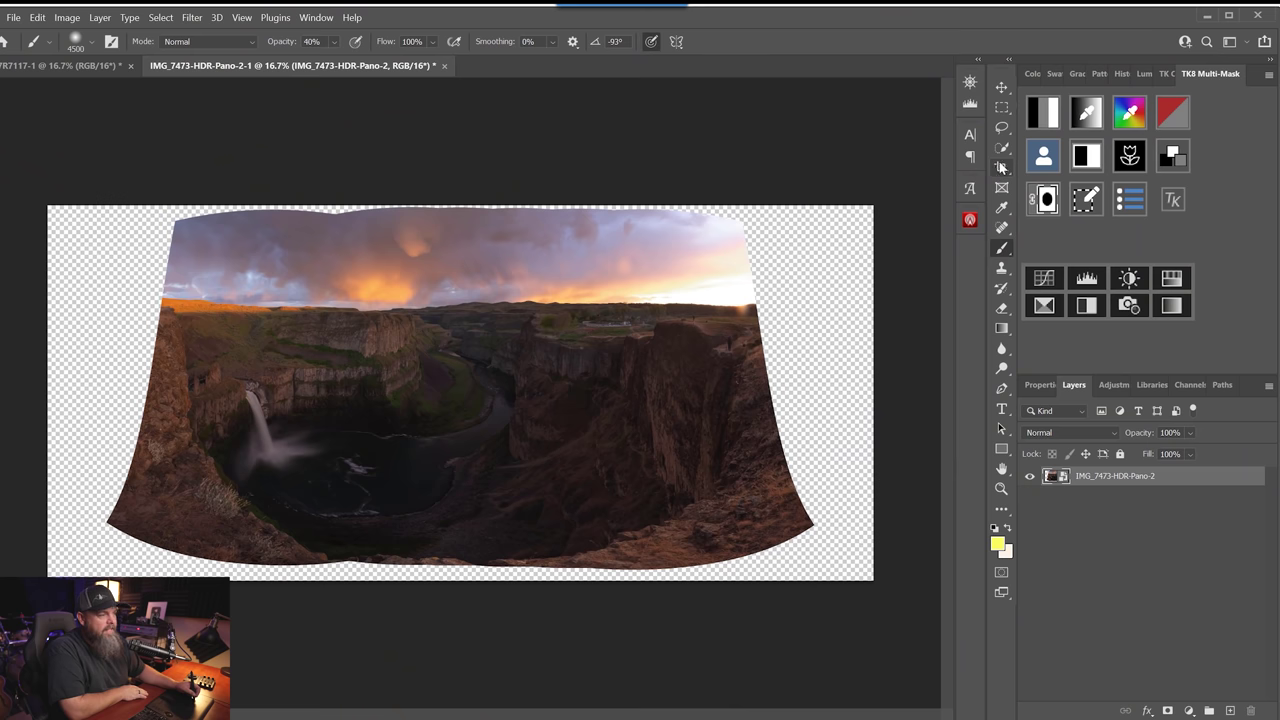
- Crop the empty transparent margins off both sides of the panorama
{"action": "left_click", "coordinate": [1001, 167]}
{"action": "left_click_drag", "start_coordinate": [51, 391], "coordinate": [70, 398]}
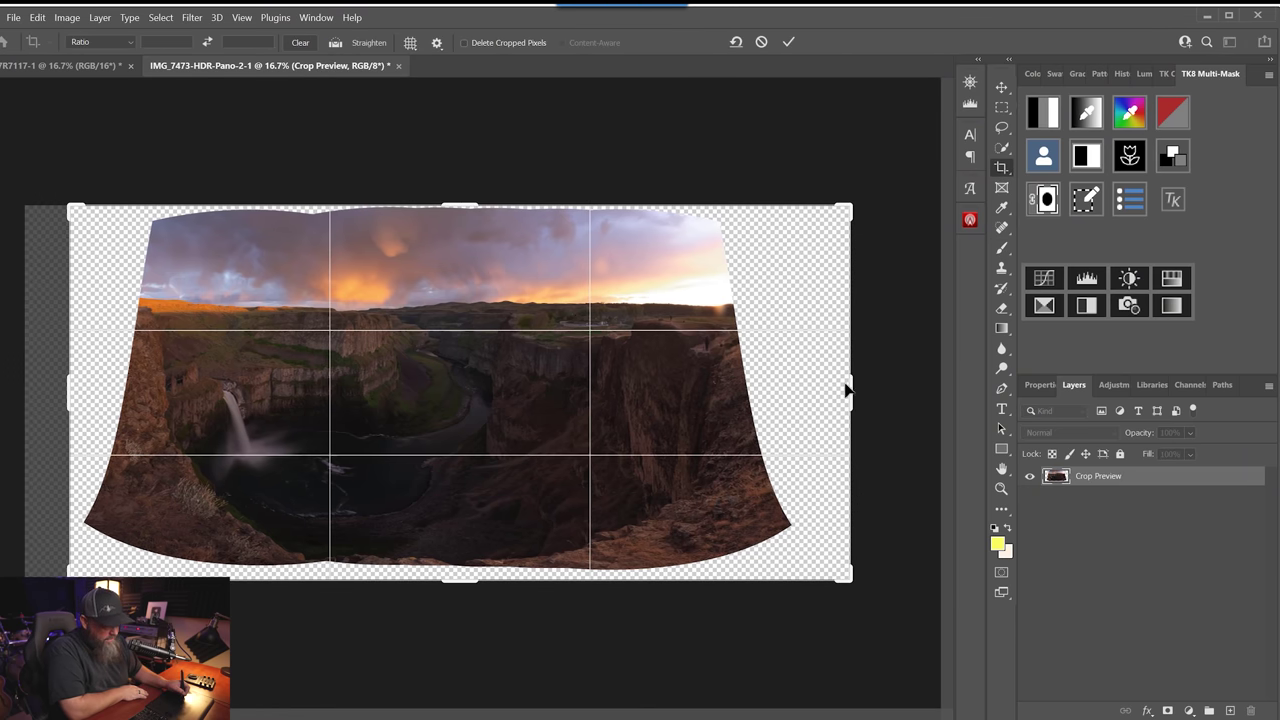
{"action": "left_click_drag", "start_coordinate": [850, 382], "coordinate": [826, 381]}
{"action": "key", "text": "Return"}
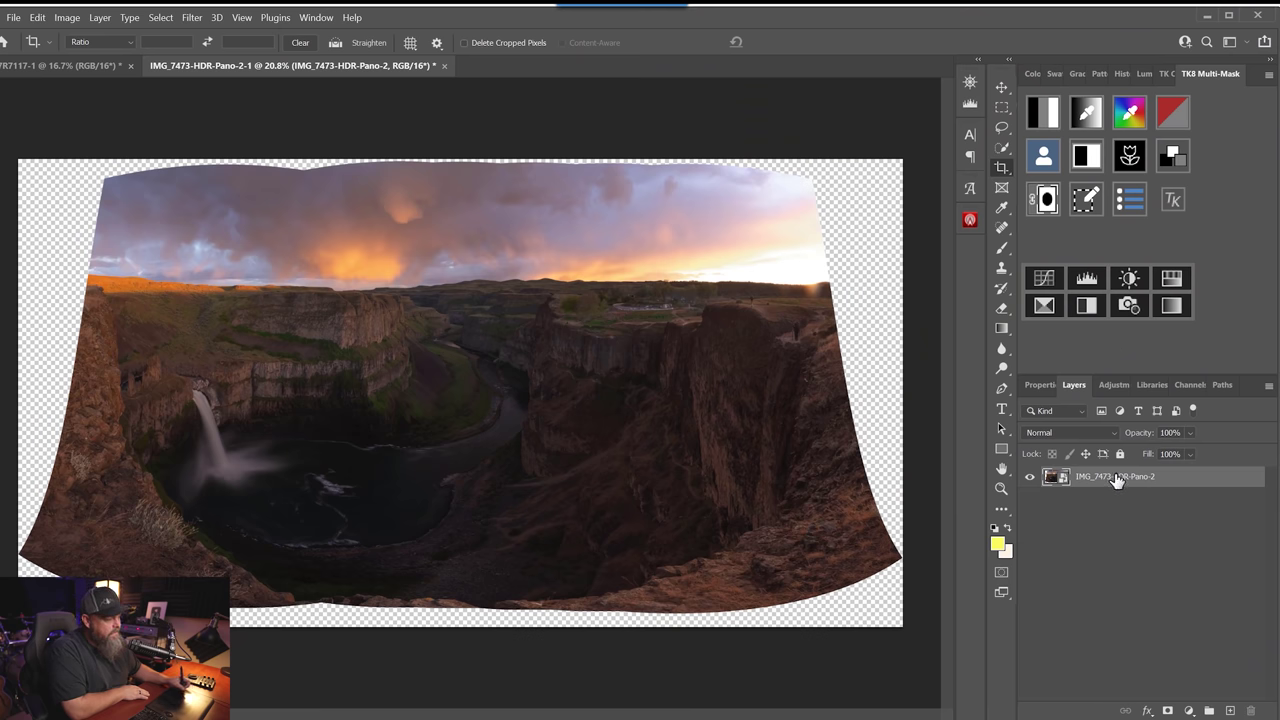
- Duplicate the panorama as an independent smart object and set the copy's raw Shadows and Blacks to +11 each
{"action": "right_click", "coordinate": [1117, 480]}
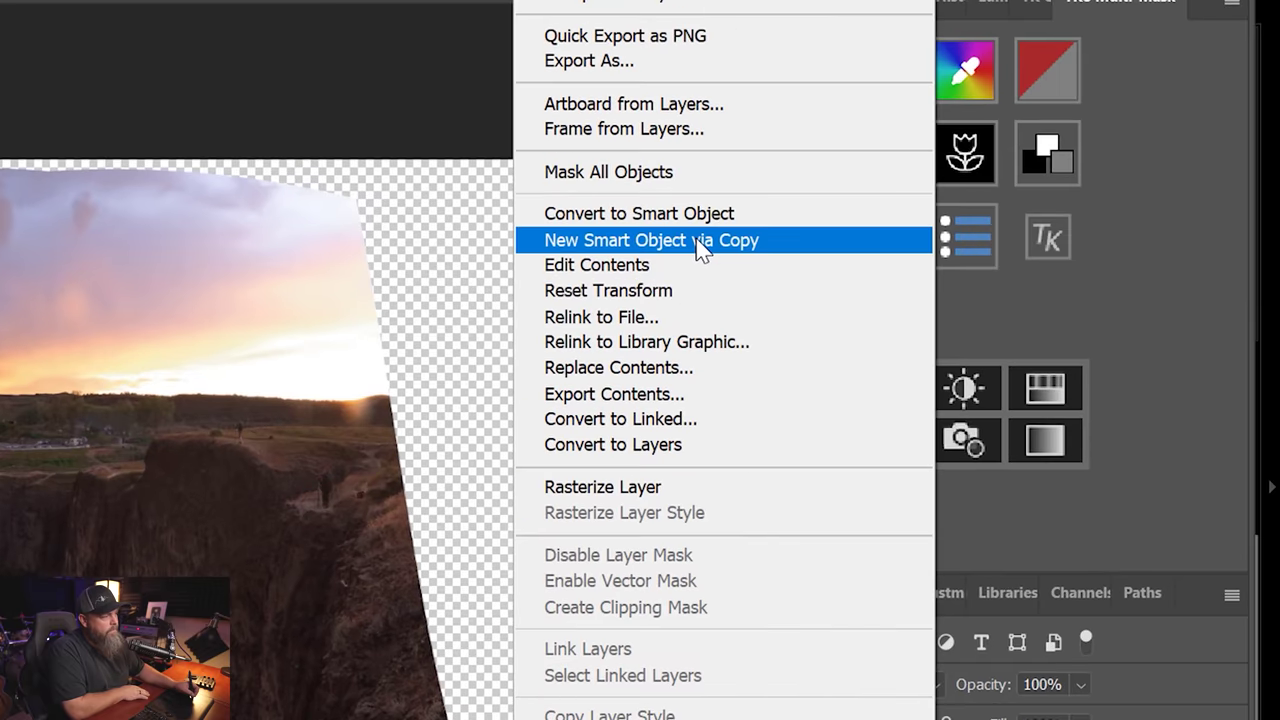
{"action": "left_click", "coordinate": [760, 245]}
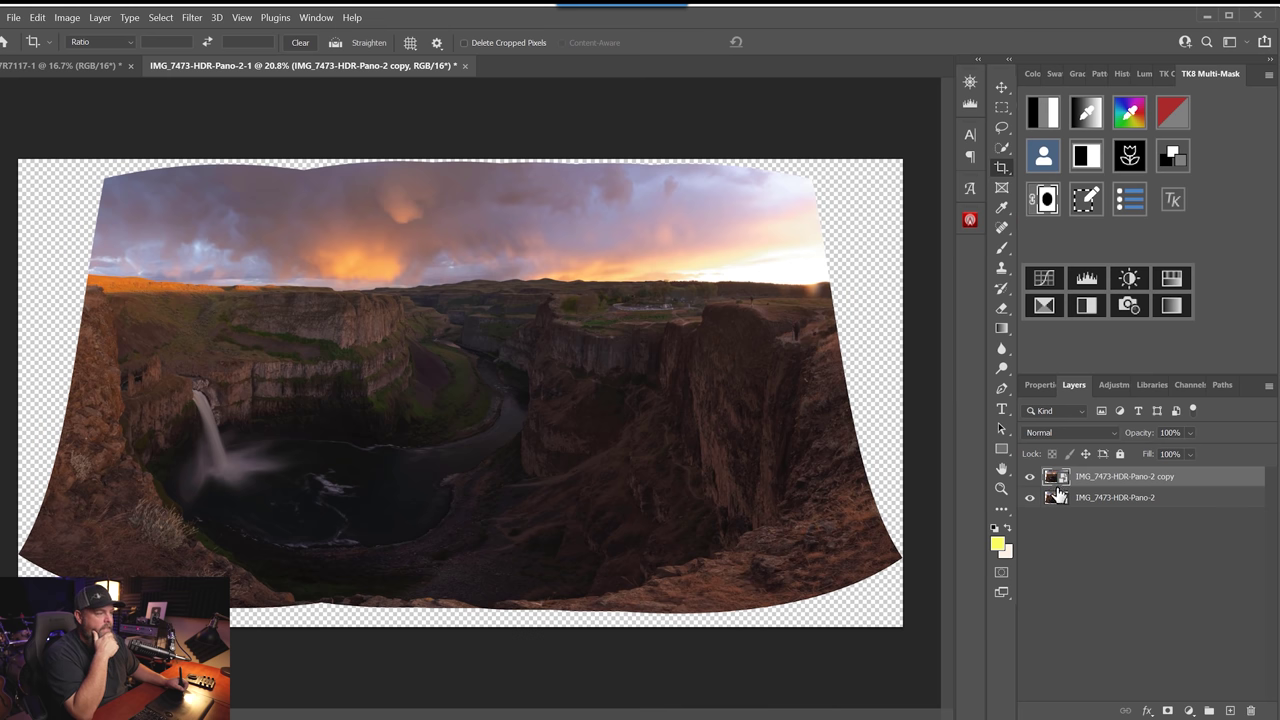
{"action": "double_click", "coordinate": [1057, 494]}
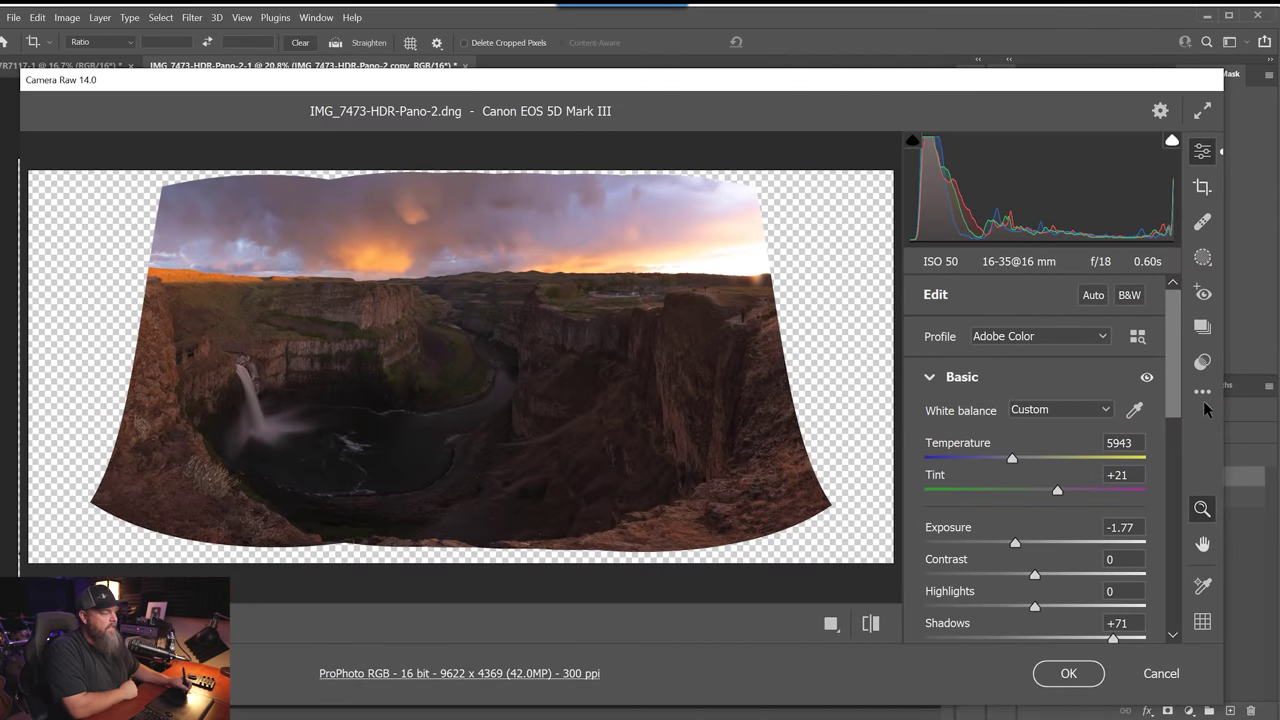
{"action": "left_click_drag", "start_coordinate": [1173, 391], "coordinate": [1156, 443]}
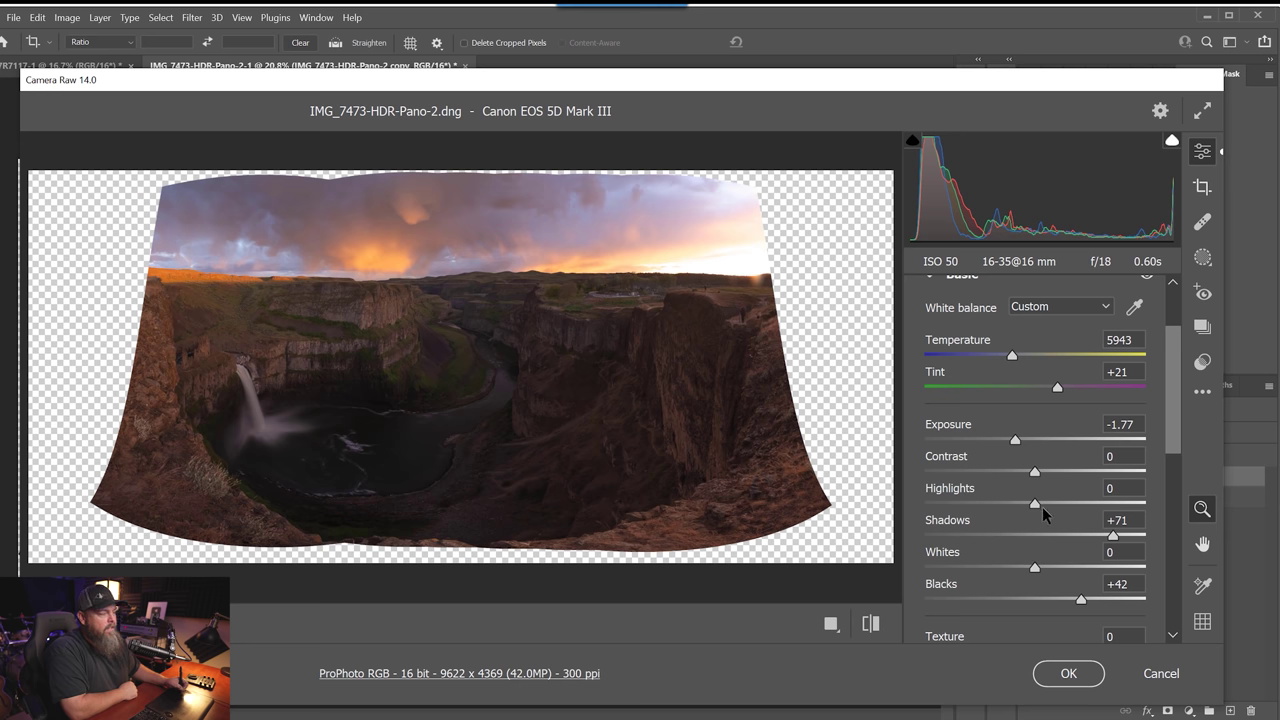
{"action": "left_click", "coordinate": [1048, 537]}
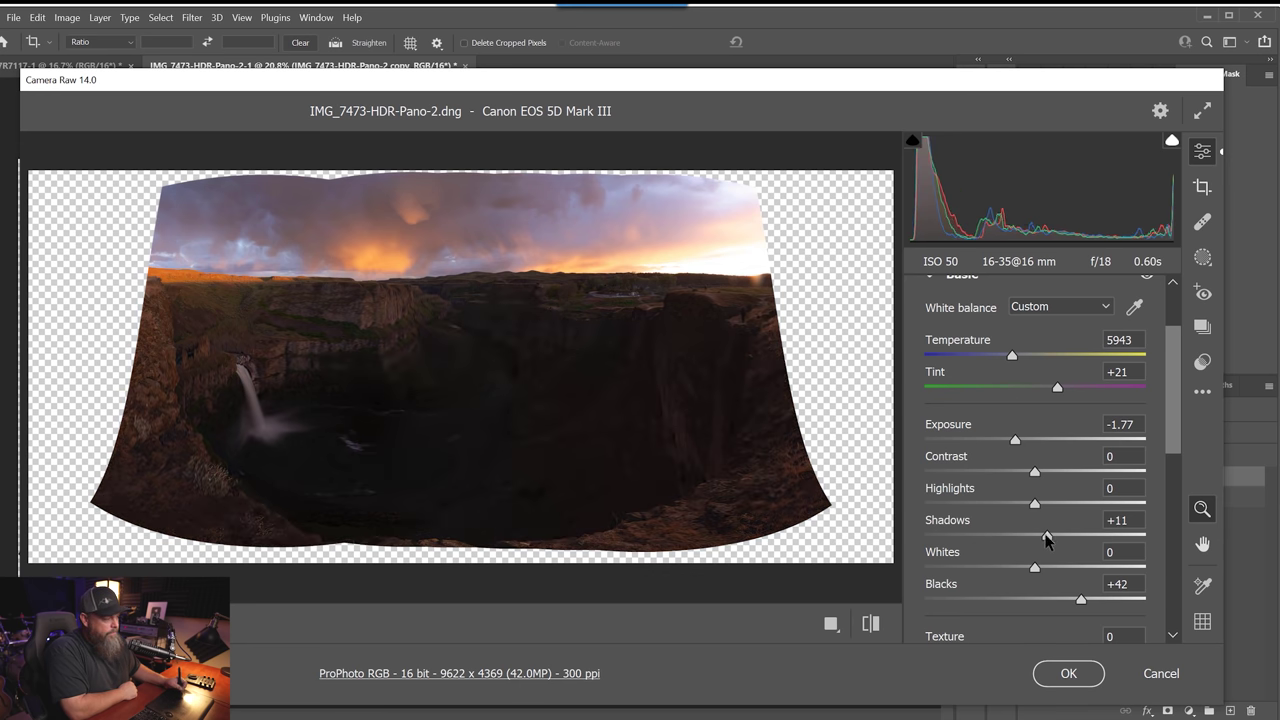
{"action": "left_click", "coordinate": [1046, 597]}
- Deepen the copy's sky in Camera Raw with Contrast +56 and Exposure −2.35
{"action": "left_click_drag", "start_coordinate": [1043, 471], "coordinate": [1085, 472]}
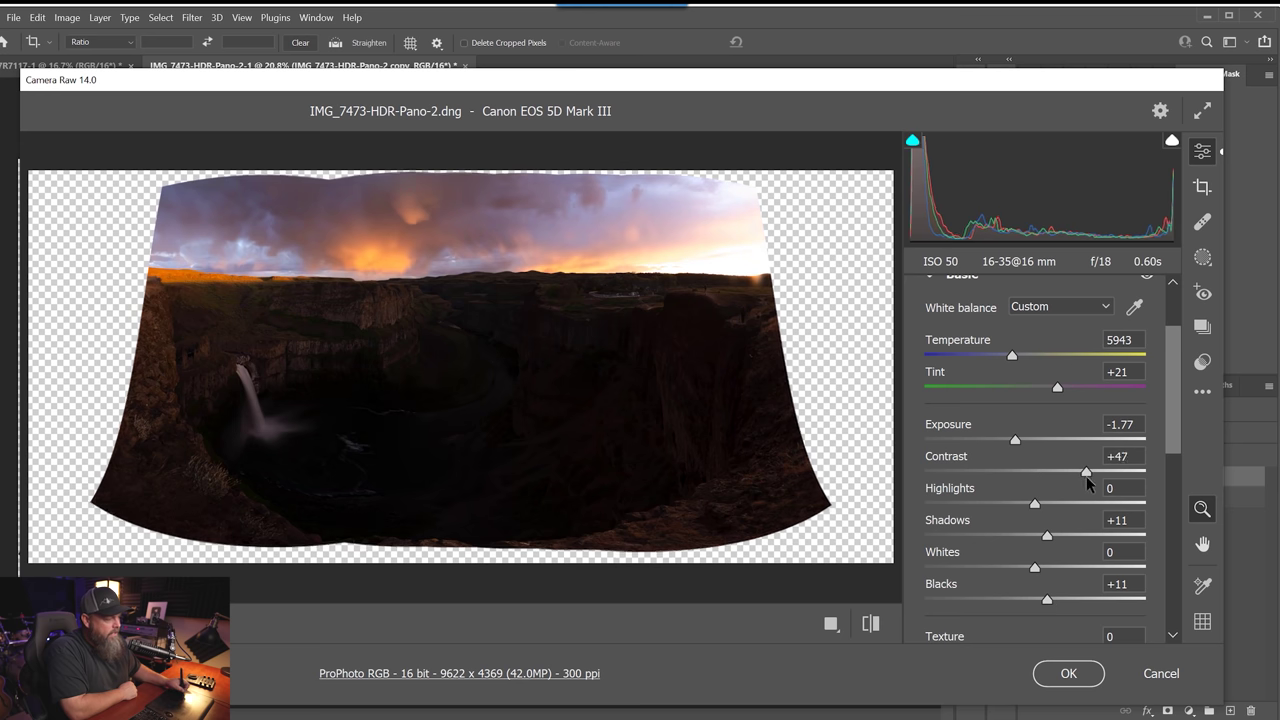
{"action": "left_click_drag", "start_coordinate": [1023, 440], "coordinate": [1018, 440]}
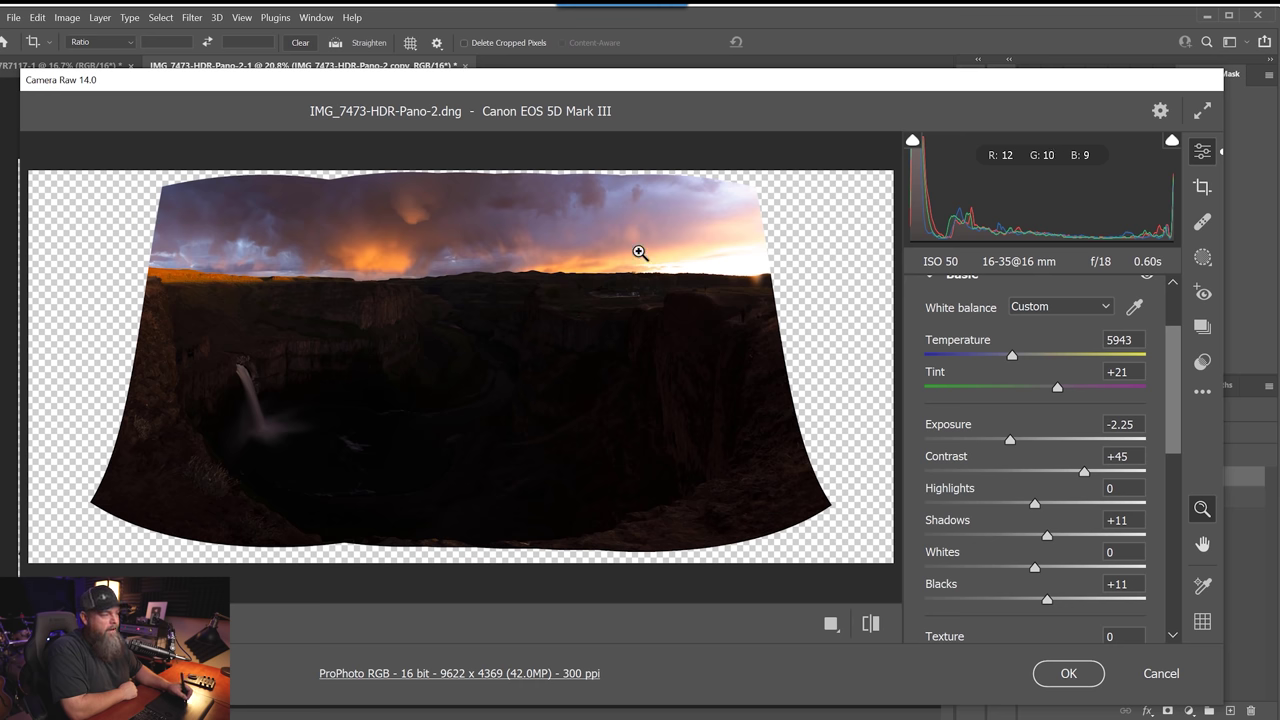
{"action": "left_click_drag", "start_coordinate": [1082, 472], "coordinate": [1094, 471]}
{"action": "left_click_drag", "start_coordinate": [1010, 441], "coordinate": [1009, 440]}
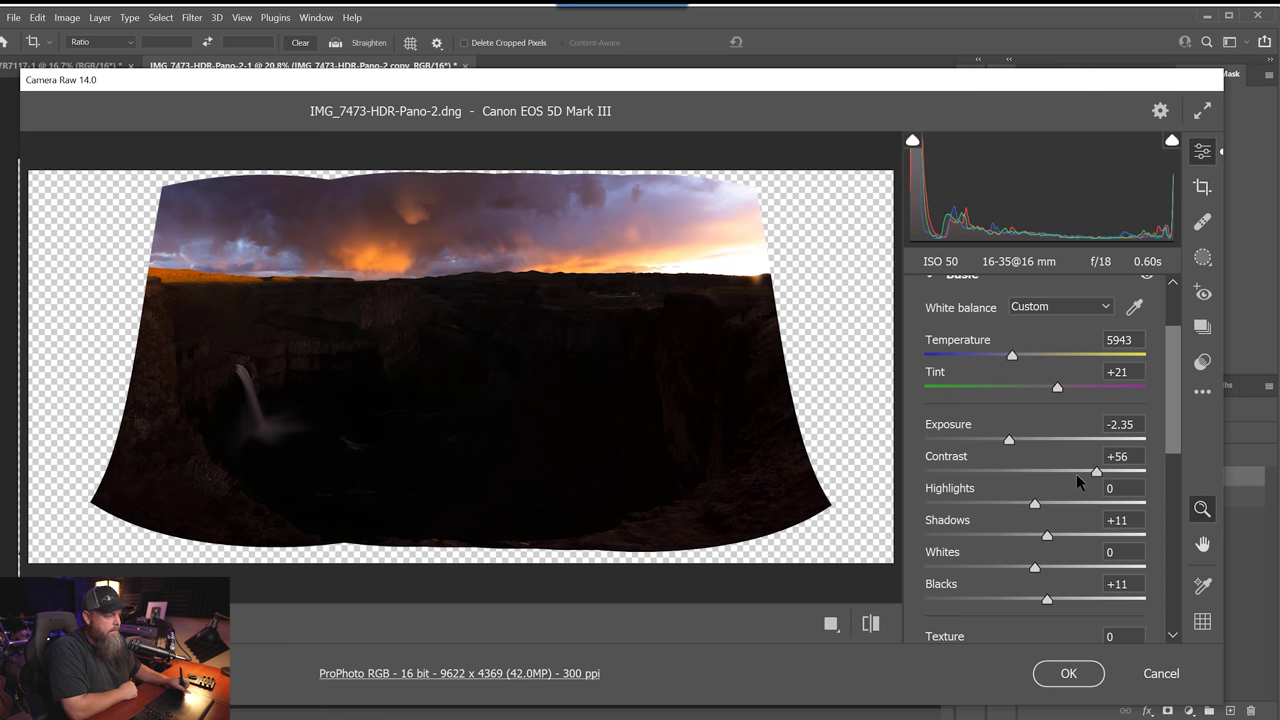
{"action": "mouse_move", "coordinate": [1173, 412]}
{"action": "left_mouse_down"}
{"action": "mouse_move", "coordinate": [1169, 452]}
{"action": "mouse_move", "coordinate": [1174, 437]}
{"action": "left_mouse_up"}
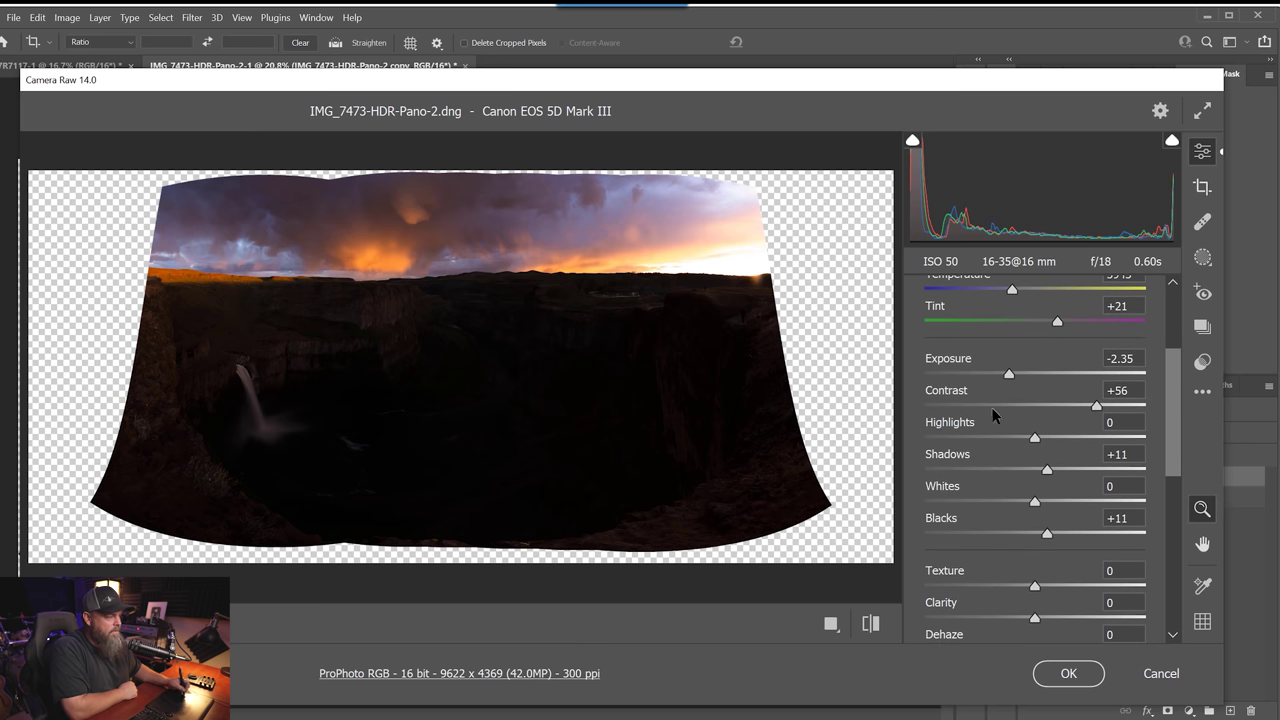
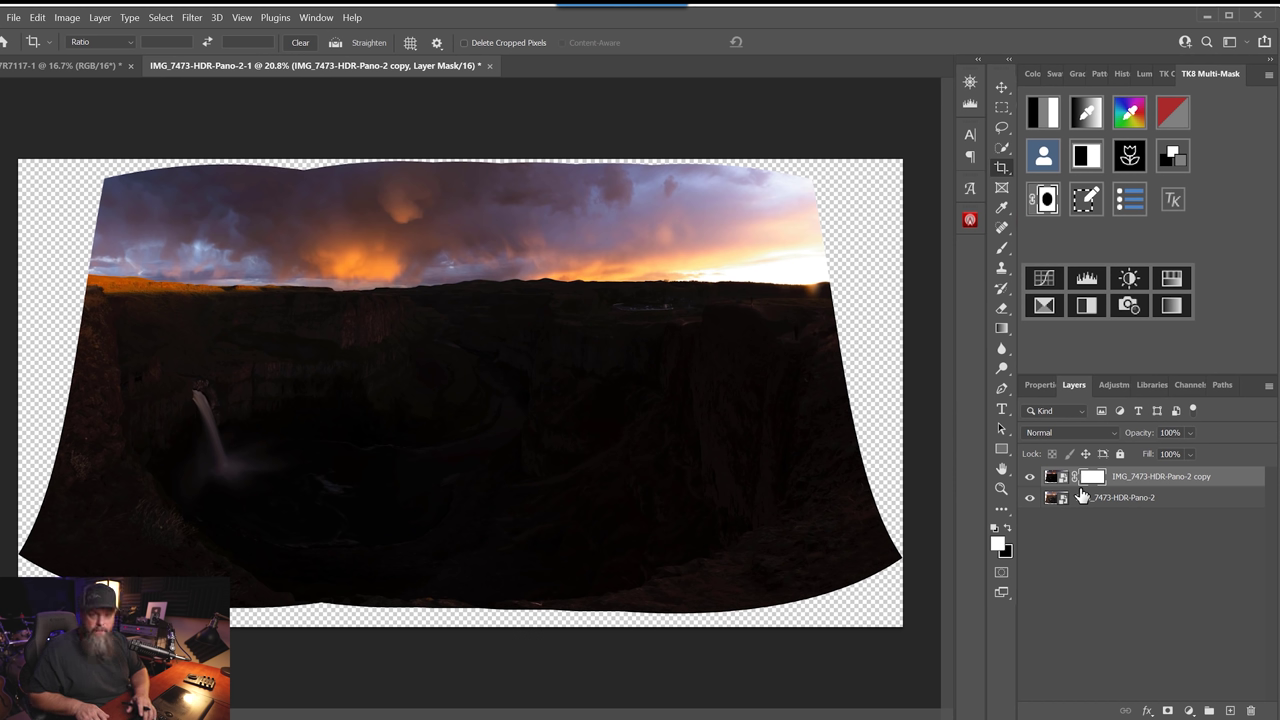
- Invert the copy's layer mask to black and paint the darker sky in with a soft white brush at 100% opacity
{"action": "key", "text": "ctrl+i"}
{"action": "key", "text": "b"}
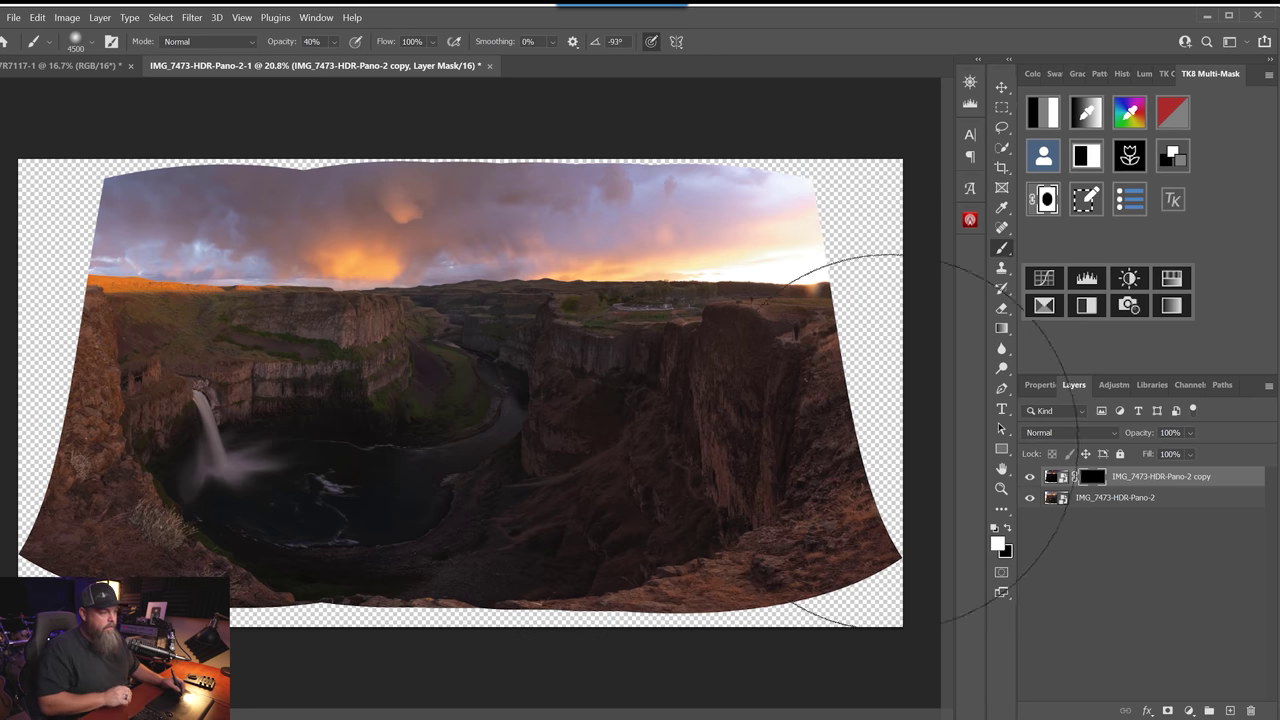
{"action": "key", "text": "0"}
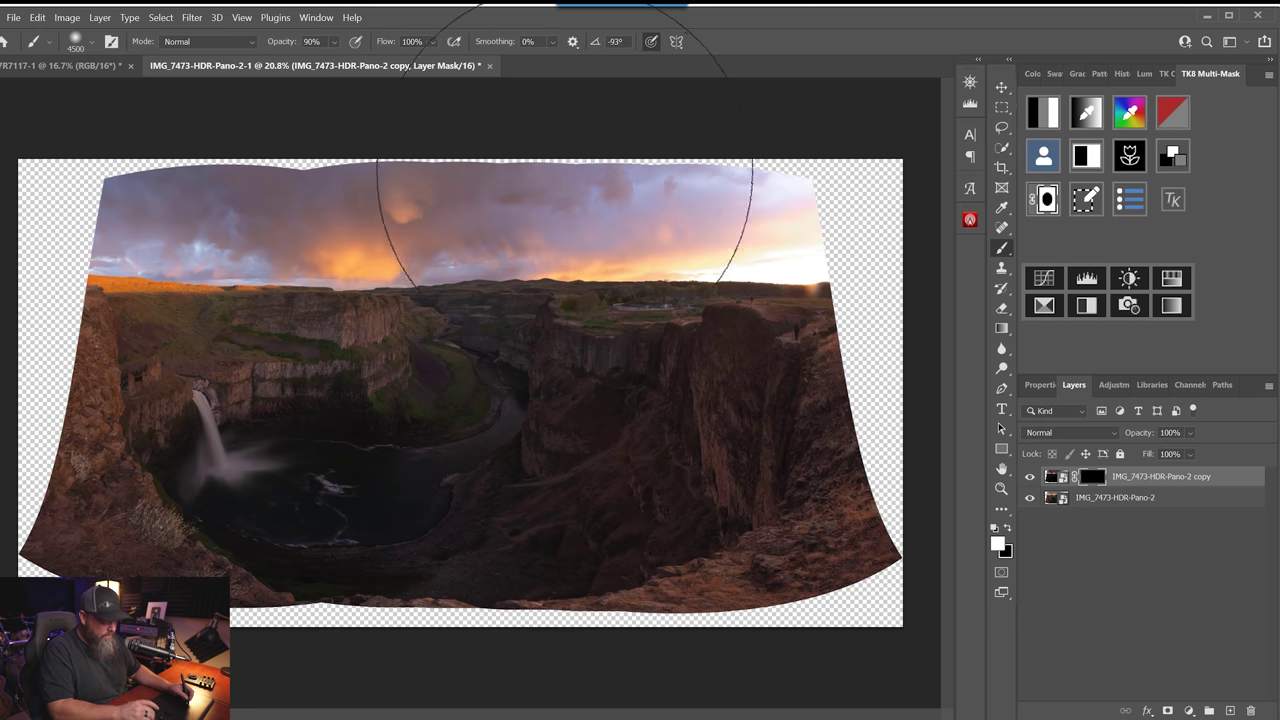
{"action": "key", "text": "bracketleft"}
{"action": "key", "text": "bracketleft"}
{"action": "key", "text": "bracketleft"}
{"action": "key", "text": "bracketleft"}
{"action": "key", "text": "bracketleft"}
{"action": "key", "text": "bracketleft"}
{"action": "key", "text": "bracketleft"}
{"action": "key", "text": "bracketleft"}
{"action": "key", "text": "bracketleft"}
{"action": "key", "text": "bracketleft"}
{"action": "key", "text": "bracketleft"}
{"action": "key", "text": "bracketleft"}
{"action": "key", "text": "bracketleft"}
{"action": "key", "text": "bracketleft"}
{"action": "key", "text": "bracketleft"}
{"action": "key", "text": "bracketleft"}
{"action": "key", "text": "bracketleft"}
{"action": "key", "text": "bracketleft"}
{"action": "key", "text": "bracketleft"}
{"action": "key", "text": "bracketleft"}
{"action": "mouse_move", "coordinate": [803, 188]}
{"action": "left_mouse_down"}
{"action": "mouse_move", "coordinate": [143, 200]}
{"action": "mouse_move", "coordinate": [588, 158]}
{"action": "left_mouse_up"}
{"action": "key", "text": "bracketleft"}
{"action": "key", "text": "bracketleft"}
{"action": "left_click_drag", "start_coordinate": [198, 208], "coordinate": [274, 190]}
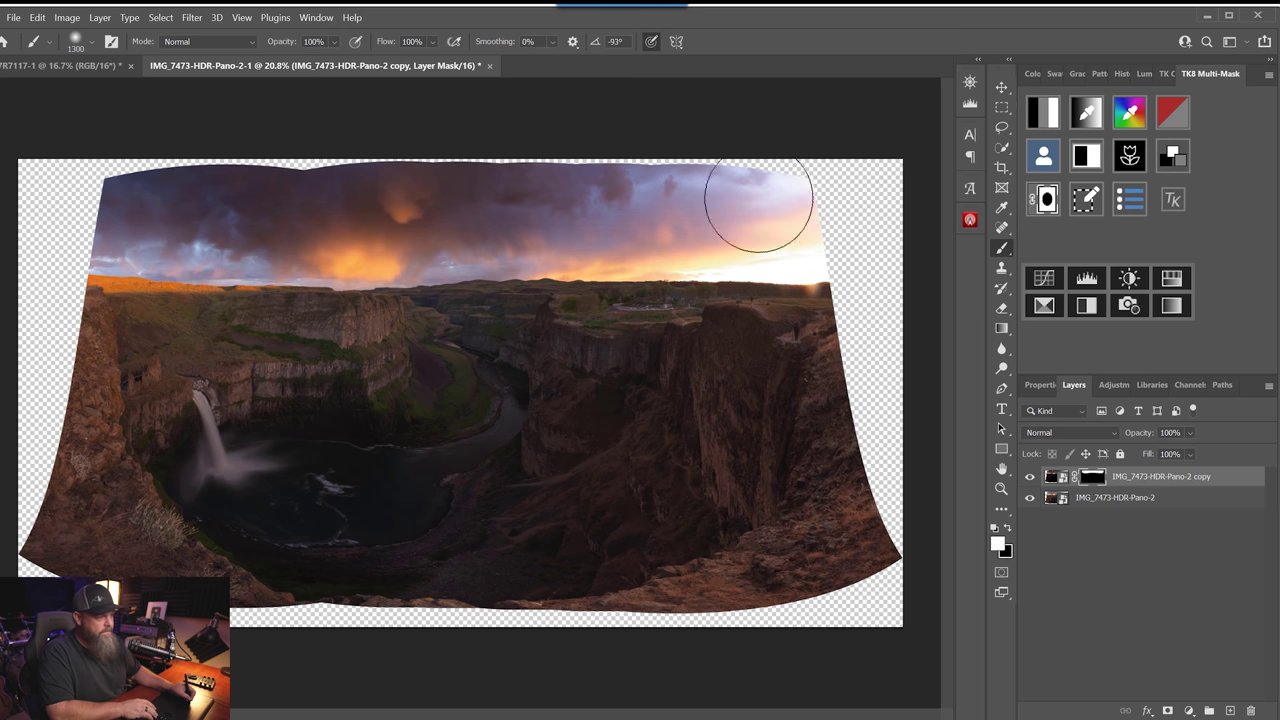
{"action": "left_click_drag", "start_coordinate": [335, 210], "coordinate": [133, 207]}
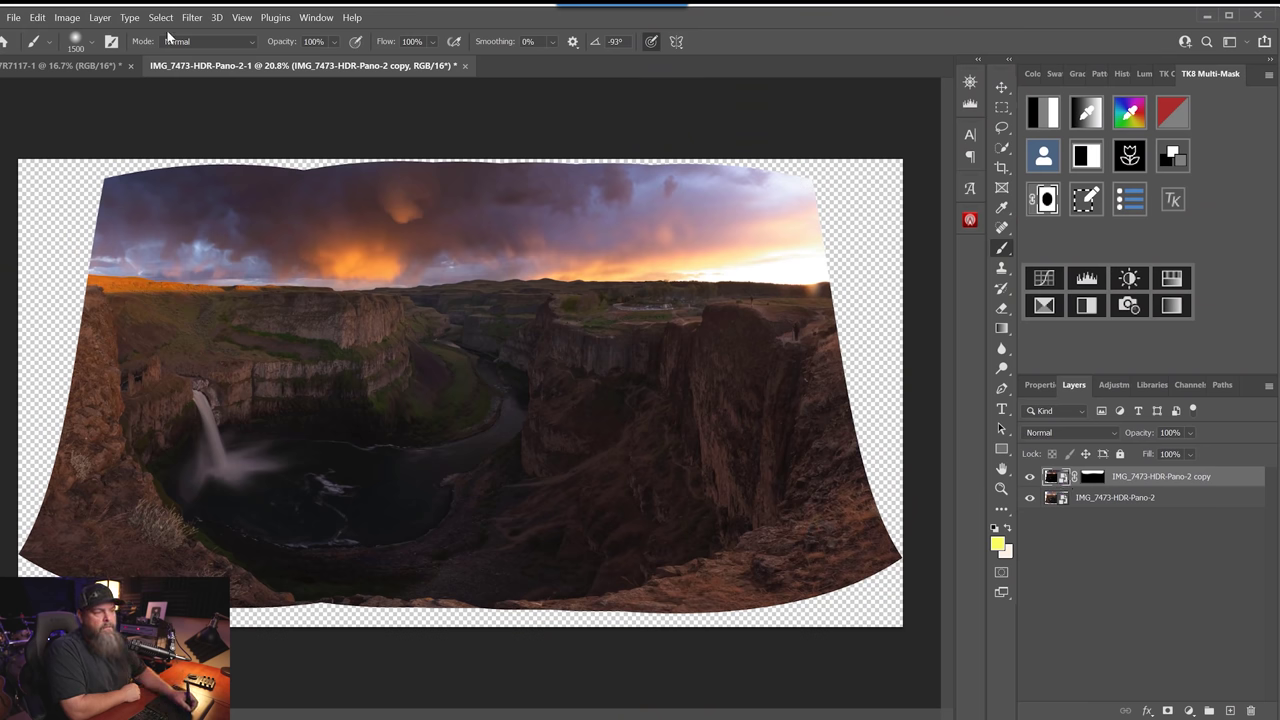
- Select the sky automatically, fill in the copy's mask down to the horizon, and inspect the mask on its own
{"action": "left_click", "coordinate": [162, 18]}
{"action": "left_click", "coordinate": [186, 206]}
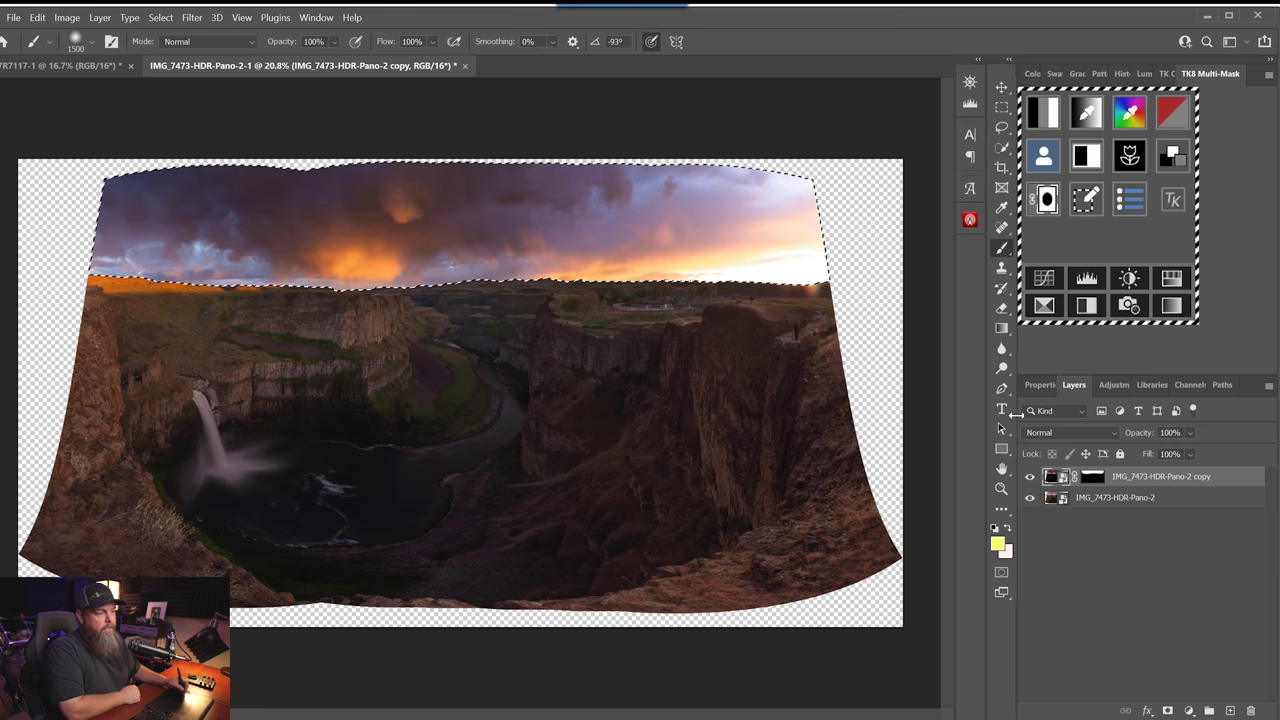
{"action": "left_click", "coordinate": [1092, 478]}
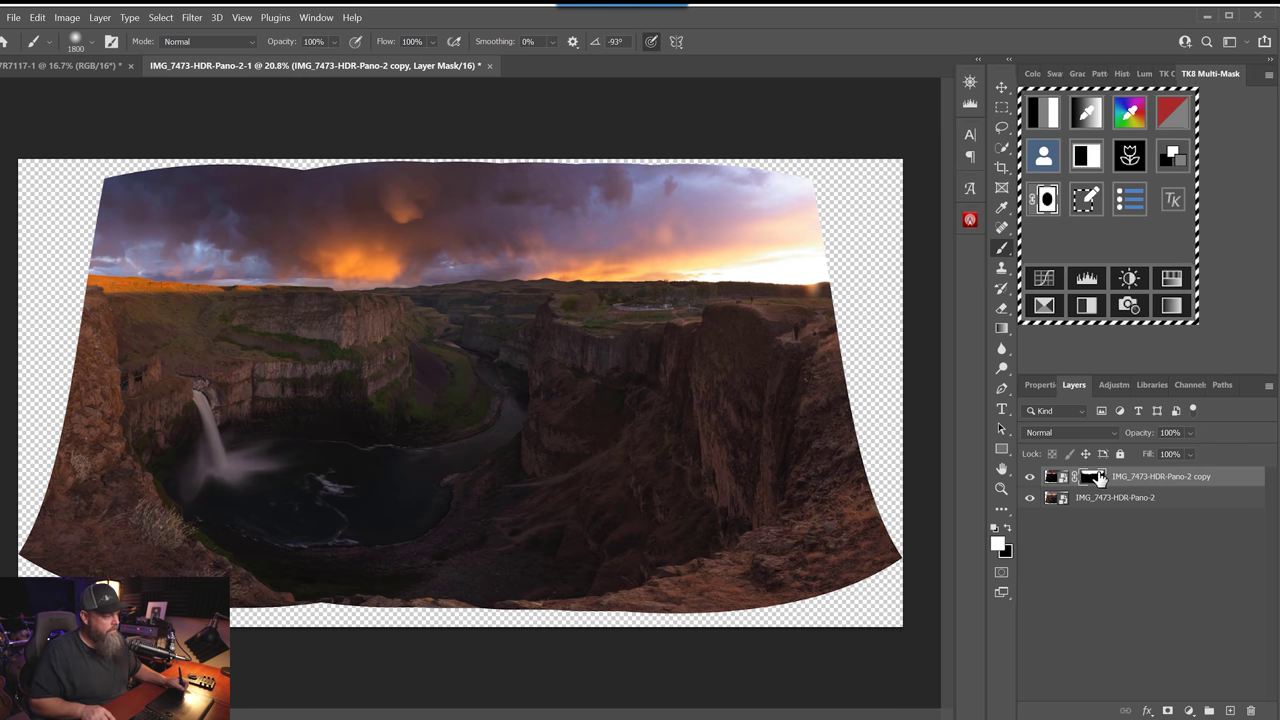
{"action": "left_click", "coordinate": [1096, 480], "text": "alt"}
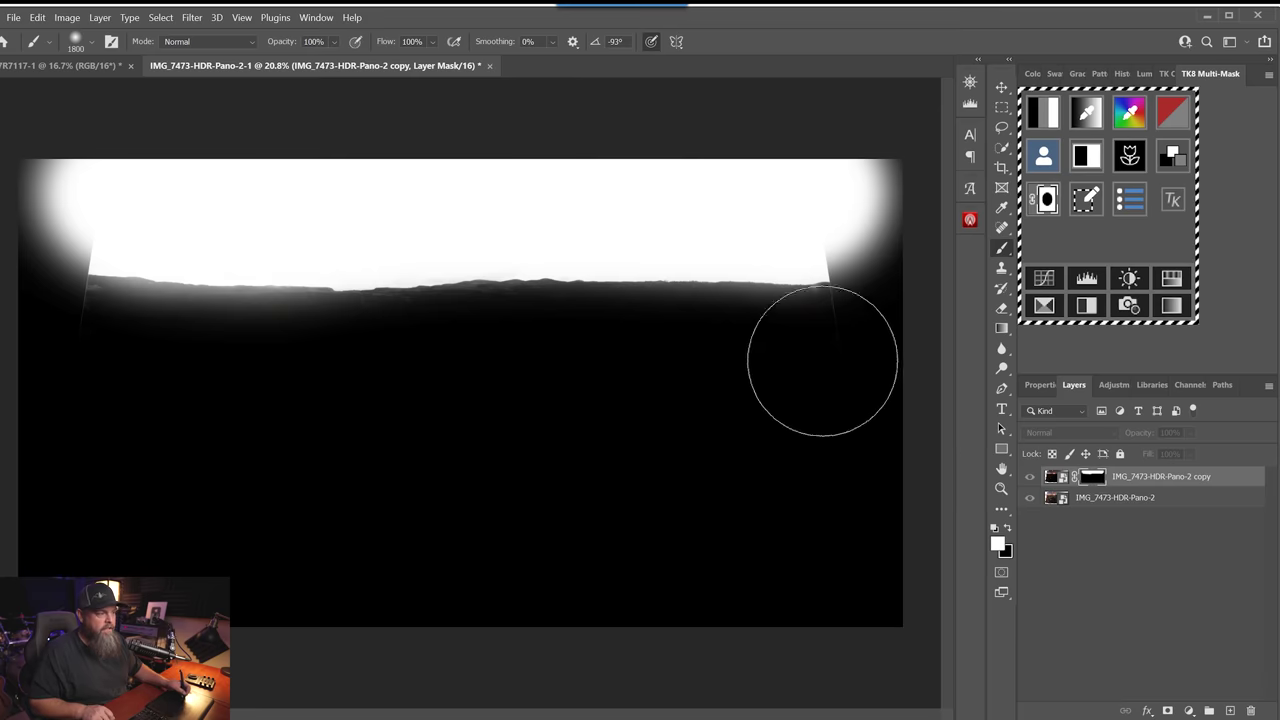
{"action": "key", "text": "ctrl+2"}
- Add a new empty layer above the panorama copies and set its blend mode to Soft Light
{"action": "left_click_drag", "start_coordinate": [171, 257], "coordinate": [486, 560]}
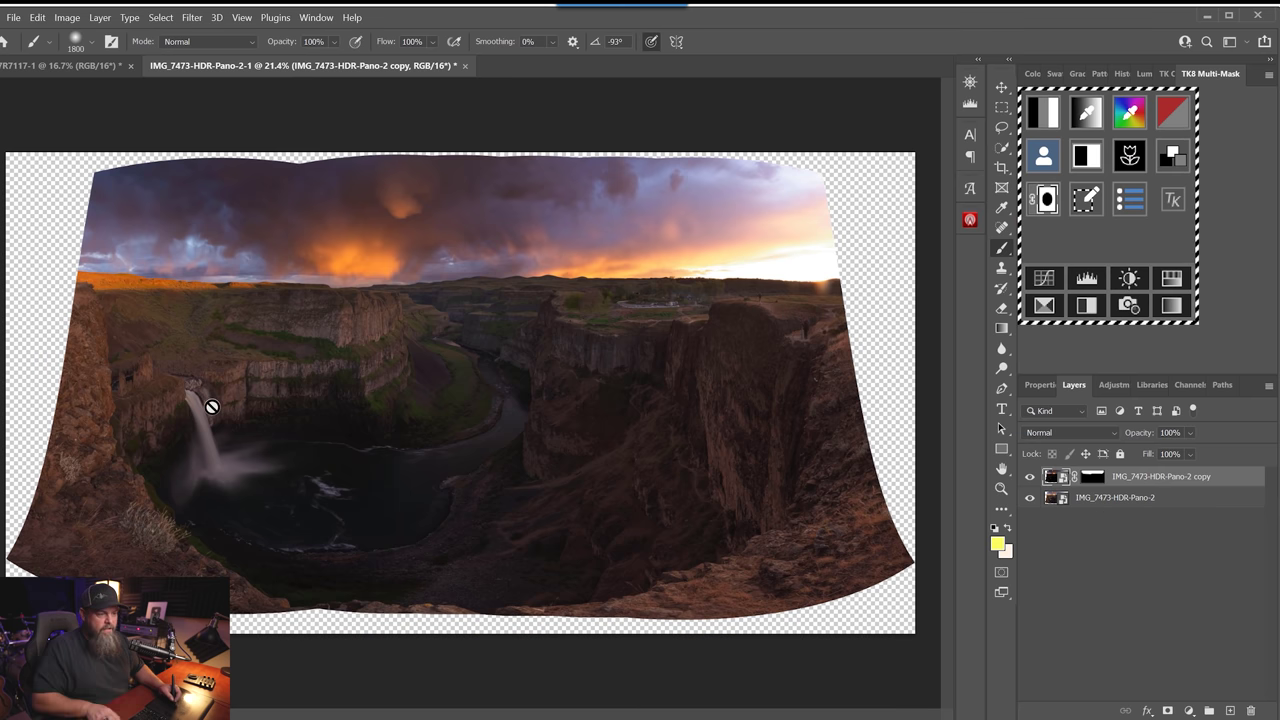
{"action": "scroll", "coordinate": [222, 439], "scroll_direction": "up", "scroll_amount": 5}
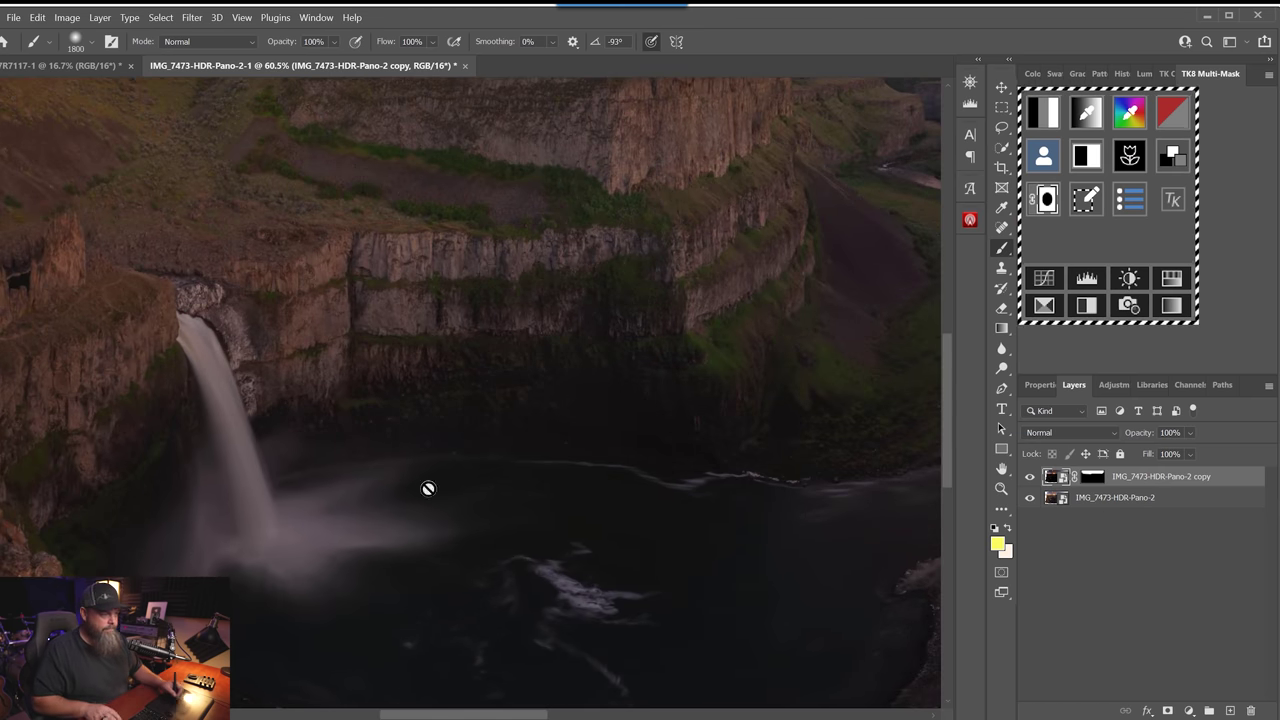
{"action": "scroll", "coordinate": [675, 454], "scroll_direction": "down", "scroll_amount": 4}
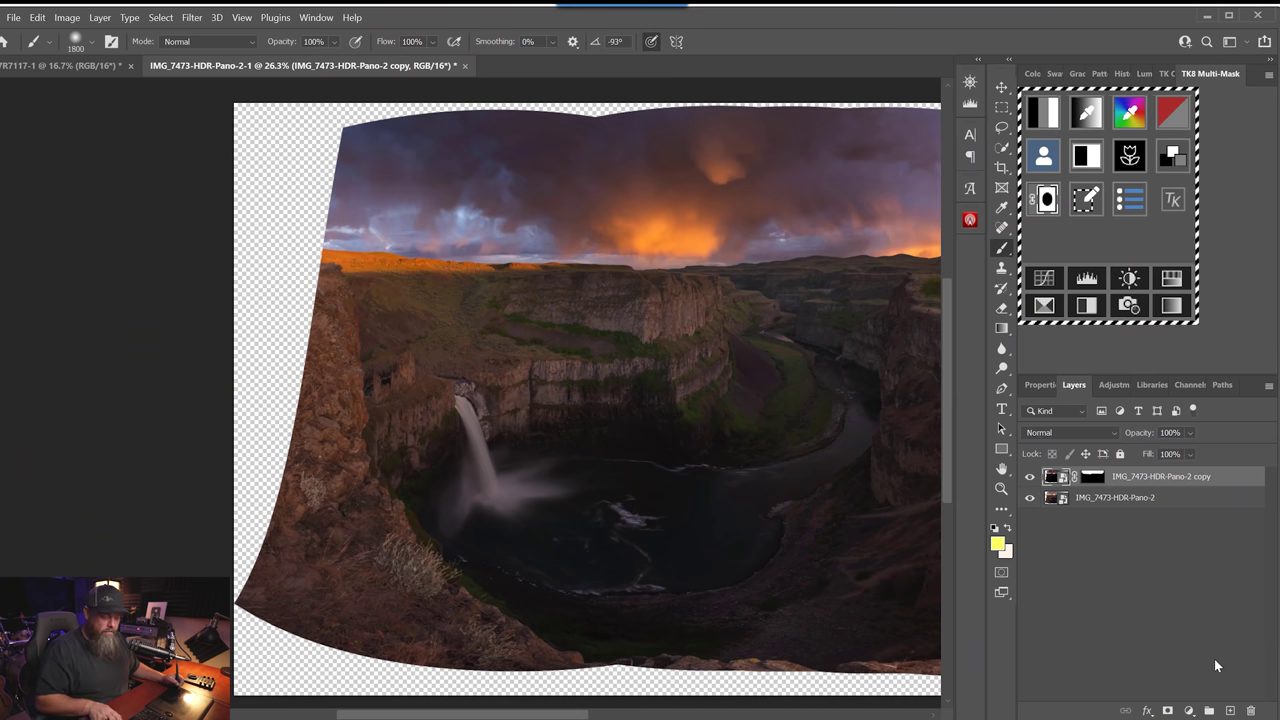
{"action": "left_click", "coordinate": [1232, 711]}
{"action": "left_click", "coordinate": [1082, 434]}
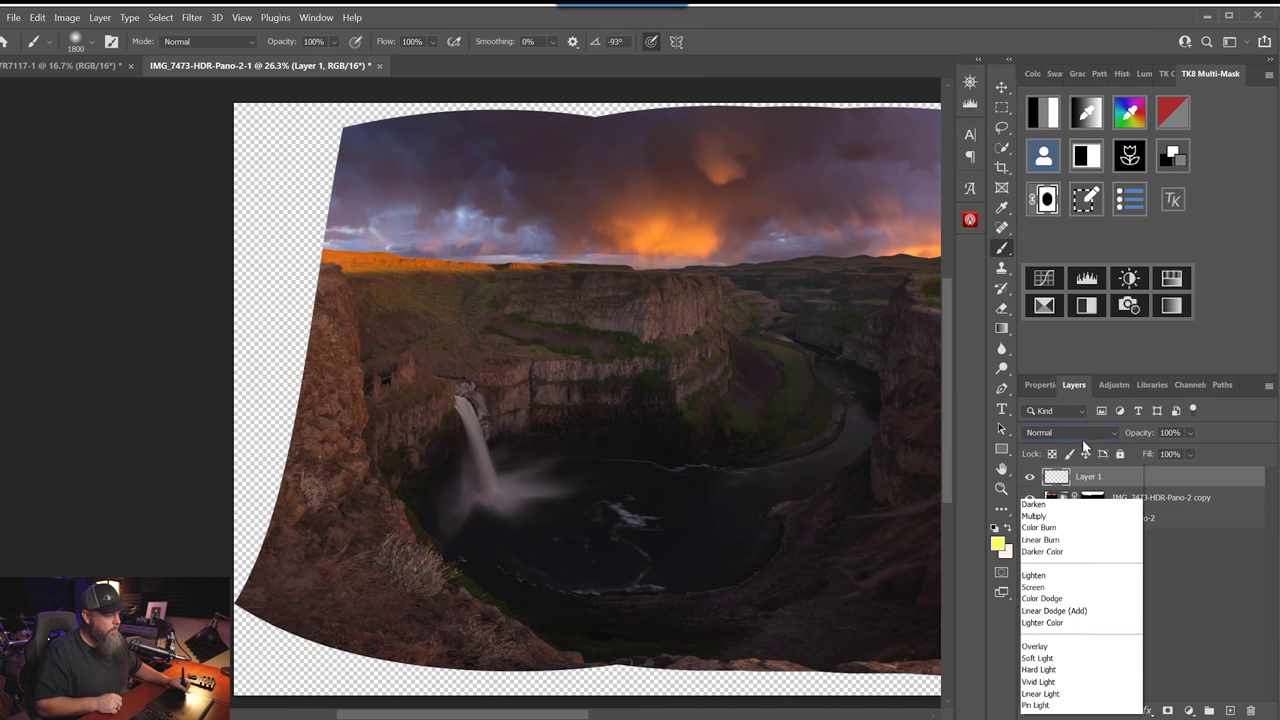
{"action": "left_click", "coordinate": [1038, 528]}
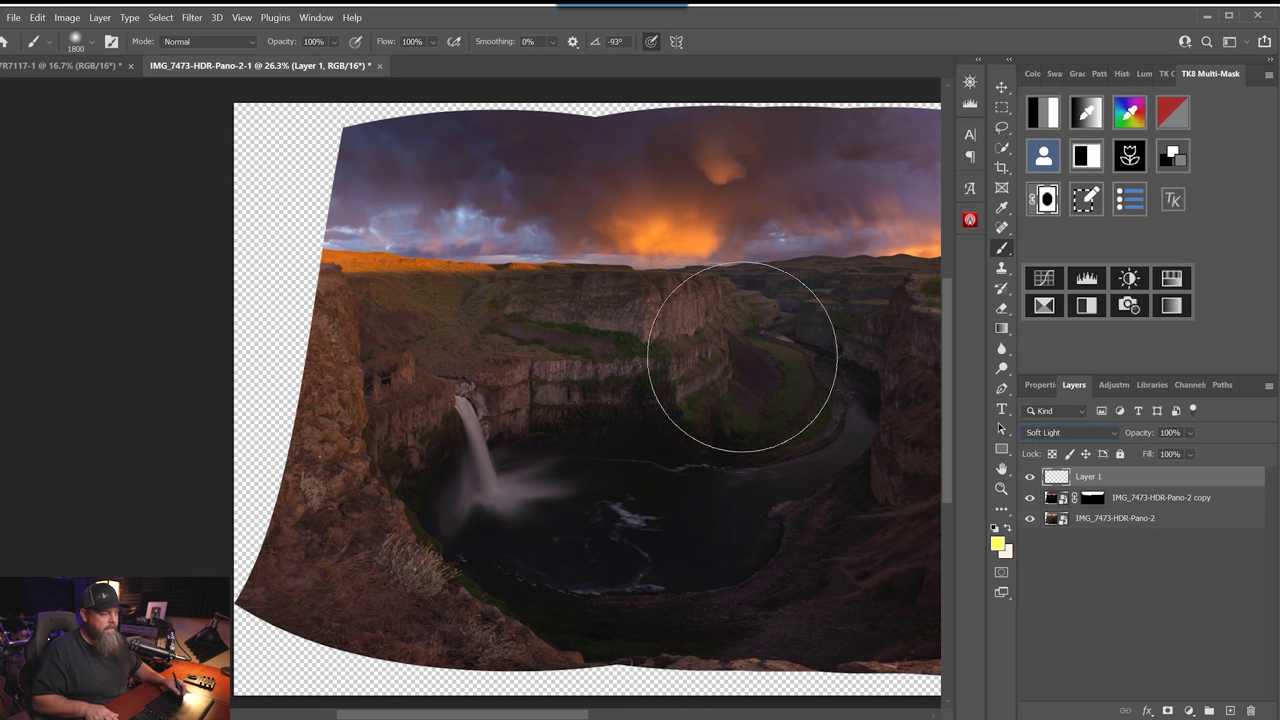
- Set a pale warm foreground colour fff2e0 with 10% brush opacity, and change the foreground colour to black
{"action": "left_click", "coordinate": [997, 545]}
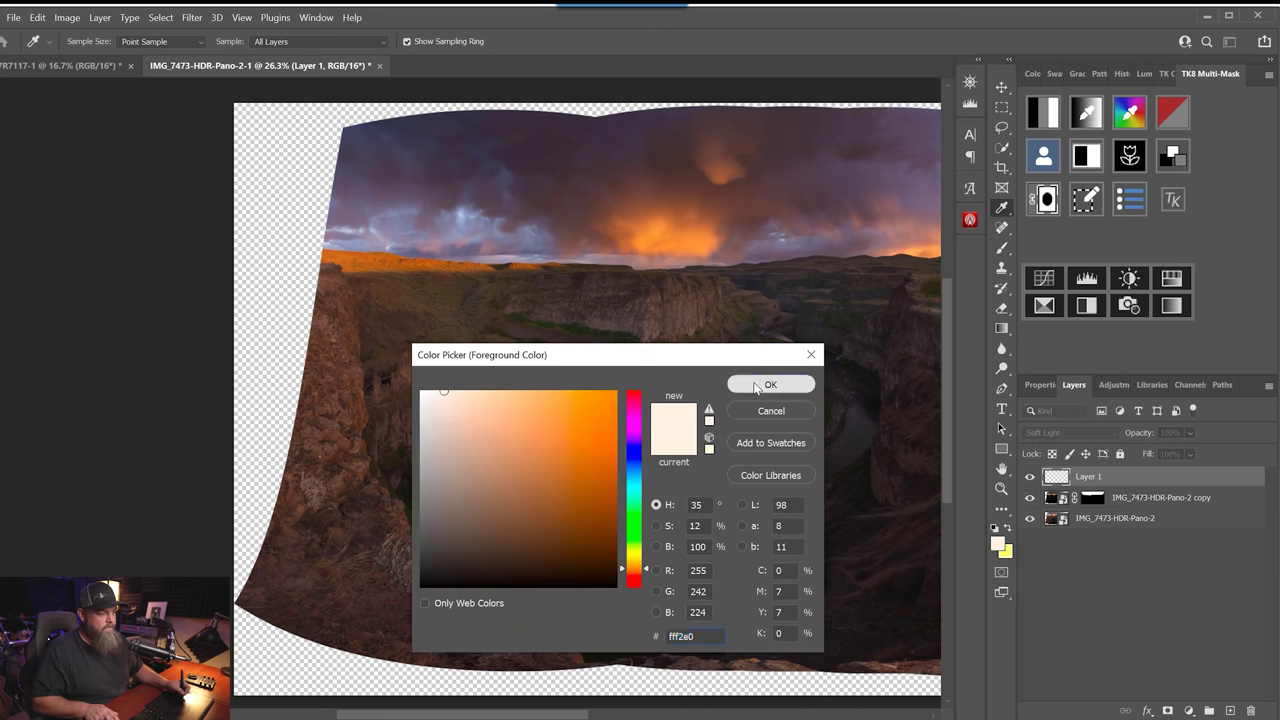
{"action": "left_click", "coordinate": [770, 384]}
{"action": "key", "text": "1"}
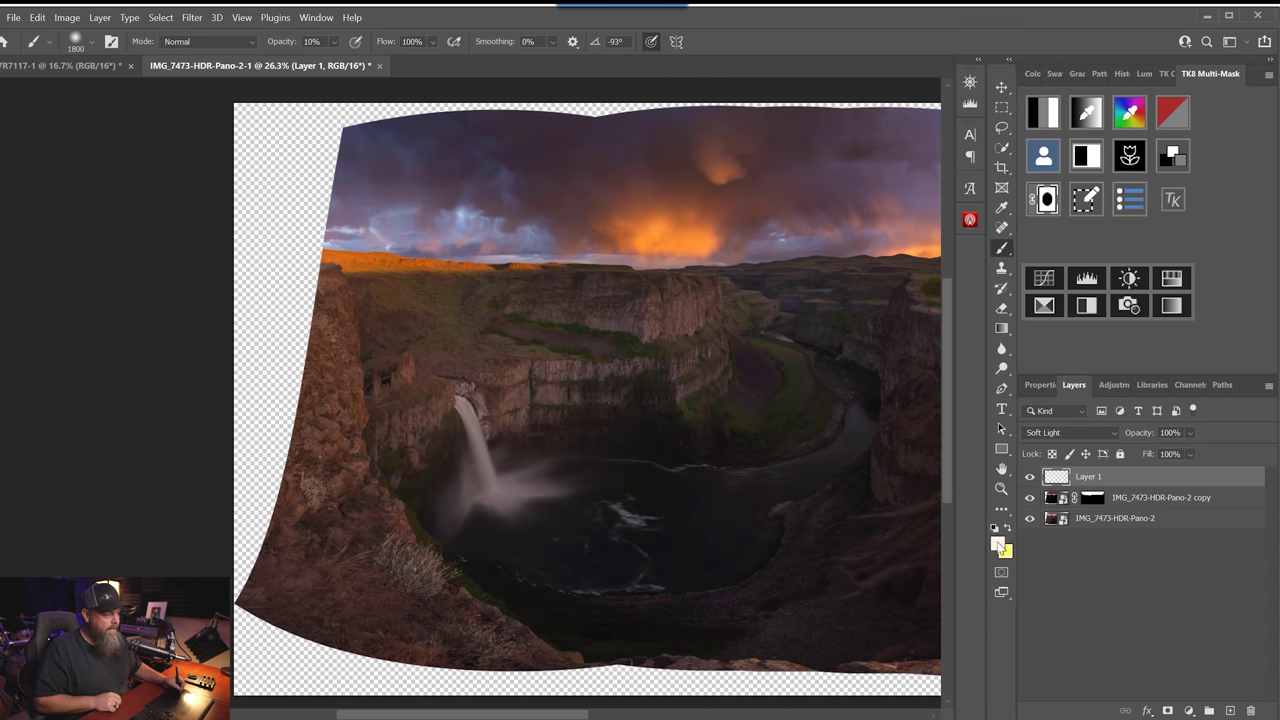
{"action": "key", "text": "i"}
{"action": "left_click", "coordinate": [374, 627]}
{"action": "left_click", "coordinate": [800, 388]}
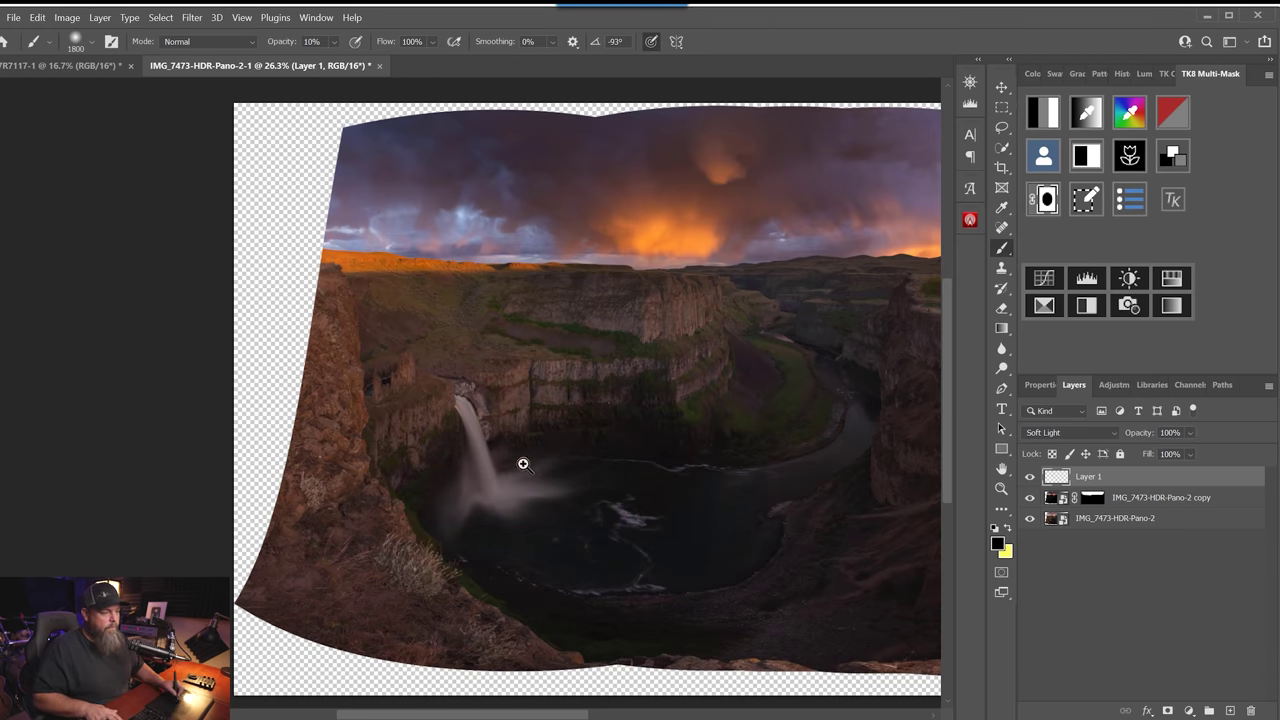
- Reduce the brush to 150 px at 40% opacity, try a stroke down the upper waterfall, and undo it
{"action": "scroll", "coordinate": [523, 460], "scroll_direction": "up", "scroll_amount": 3}
{"action": "key", "text": "bracketleft"}
{"action": "key", "text": "bracketleft"}
{"action": "key", "text": "bracketleft"}
{"action": "key", "text": "bracketleft"}
{"action": "key", "text": "bracketleft"}
{"action": "key", "text": "bracketleft"}
{"action": "key", "text": "bracketleft"}
{"action": "key", "text": "bracketleft"}
{"action": "key", "text": "bracketleft"}
{"action": "key", "text": "bracketleft"}
{"action": "key", "text": "bracketleft"}
{"action": "key", "text": "bracketleft"}
{"action": "key", "text": "bracketleft"}
{"action": "key", "text": "bracketleft"}
{"action": "key", "text": "bracketleft"}
{"action": "key", "text": "bracketleft"}
{"action": "key", "text": "bracketleft"}
{"action": "key", "text": "bracketleft"}
{"action": "key", "text": "bracketleft"}
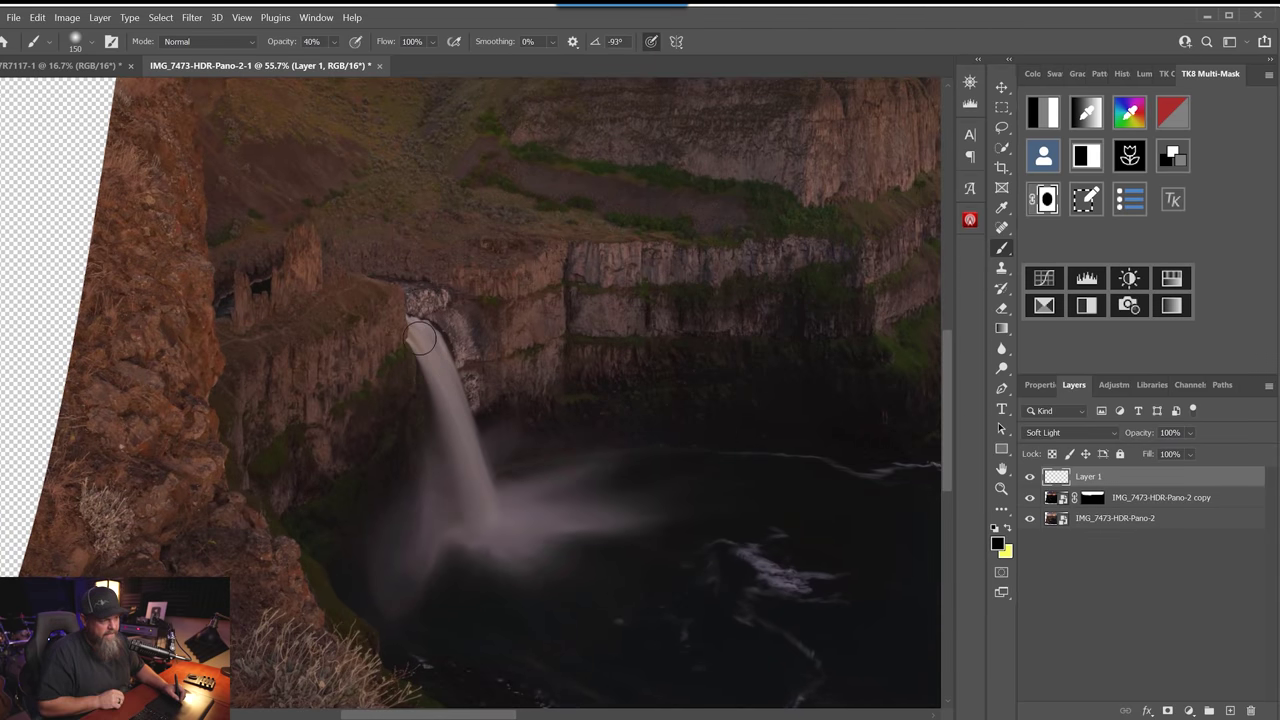
{"action": "left_click_drag", "start_coordinate": [420, 339], "coordinate": [454, 409]}
{"action": "key", "text": "ctrl+z"}
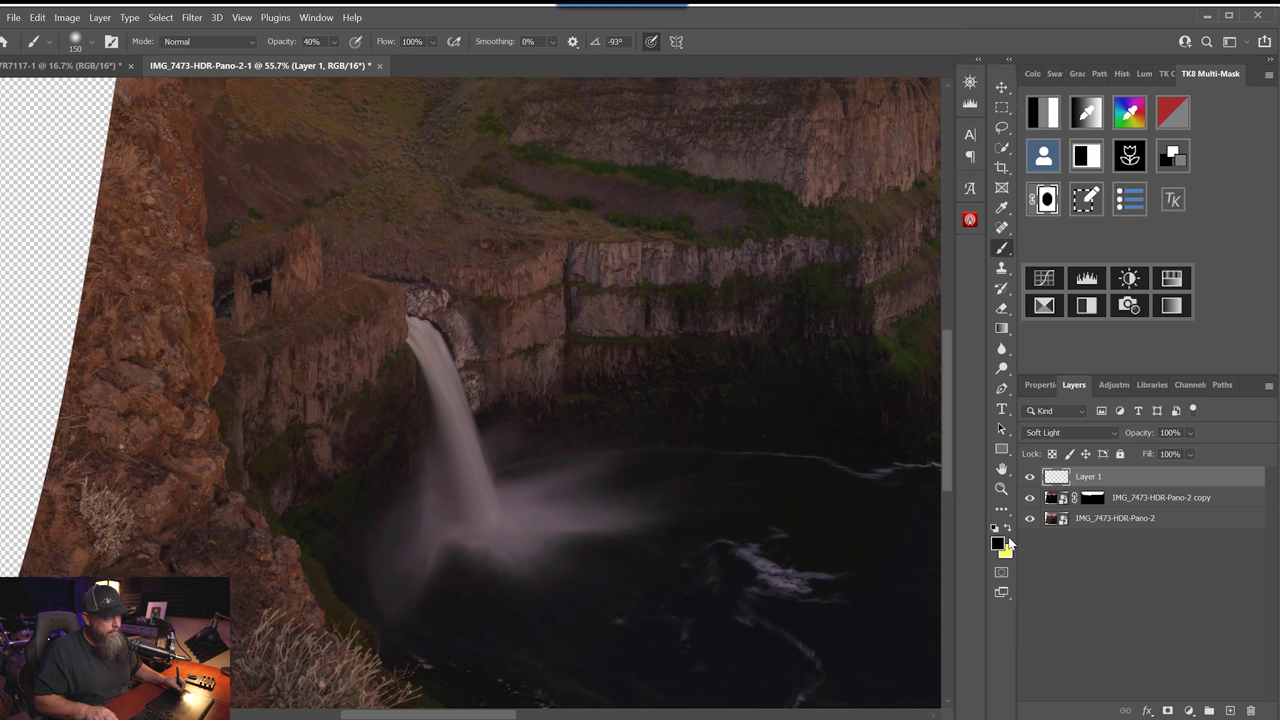
- Pick a pale warm foreground colour and brush it over the waterfall and the slope beside it on the Soft Light layer
{"action": "left_click", "coordinate": [999, 545]}
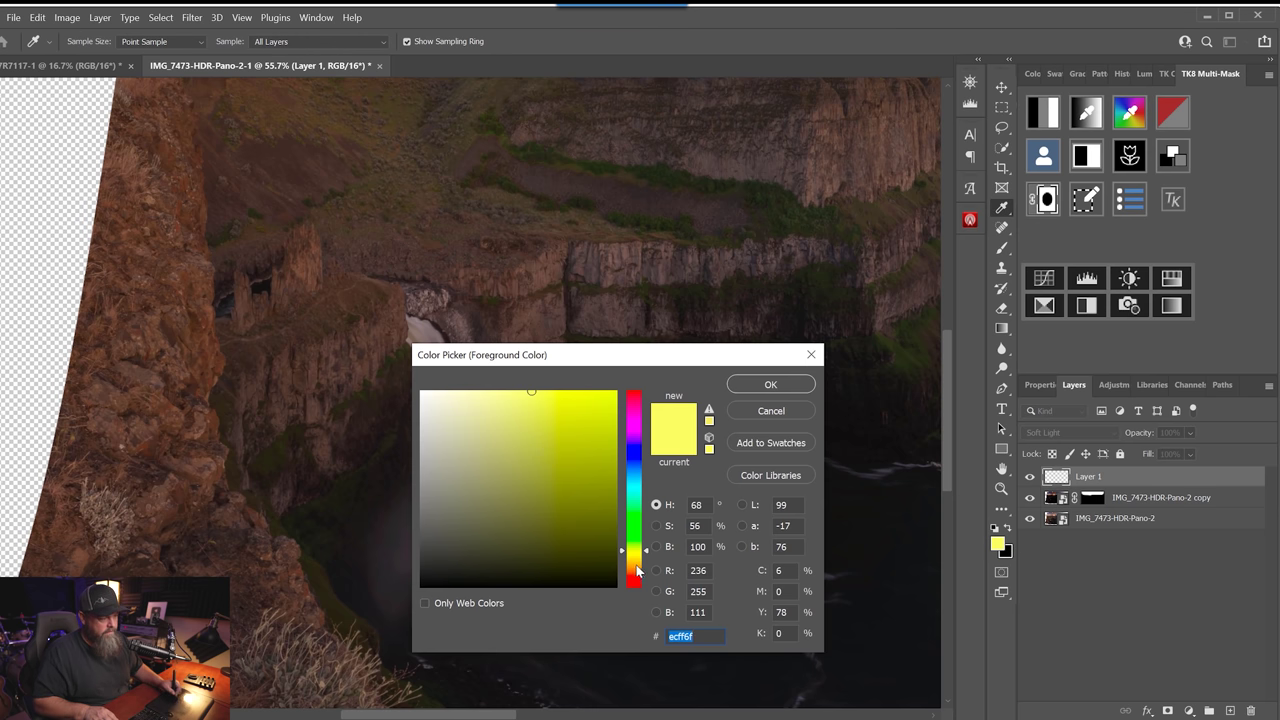
{"action": "left_click", "coordinate": [637, 570]}
{"action": "mouse_move", "coordinate": [452, 428]}
{"action": "left_mouse_down"}
{"action": "mouse_move", "coordinate": [435, 358]}
{"action": "mouse_move", "coordinate": [505, 530]}
{"action": "left_mouse_up"}
{"action": "left_click", "coordinate": [770, 384]}
{"action": "mouse_move", "coordinate": [440, 365]}
{"action": "left_mouse_down"}
{"action": "mouse_move", "coordinate": [485, 522]}
{"action": "mouse_move", "coordinate": [517, 490]}
{"action": "left_mouse_up"}
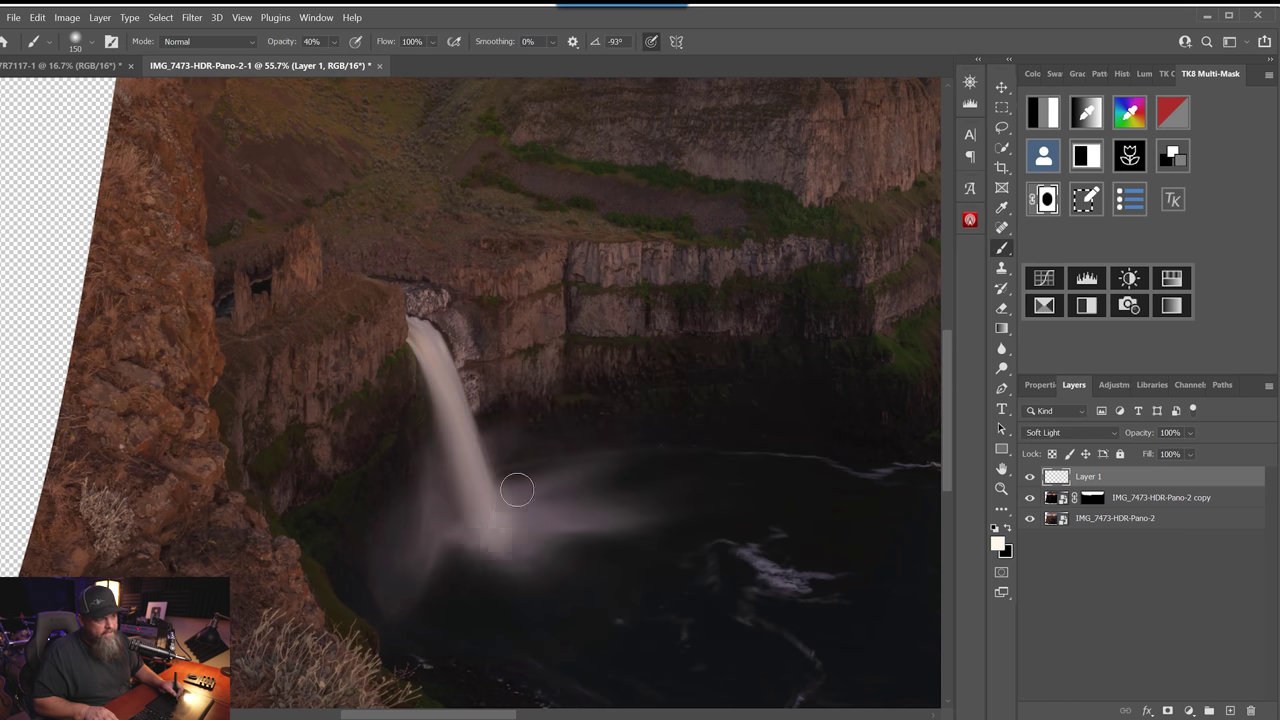
{"action": "left_click_drag", "start_coordinate": [414, 380], "coordinate": [333, 536]}
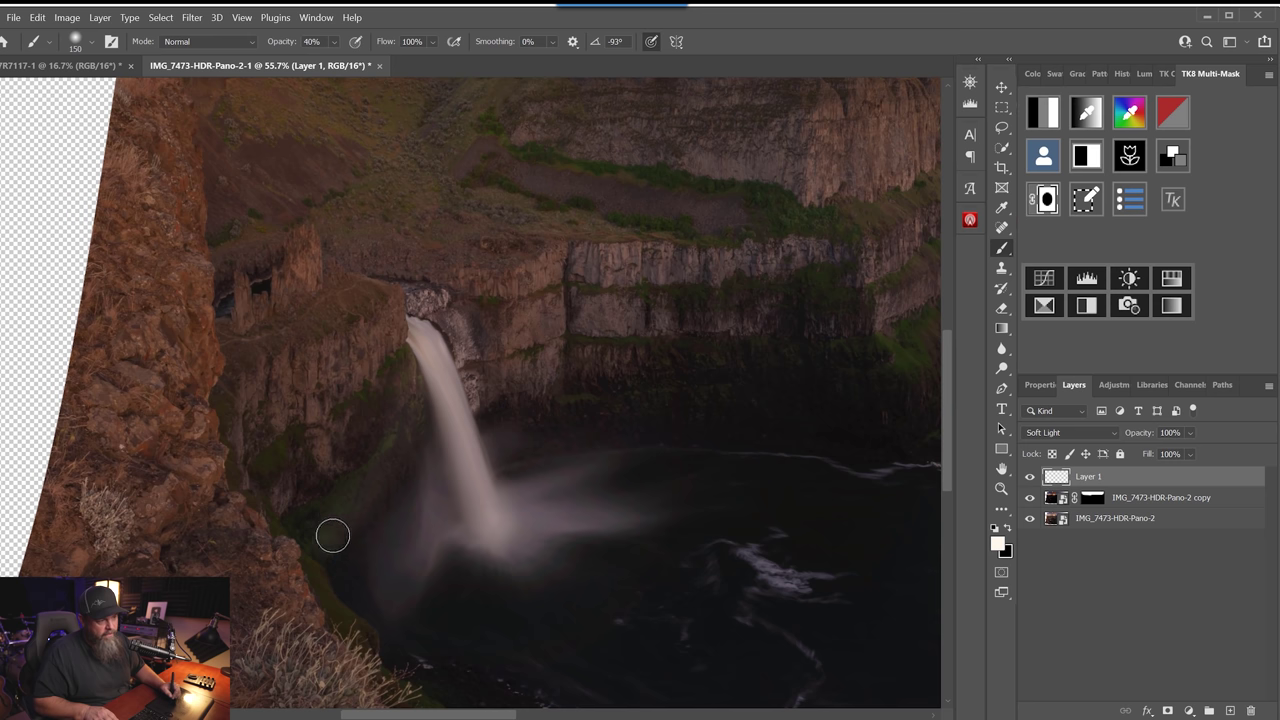
- Undo the last brush stroke on the Soft Light layer
{"action": "key", "text": "ctrl+z"}
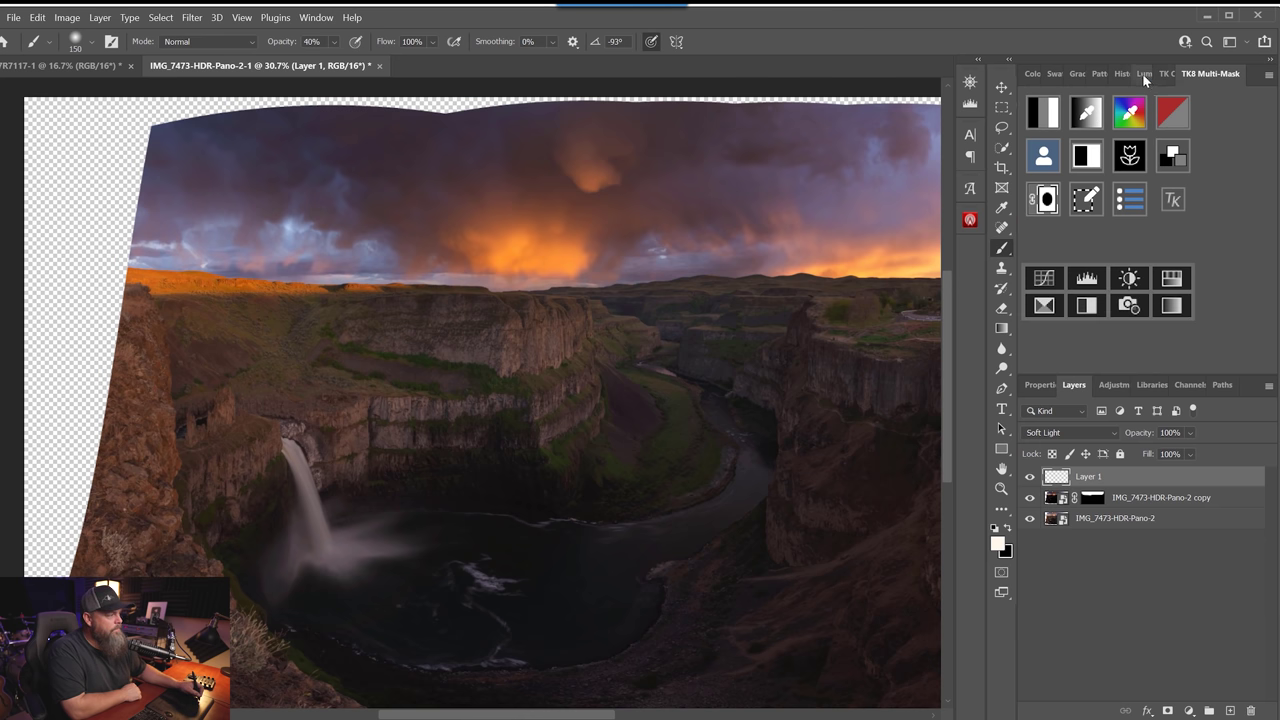
- Look through the tools of the Lumenzia, TK Combo V6 and TK8 Multi-Mask plugins
{"action": "left_click", "coordinate": [1144, 74]}
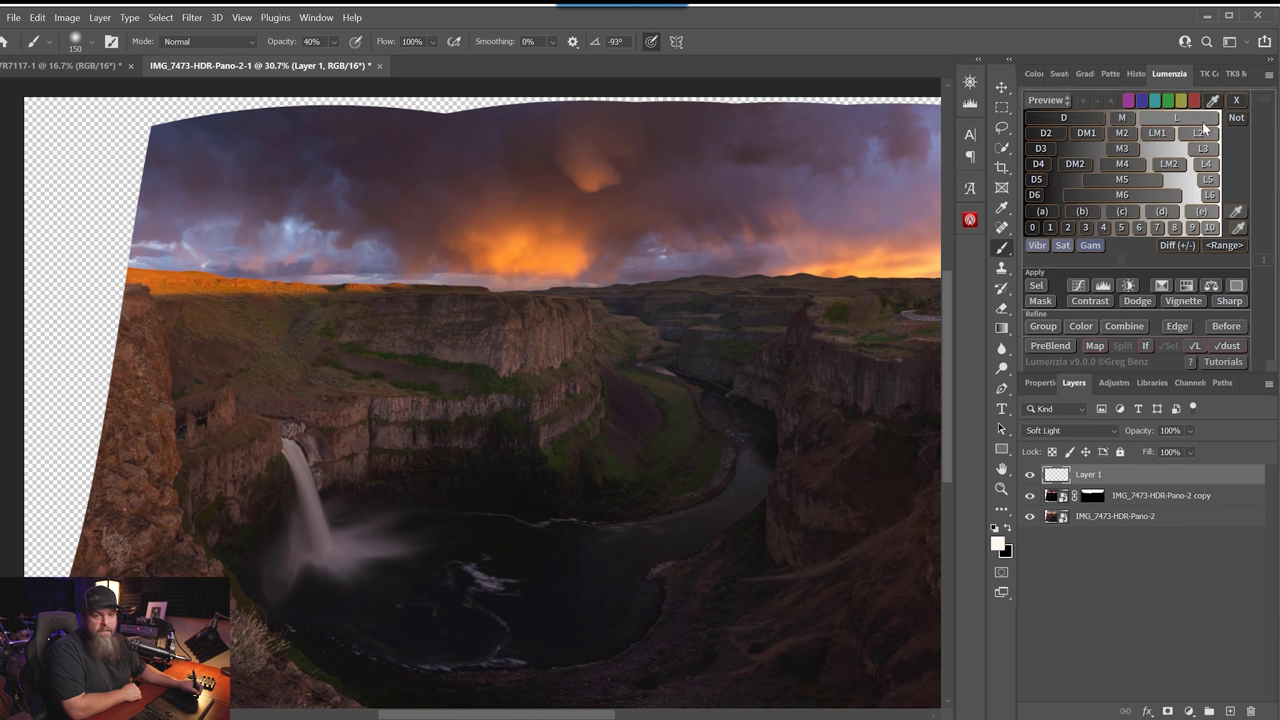
{"action": "left_click", "coordinate": [1212, 75]}
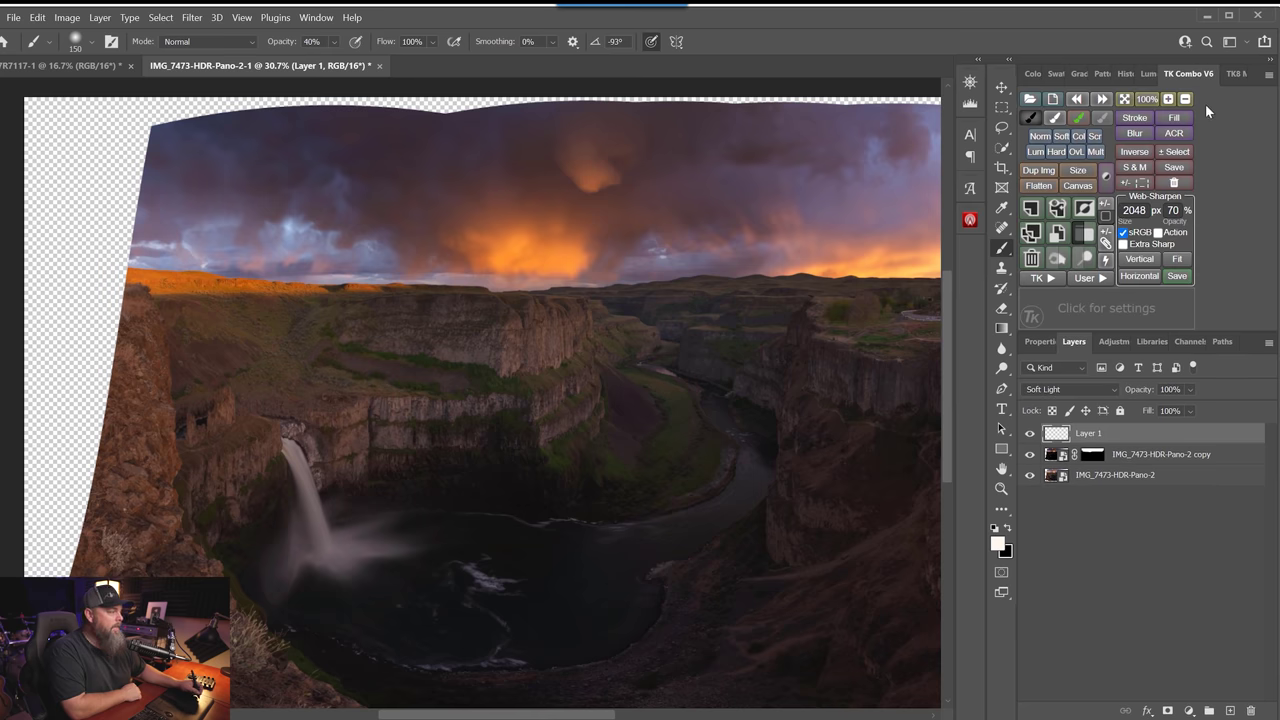
{"action": "left_click", "coordinate": [1226, 76]}
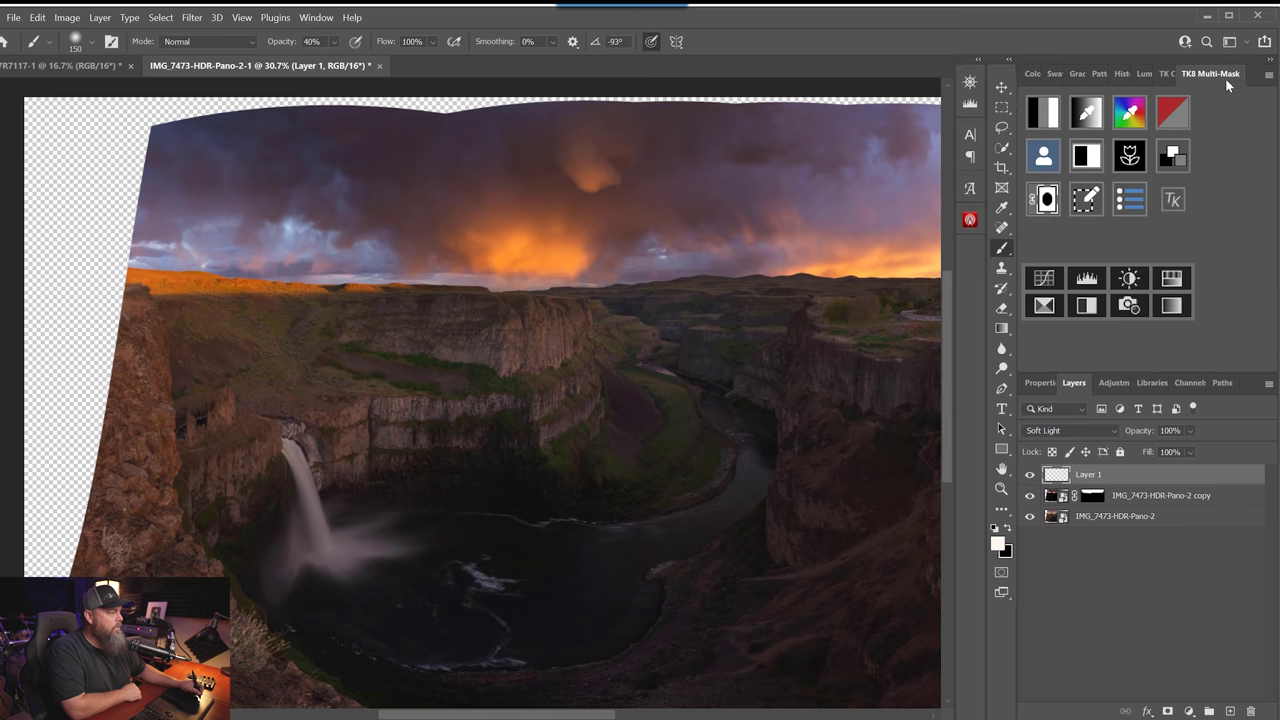
{"action": "left_click", "coordinate": [1043, 157]}
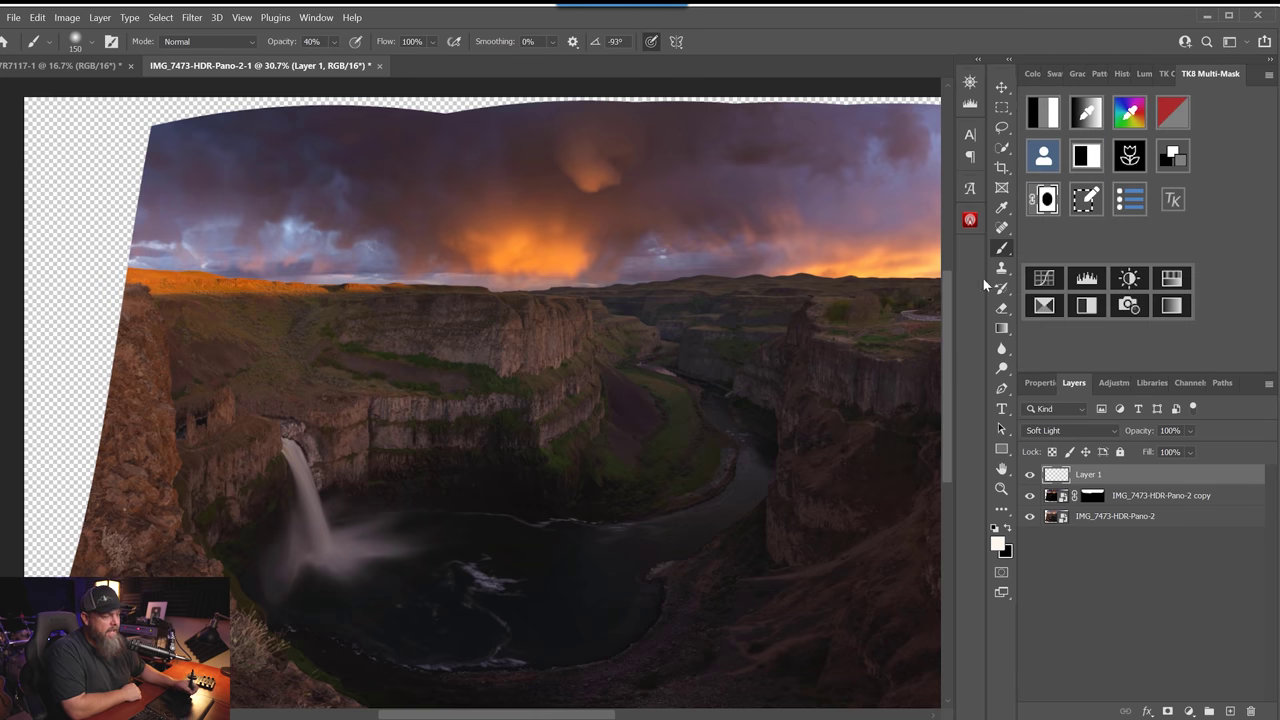
{"action": "left_click", "coordinate": [1027, 123]}
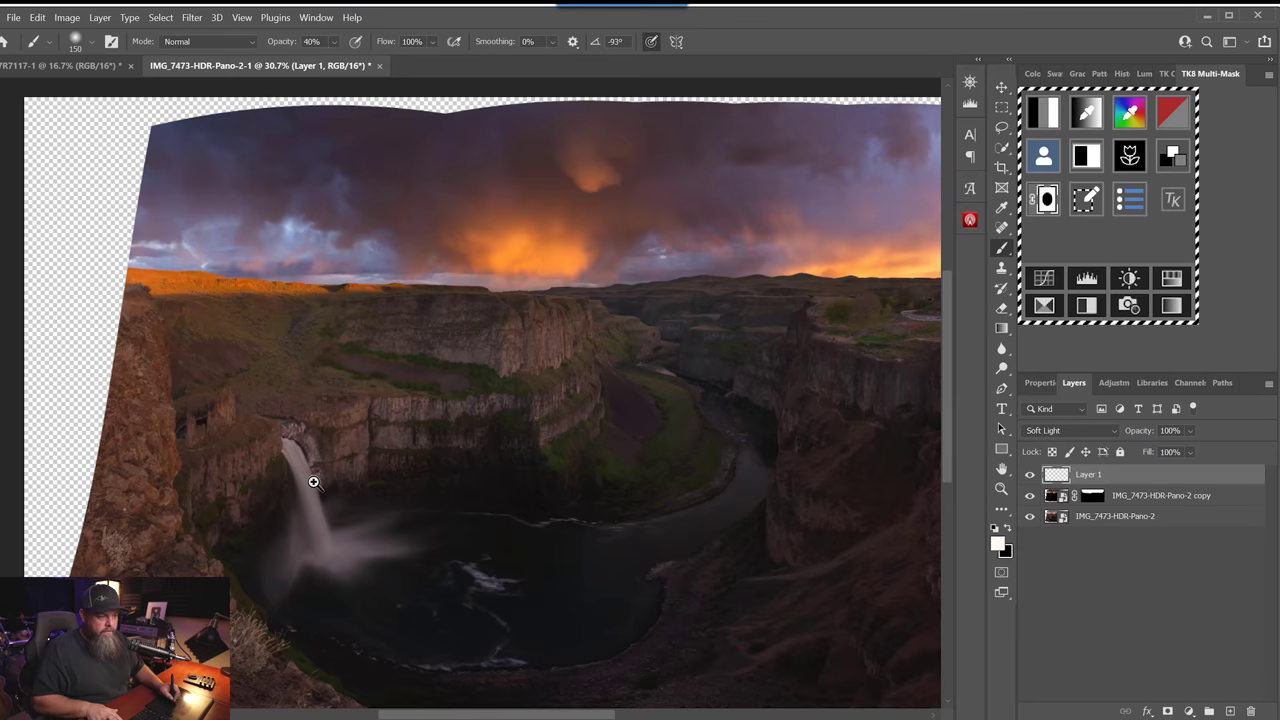
- Brush the pale warm colour down the falling water and over the mist at its base on the Soft Light layer
{"action": "left_click_drag", "start_coordinate": [314, 480], "coordinate": [338, 480]}
{"action": "left_click_drag", "start_coordinate": [310, 425], "coordinate": [371, 614]}
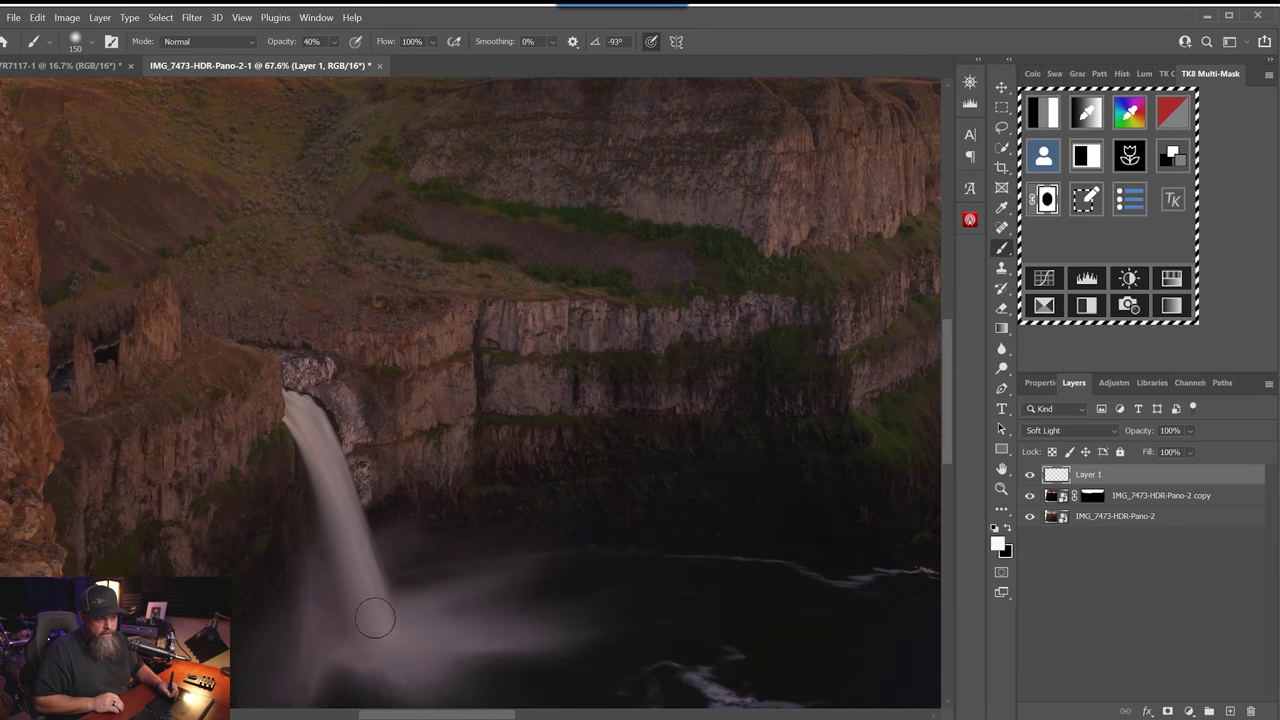
{"action": "mouse_move", "coordinate": [340, 525]}
{"action": "left_mouse_down"}
{"action": "mouse_move", "coordinate": [300, 400]}
{"action": "mouse_move", "coordinate": [314, 414]}
{"action": "mouse_move", "coordinate": [344, 583]}
{"action": "left_mouse_up"}
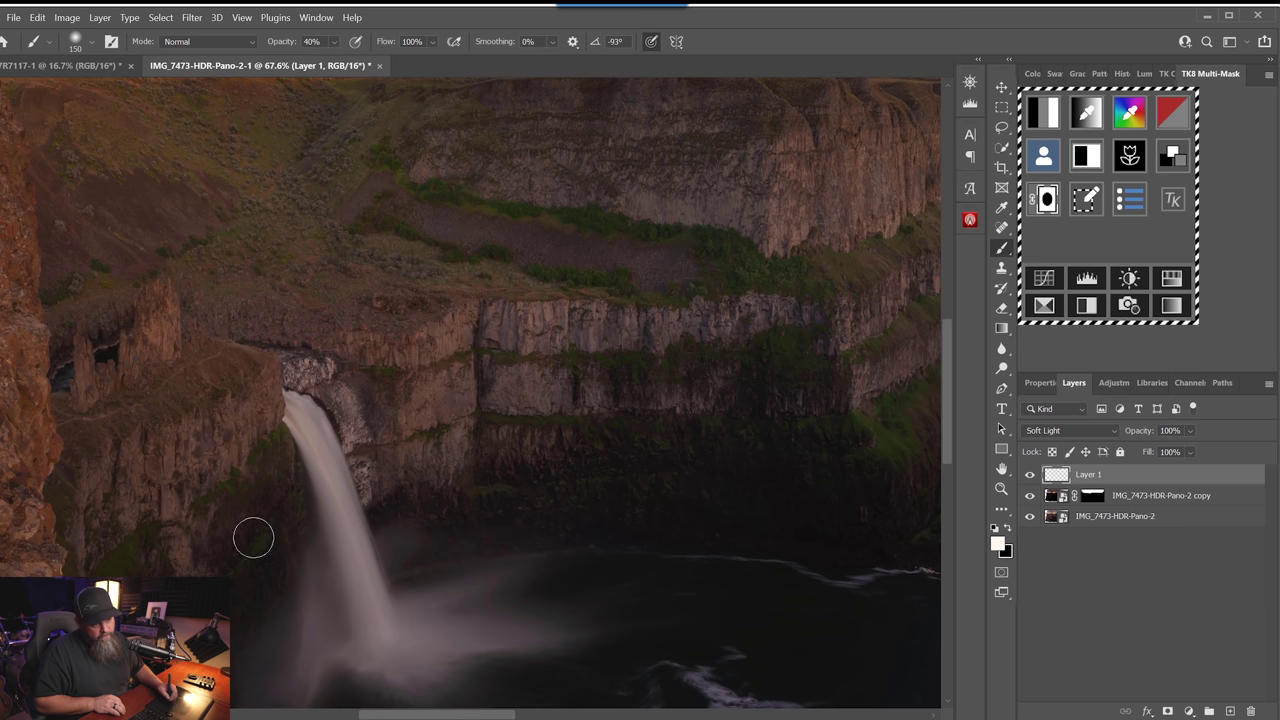
{"action": "mouse_move", "coordinate": [297, 480]}
{"action": "left_mouse_down"}
{"action": "mouse_move", "coordinate": [471, 646]}
{"action": "mouse_move", "coordinate": [551, 551]}
{"action": "mouse_move", "coordinate": [551, 635]}
{"action": "left_mouse_up"}
{"action": "left_click_drag", "start_coordinate": [417, 589], "coordinate": [349, 437]}
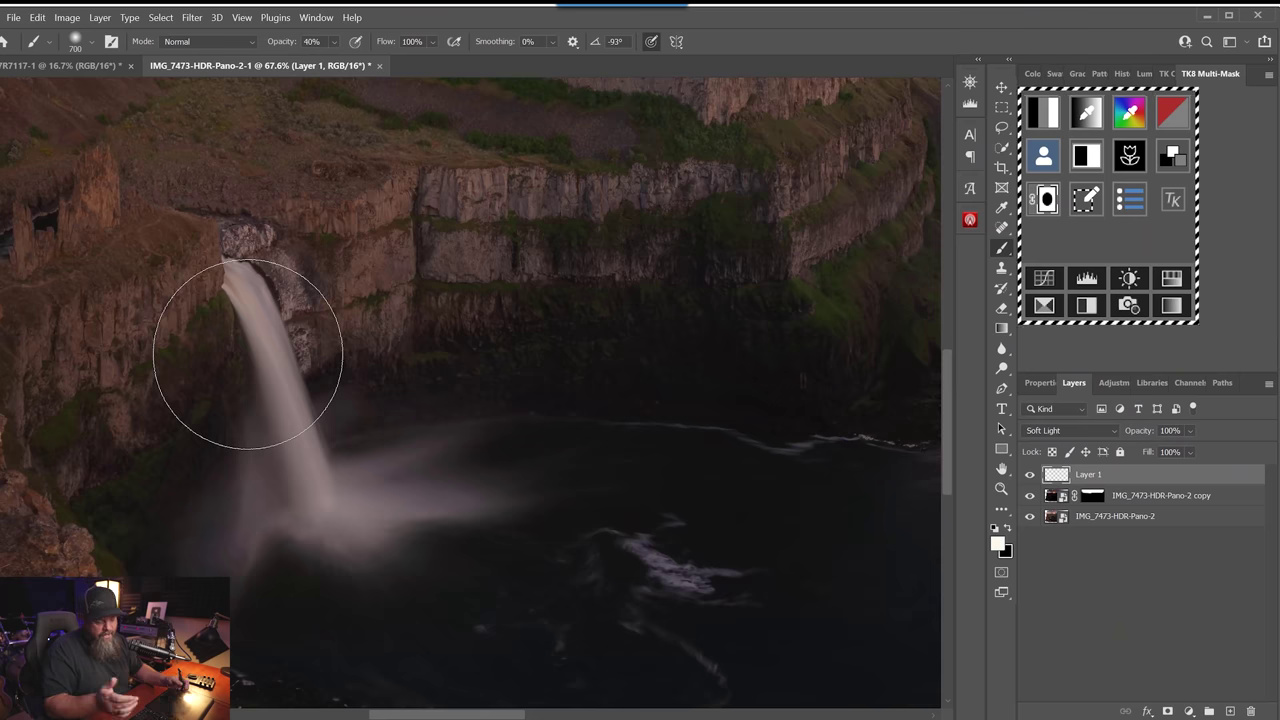
- Paint a broad soft glow over the waterfall and its mist with 1100 and 800 px brushes, and reduce the brush to 150 px
{"action": "key", "text": "bracketright"}
{"action": "key", "text": "bracketright"}
{"action": "key", "text": "bracketright"}
{"action": "key", "text": "bracketright"}
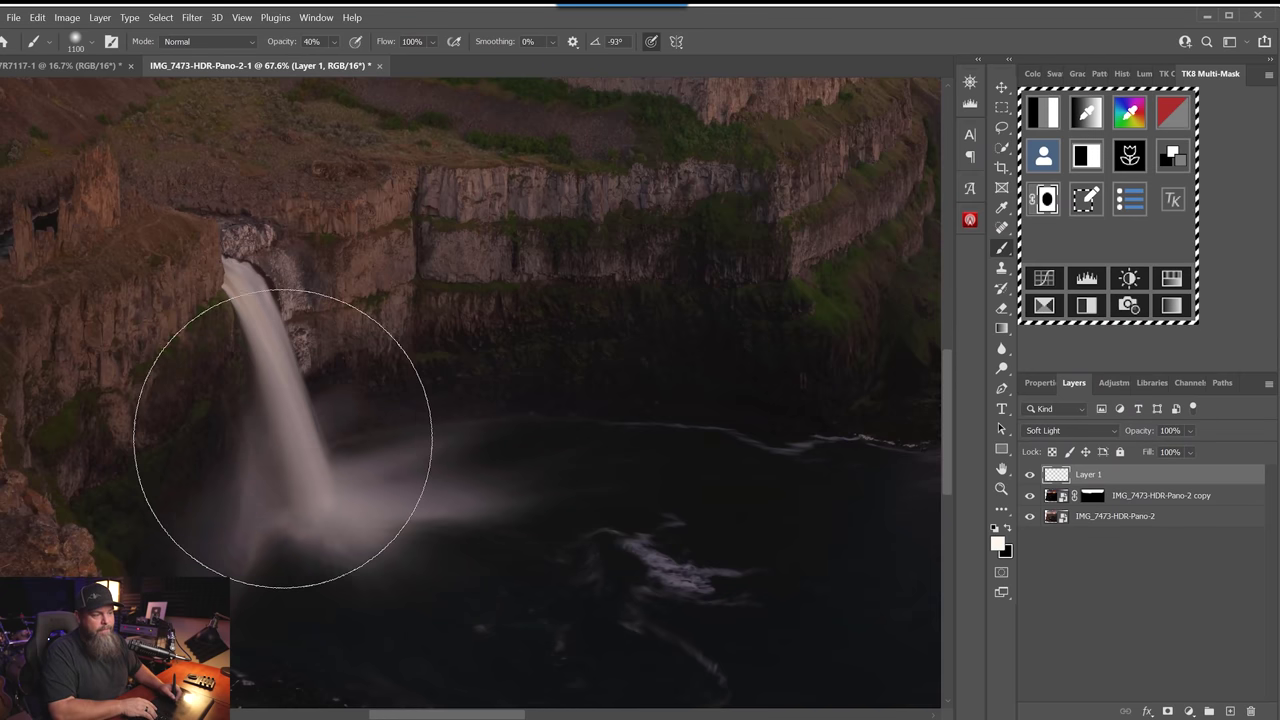
{"action": "key", "text": "bracketleft"}
{"action": "key", "text": "bracketleft"}
{"action": "key", "text": "bracketleft"}
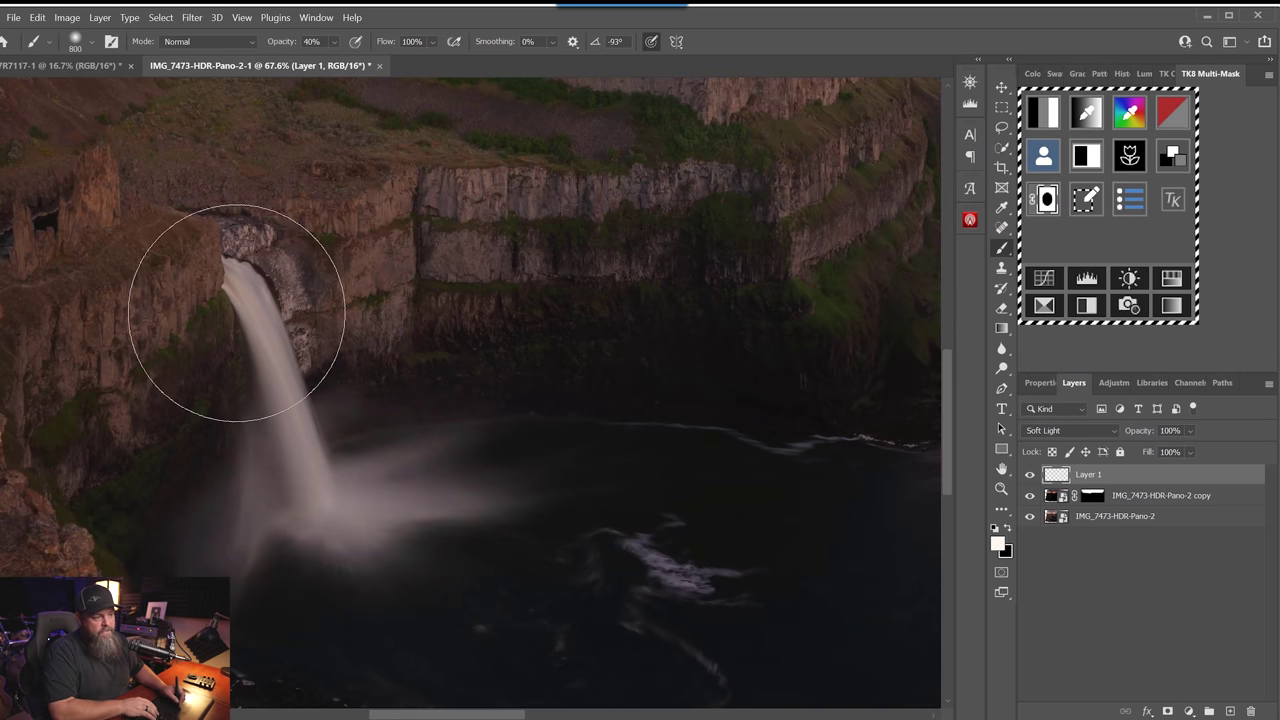
{"action": "mouse_move", "coordinate": [277, 466]}
{"action": "left_mouse_down"}
{"action": "mouse_move", "coordinate": [277, 514]}
{"action": "mouse_move", "coordinate": [586, 486]}
{"action": "mouse_move", "coordinate": [282, 350]}
{"action": "left_mouse_up"}
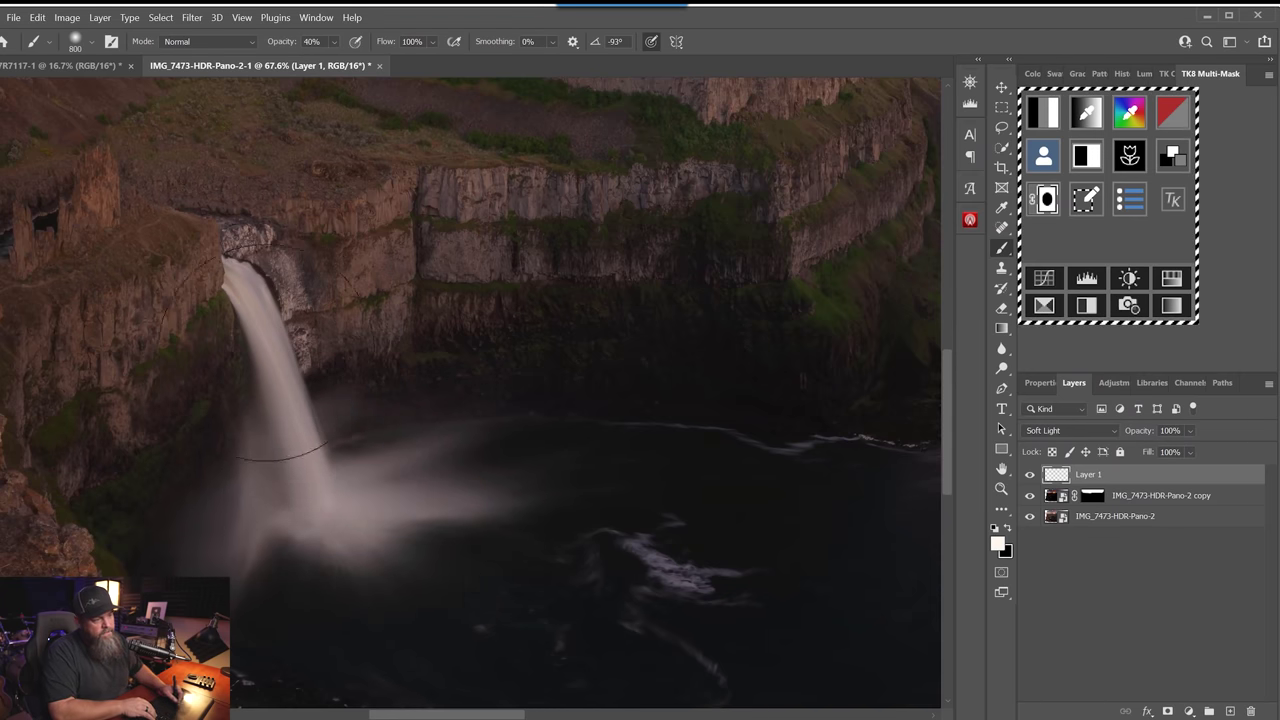
{"action": "key", "text": "bracketleft"}
{"action": "key", "text": "bracketleft"}
{"action": "key", "text": "bracketleft"}
{"action": "key", "text": "bracketleft"}
{"action": "key", "text": "bracketleft"}
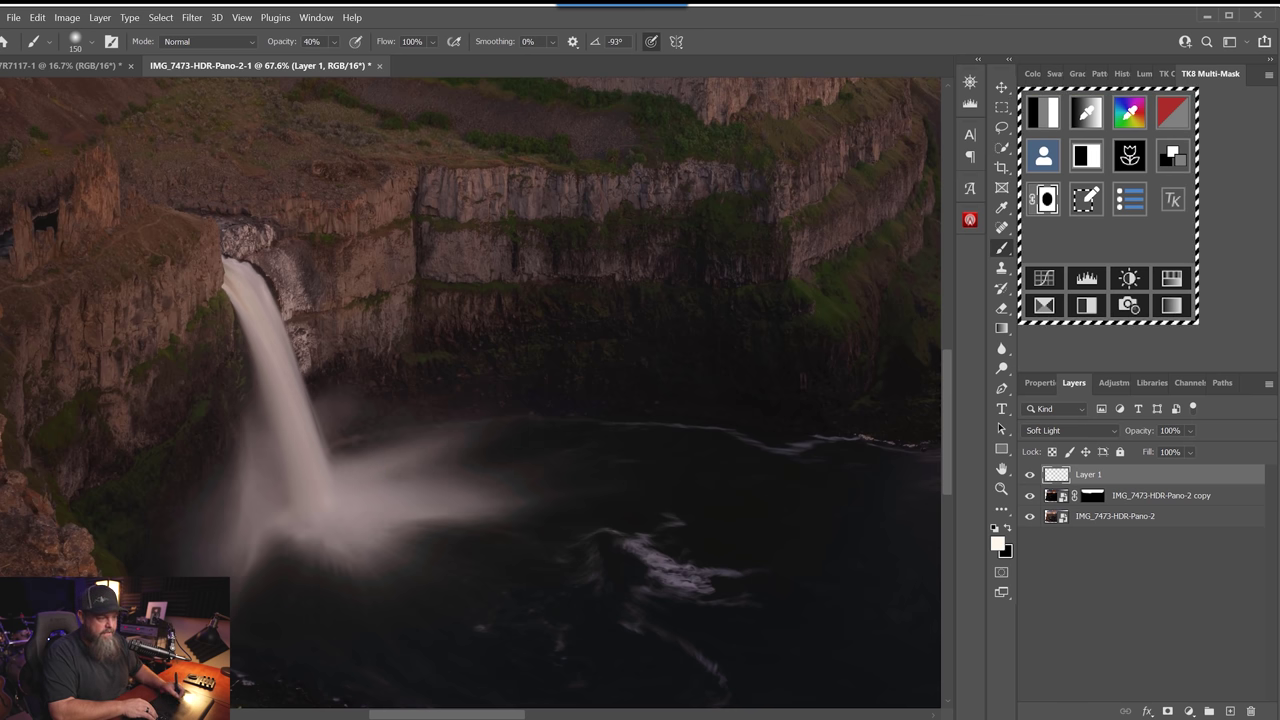
- Compare the waterfall with and without the Soft Light layer, and check the foreground colour
{"action": "left_click", "coordinate": [1031, 474]}
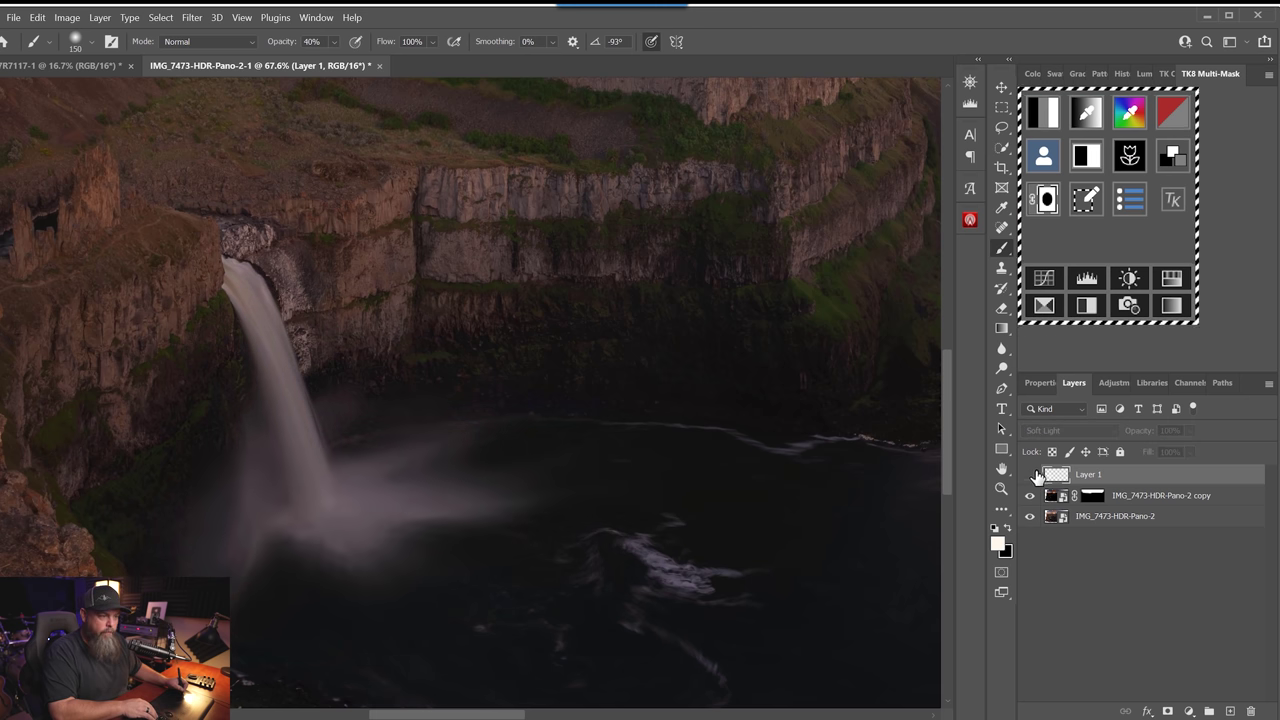
{"action": "left_click", "coordinate": [1031, 474]}
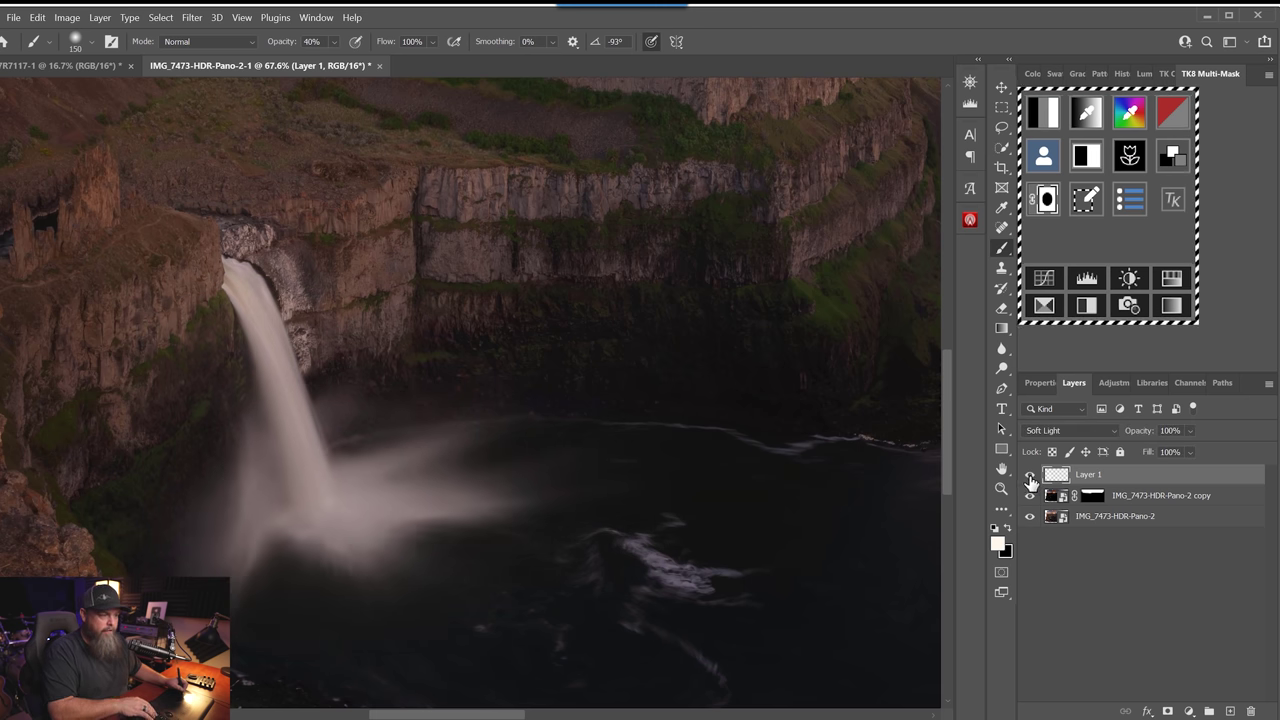
{"action": "scroll", "coordinate": [655, 494], "scroll_direction": "down", "scroll_amount": 5}
{"action": "scroll", "coordinate": [414, 423], "scroll_direction": "right", "scroll_amount": 5}
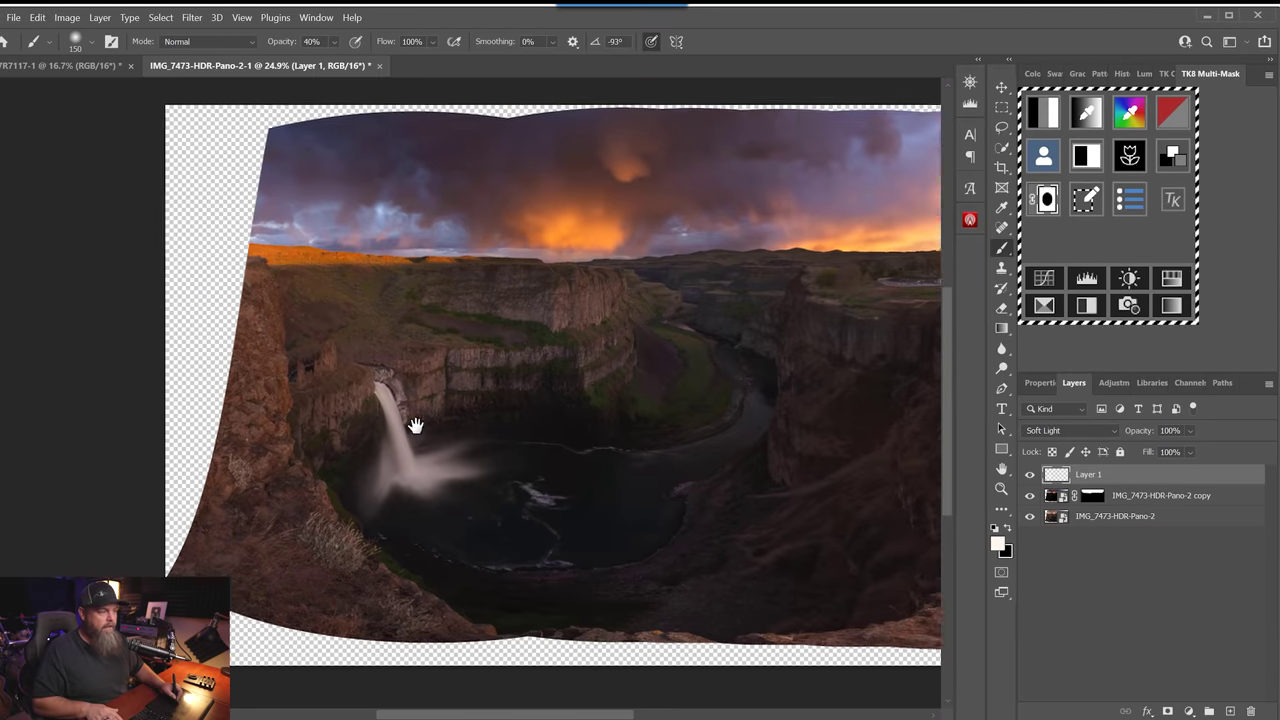
{"action": "scroll", "coordinate": [288, 474], "scroll_direction": "up", "scroll_amount": 3}
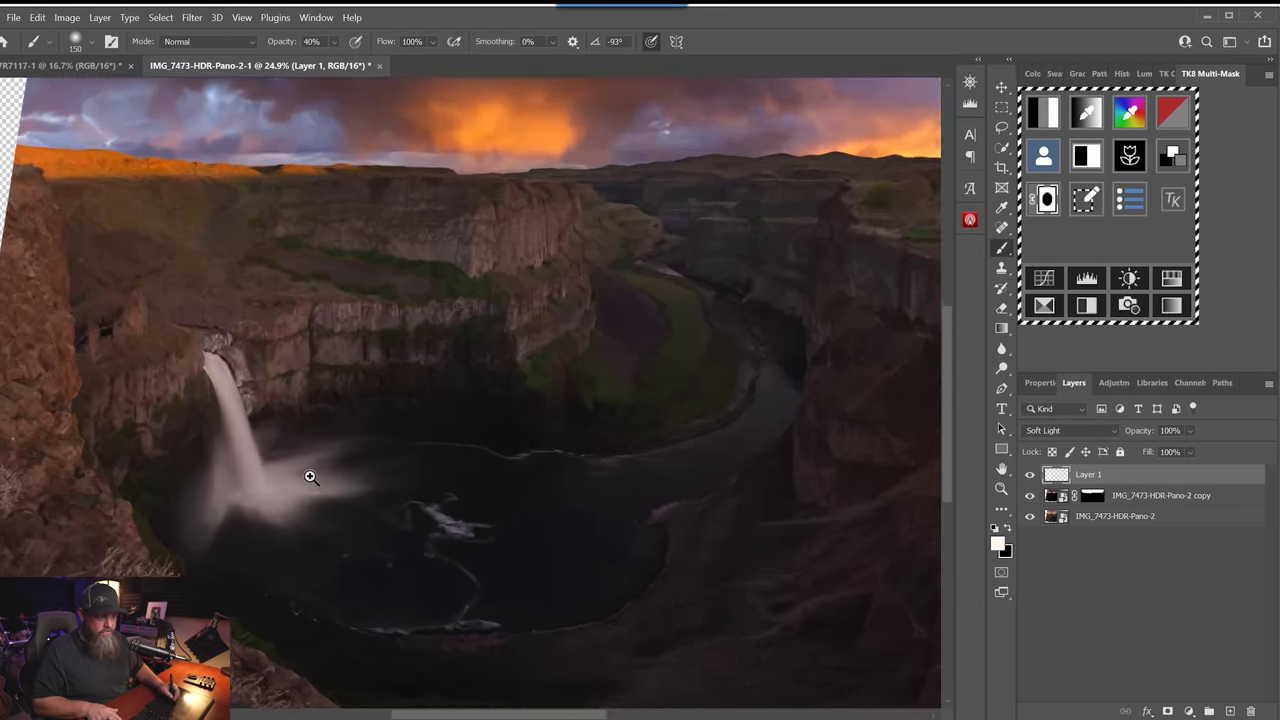
{"action": "left_click", "coordinate": [997, 543]}
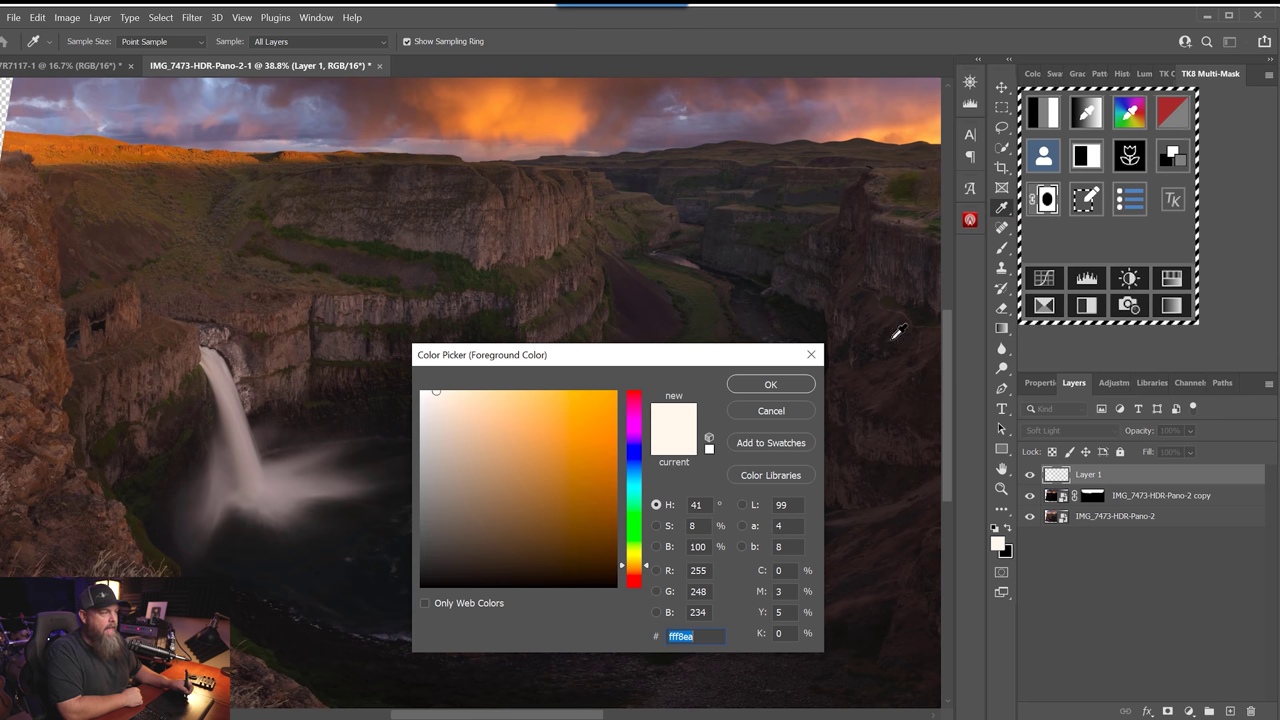
{"action": "left_click", "coordinate": [771, 385]}
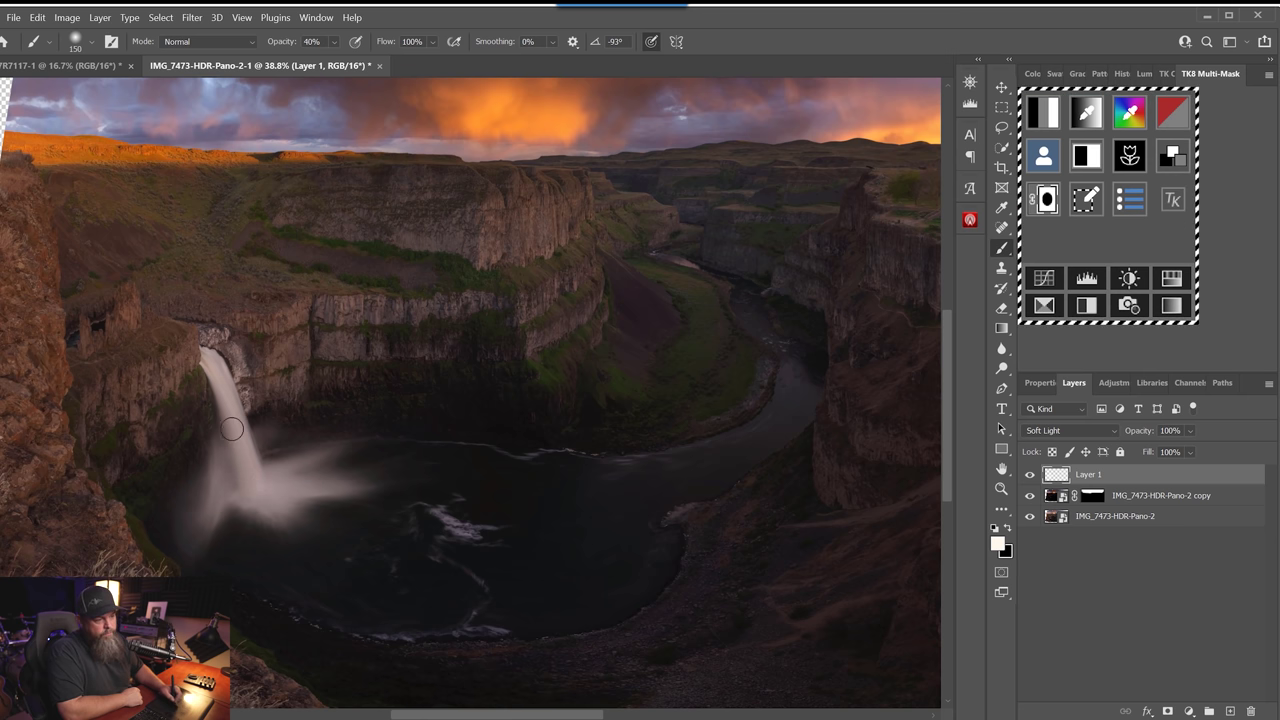
- Brush light along the river and its shoreline at the bend, and set the brush to 300 px
{"action": "left_click_drag", "start_coordinate": [503, 477], "coordinate": [354, 486]}
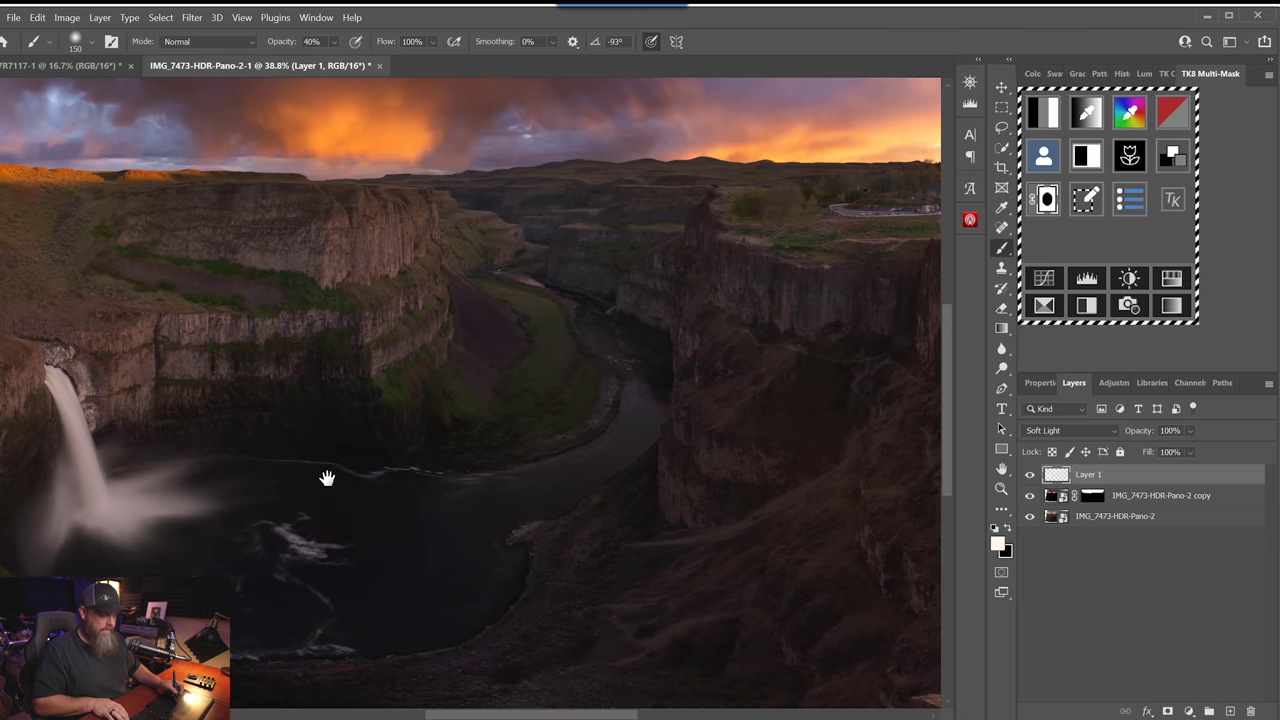
{"action": "key", "text": "bracketleft"}
{"action": "key", "text": "bracketleft"}
{"action": "key", "text": "bracketleft"}
{"action": "key", "text": "bracketleft"}
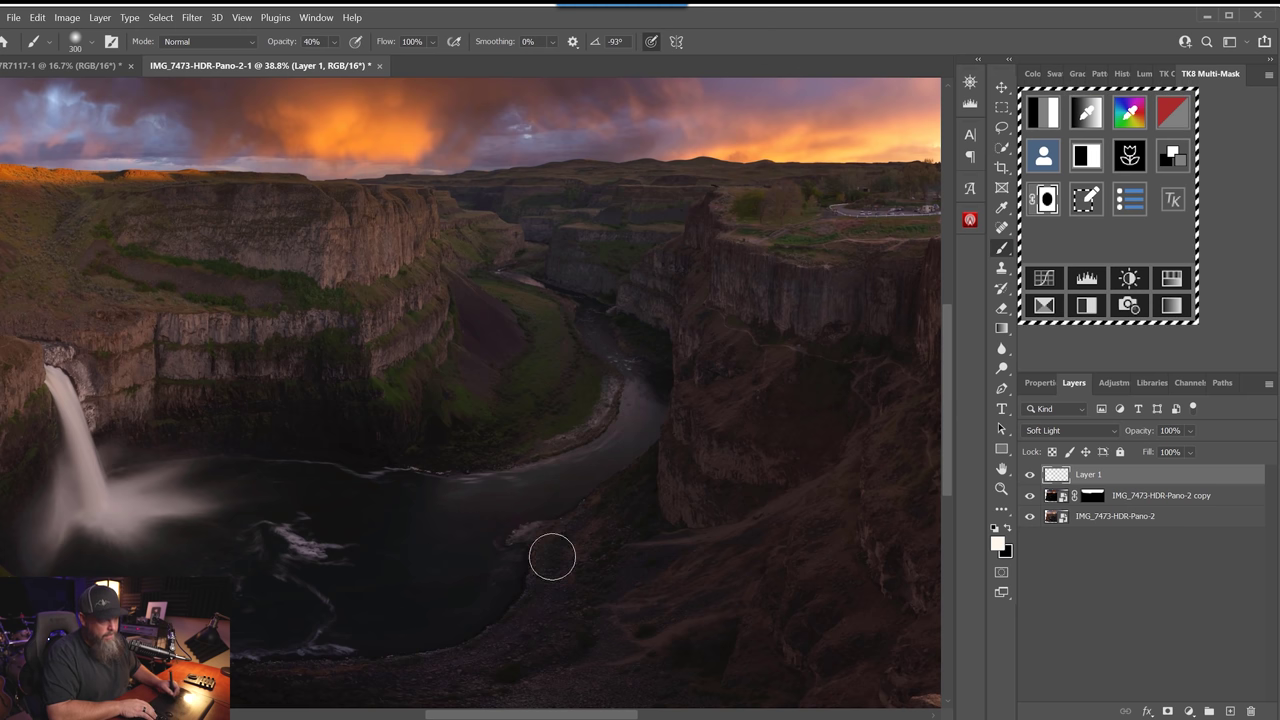
- Brush light over the cliff faces and slope beside the river bend, and reduce the brush to 100 px
{"action": "mouse_move", "coordinate": [369, 246]}
{"action": "left_mouse_down"}
{"action": "mouse_move", "coordinate": [383, 229]}
{"action": "mouse_move", "coordinate": [388, 280]}
{"action": "mouse_move", "coordinate": [414, 260]}
{"action": "mouse_move", "coordinate": [366, 363]}
{"action": "mouse_move", "coordinate": [349, 371]}
{"action": "left_mouse_up"}
{"action": "left_click_drag", "start_coordinate": [228, 350], "coordinate": [223, 349]}
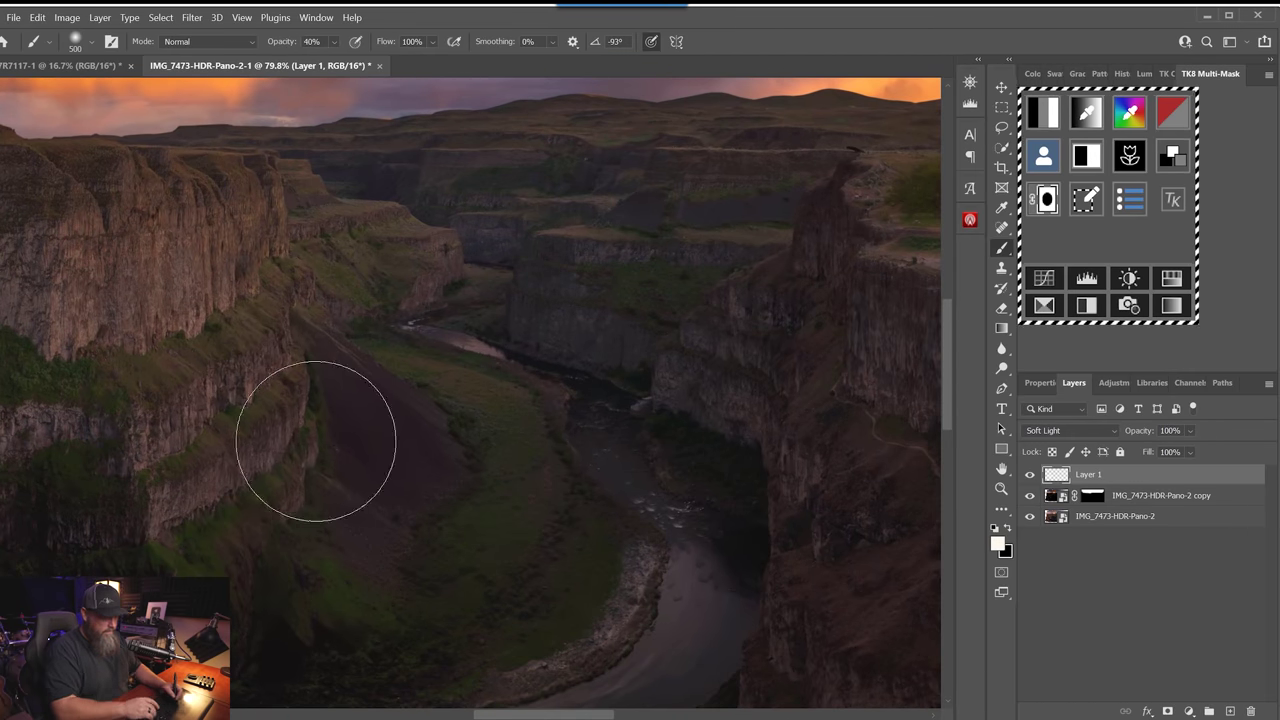
{"action": "key", "text": "bracketleft"}
{"action": "key", "text": "bracketleft"}
{"action": "key", "text": "bracketleft"}
{"action": "key", "text": "bracketleft"}
{"action": "key", "text": "bracketleft"}
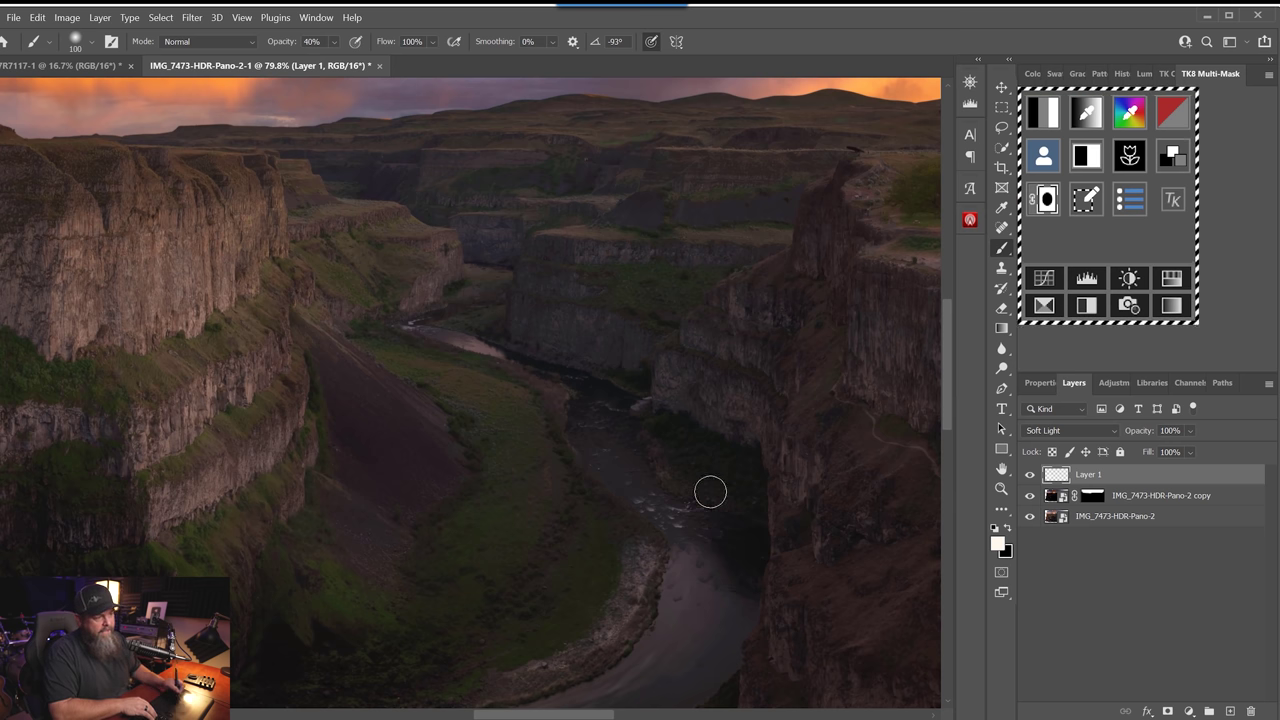
- Brush light onto the pool's near shore and surrounding ground, and enlarge the brush to 500 px
{"action": "key", "text": "ctrl+0"}
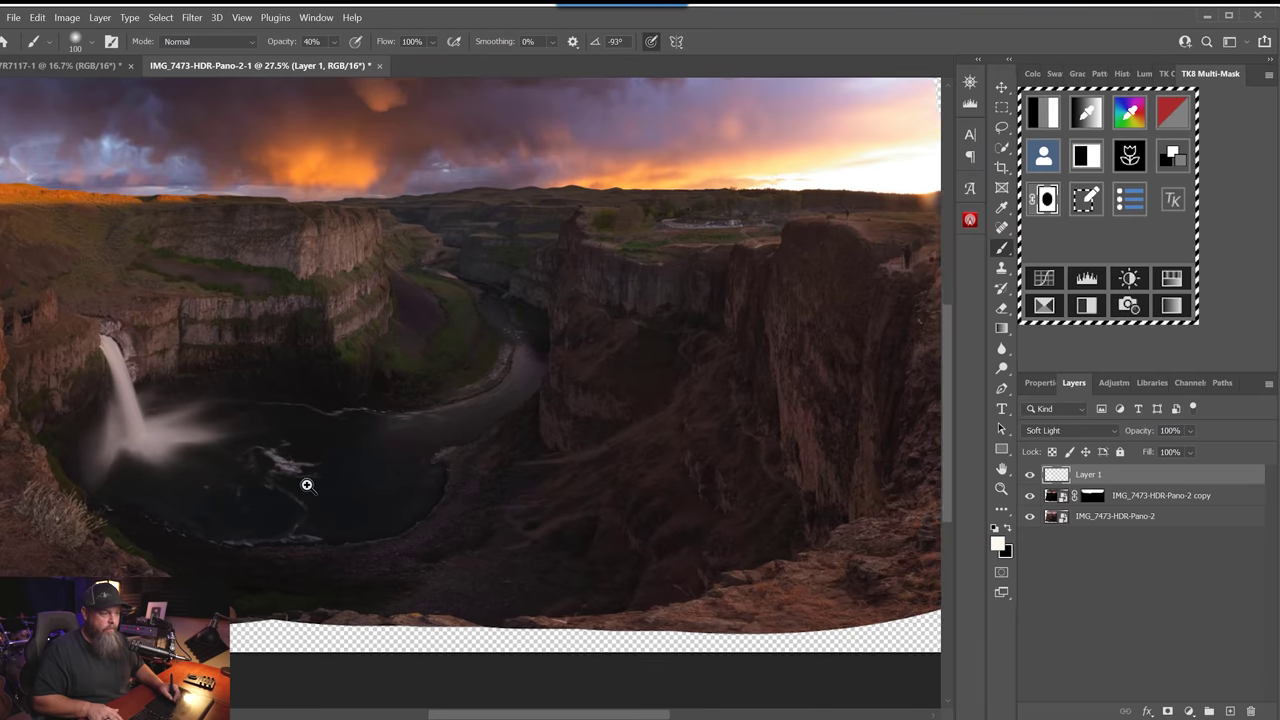
{"action": "scroll", "coordinate": [306, 483], "scroll_direction": "up", "scroll_amount": 3}
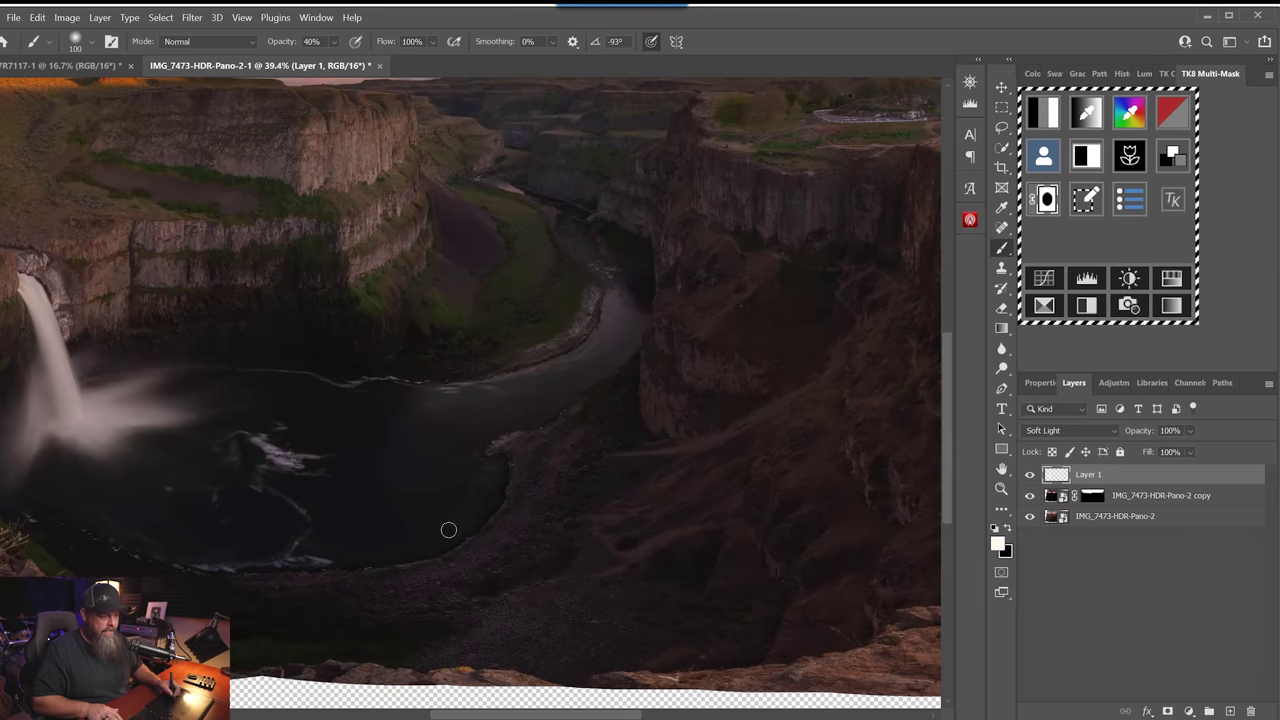
{"action": "key", "text": "bracketright"}
{"action": "key", "text": "bracketright"}
{"action": "key", "text": "bracketright"}
{"action": "key", "text": "bracketright"}
{"action": "key", "text": "bracketright"}
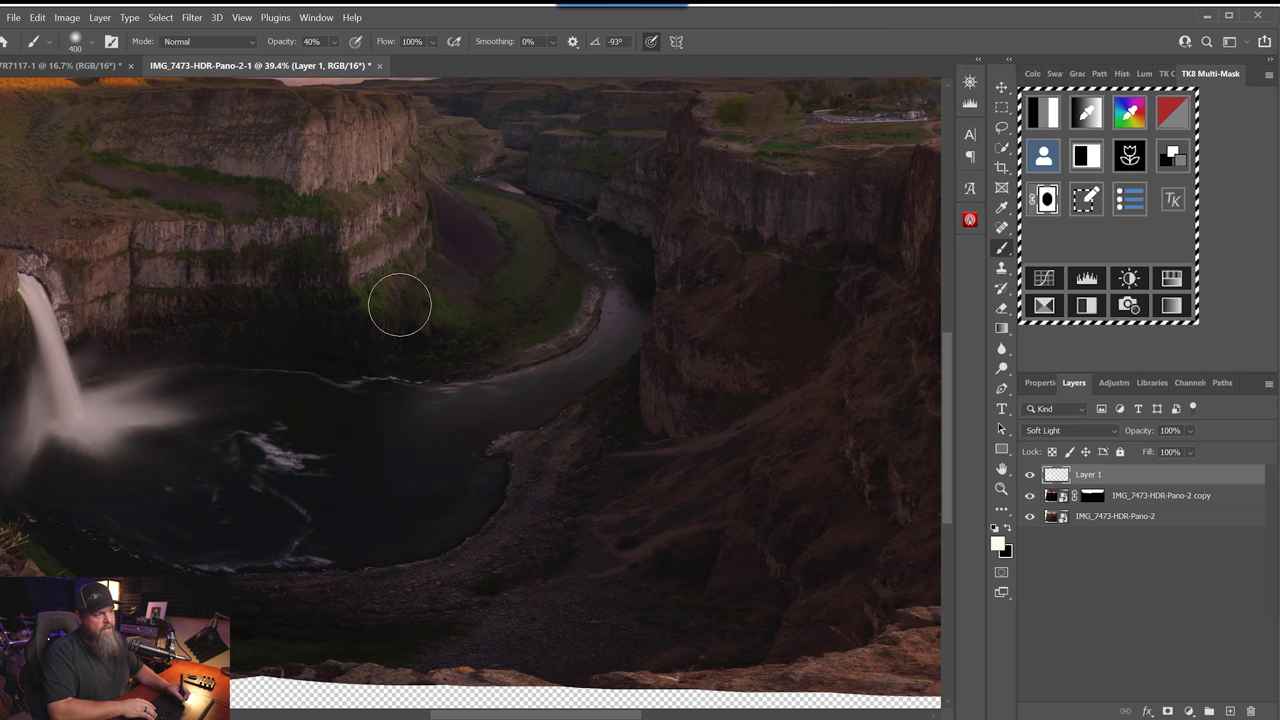
{"action": "key", "text": "bracketright"}
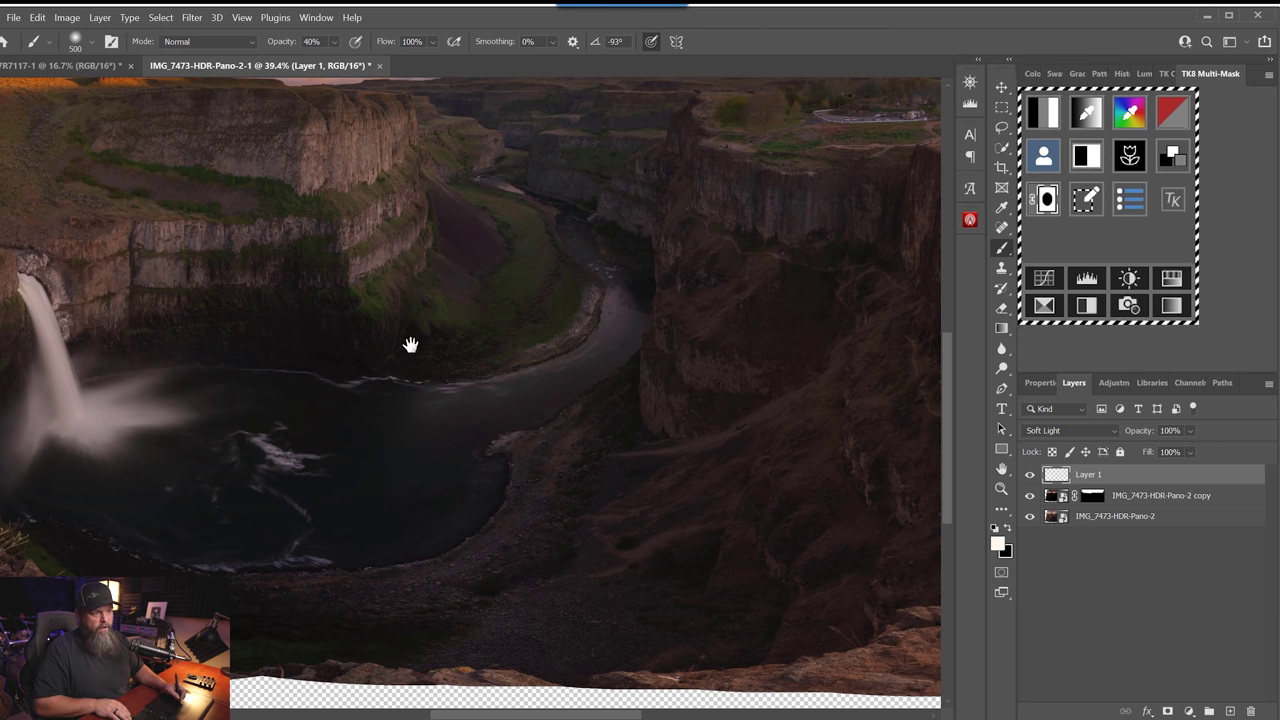
- Examine the whole panorama and compare it with and without the Soft Light dodging layer
{"action": "left_click_drag", "start_coordinate": [434, 346], "coordinate": [714, 423]}
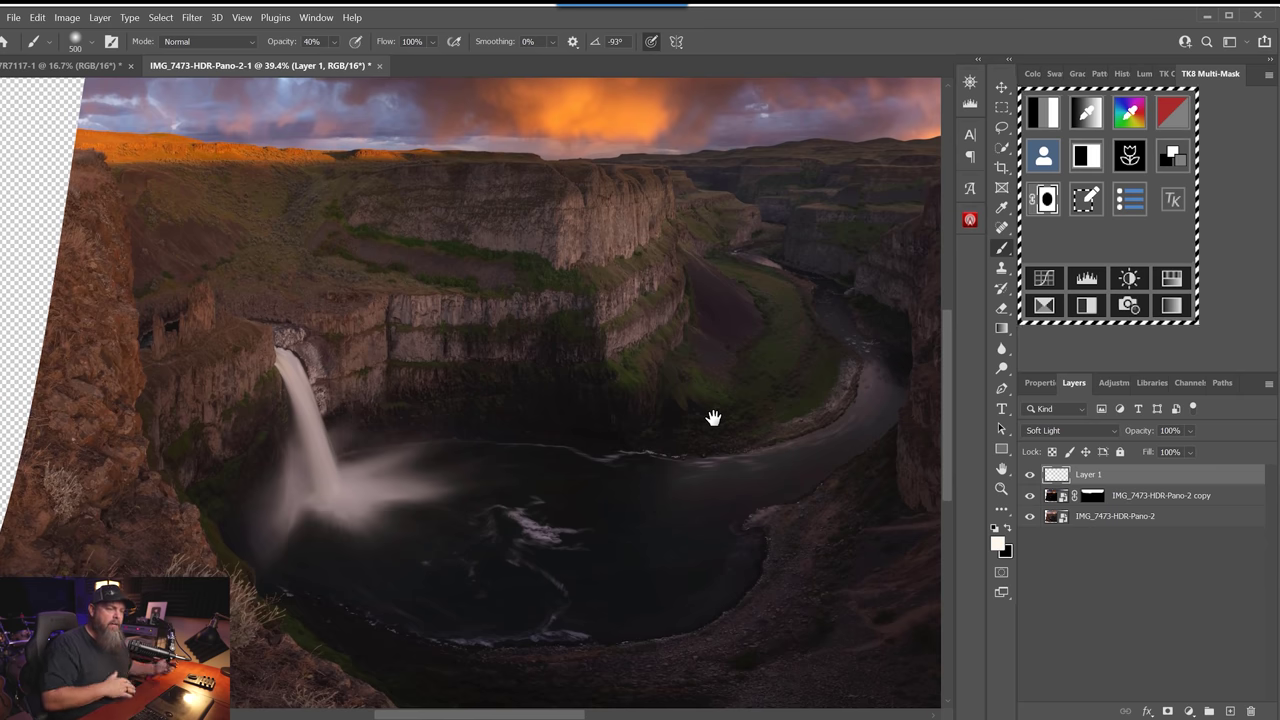
{"action": "left_click_drag", "start_coordinate": [654, 397], "coordinate": [356, 409]}
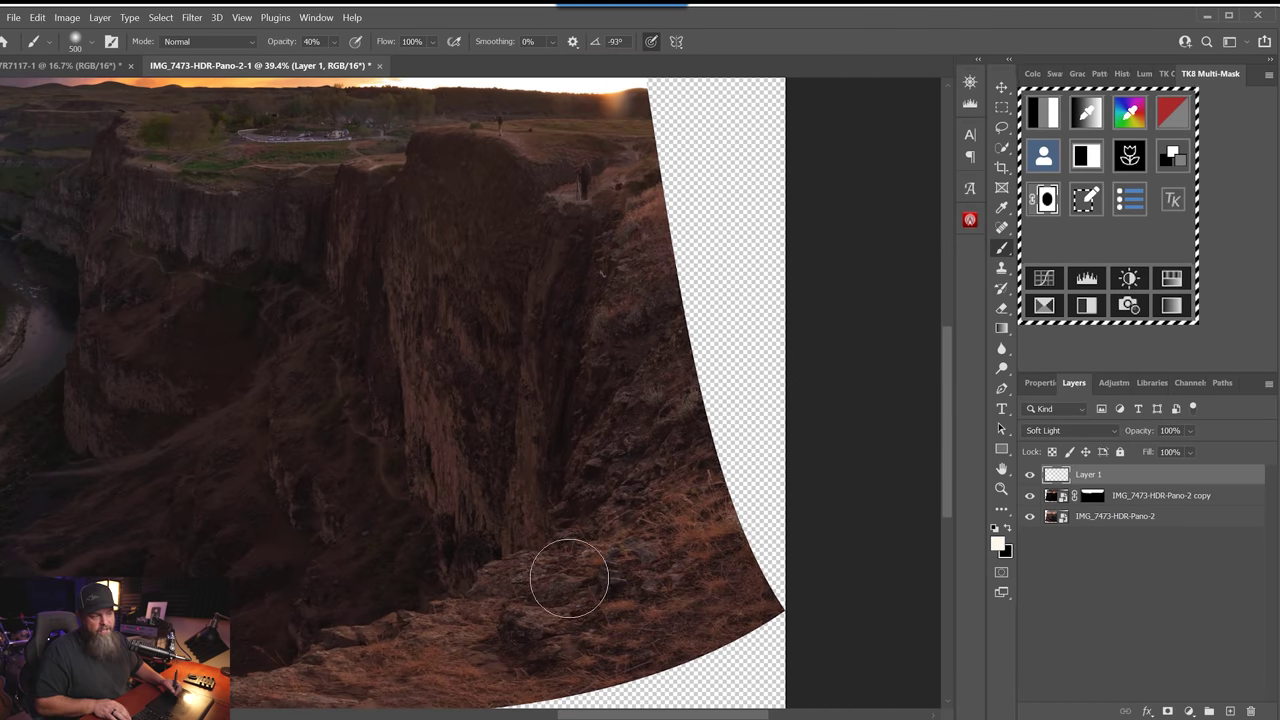
{"action": "key", "text": "ctrl+0"}
{"action": "key", "text": "ctrl+minus"}
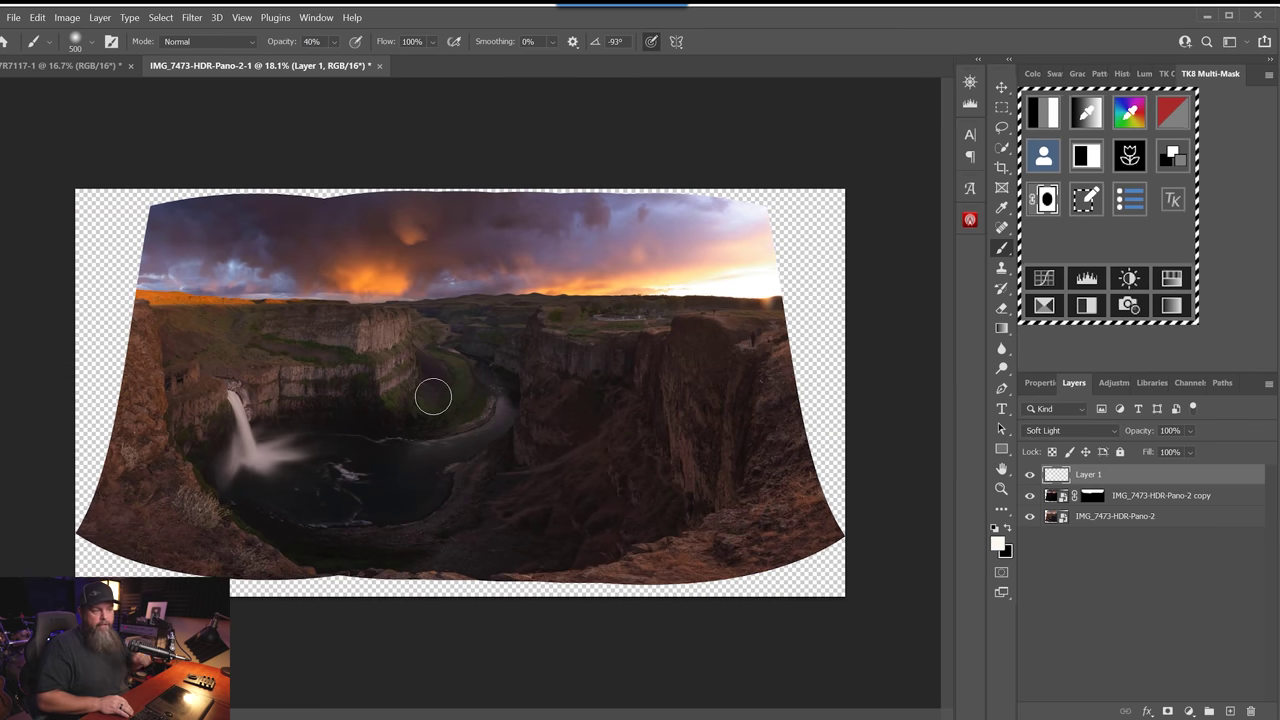
{"action": "left_click_drag", "start_coordinate": [319, 347], "coordinate": [349, 349]}
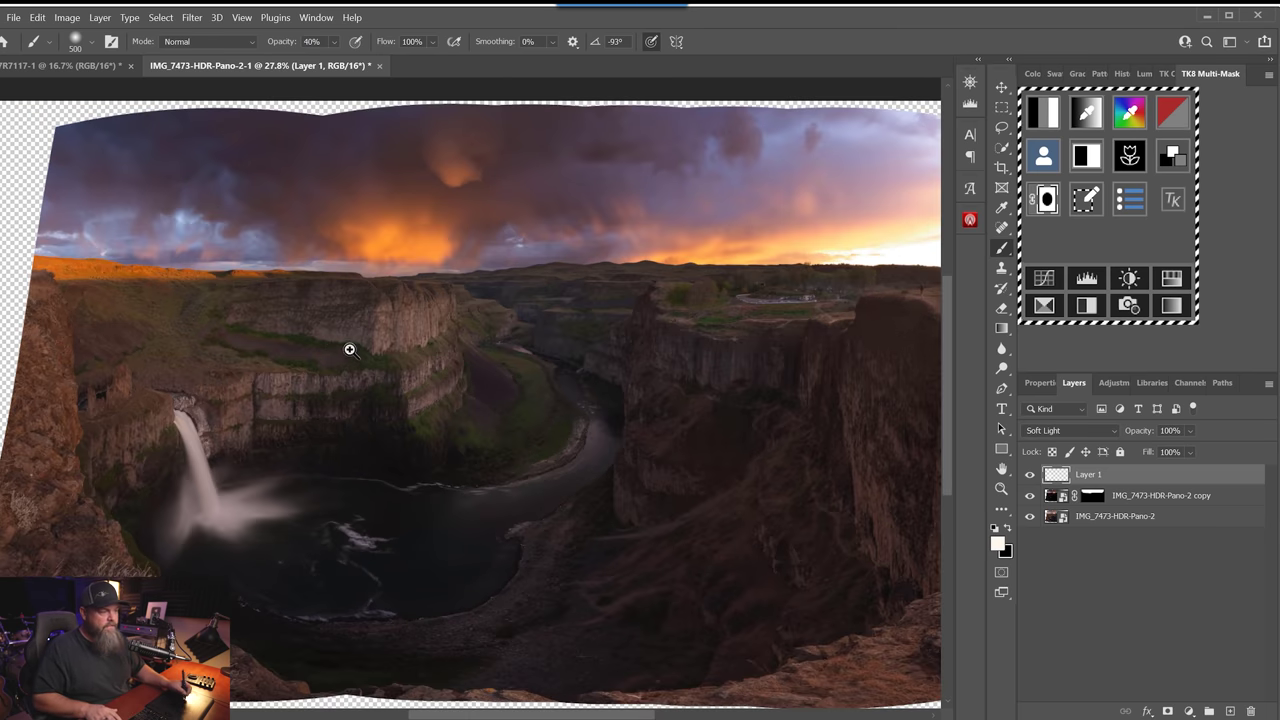
{"action": "left_click", "coordinate": [1030, 475]}
{"action": "left_click", "coordinate": [1030, 475]}
{"action": "left_click", "coordinate": [1030, 475]}
{"action": "left_click", "coordinate": [1030, 476]}
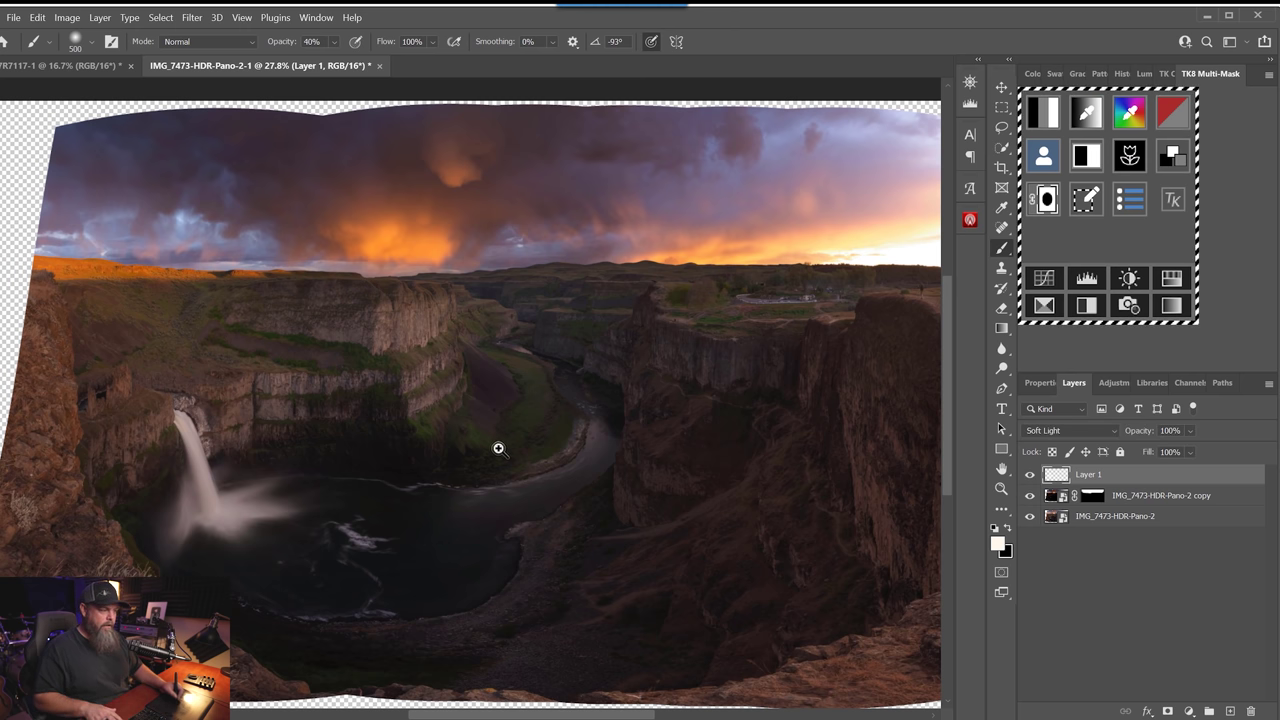
{"action": "left_click_drag", "start_coordinate": [499, 448], "coordinate": [480, 451]}
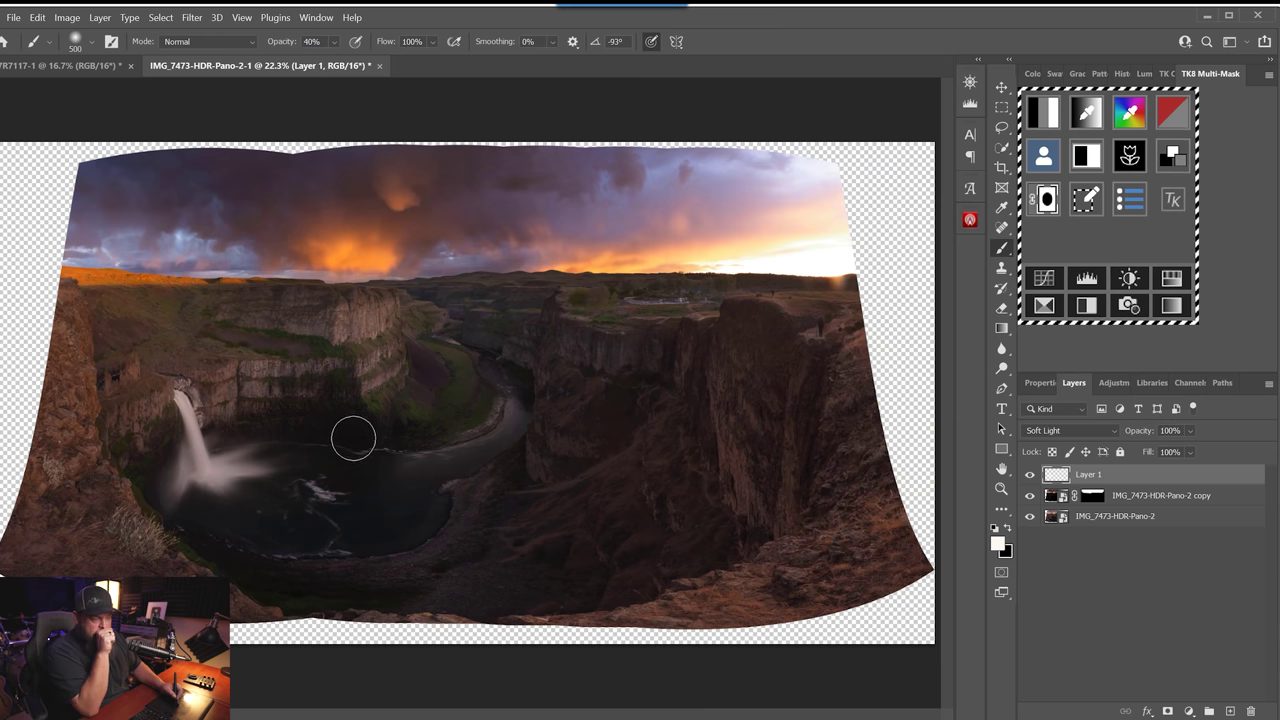
- Add a new layer above the dodging layer and prepare a pale yellow brush at 10% opacity
{"action": "left_click", "coordinate": [1230, 711]}
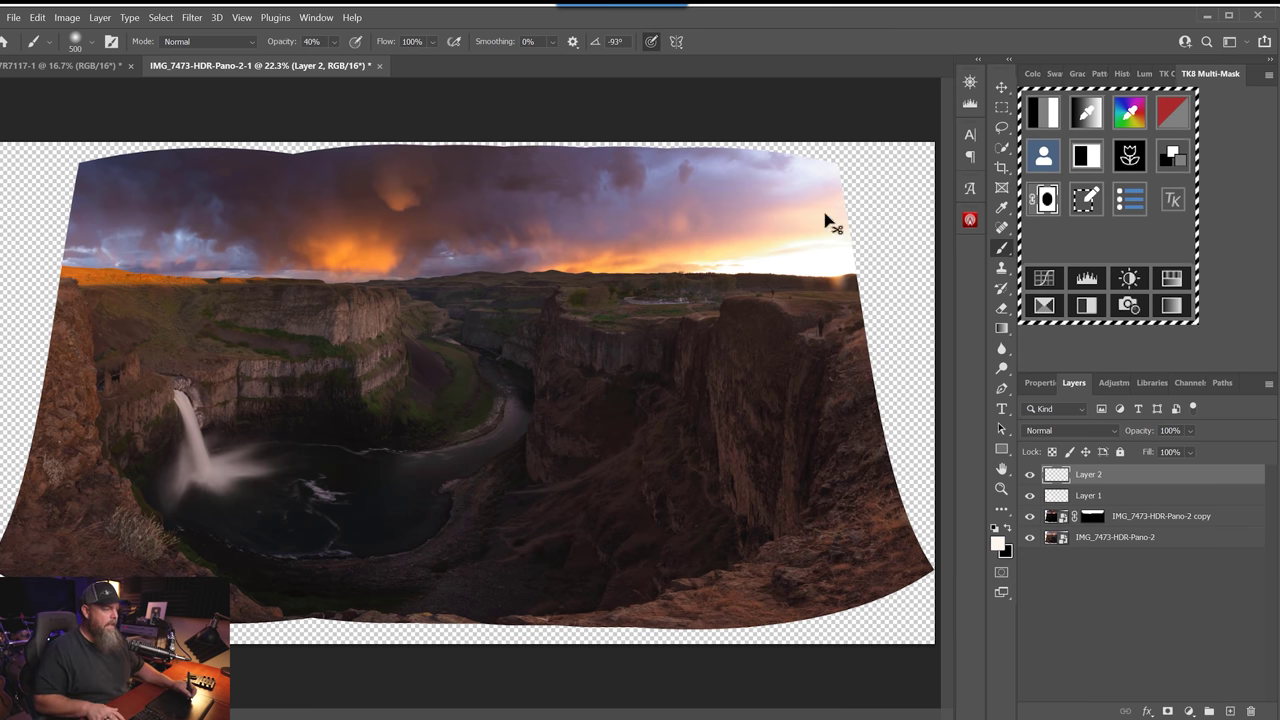
{"action": "left_click_drag", "start_coordinate": [783, 257], "coordinate": [837, 257]}
{"action": "left_click_drag", "start_coordinate": [704, 344], "coordinate": [609, 389]}
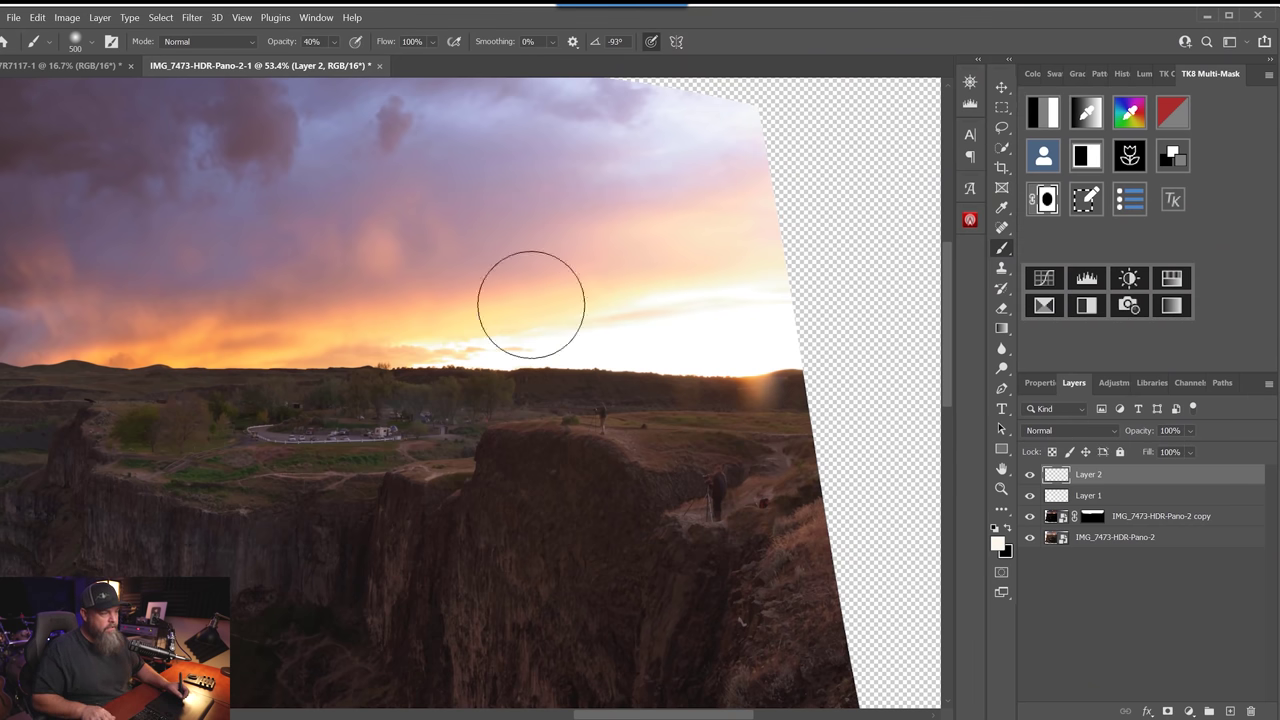
{"action": "left_click_drag", "start_coordinate": [534, 317], "coordinate": [562, 321]}
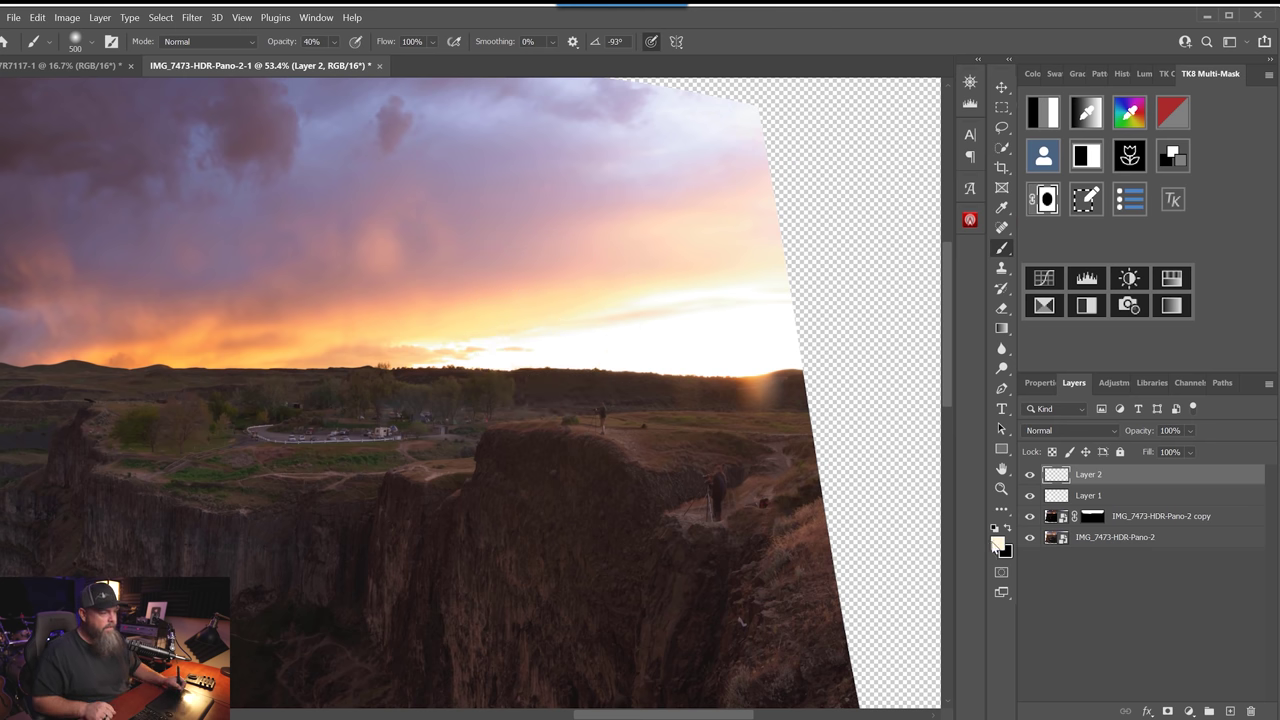
{"action": "left_click", "coordinate": [997, 542]}
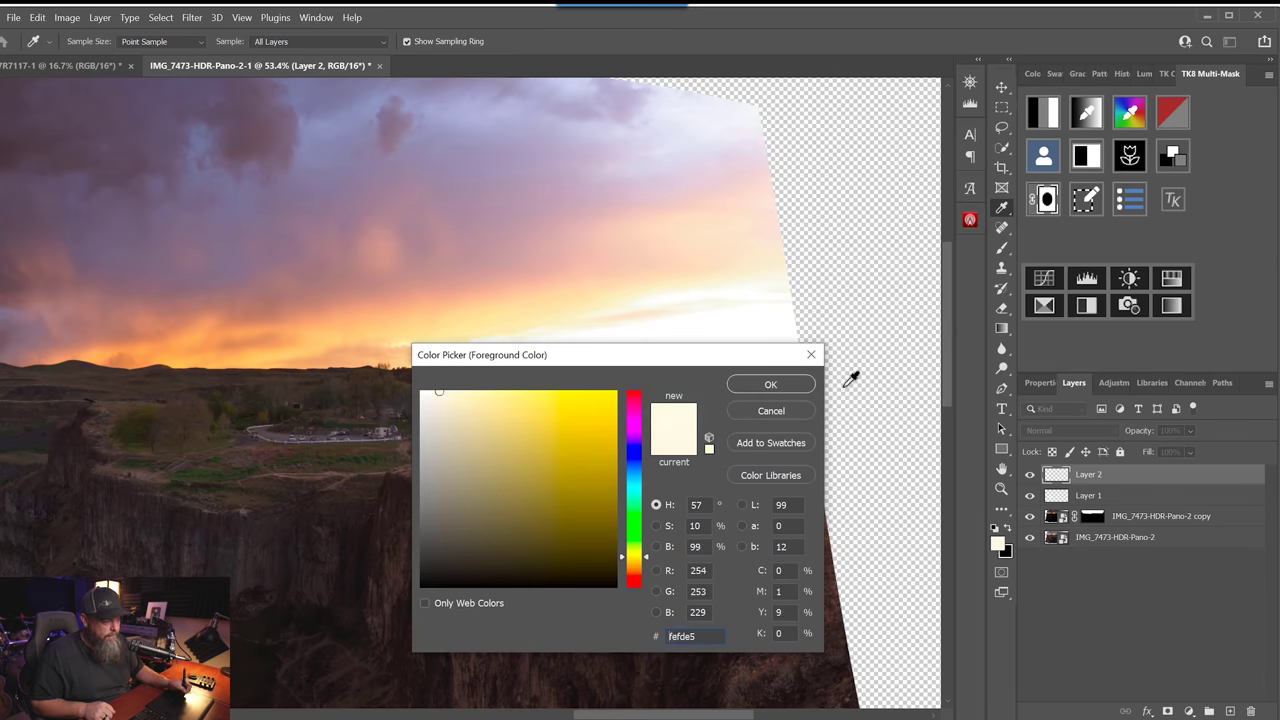
{"action": "left_click", "coordinate": [810, 384]}
{"action": "key", "text": "b"}
{"action": "key", "text": "1"}
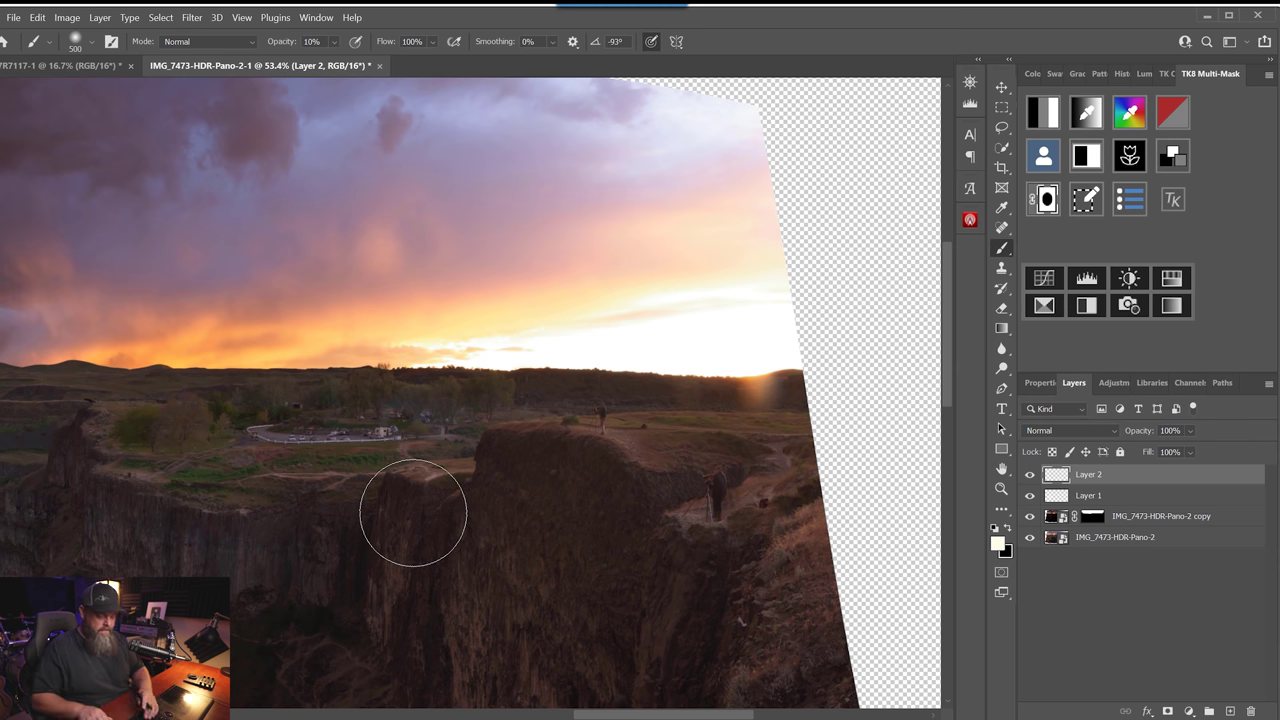
- Brush pale yellow over the blown-out sunset sky above the horizon at 60% flow, using brush sizes between 200 and 400 px
{"action": "key", "text": "bracketleft"}
{"action": "key", "text": "bracketleft"}
{"action": "key", "text": "bracketleft"}
{"action": "key", "text": "bracketleft"}
{"action": "key", "text": "bracketleft"}
{"action": "key", "text": "bracketleft"}
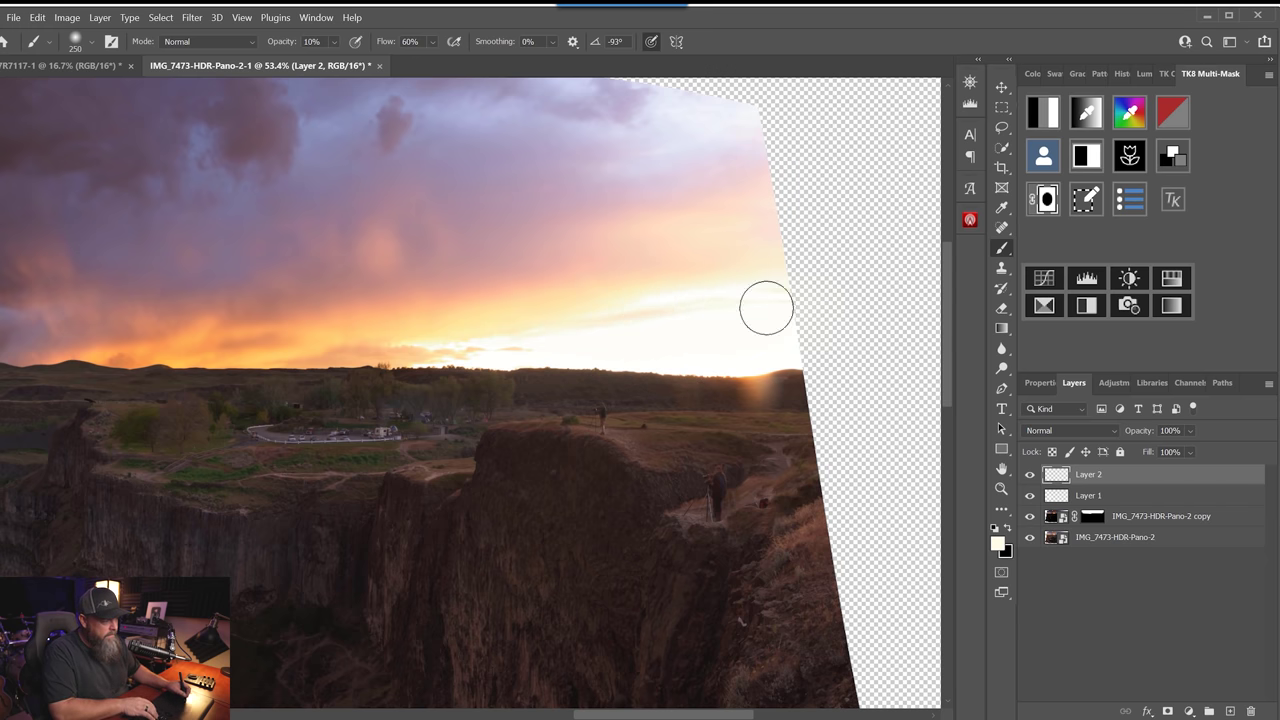
{"action": "key", "text": "bracketleft"}
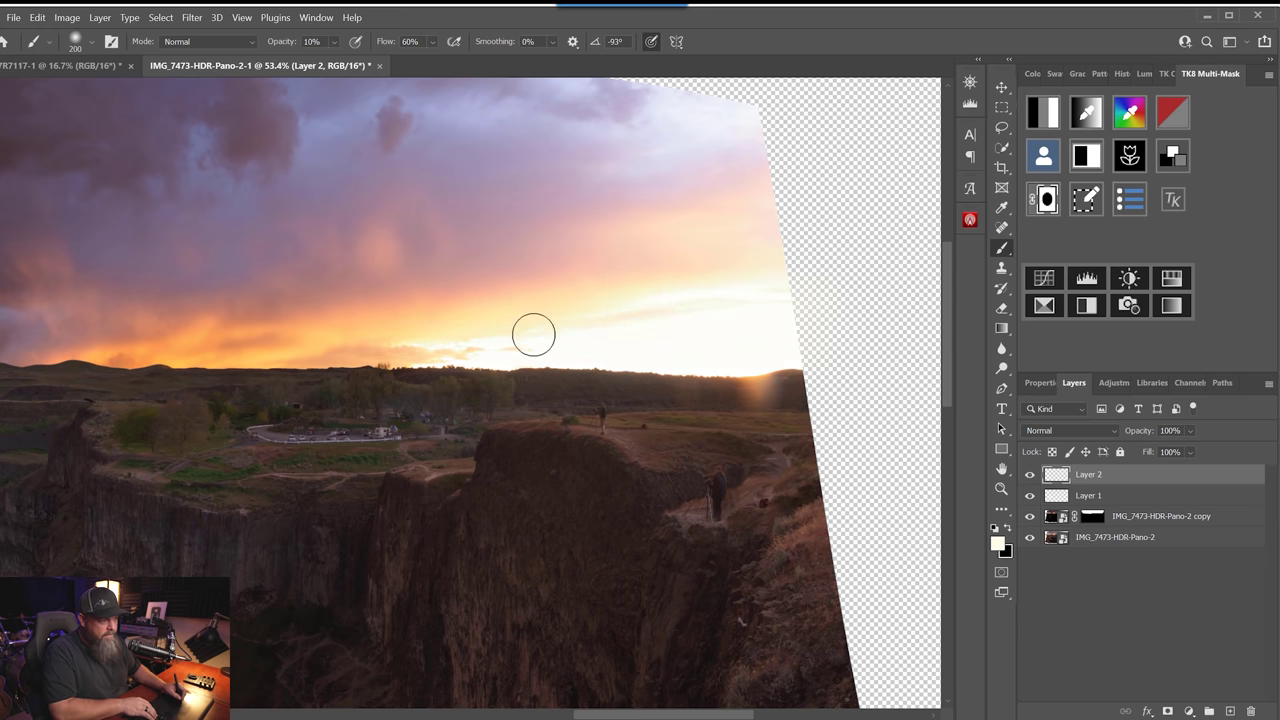
{"action": "key", "text": "bracketright"}
{"action": "key", "text": "bracketright"}
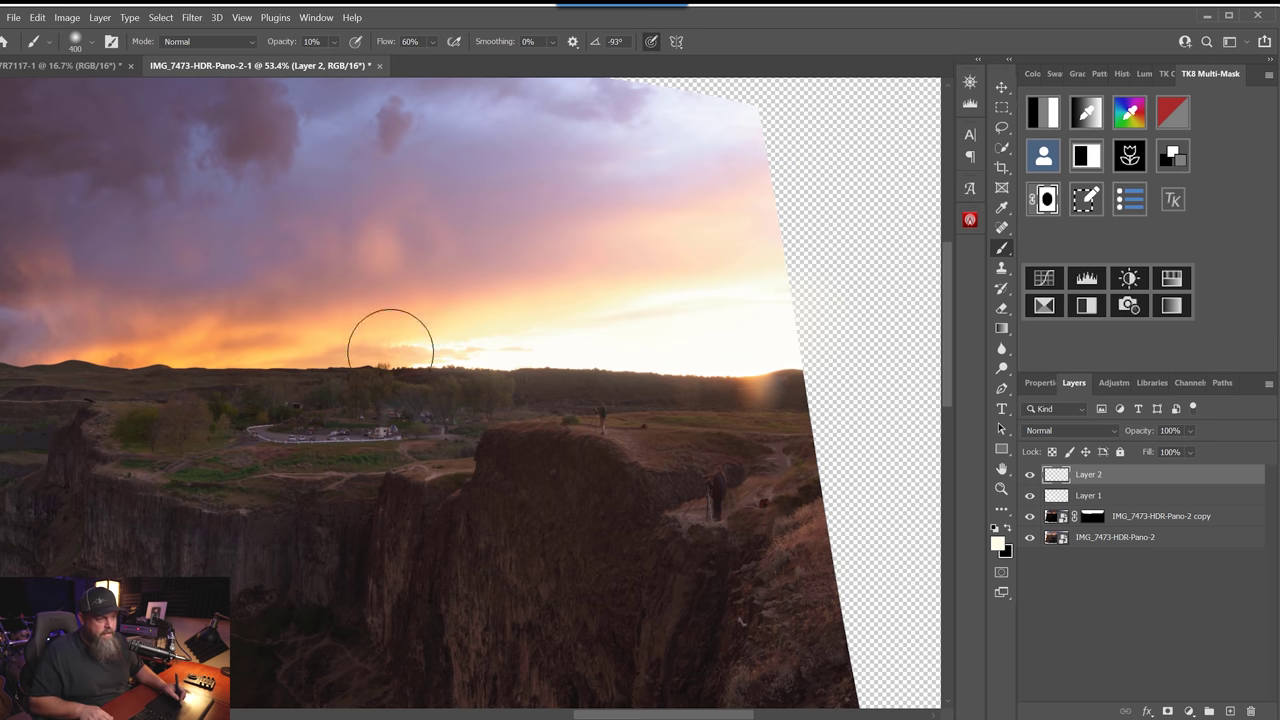
- Set the foreground colour to warm yellow #ffdf91 and brush it over the bright sky along the horizon
{"action": "left_click", "coordinate": [997, 545]}
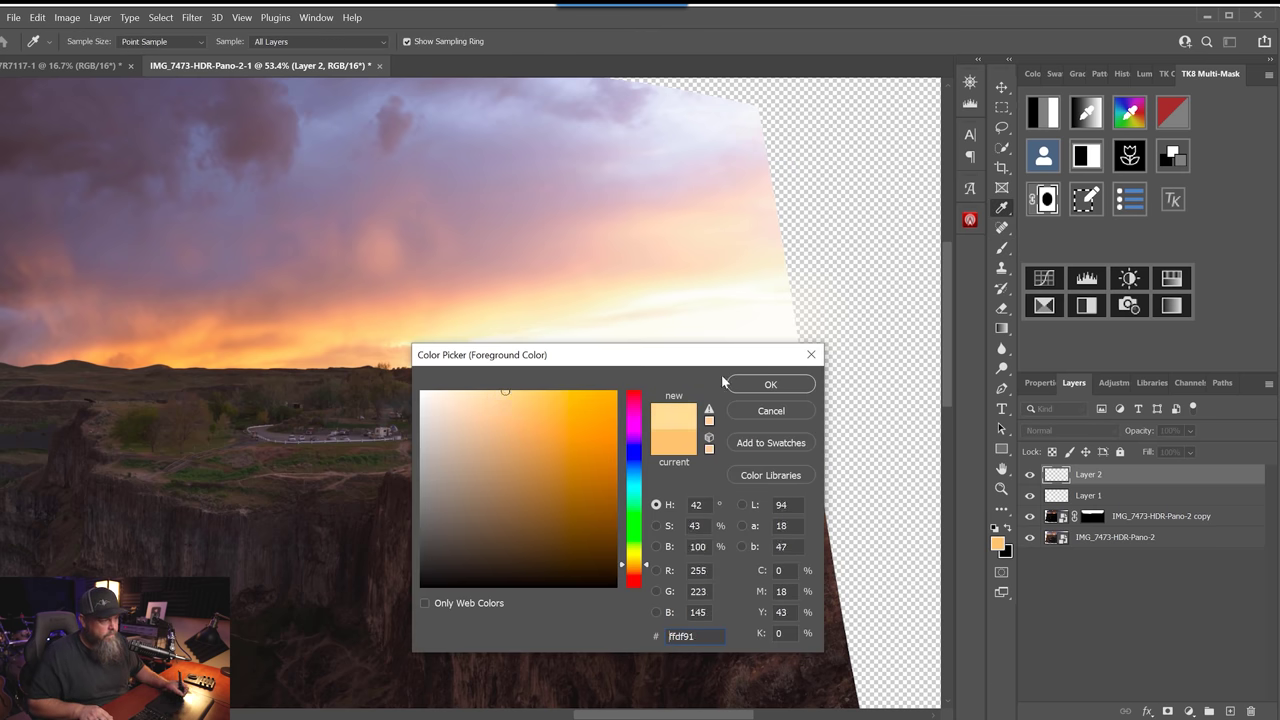
{"action": "left_click", "coordinate": [738, 384]}
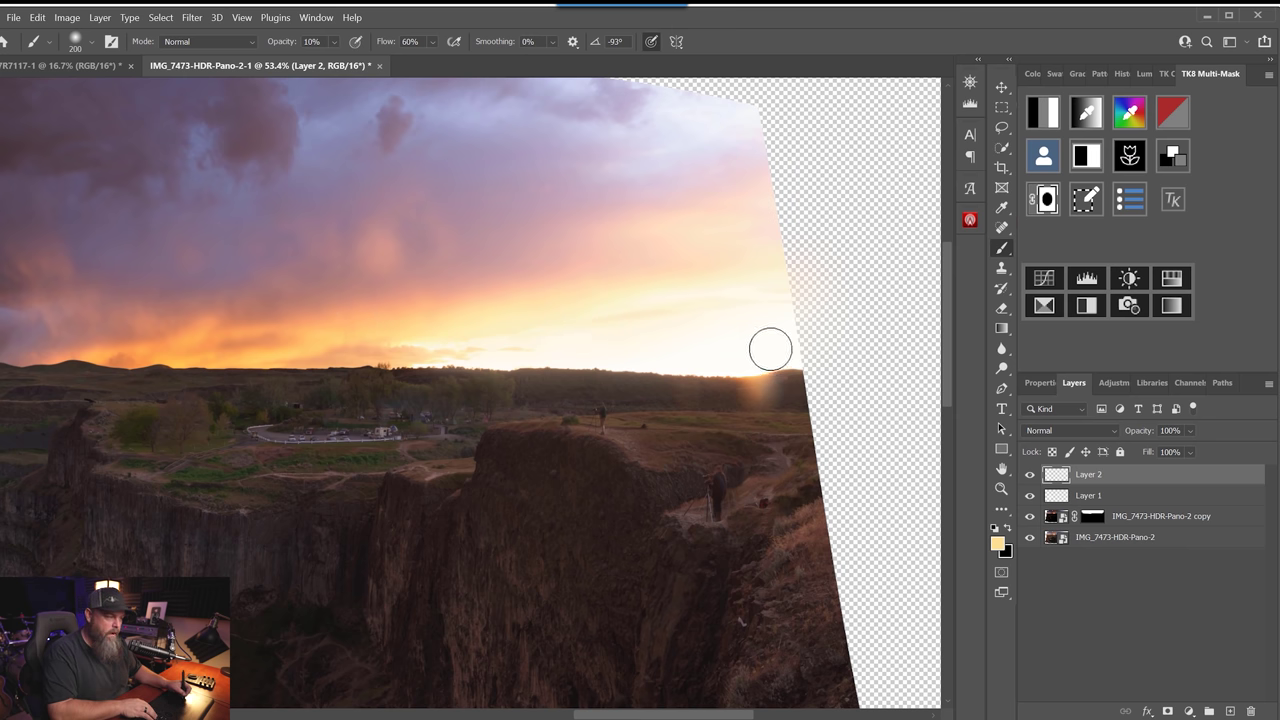
{"action": "key", "text": "bracketright"}
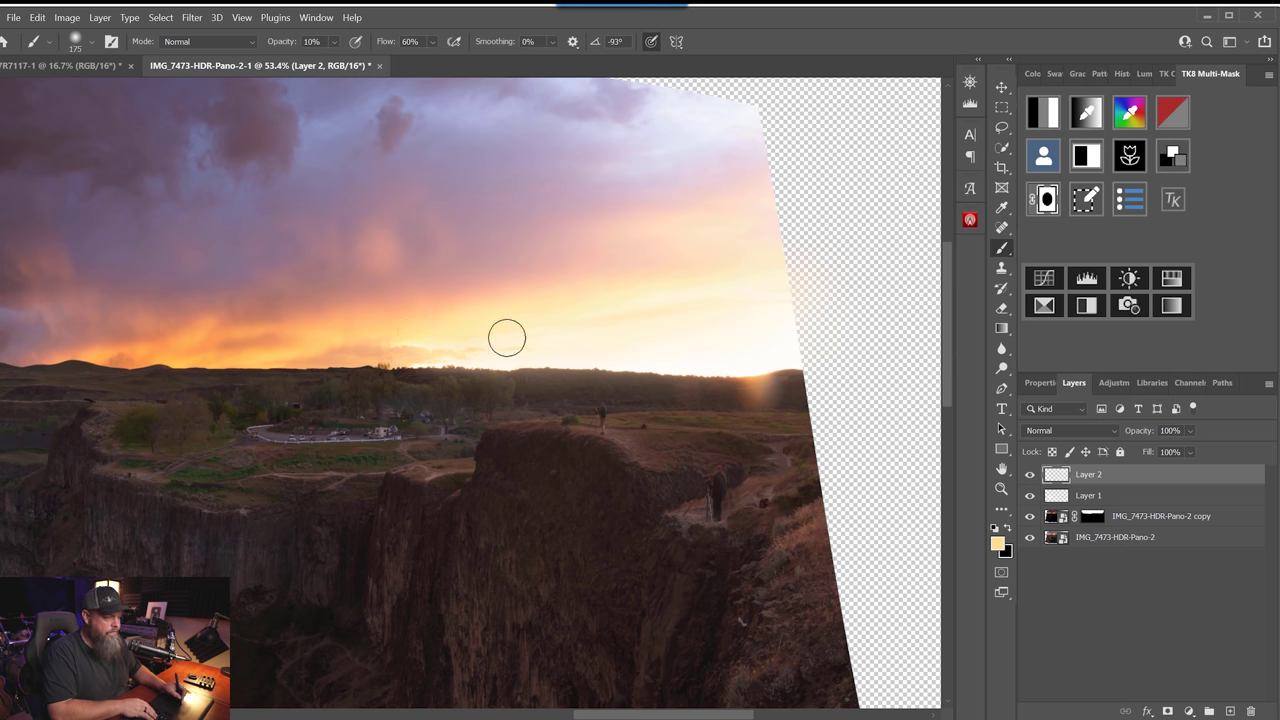
- Compare the sunset sky with and without the painted glow layer, in the full panorama and close up
{"action": "left_click", "coordinate": [1031, 476]}
{"action": "left_click", "coordinate": [1031, 476]}
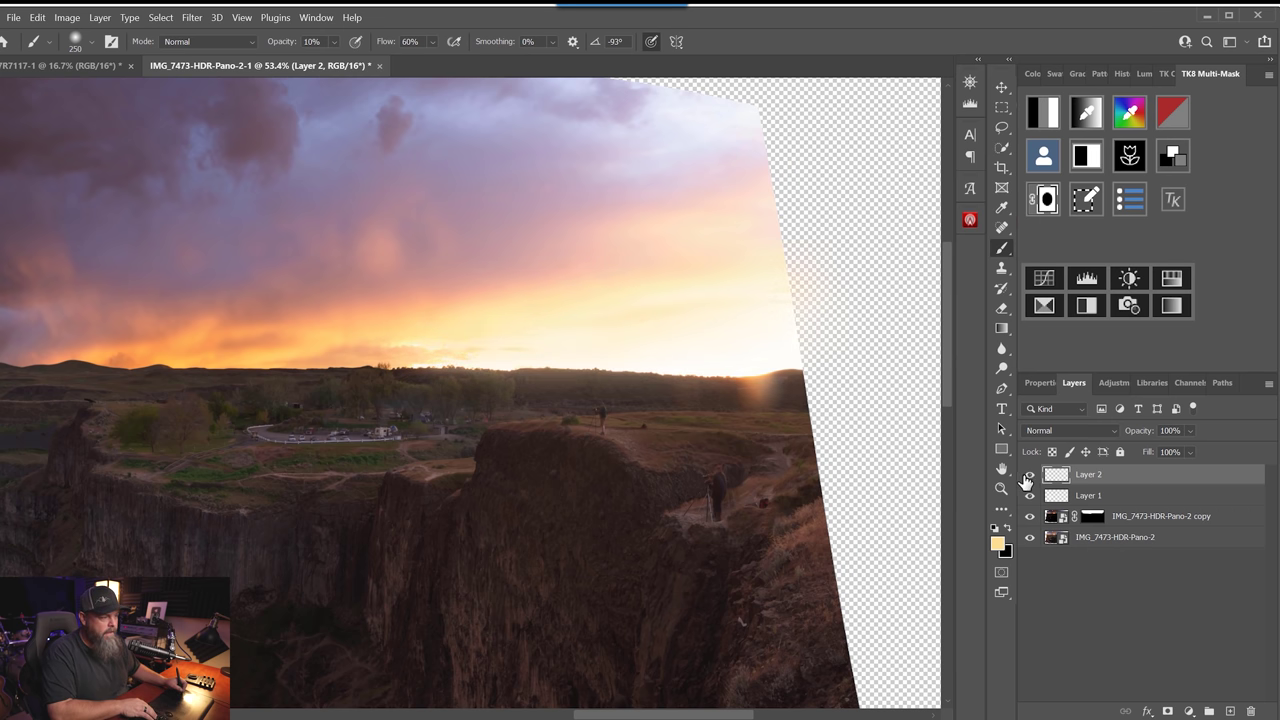
{"action": "key", "text": "ctrl+0"}
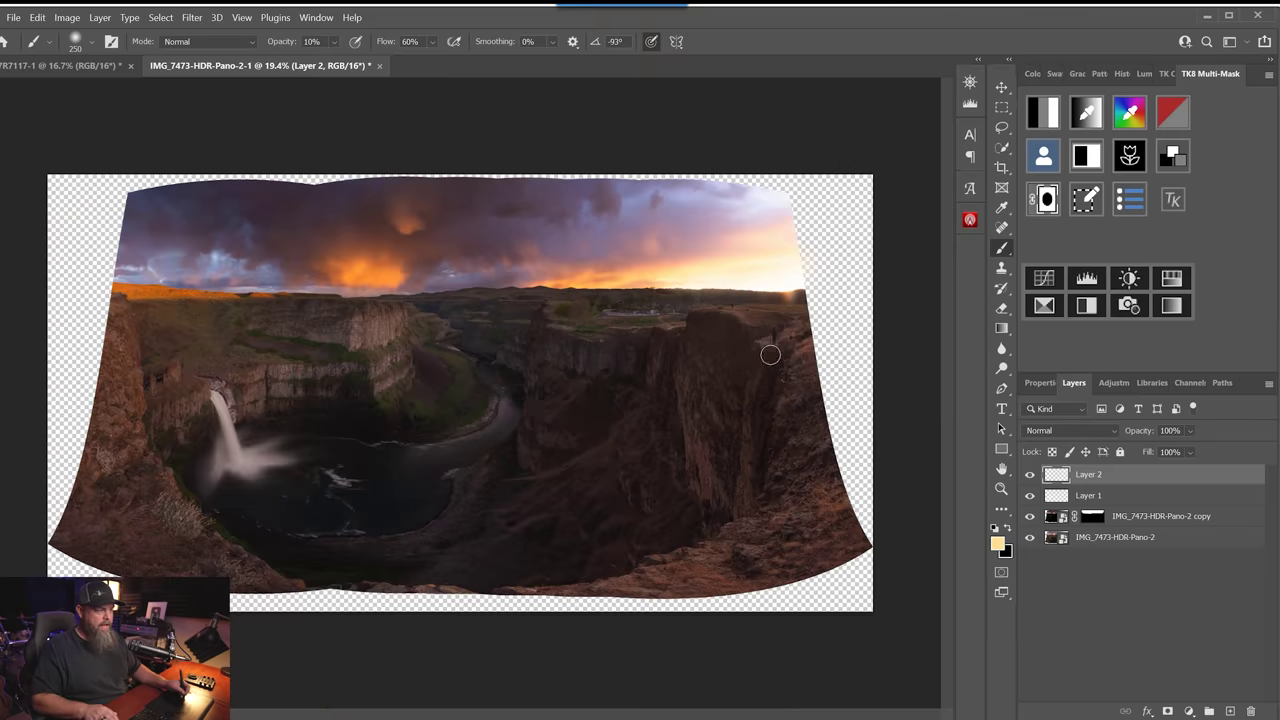
{"action": "left_click_drag", "start_coordinate": [628, 309], "coordinate": [794, 286]}
{"action": "left_click_drag", "start_coordinate": [587, 386], "coordinate": [543, 429]}
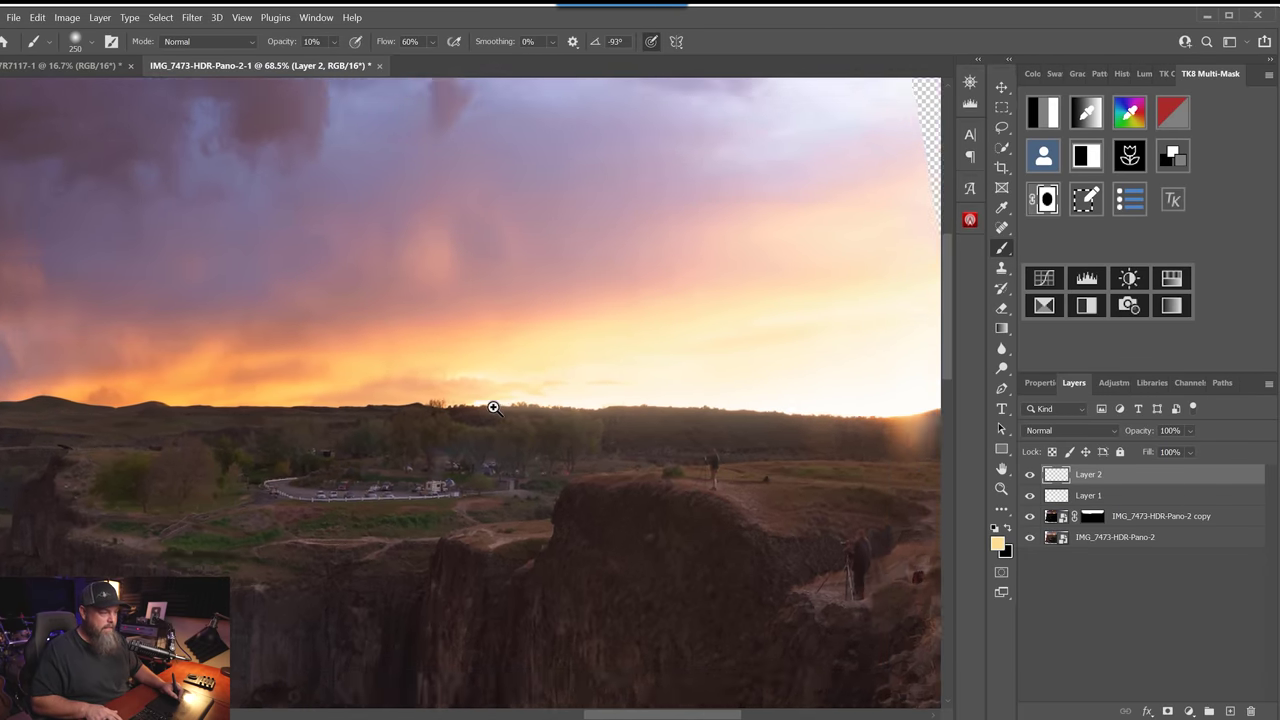
{"action": "scroll", "coordinate": [592, 446], "scroll_direction": "down", "scroll_amount": 2}
{"action": "left_click", "coordinate": [1030, 474]}
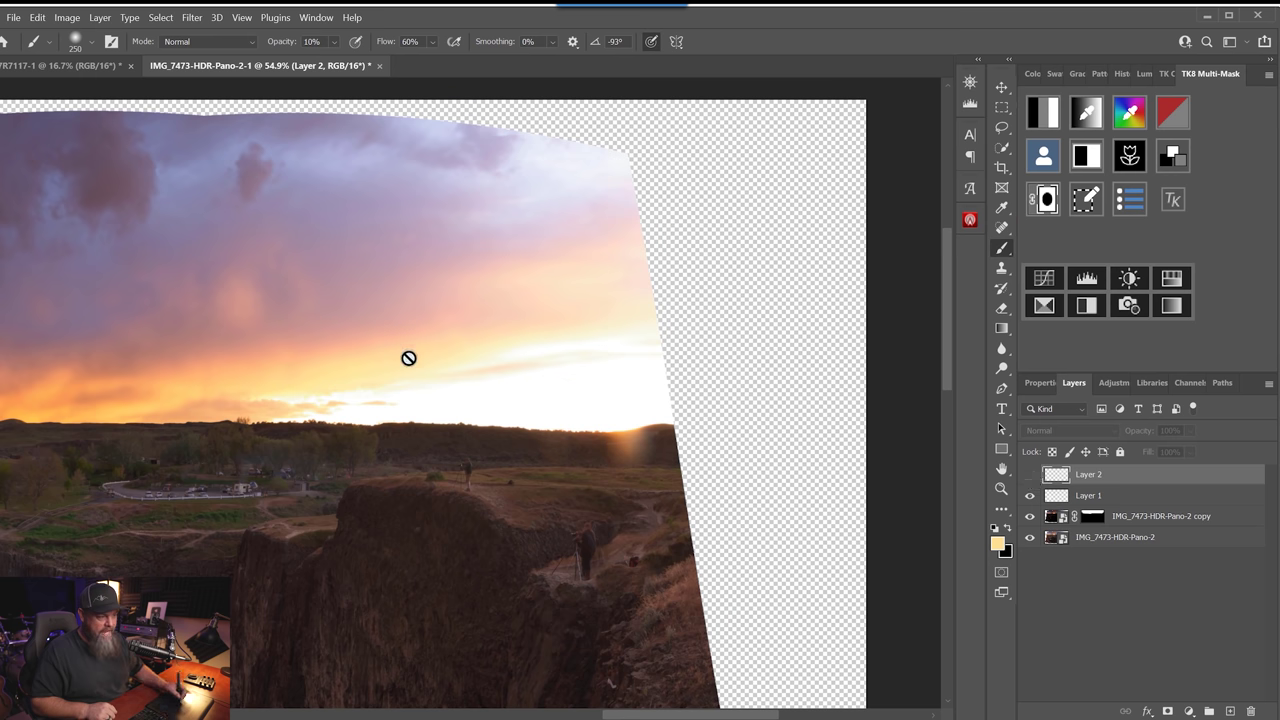
{"action": "left_click", "coordinate": [1031, 476]}
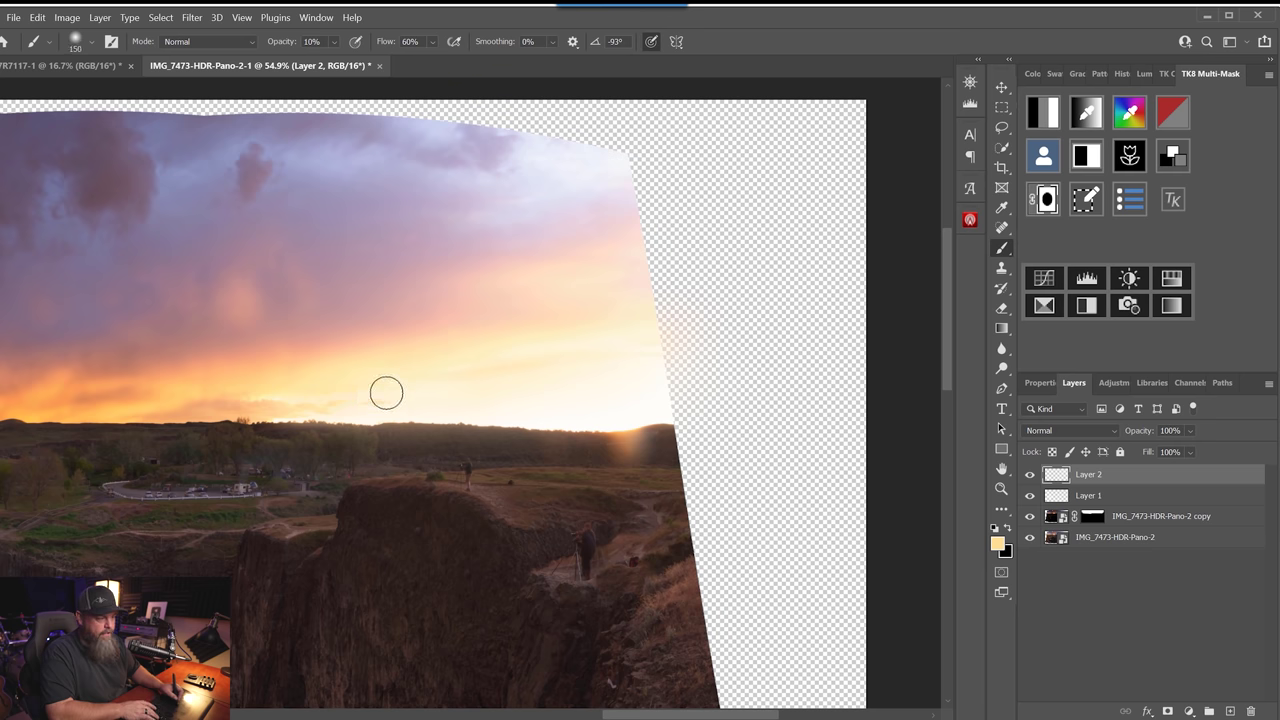
- Brush more warm yellow over the bright horizon and the sky's outer edge, using brush sizes of 400 and 250 px
{"action": "key", "text": "bracketright"}
{"action": "key", "text": "bracketright"}
{"action": "key", "text": "bracketright"}
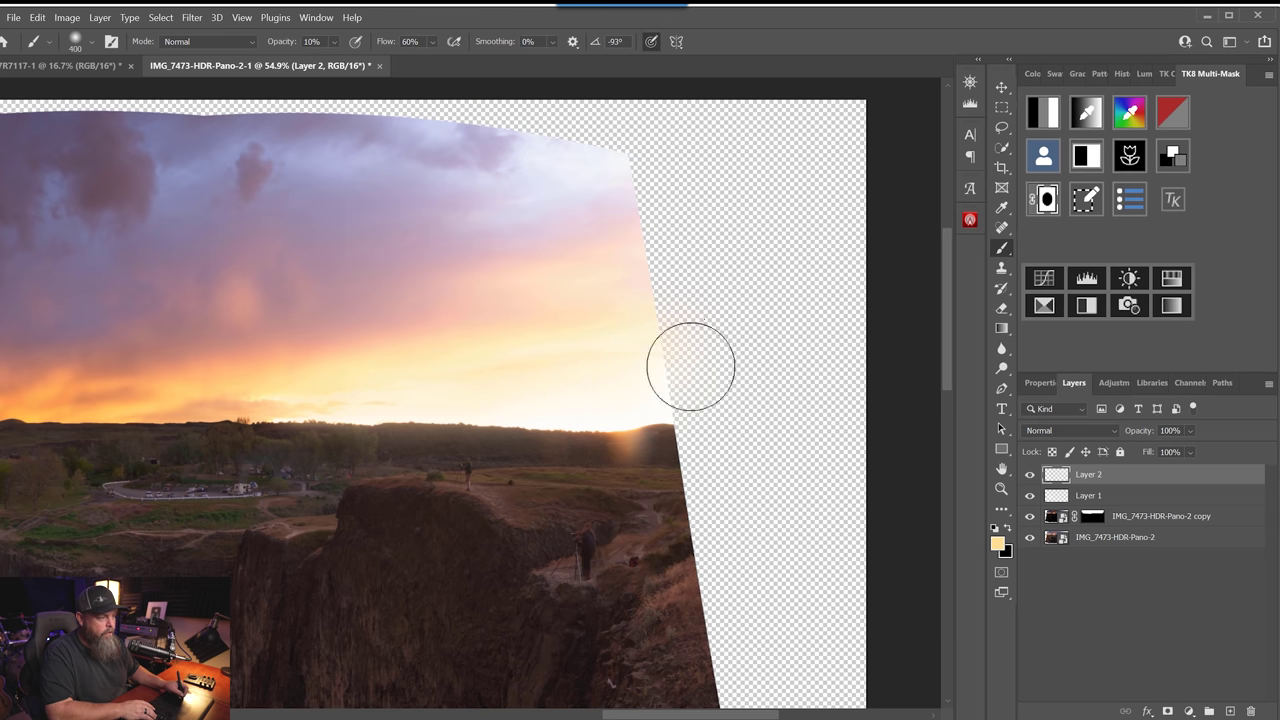
{"action": "key", "text": "bracketleft"}
{"action": "key", "text": "bracketleft"}
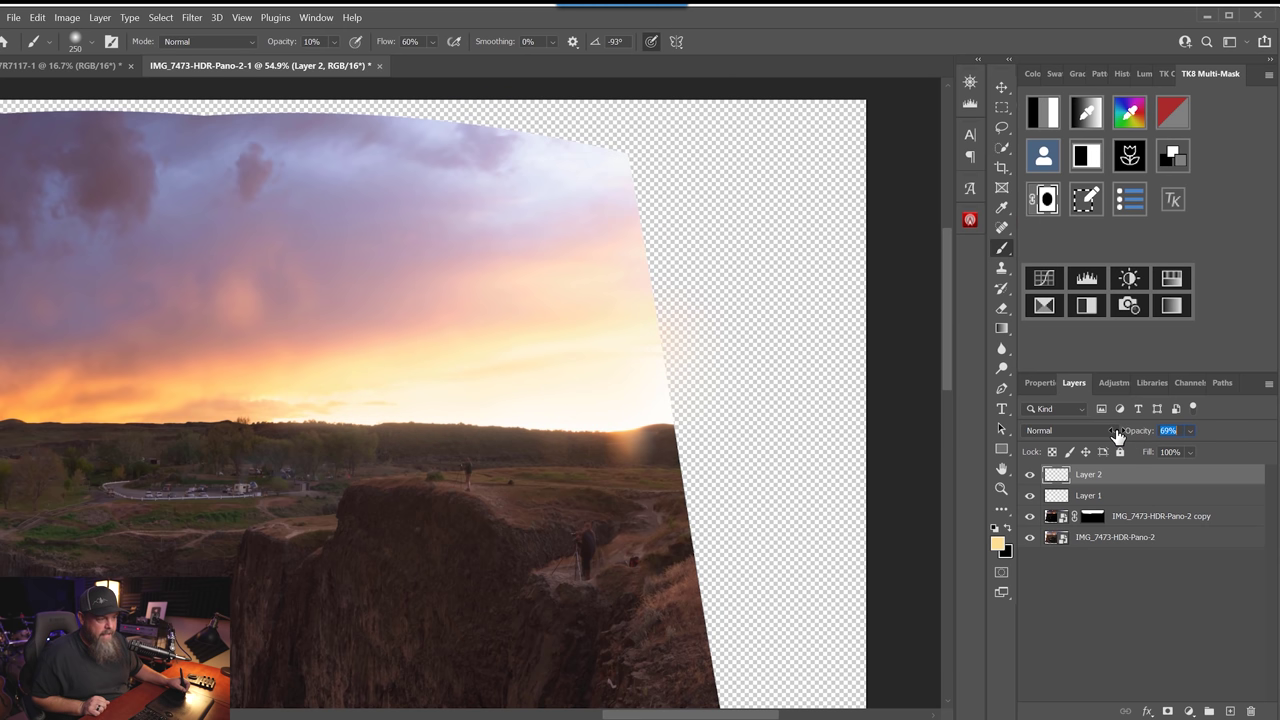
- Lower the glow layer's opacity to 64% and compare the sky with and without it
{"action": "left_click", "coordinate": [1030, 474]}
{"action": "left_click", "coordinate": [1030, 474]}
{"action": "scroll", "coordinate": [508, 440], "scroll_direction": "down", "scroll_amount": 3}
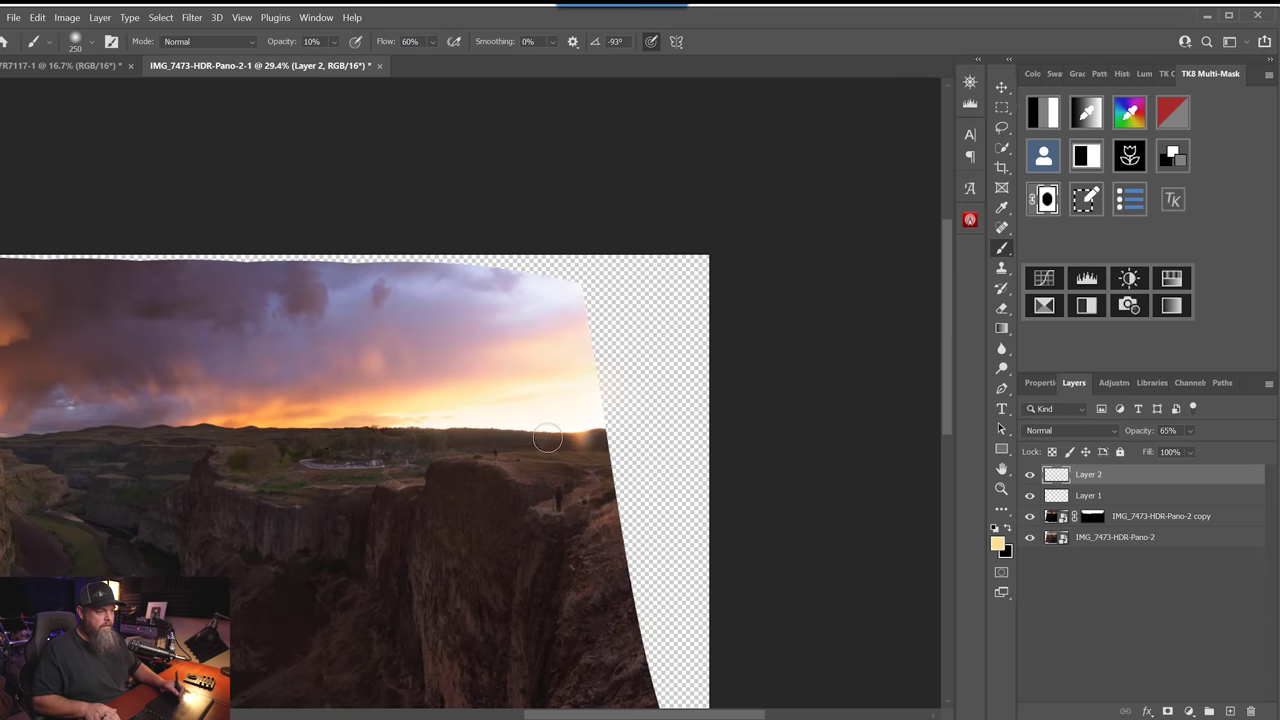
{"action": "scroll", "coordinate": [429, 509], "scroll_direction": "up", "scroll_amount": 2}
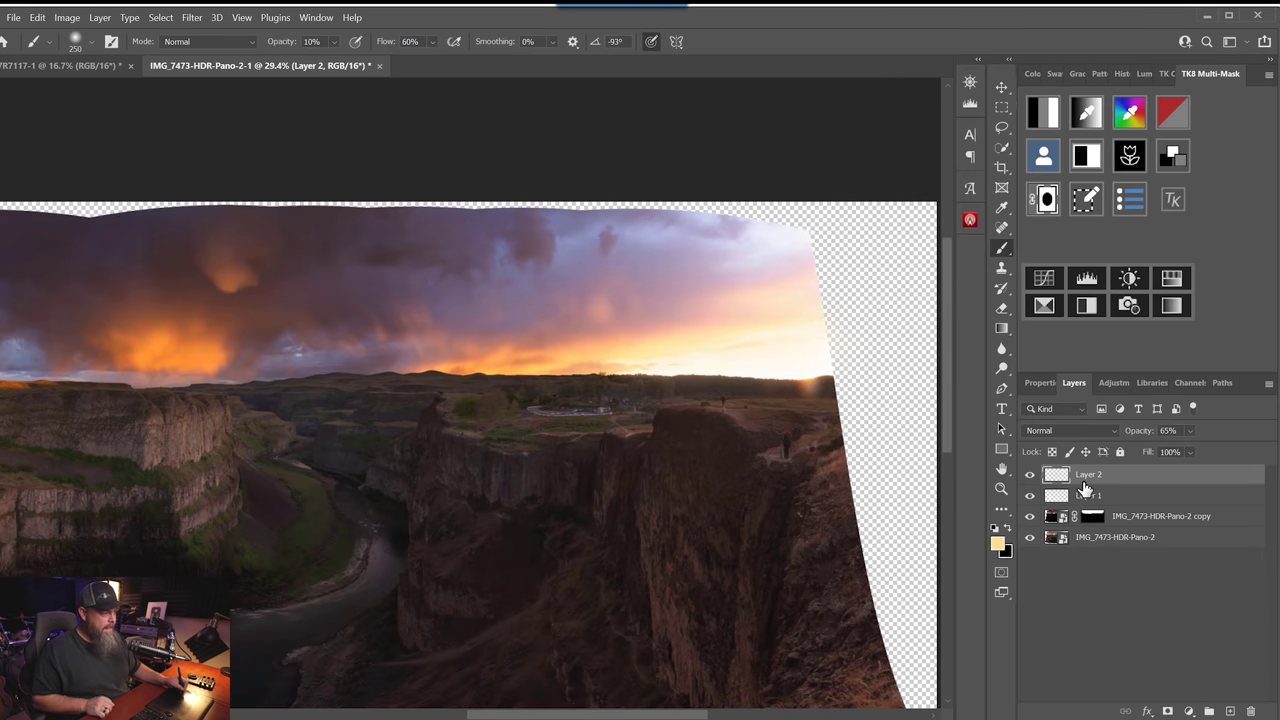
{"action": "left_click", "coordinate": [1030, 474]}
{"action": "left_click", "coordinate": [1030, 474]}
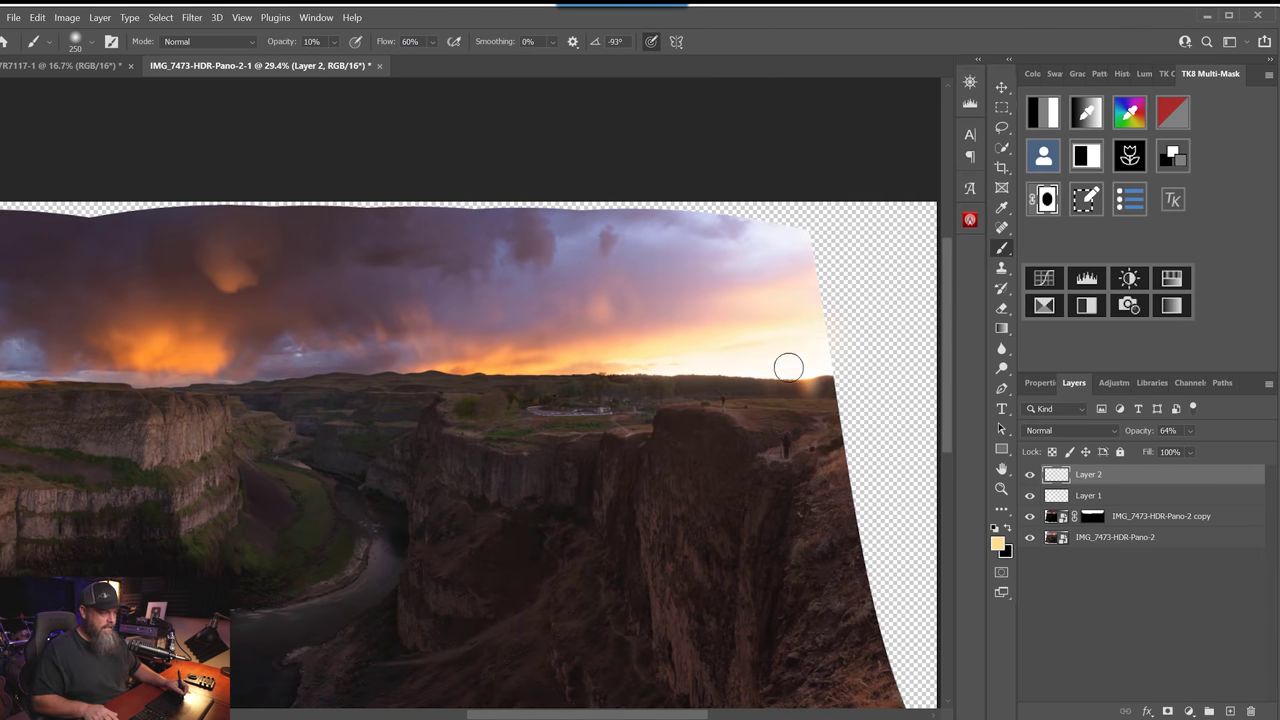
- Change the foreground colour to white and brush over the sun's glow at the sky's edge with a 500 px brush
{"action": "left_click", "coordinate": [997, 543]}
{"action": "left_click_drag", "start_coordinate": [460, 400], "coordinate": [428, 391]}
{"action": "left_click", "coordinate": [771, 384]}
{"action": "key", "text": "b"}
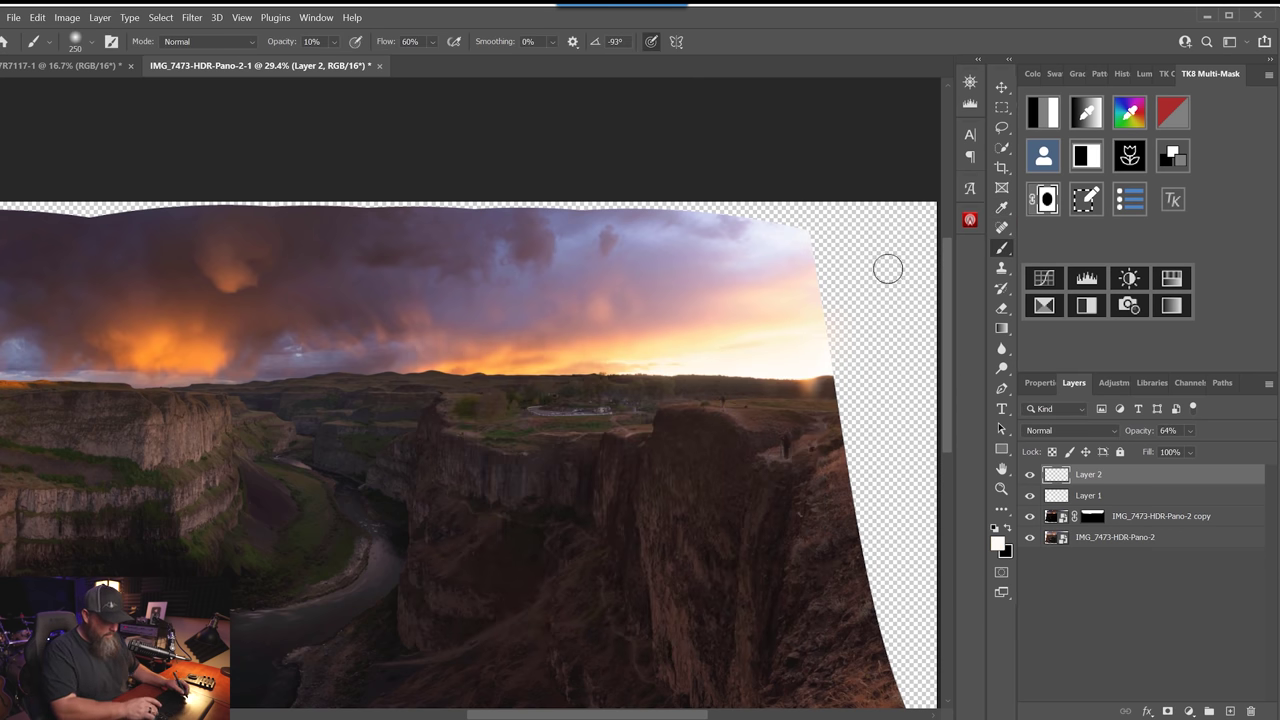
{"action": "left_click_drag", "start_coordinate": [810, 355], "coordinate": [800, 356]}
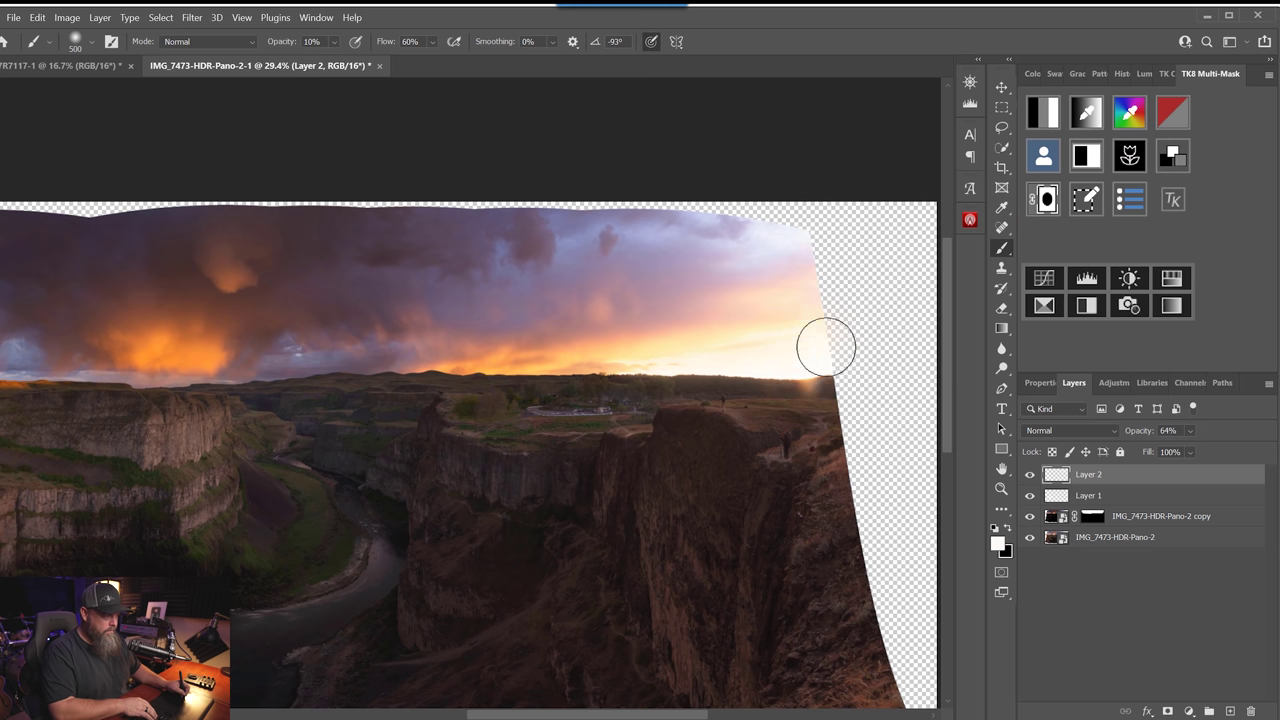
- Compare the panorama with and without the glow layer, close up and in full view
{"action": "left_click", "coordinate": [1031, 475]}
{"action": "left_click", "coordinate": [1031, 475]}
{"action": "left_click_drag", "start_coordinate": [709, 489], "coordinate": [680, 490]}
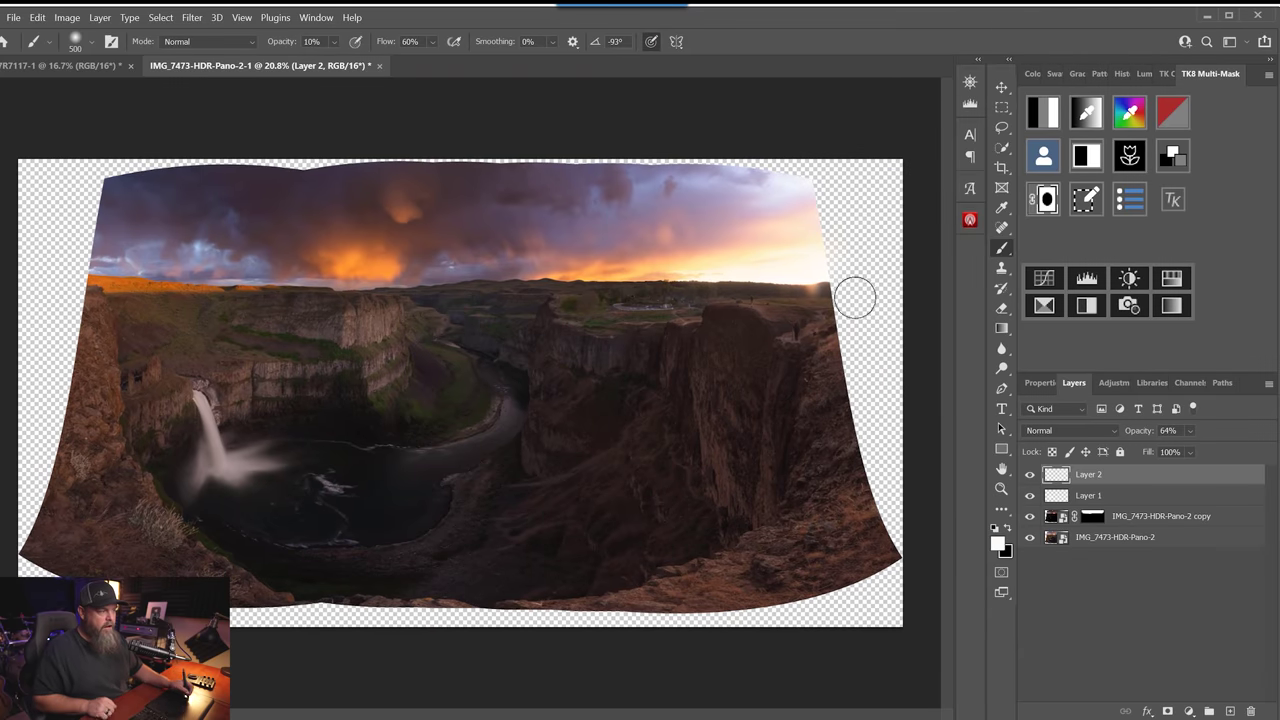
{"action": "left_click", "coordinate": [1030, 477]}
{"action": "left_click", "coordinate": [1030, 477]}
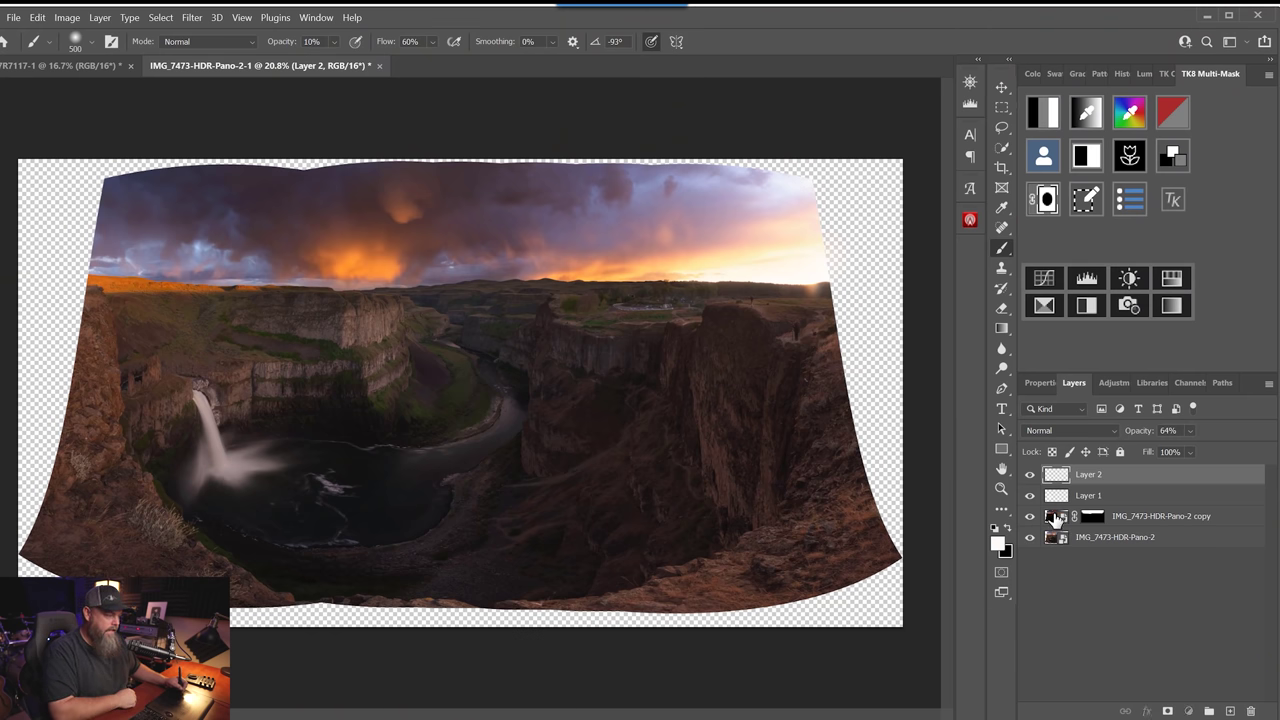
{"action": "left_click", "coordinate": [1055, 516]}
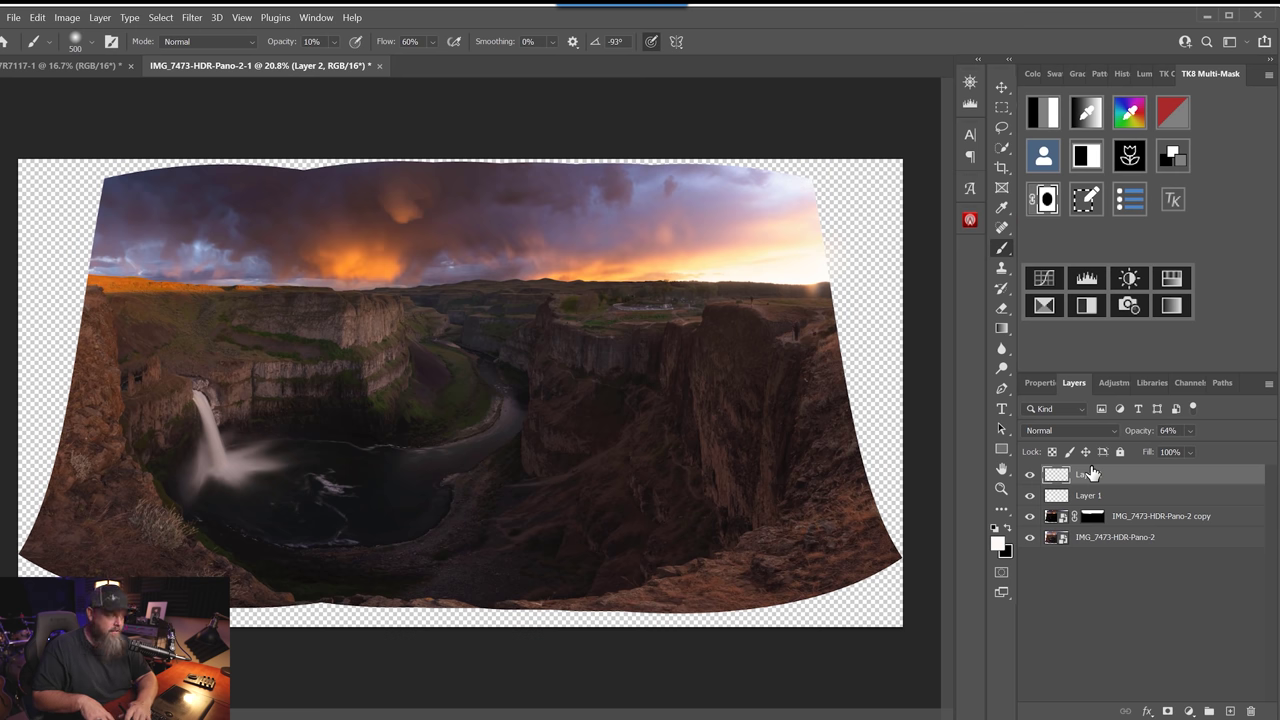
- Stamp all visible layers into a new top layer and crop both sides of the panorama inward, keeping the cropped pixels
{"action": "key", "text": "ctrl+alt+shift+e"}
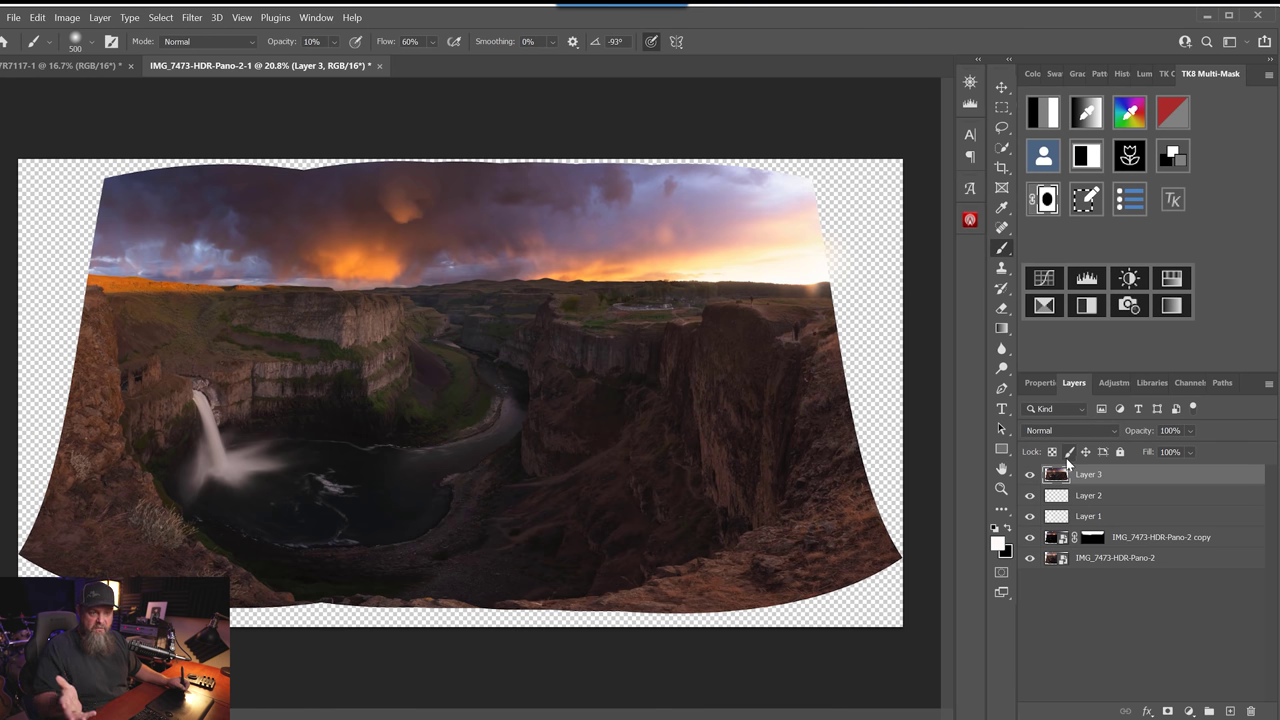
{"action": "left_click", "coordinate": [1001, 167]}
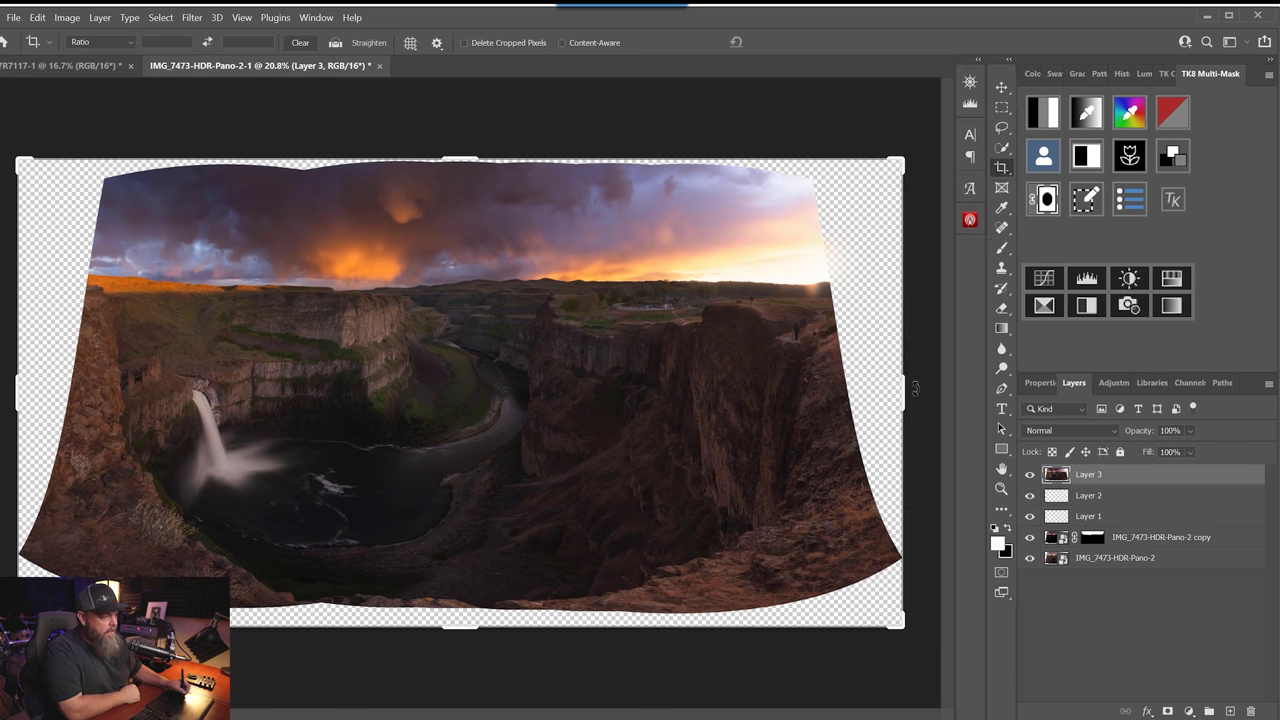
{"action": "left_click_drag", "start_coordinate": [903, 391], "coordinate": [884, 392]}
{"action": "left_click_drag", "start_coordinate": [40, 380], "coordinate": [64, 374]}
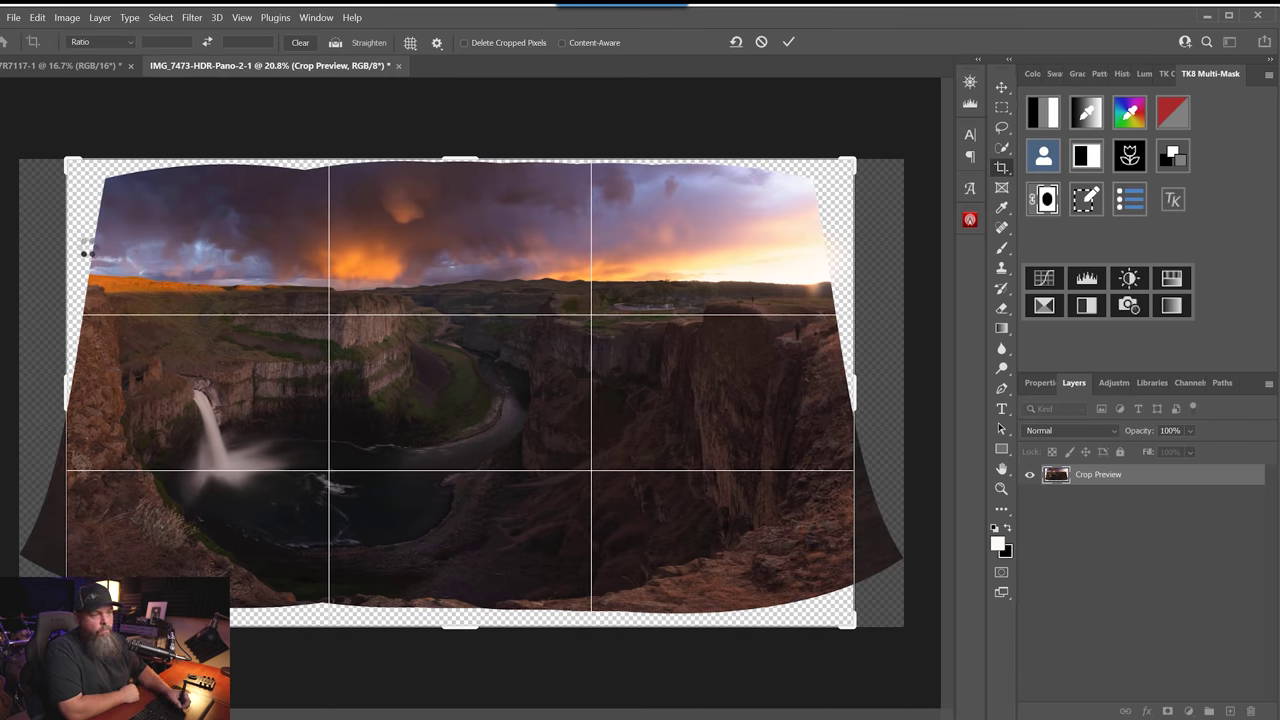
{"action": "key", "text": "Return"}
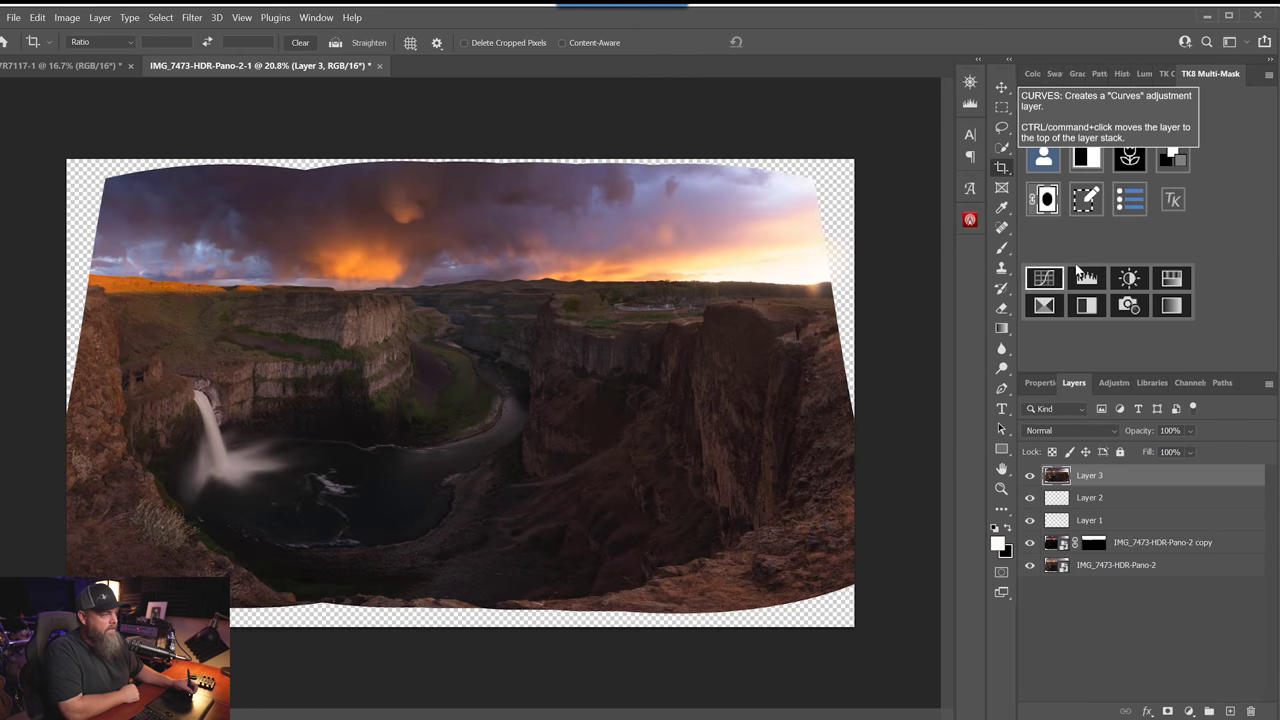
- Select the sky above the horizon with a rectangular marquee and stretch it upward to about 110% height over the empty top edge
{"action": "key", "text": "v"}
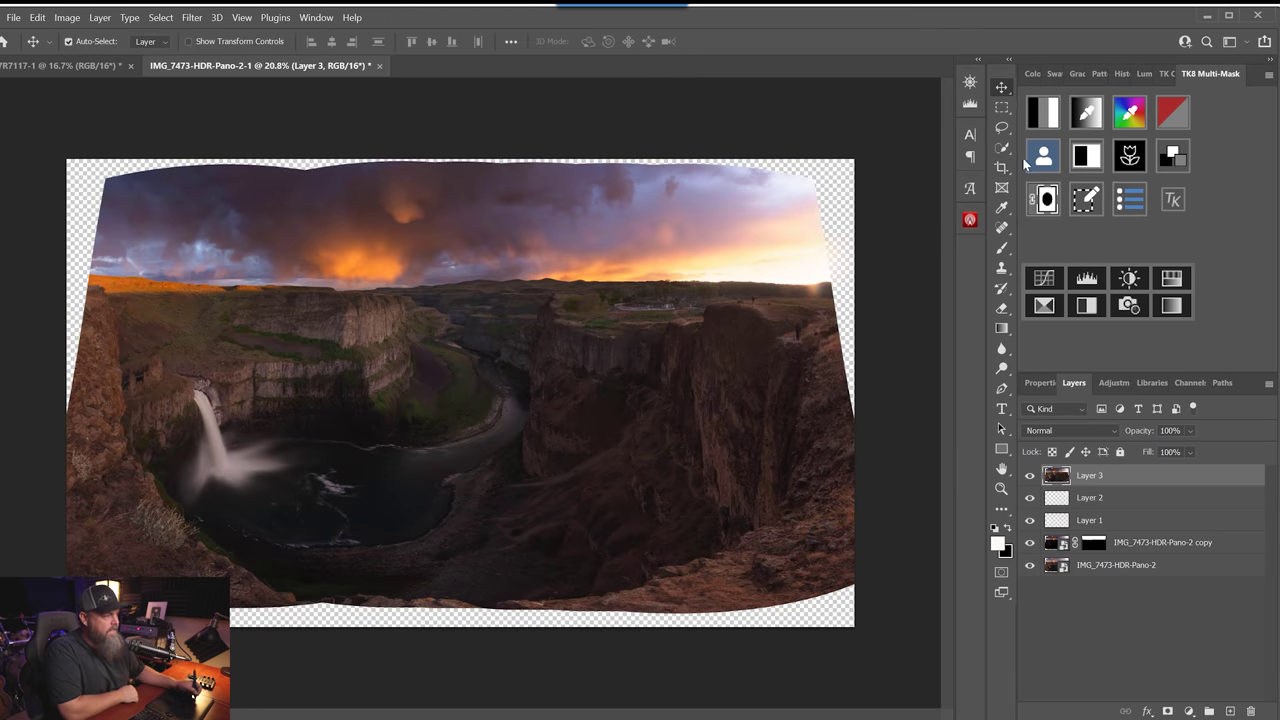
{"action": "left_click", "coordinate": [1003, 108]}
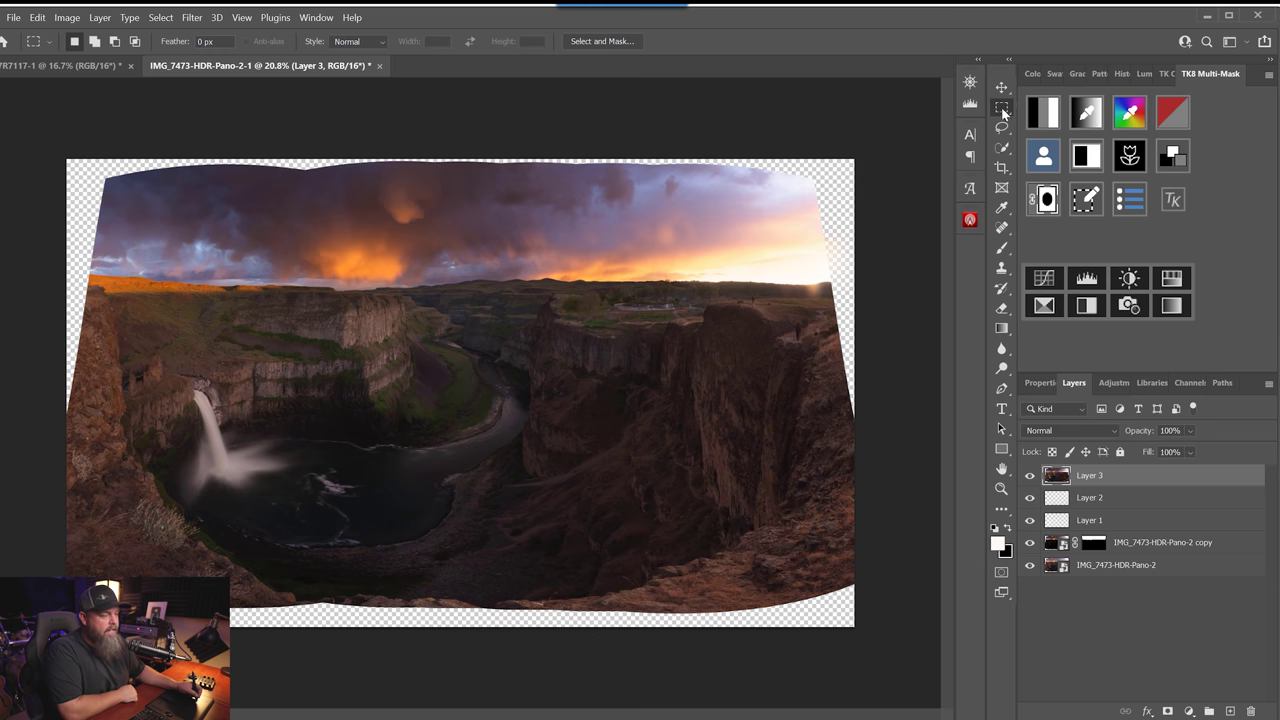
{"action": "left_click_drag", "start_coordinate": [19, 132], "coordinate": [940, 285]}
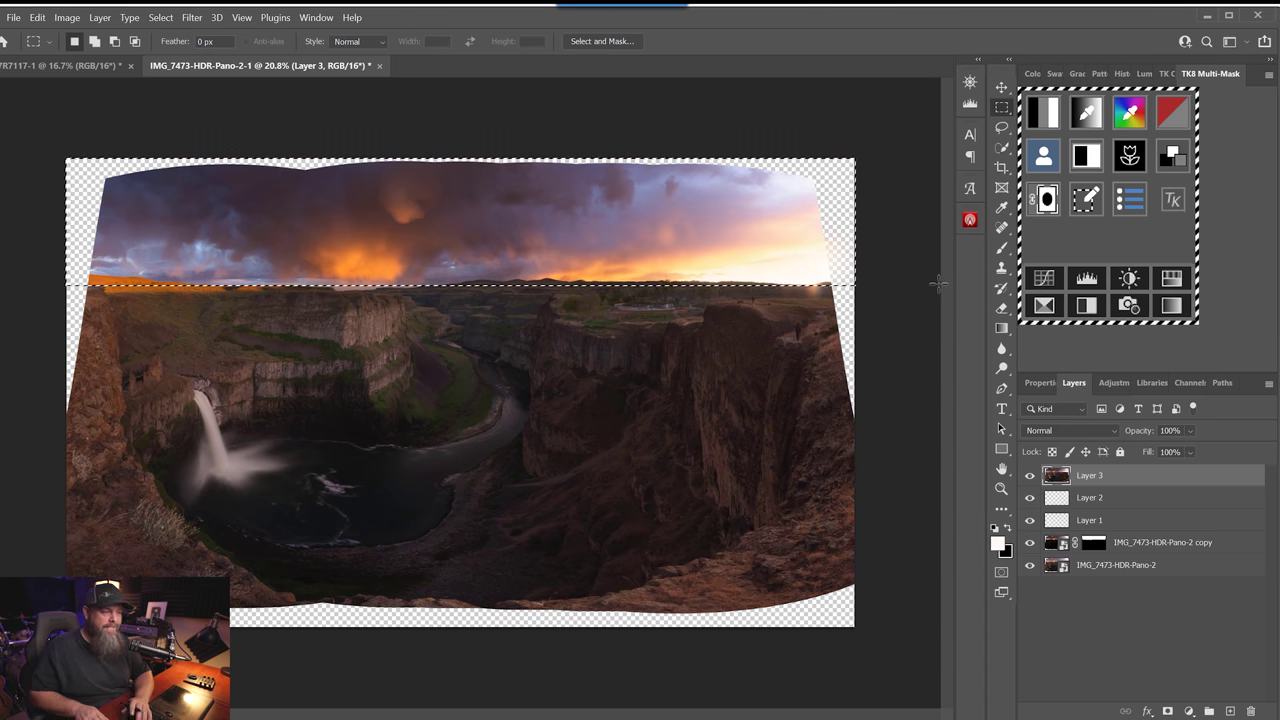
{"action": "key", "text": "ctrl+t"}
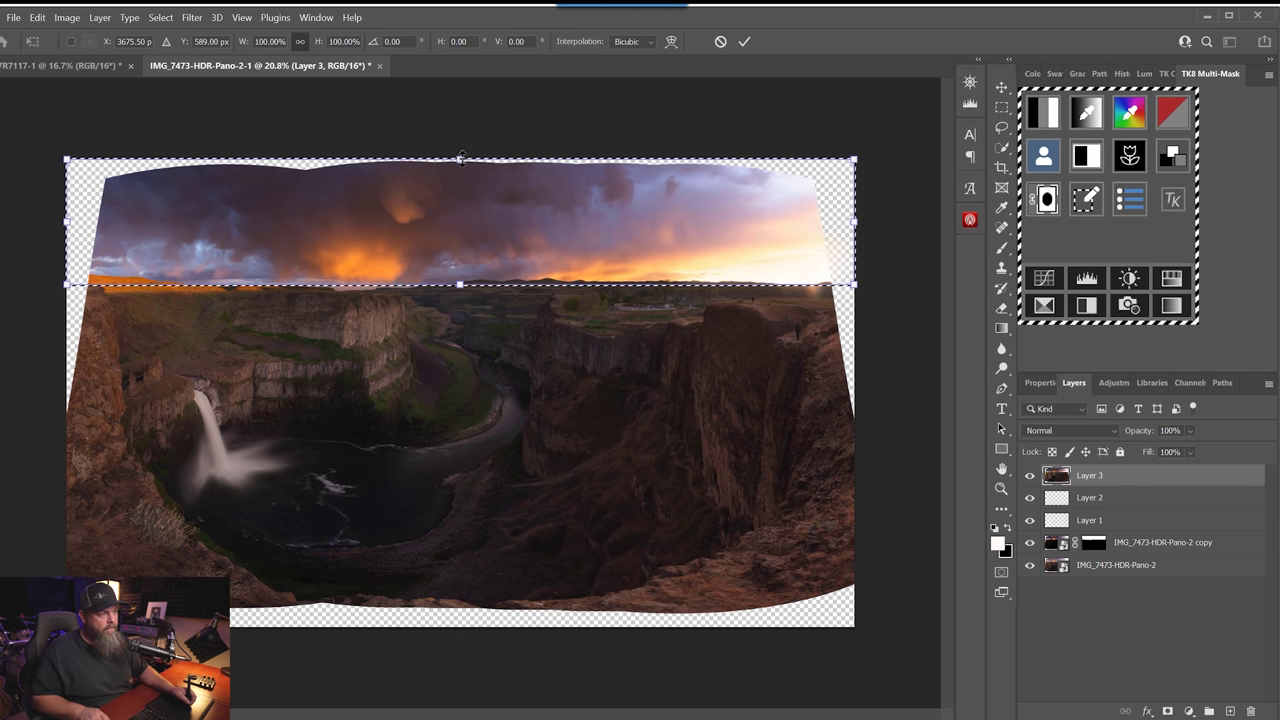
{"action": "left_click_drag", "start_coordinate": [460, 157], "coordinate": [461, 146]}
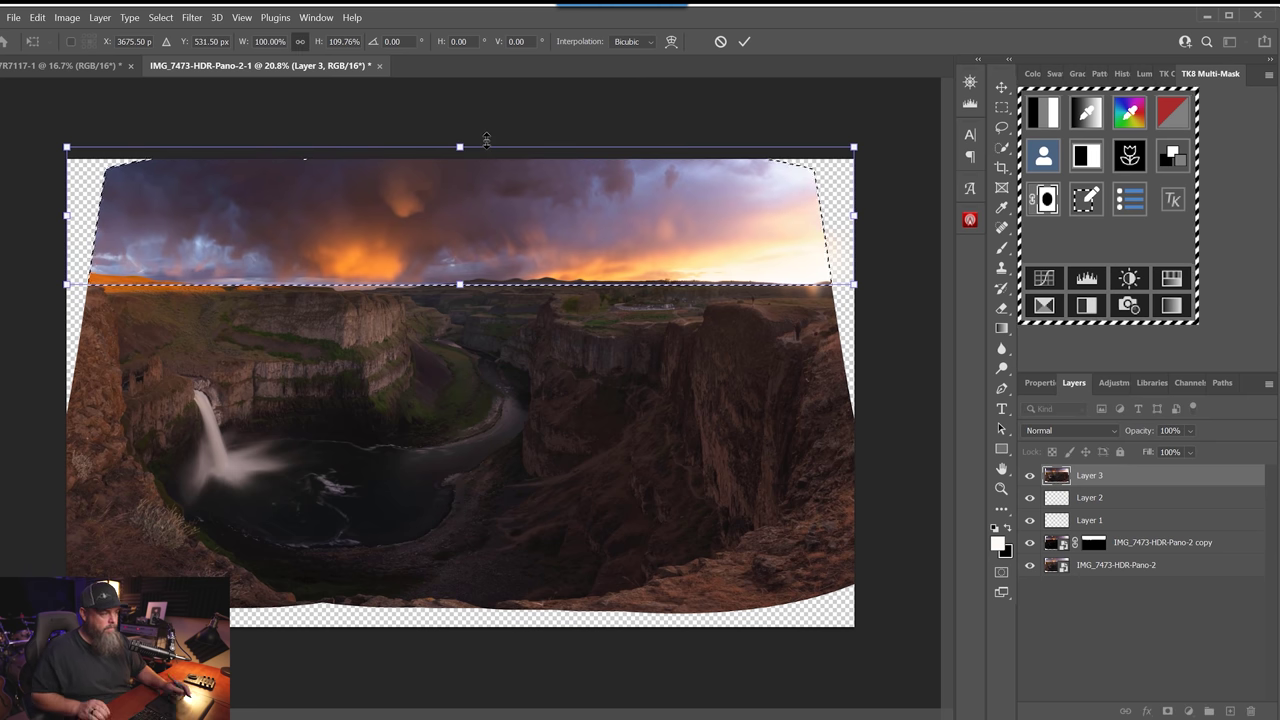
{"action": "key", "text": "Return"}
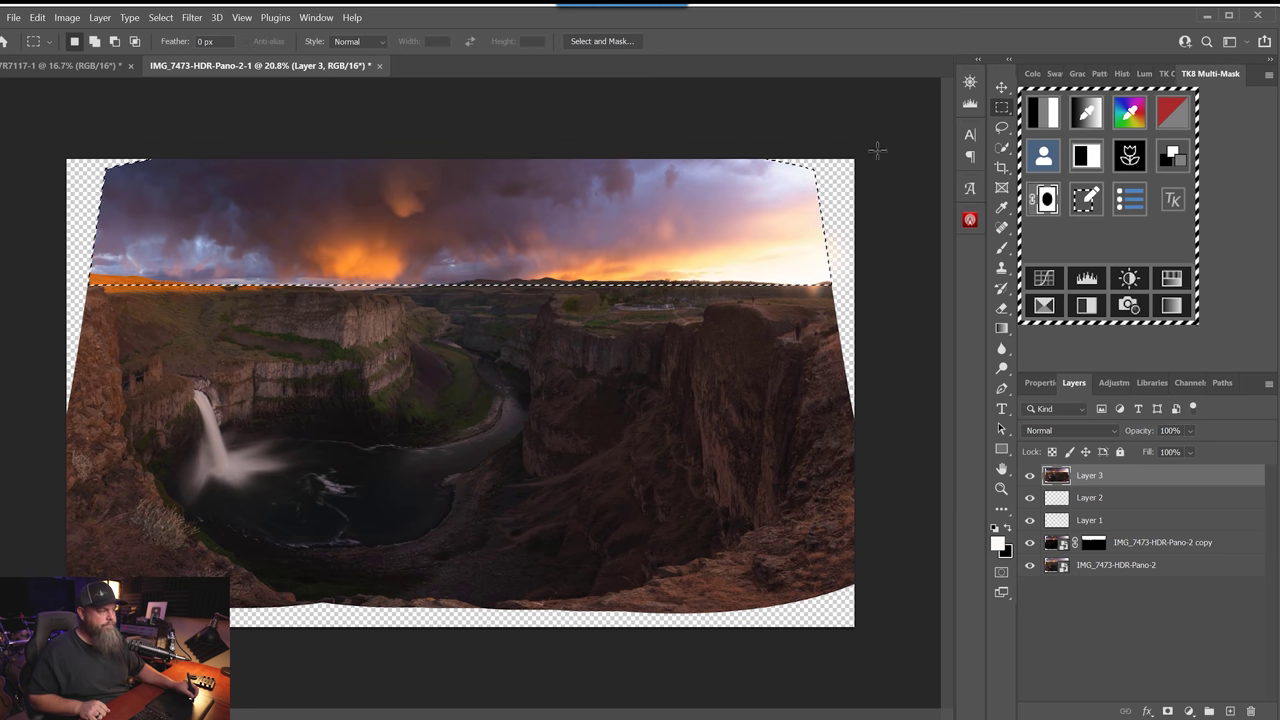
{"action": "key", "text": "ctrl+d"}
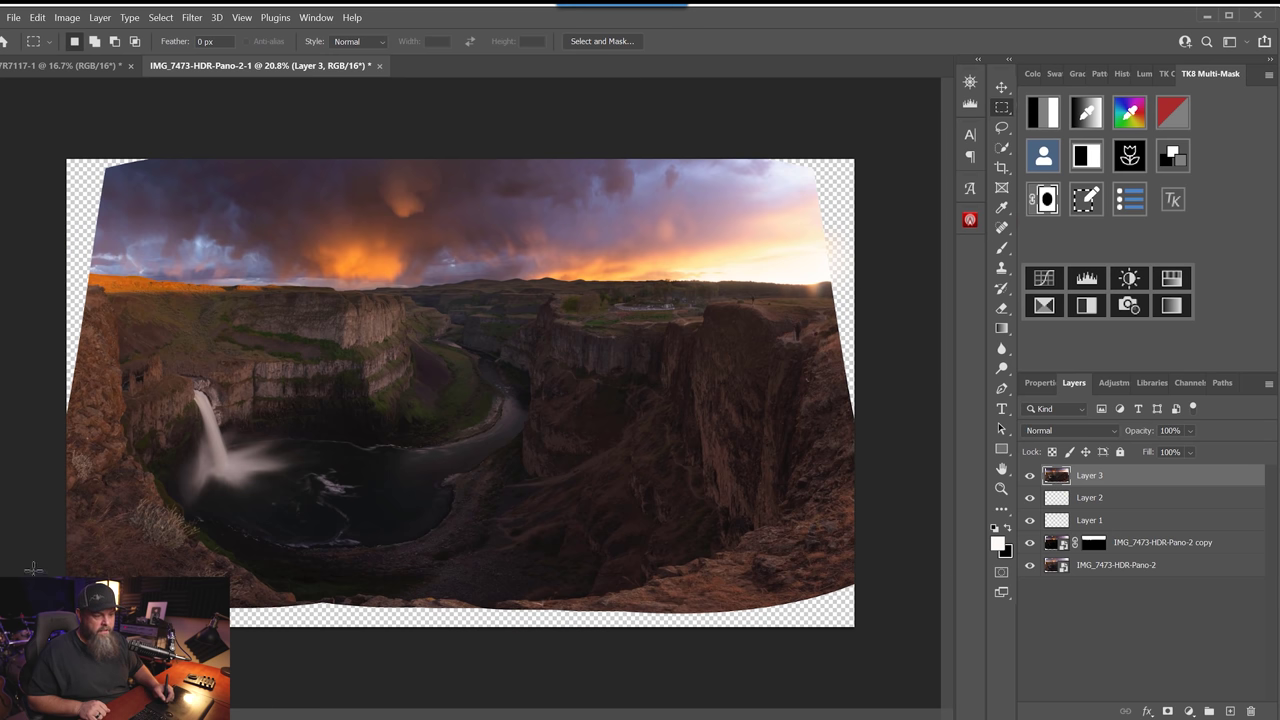
- Select the full-width foreground strip along the panorama's lower edge and stretch it downward to about 120% height
{"action": "left_click_drag", "start_coordinate": [28, 518], "coordinate": [970, 636]}
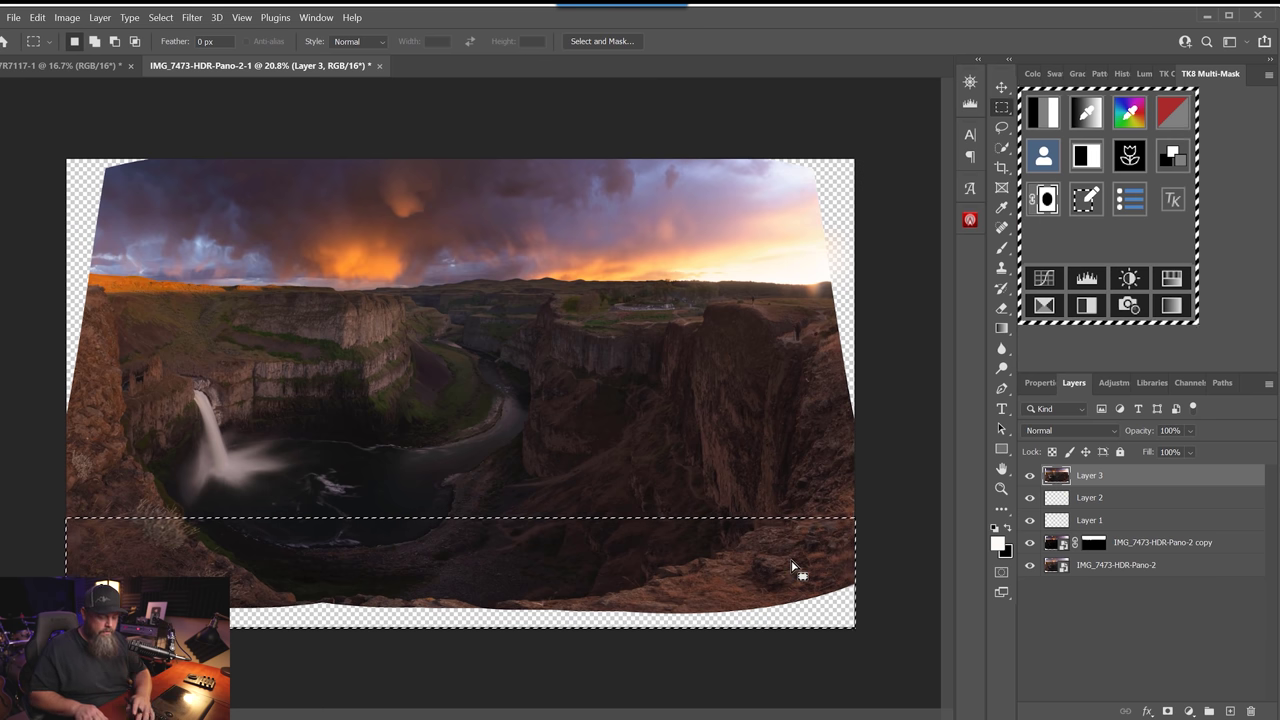
{"action": "key", "text": "ctrl+t"}
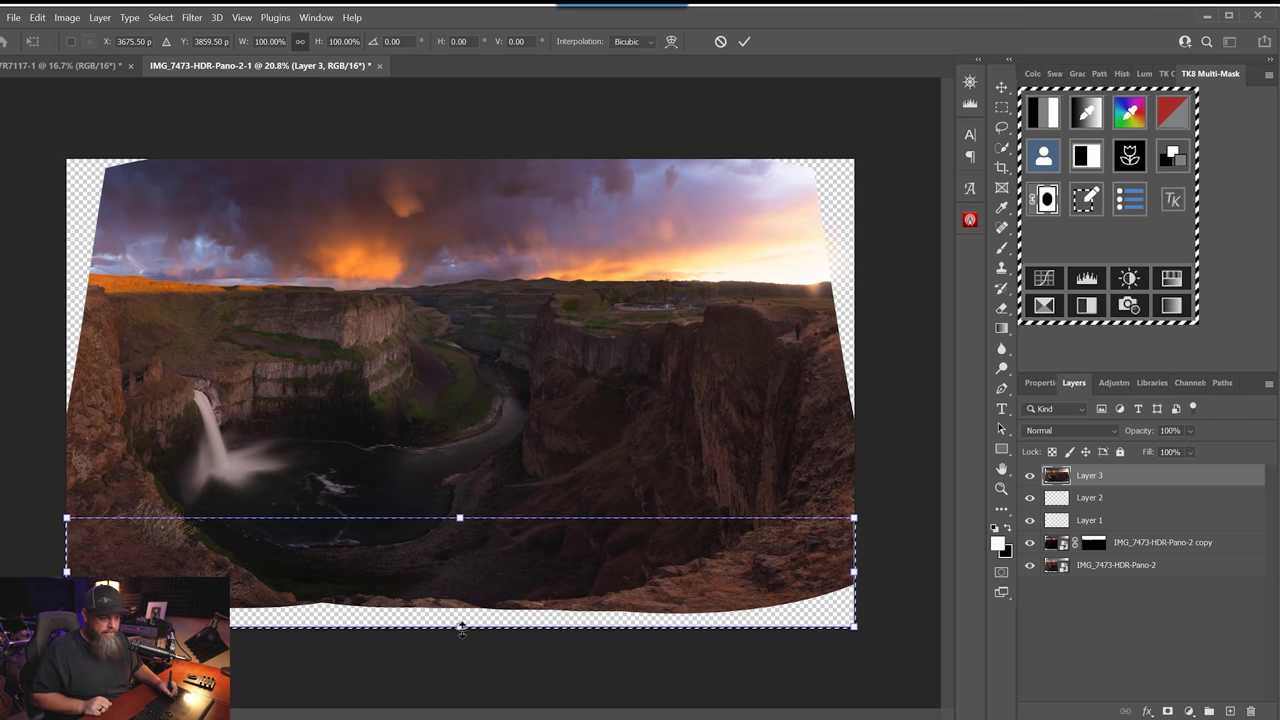
{"action": "mouse_move", "coordinate": [460, 627]}
{"action": "left_mouse_down"}
{"action": "mouse_move", "coordinate": [460, 644]}
{"action": "mouse_move", "coordinate": [458, 626]}
{"action": "left_mouse_up"}
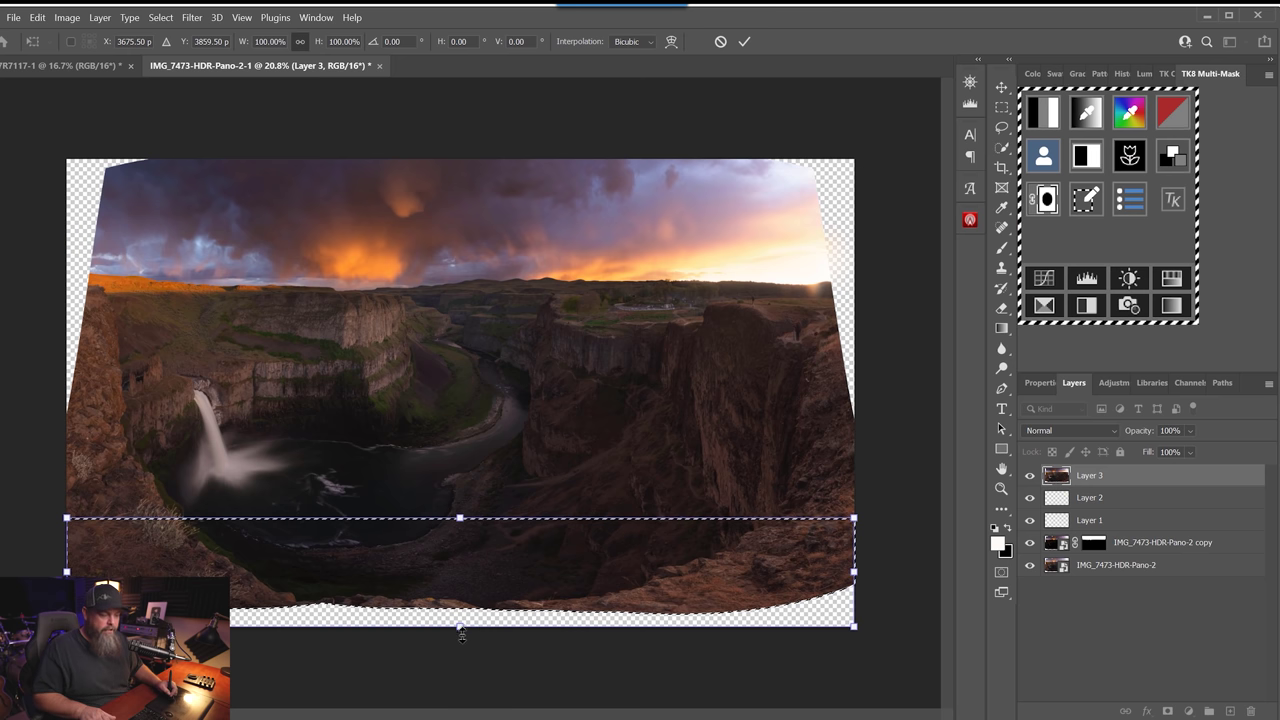
{"action": "left_click_drag", "start_coordinate": [459, 626], "coordinate": [459, 648]}
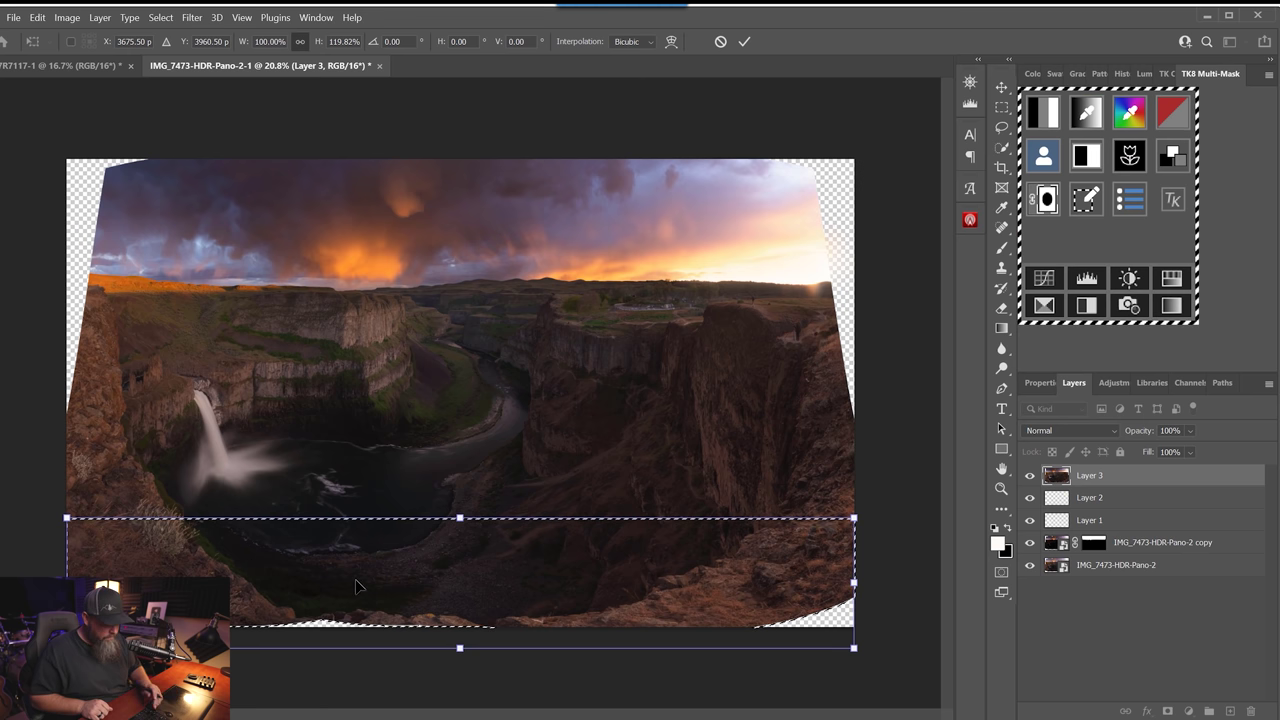
{"action": "key", "text": "Return"}
{"action": "key", "text": "ctrl+d"}
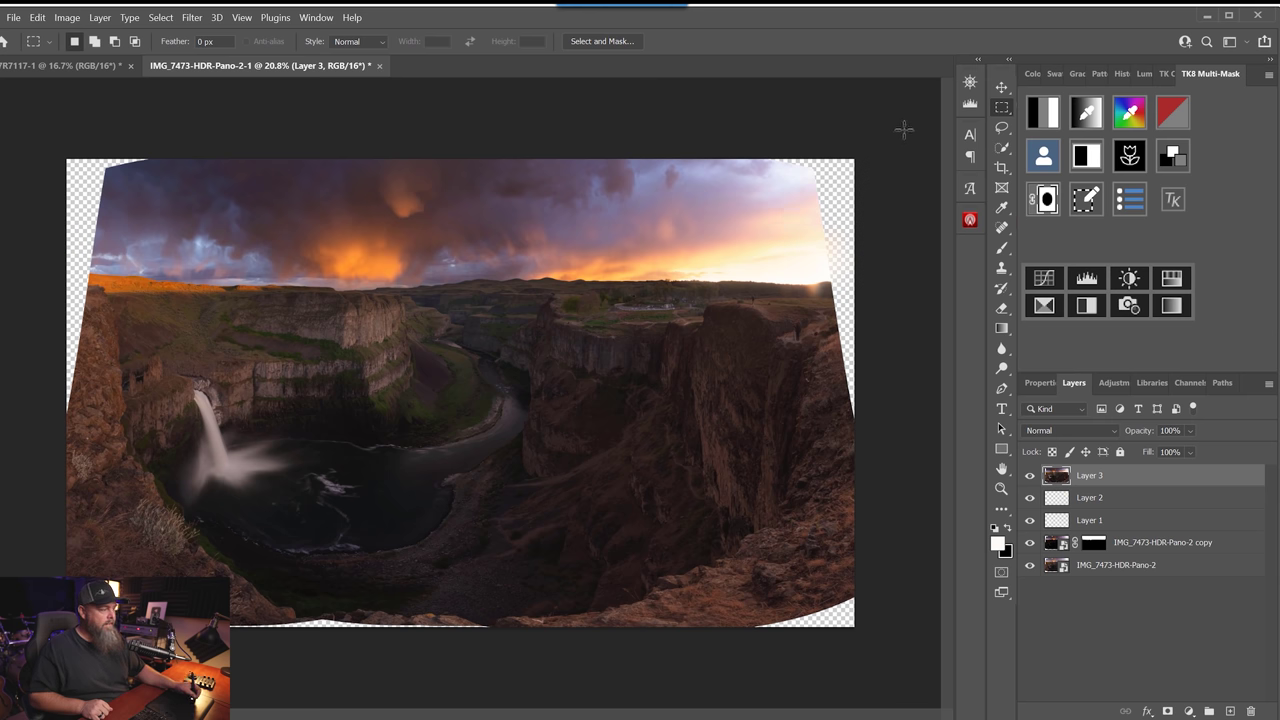
- Select a full-height strip along the panorama's right side and stretch it outward to about 107% width
{"action": "left_click_drag", "start_coordinate": [917, 124], "coordinate": [706, 680]}
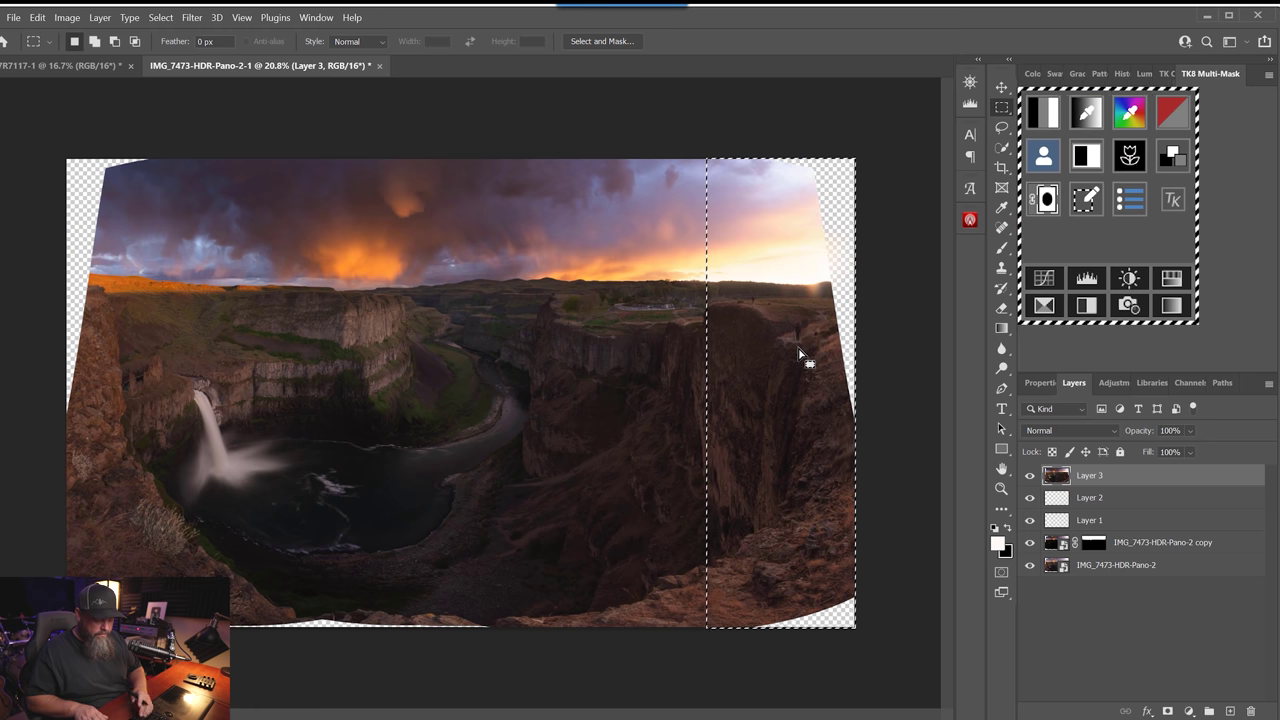
{"action": "key", "text": "ctrl+t"}
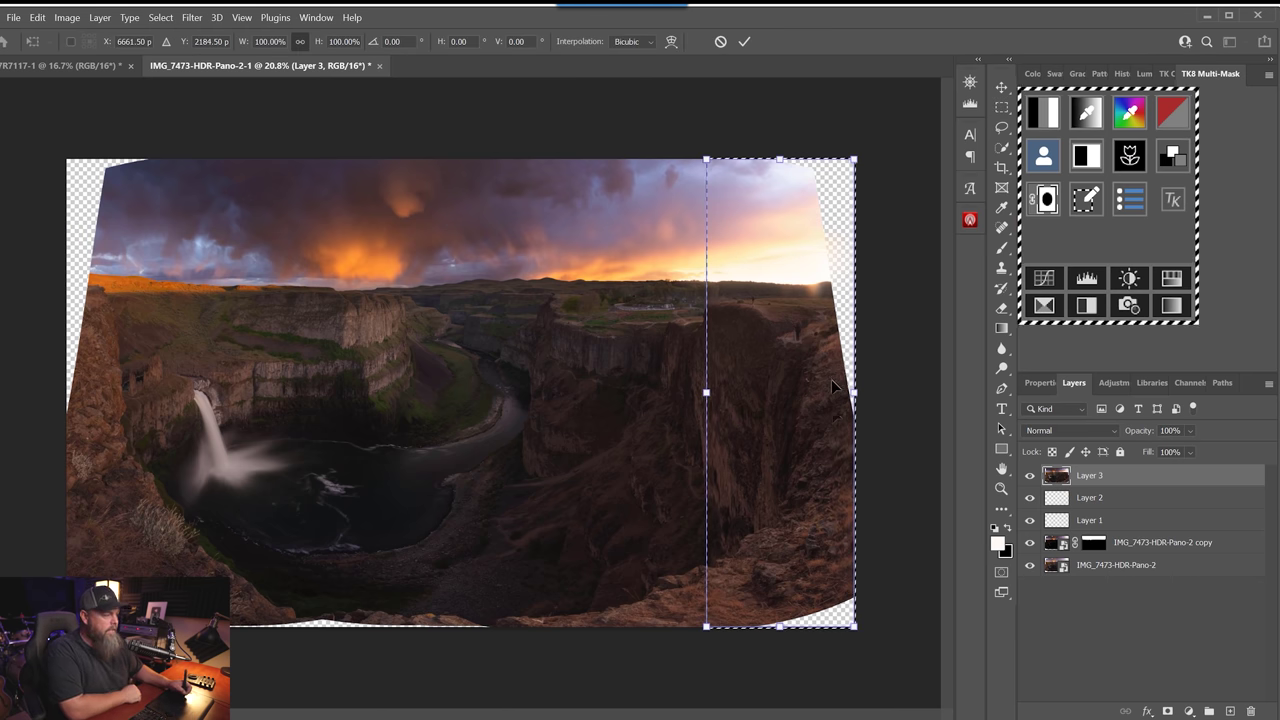
{"action": "left_click_drag", "start_coordinate": [855, 393], "coordinate": [865, 392]}
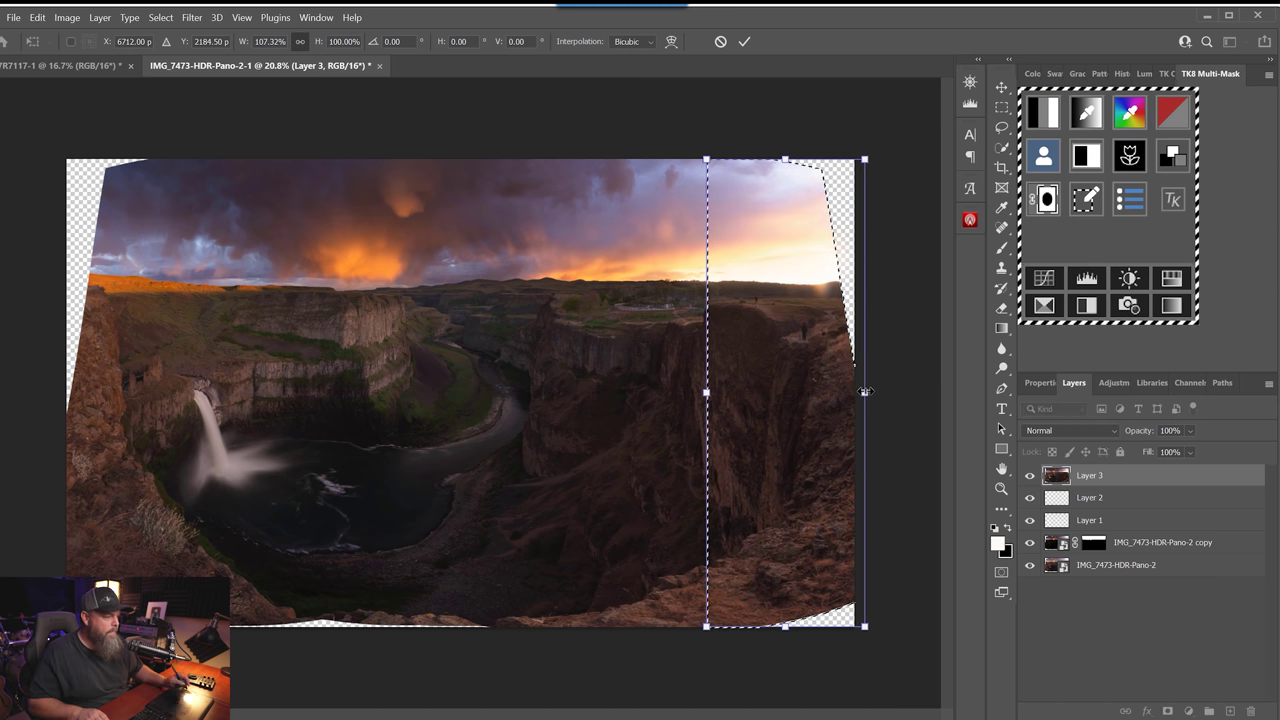
{"action": "key", "text": "Return"}
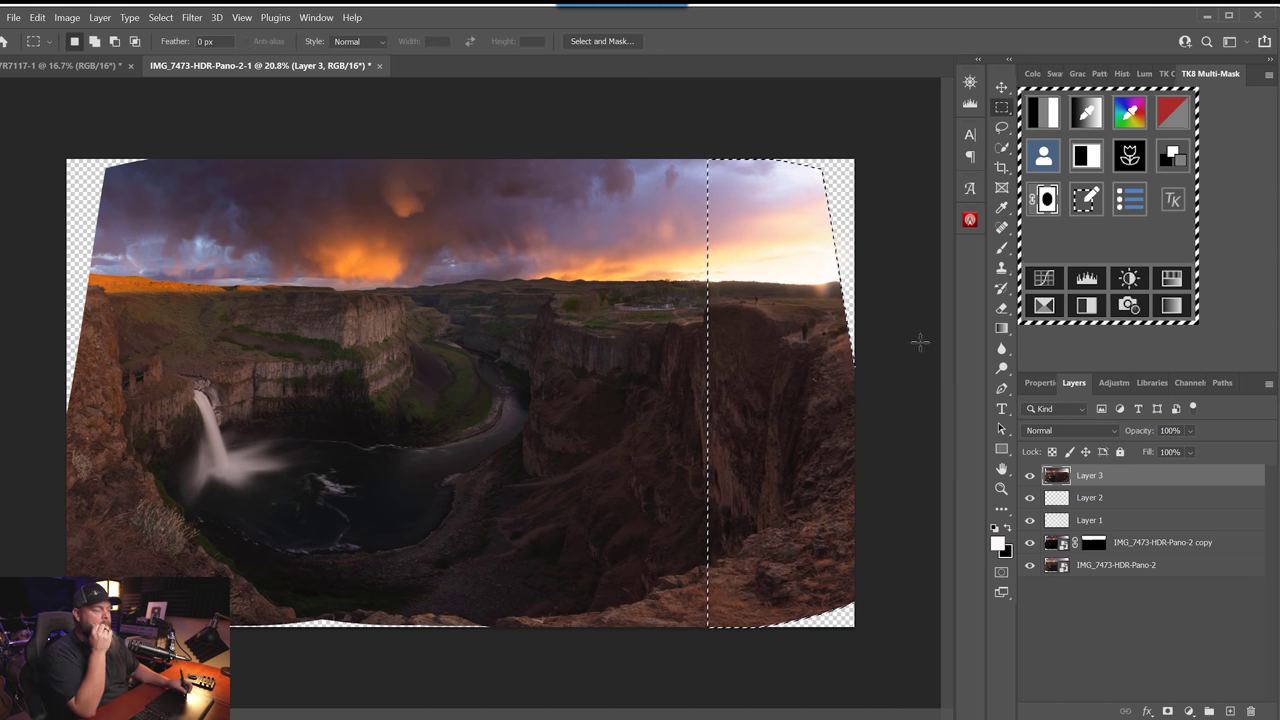
{"action": "key", "text": "ctrl+d"}
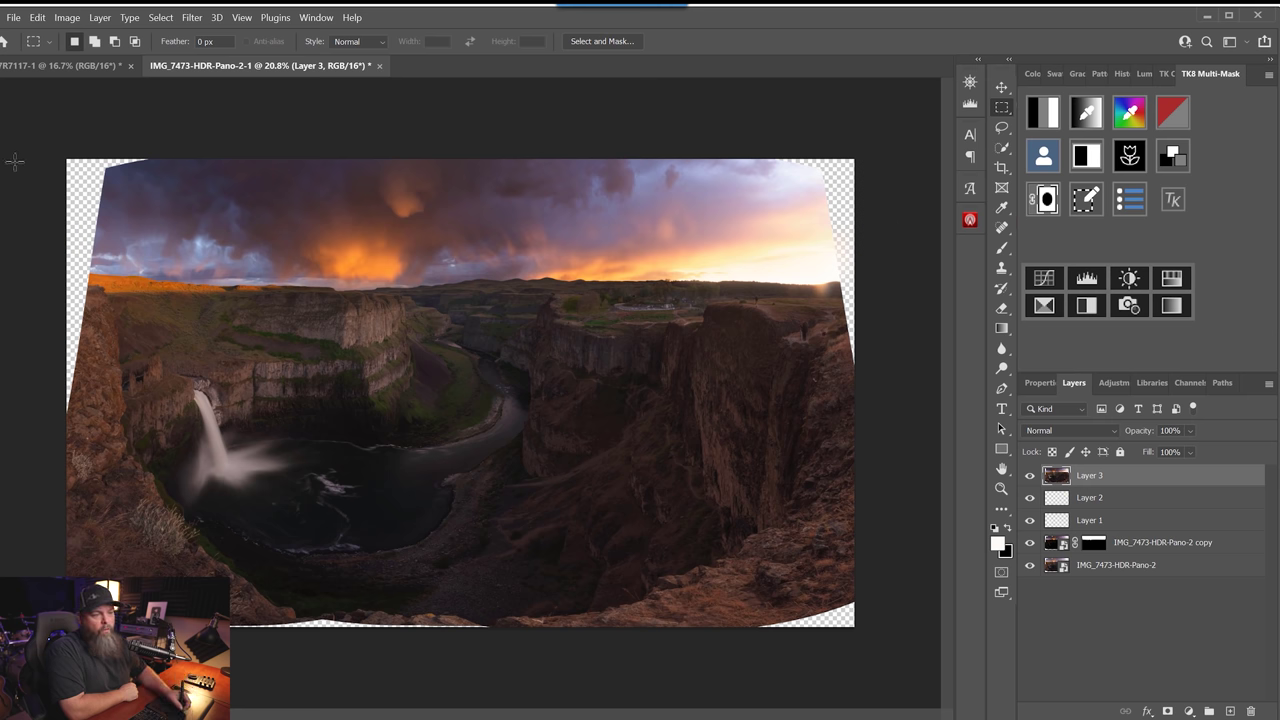
- Select a full-height strip along the panorama's left side and warp its upper corner outward to reduce the empty edge
{"action": "left_click_drag", "start_coordinate": [19, 146], "coordinate": [124, 578]}
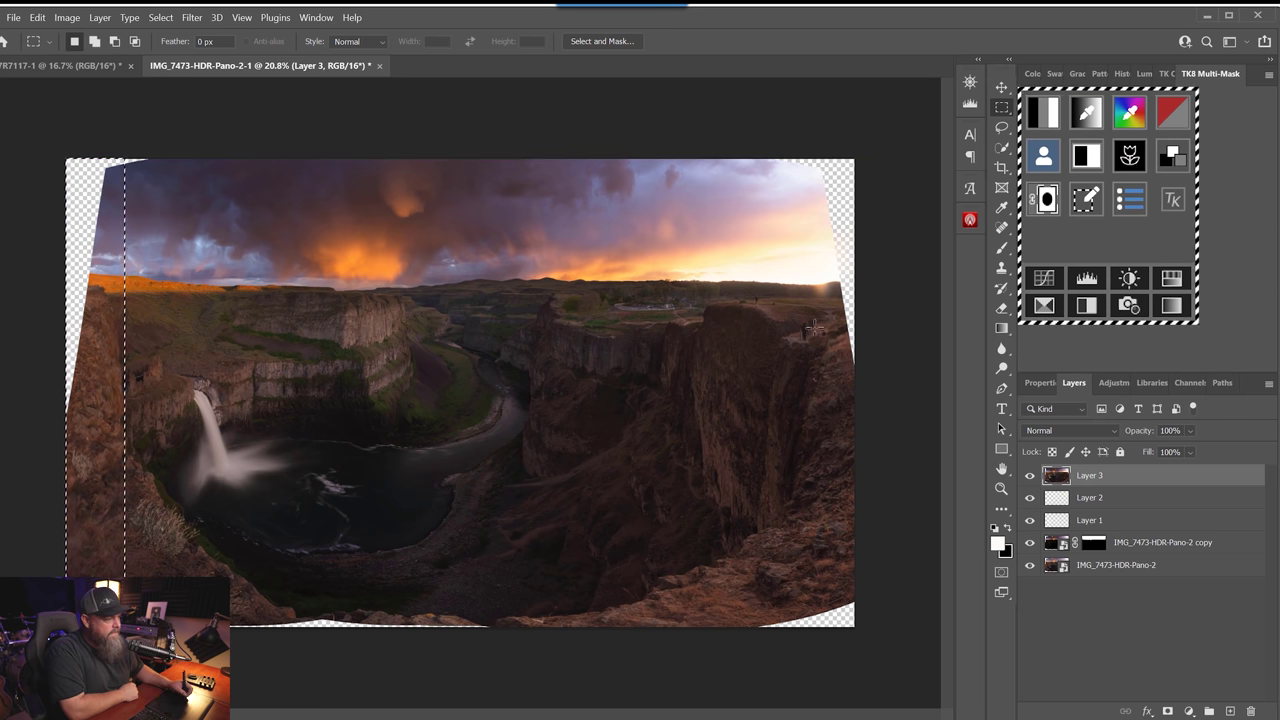
{"action": "key", "text": "ctrl+d"}
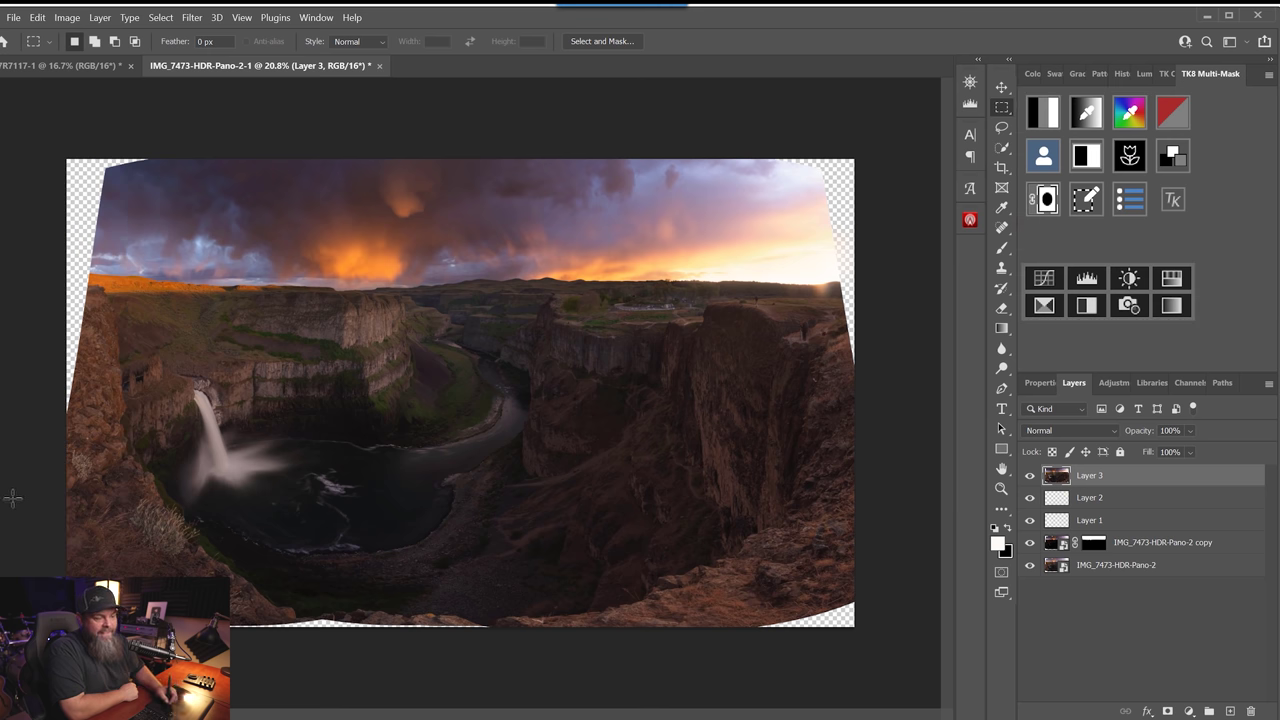
{"action": "left_click_drag", "start_coordinate": [15, 123], "coordinate": [149, 600]}
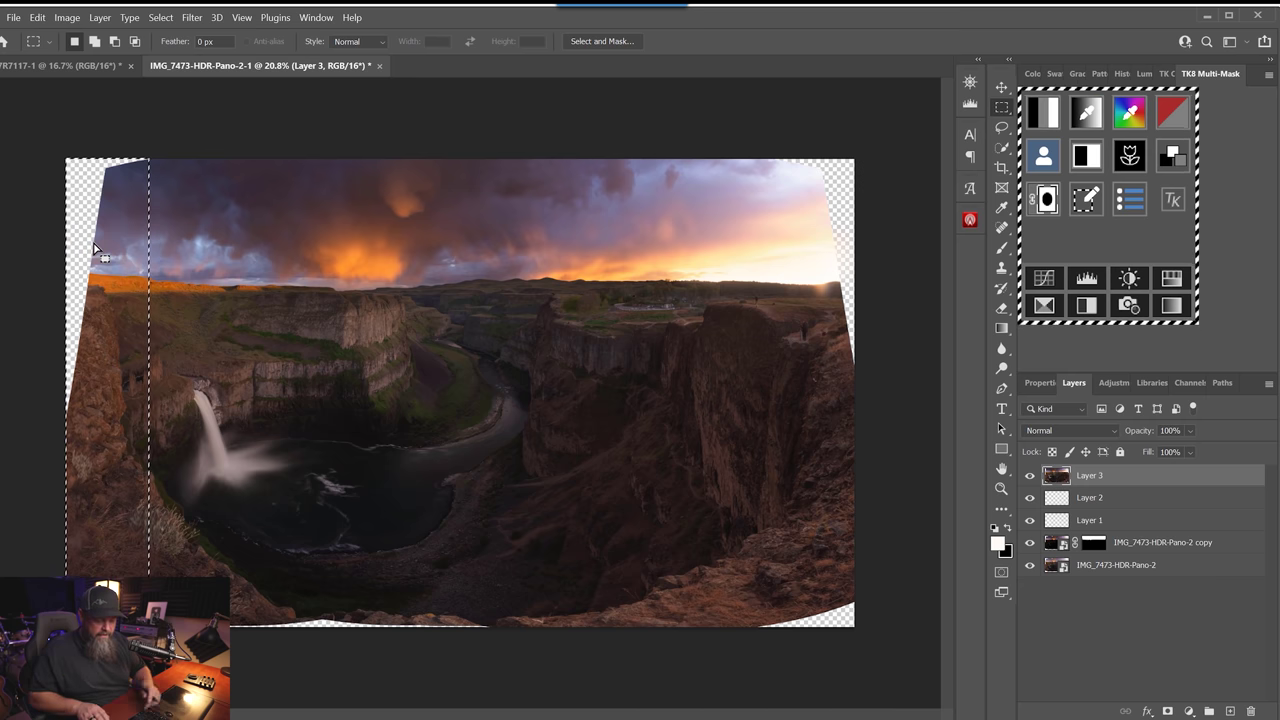
{"action": "key", "text": "ctrl+t"}
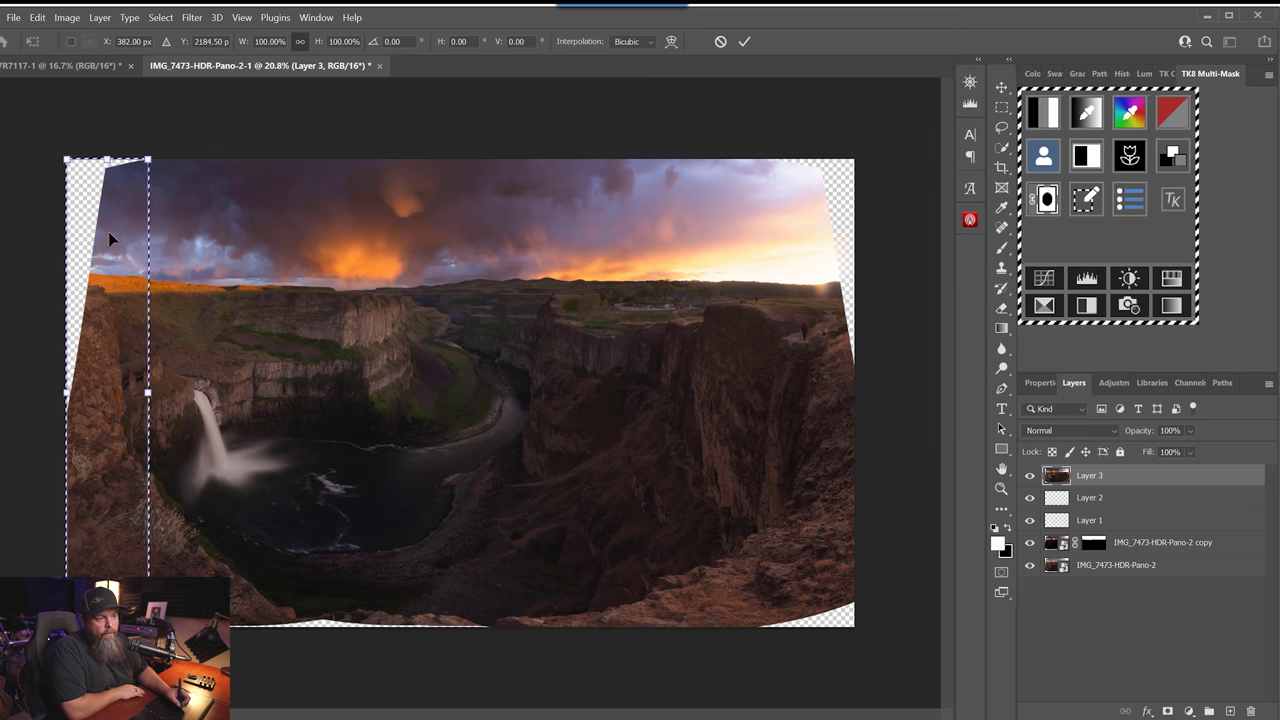
{"action": "right_click", "coordinate": [108, 231]}
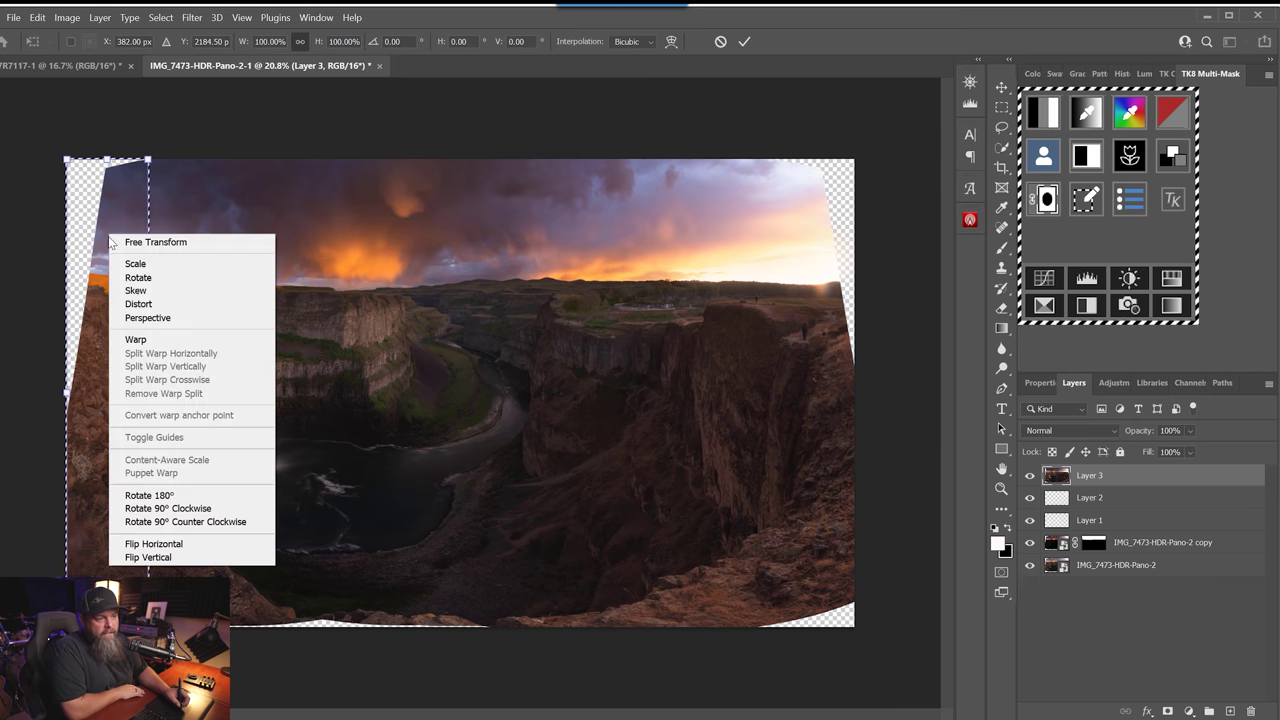
{"action": "left_click", "coordinate": [157, 341]}
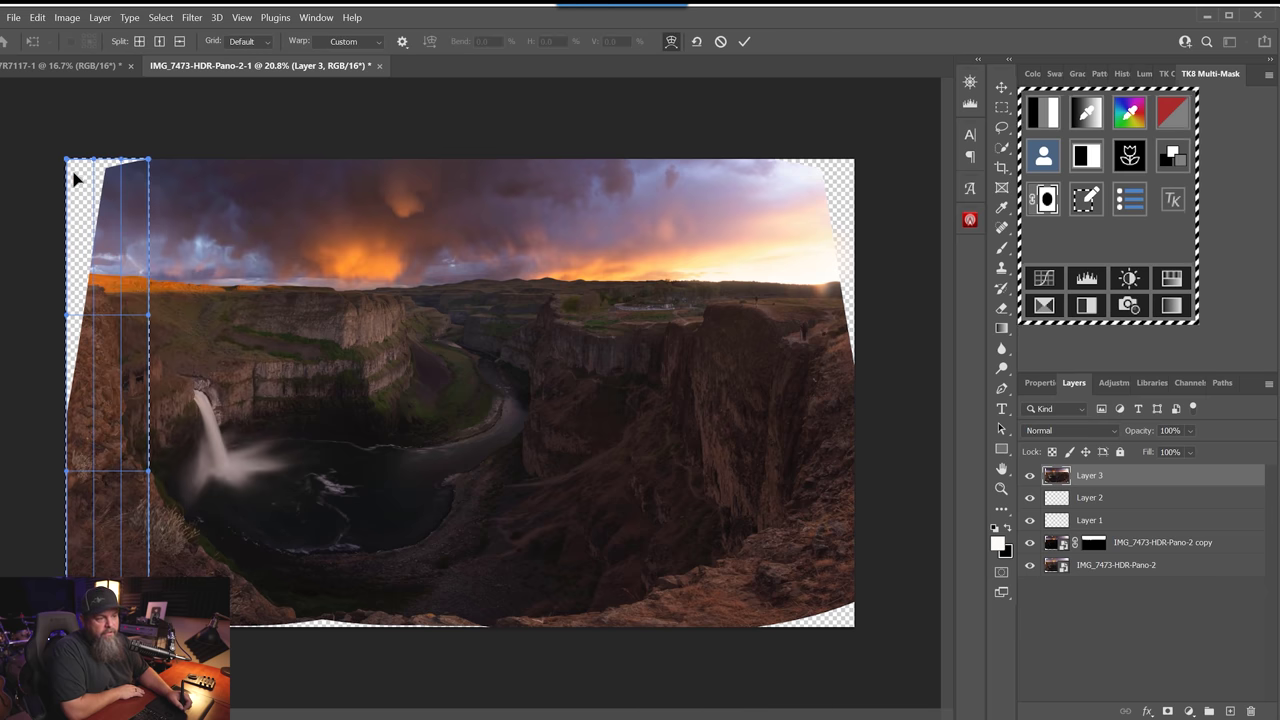
{"action": "left_click_drag", "start_coordinate": [67, 159], "coordinate": [2, 124]}
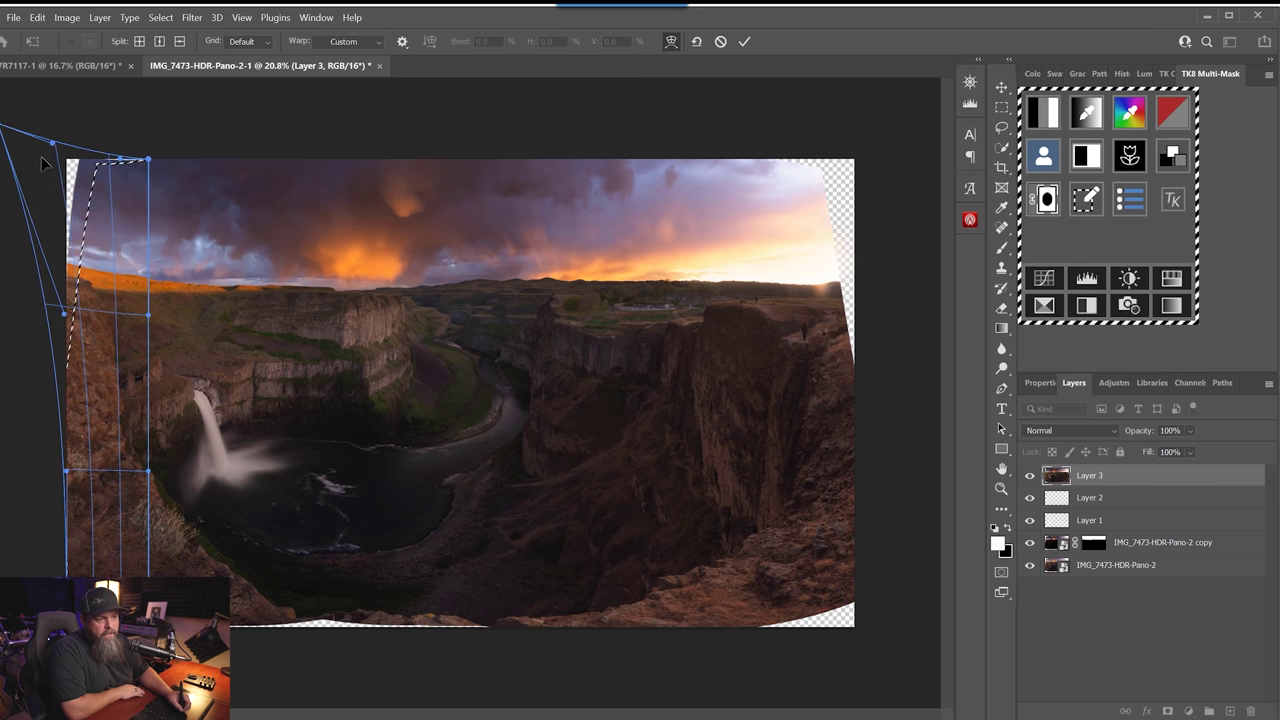
{"action": "left_click_drag", "start_coordinate": [33, 153], "coordinate": [23, 156]}
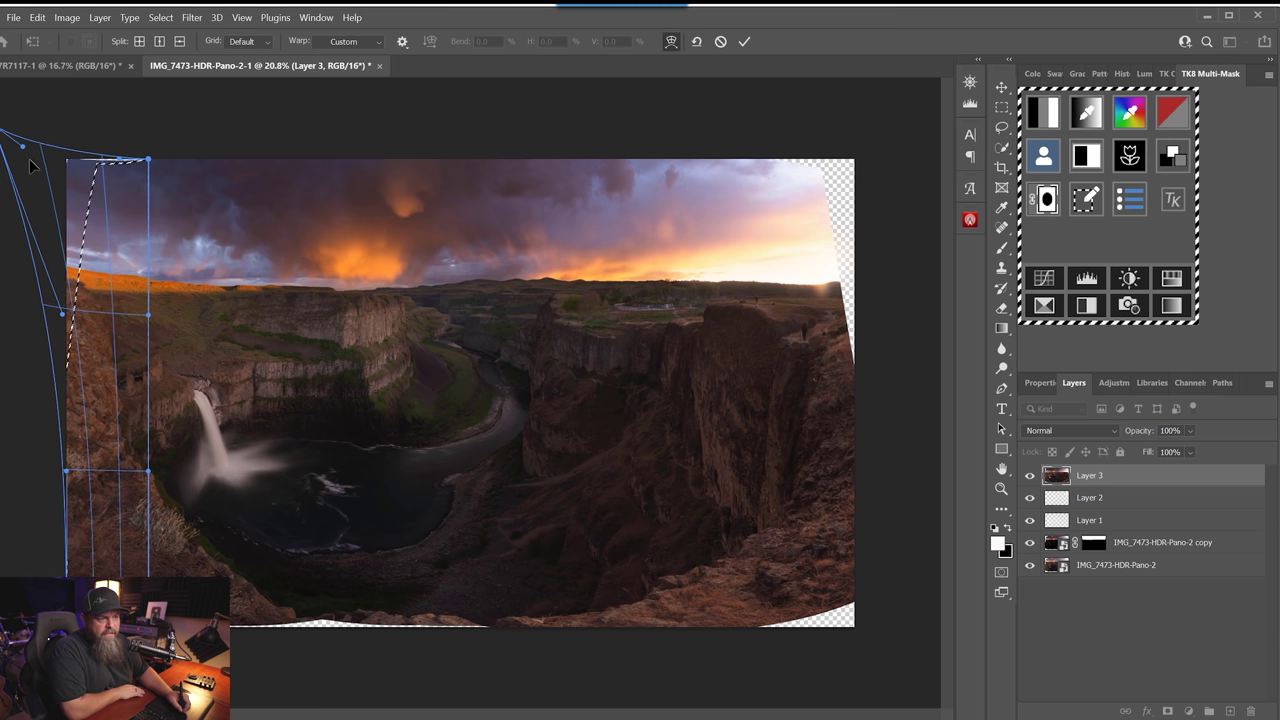
{"action": "left_click_drag", "start_coordinate": [34, 162], "coordinate": [46, 170]}
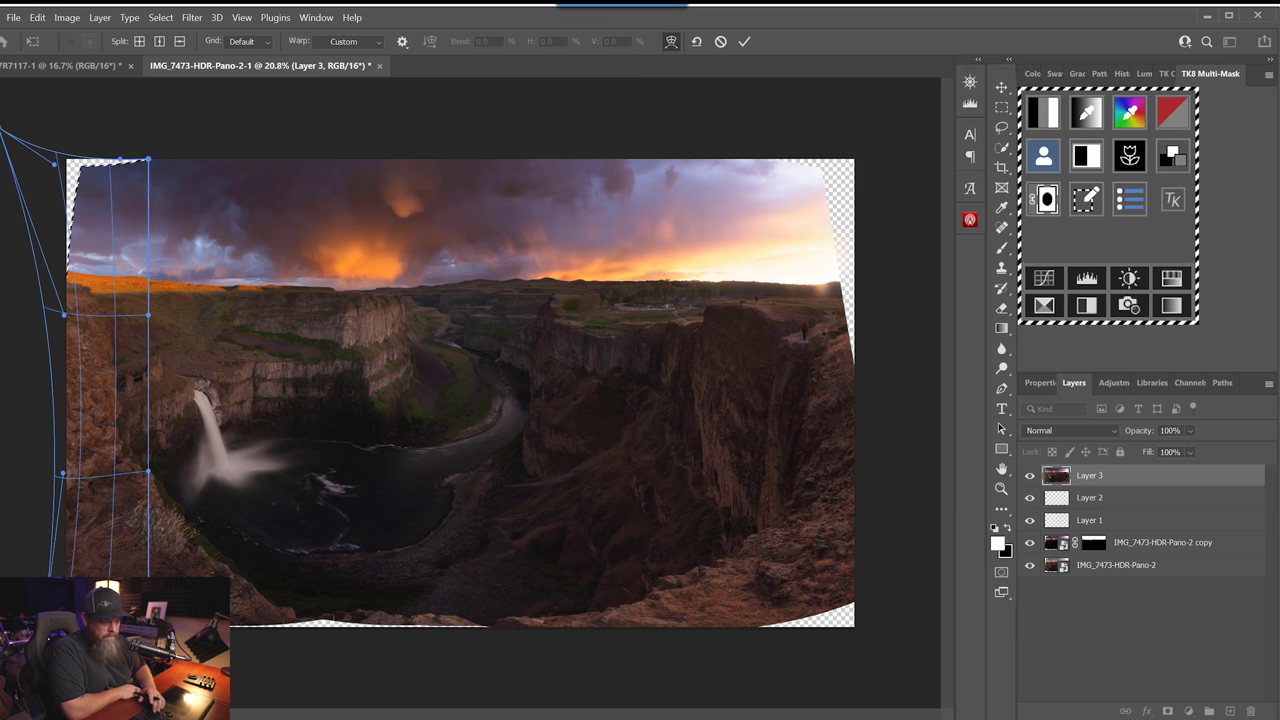
{"action": "key", "text": "ctrl+z"}
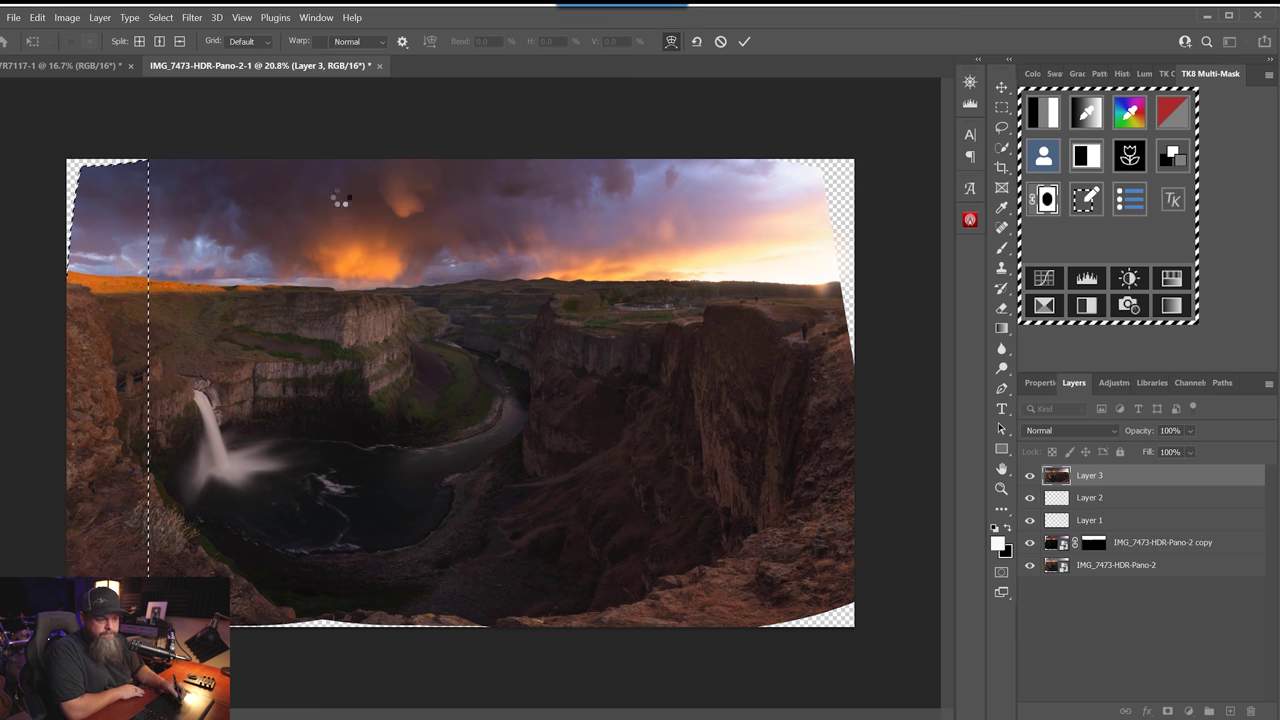
{"action": "key", "text": "Escape"}
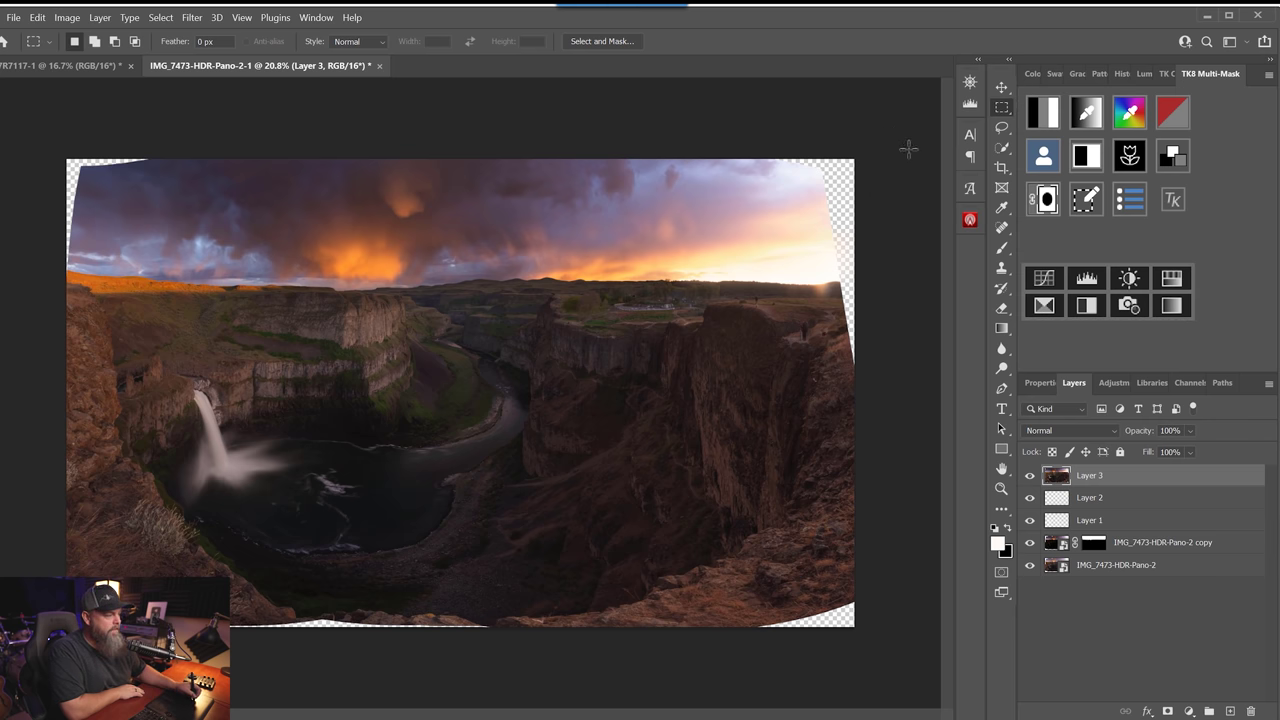
- Select the panorama's lower-right foreground and warp its outer corner down and outward over the empty corner
{"action": "left_click_drag", "start_coordinate": [886, 510], "coordinate": [470, 650]}
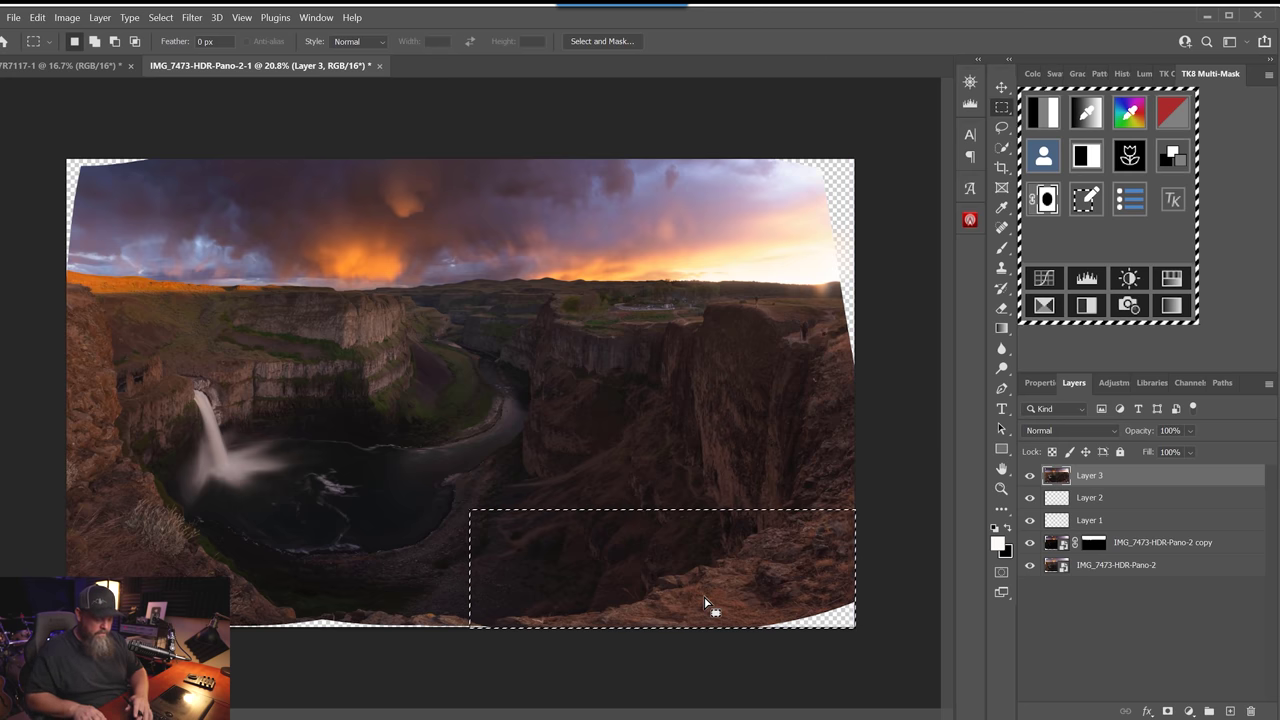
{"action": "key", "text": "ctrl+t"}
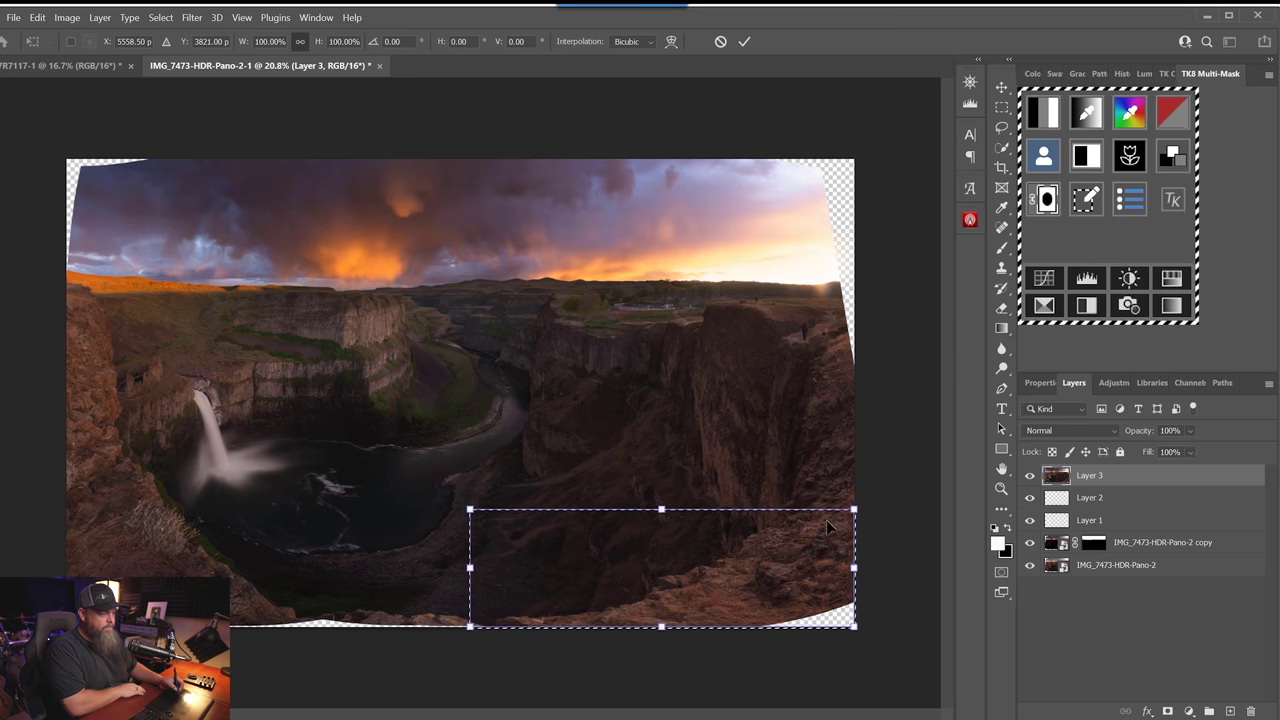
{"action": "right_click", "coordinate": [791, 568]}
{"action": "left_click", "coordinate": [815, 342]}
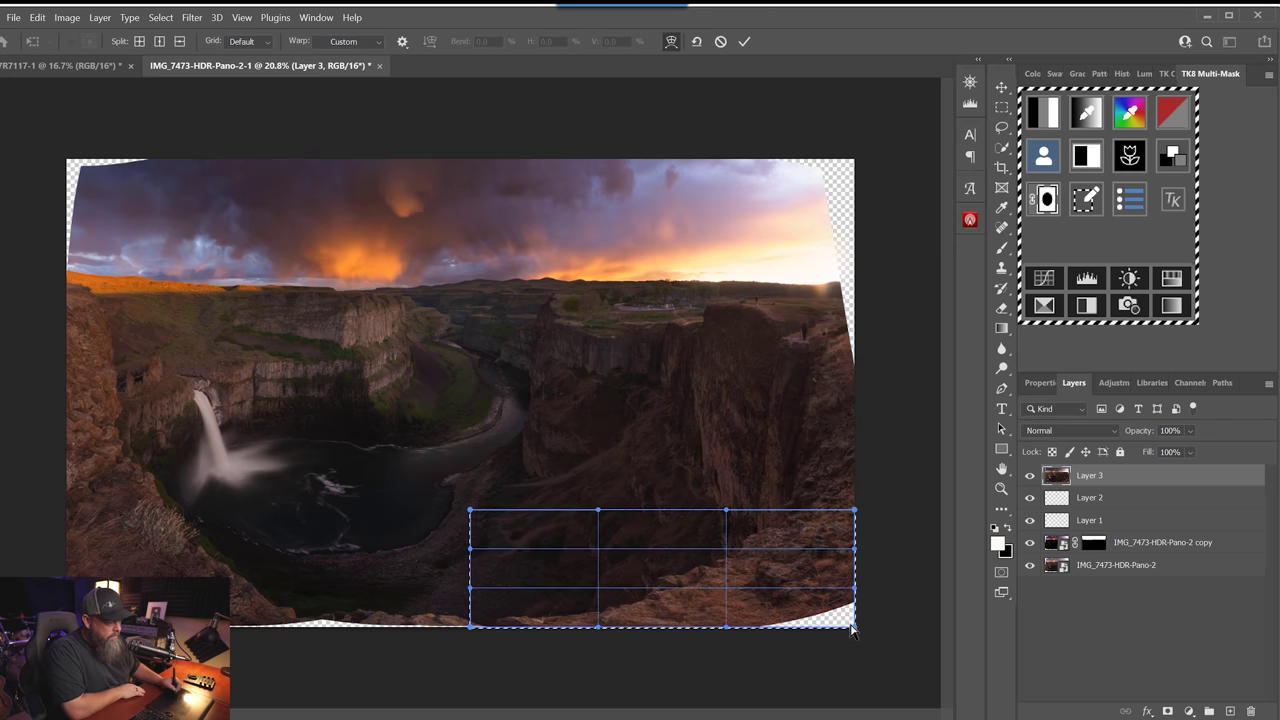
{"action": "left_click_drag", "start_coordinate": [852, 628], "coordinate": [894, 652]}
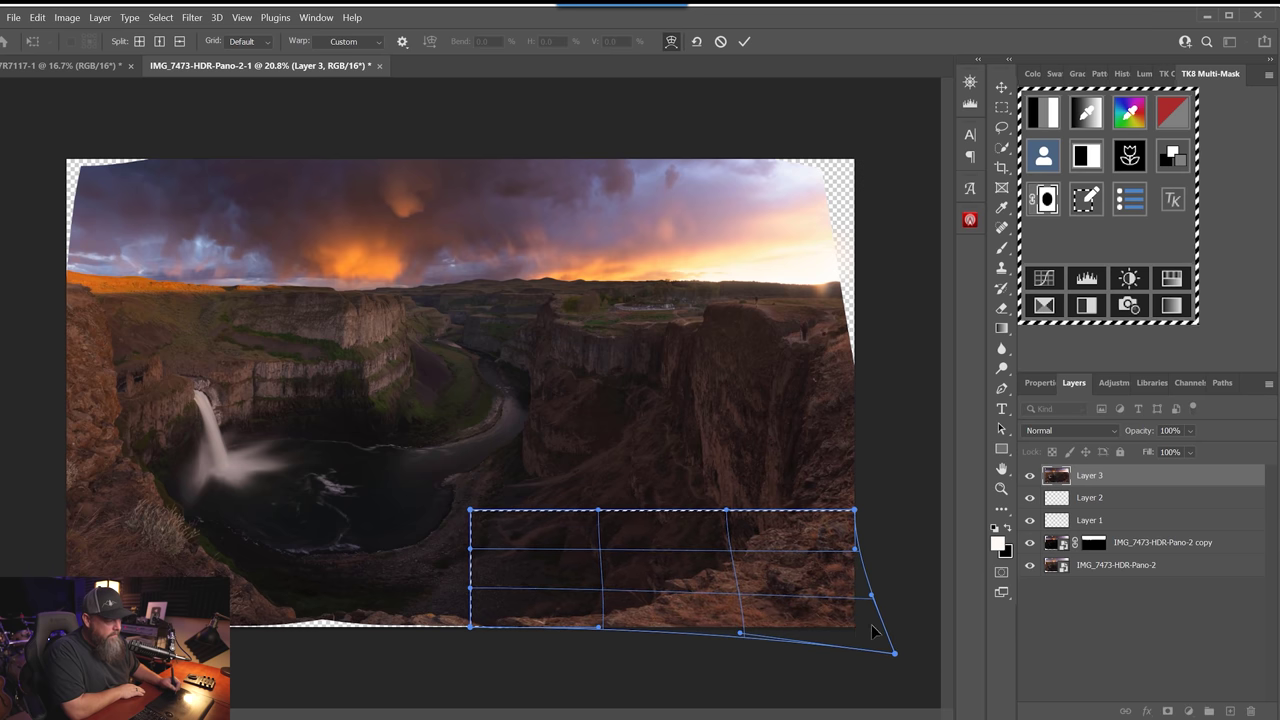
{"action": "key", "text": "Escape"}
{"action": "key", "text": "Return"}
{"action": "key", "text": "ctrl+d"}
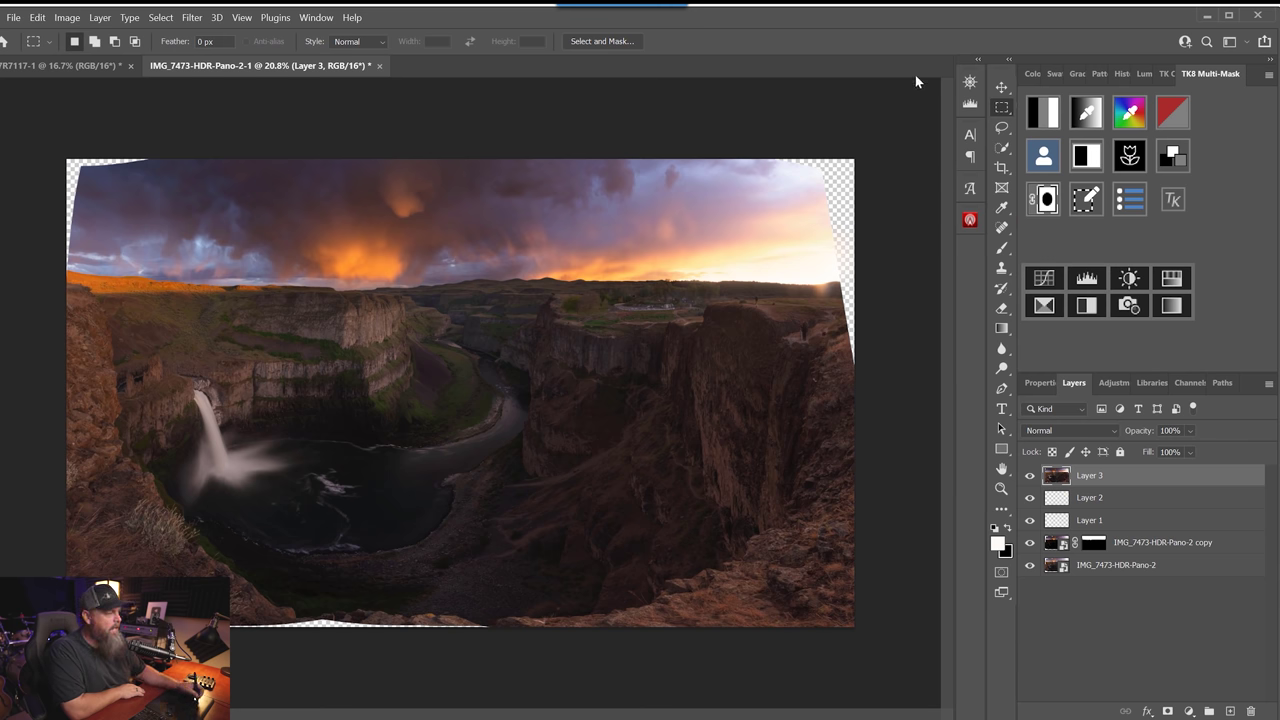
- Lasso the empty upper-right corner and content-aware fill it onto a new layer, sampling the adjacent sky and cliff edge; compare before and after
{"action": "left_click", "coordinate": [1001, 128]}
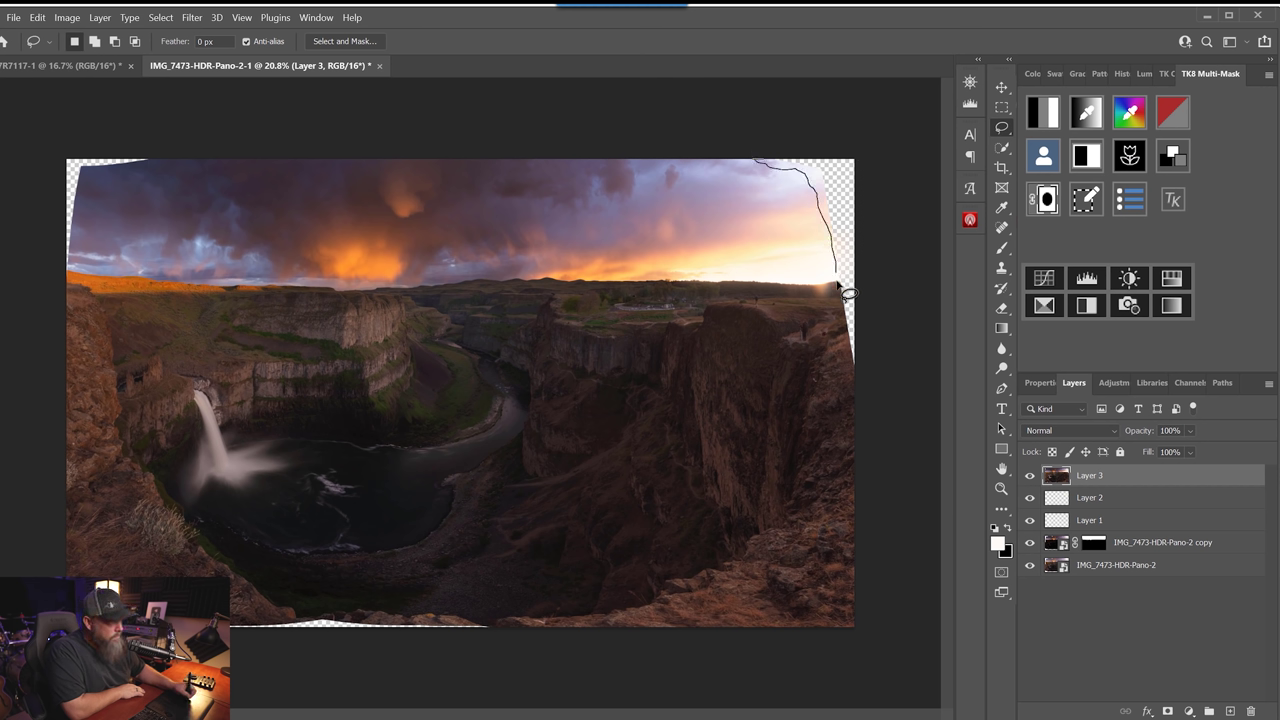
{"action": "left_click_drag", "start_coordinate": [815, 115], "coordinate": [714, 110]}
{"action": "right_click", "coordinate": [866, 186]}
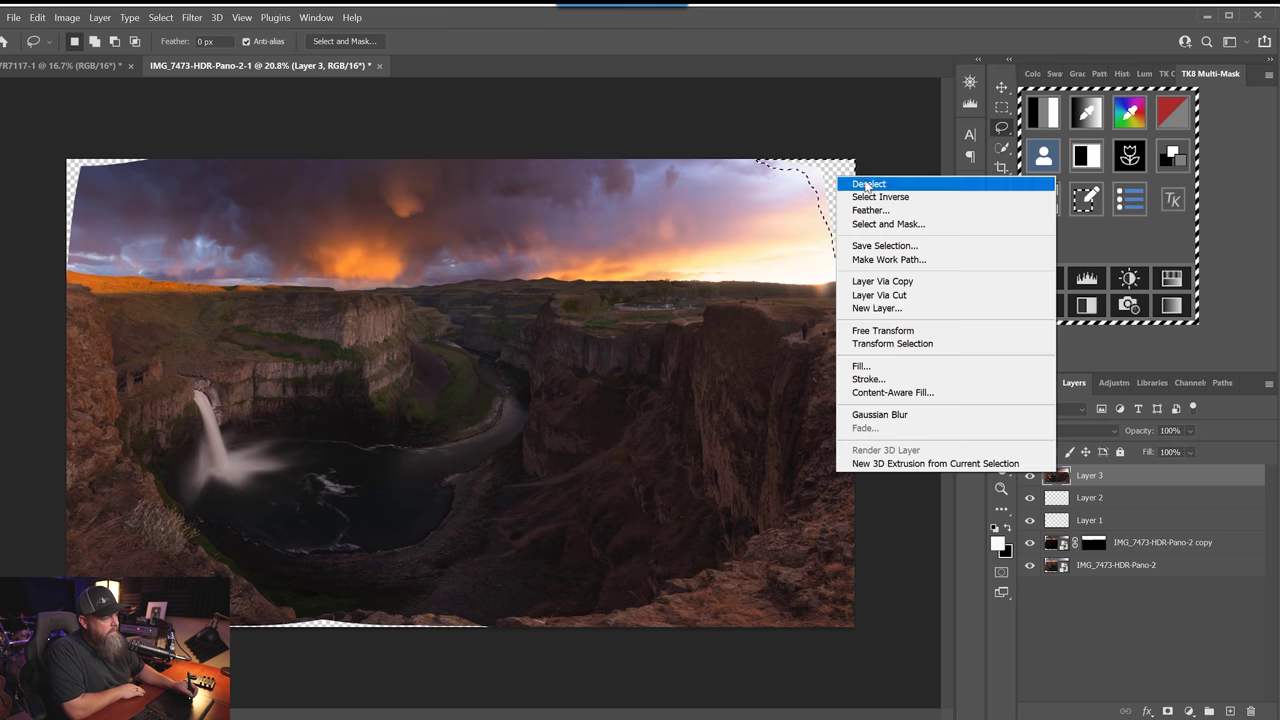
{"action": "left_click", "coordinate": [905, 393]}
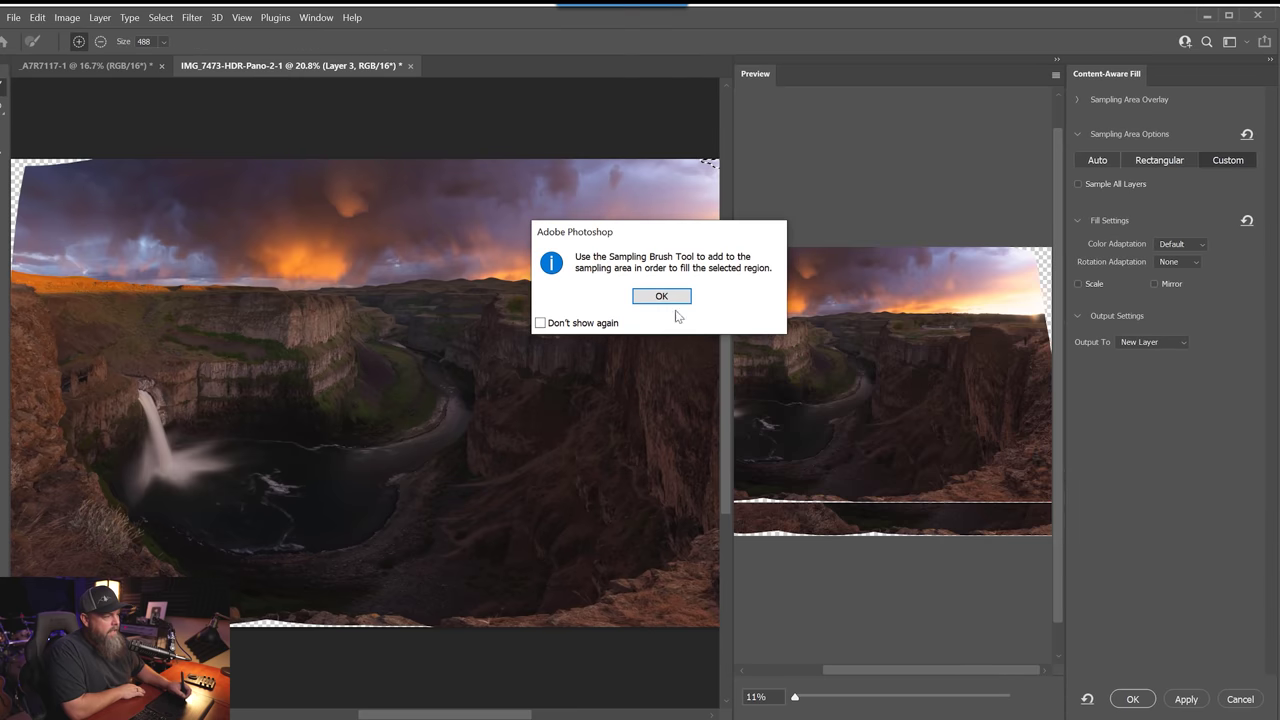
{"action": "left_click", "coordinate": [662, 296]}
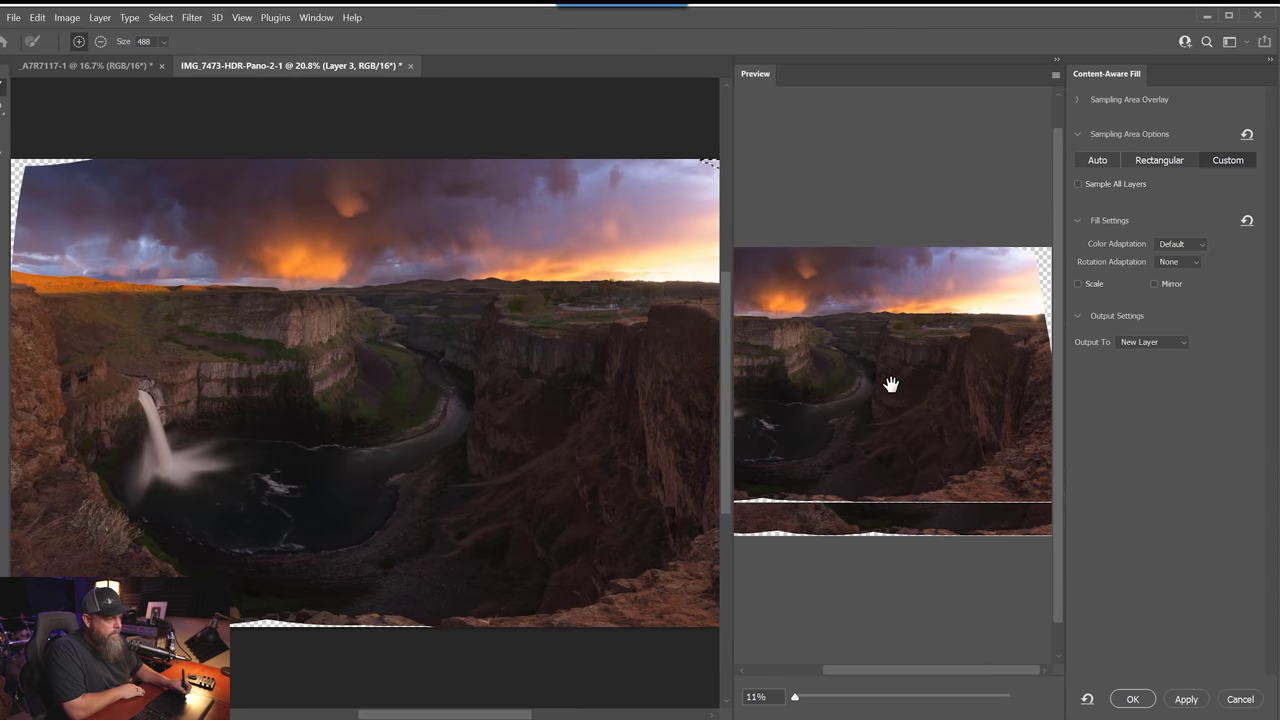
{"action": "left_click_drag", "start_coordinate": [526, 713], "coordinate": [614, 709]}
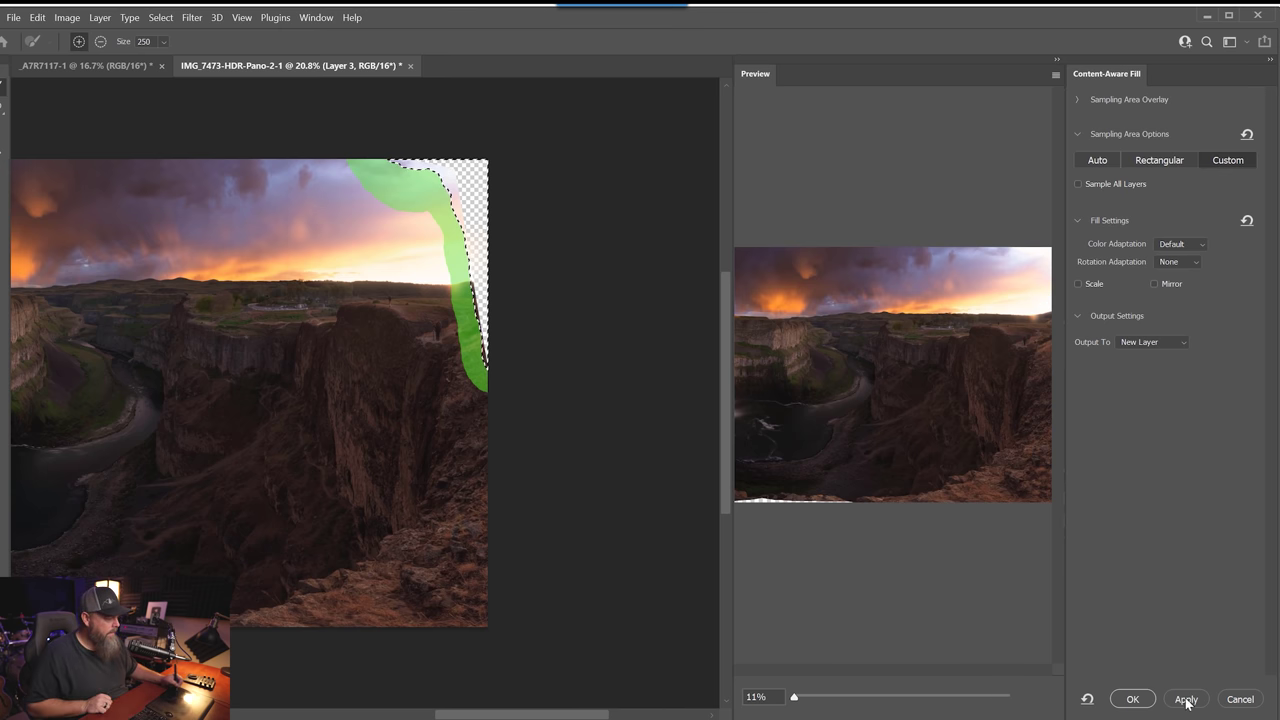
{"action": "left_click", "coordinate": [1134, 699]}
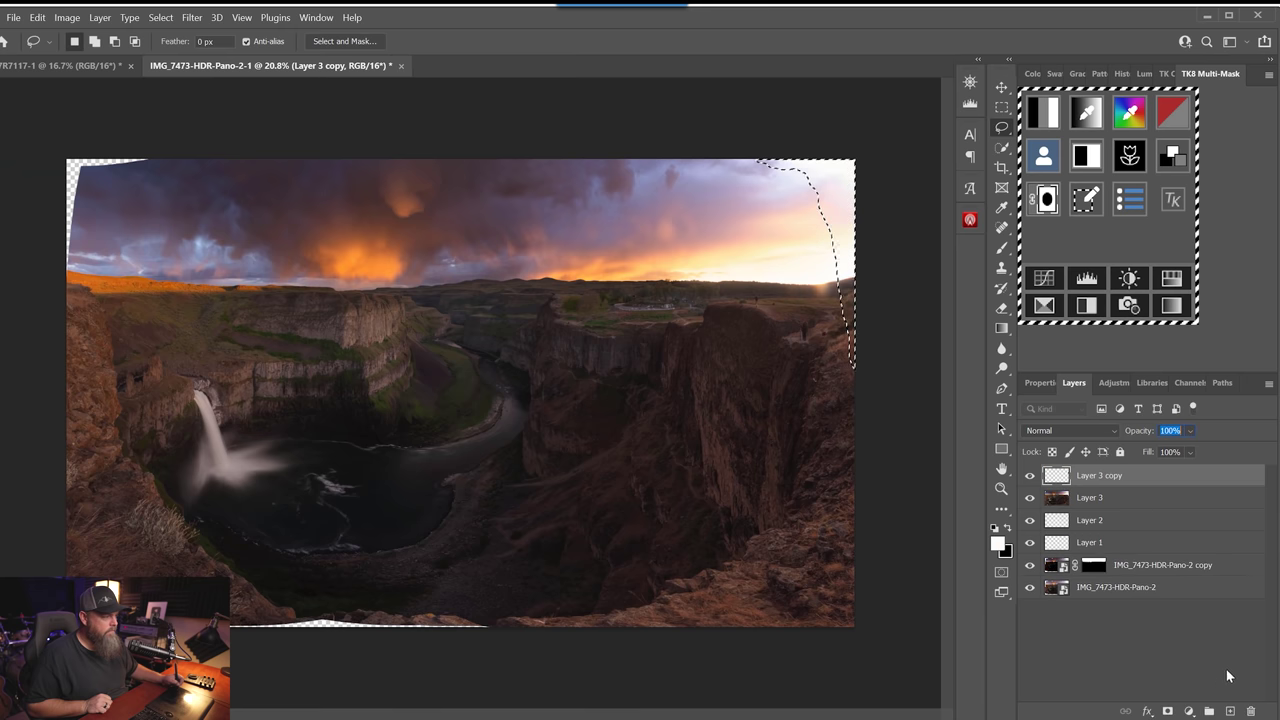
{"action": "key", "text": "ctrl+d"}
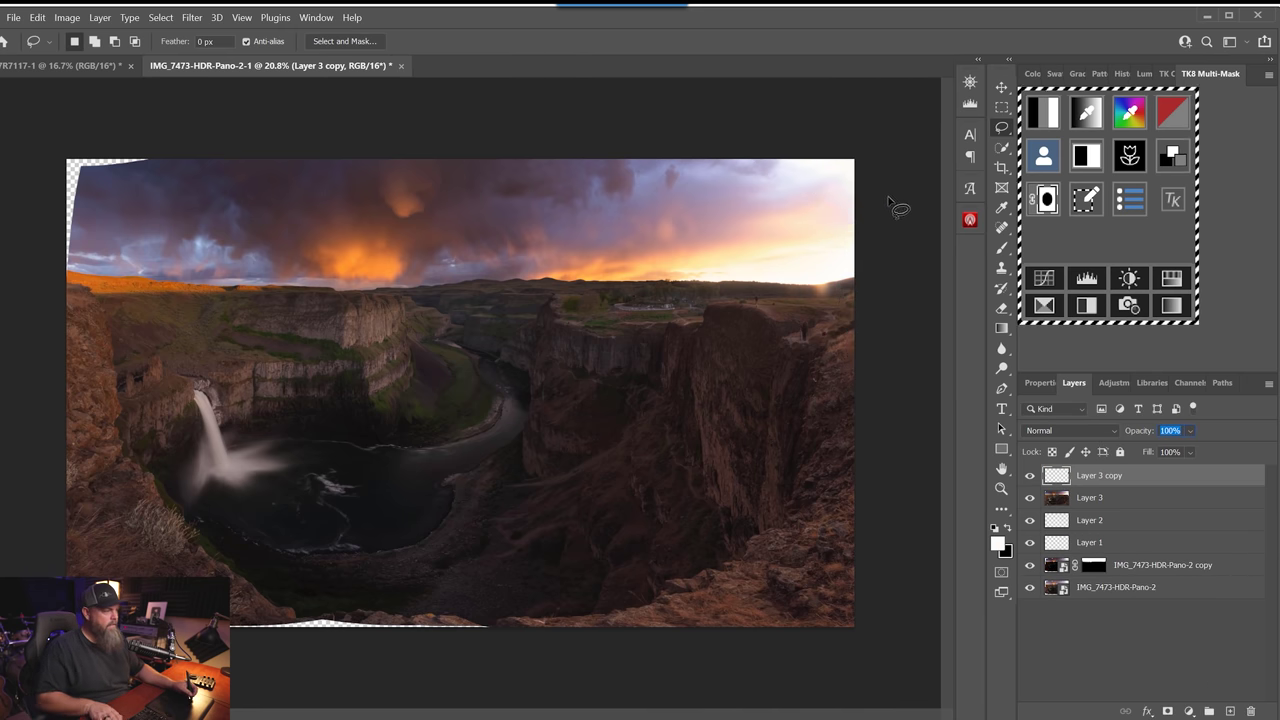
{"action": "mouse_move", "coordinate": [826, 223]}
{"action": "left_mouse_down"}
{"action": "mouse_move", "coordinate": [860, 234]}
{"action": "mouse_move", "coordinate": [734, 343]}
{"action": "mouse_move", "coordinate": [617, 366]}
{"action": "left_mouse_up"}
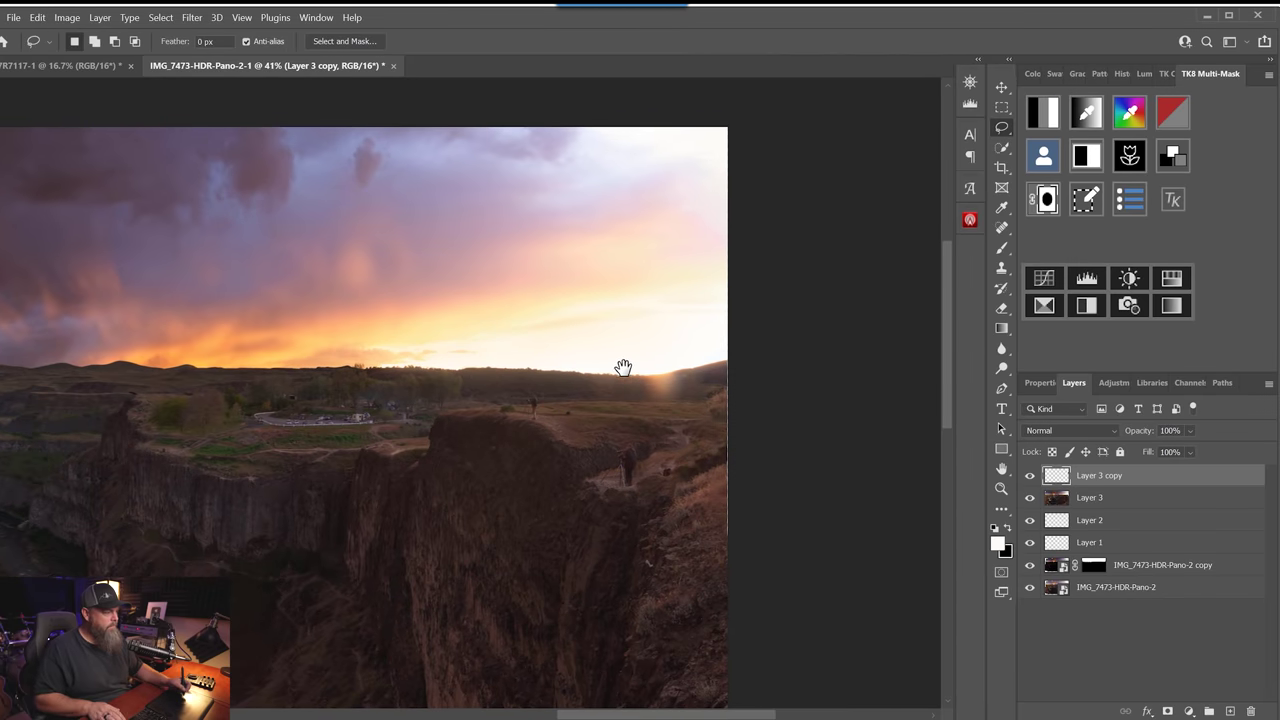
{"action": "left_click", "coordinate": [1030, 476]}
{"action": "left_click", "coordinate": [1030, 476]}
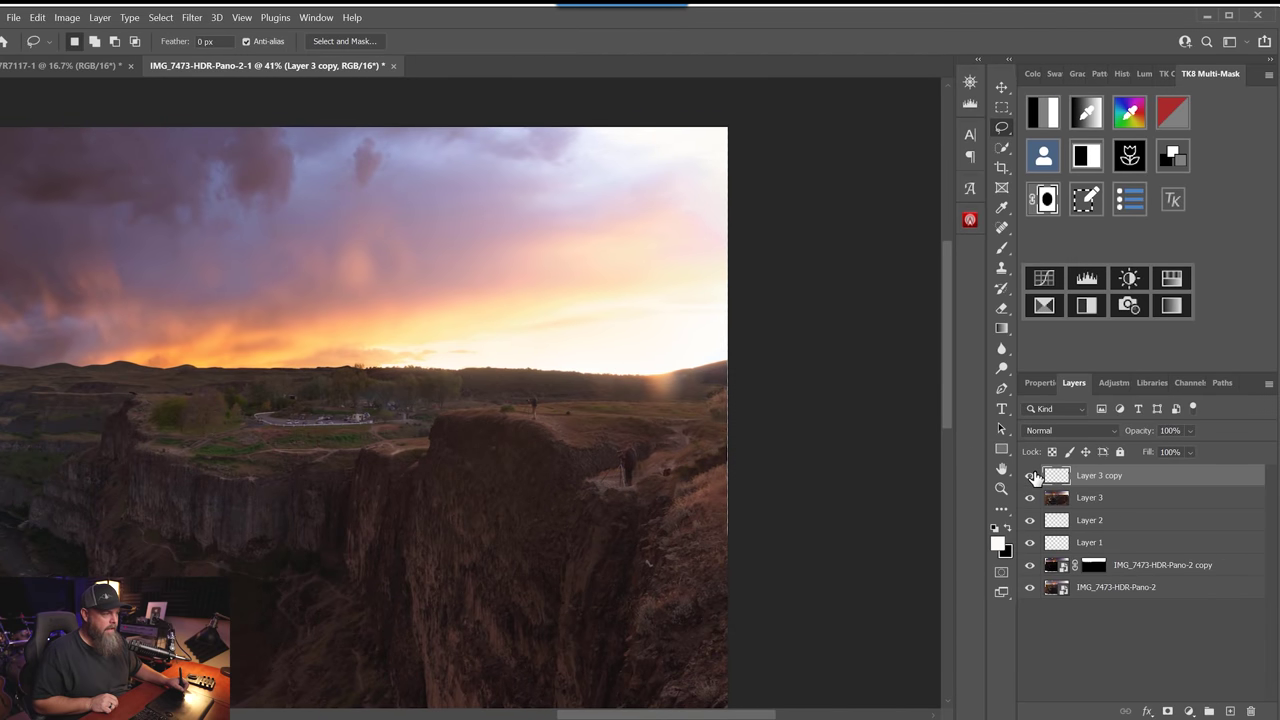
- Lasso the empty strip along Layer 3's lower edge and content-aware fill it onto a new layer, sampling the neighbouring foreground rock
{"action": "mouse_move", "coordinate": [394, 543]}
{"action": "left_mouse_down"}
{"action": "mouse_move", "coordinate": [546, 220]}
{"action": "mouse_move", "coordinate": [569, 394]}
{"action": "mouse_move", "coordinate": [481, 404]}
{"action": "mouse_move", "coordinate": [734, 291]}
{"action": "mouse_move", "coordinate": [763, 317]}
{"action": "left_mouse_up"}
{"action": "left_click_drag", "start_coordinate": [575, 516], "coordinate": [508, 647]}
{"action": "key", "text": "alt+bracketleft"}
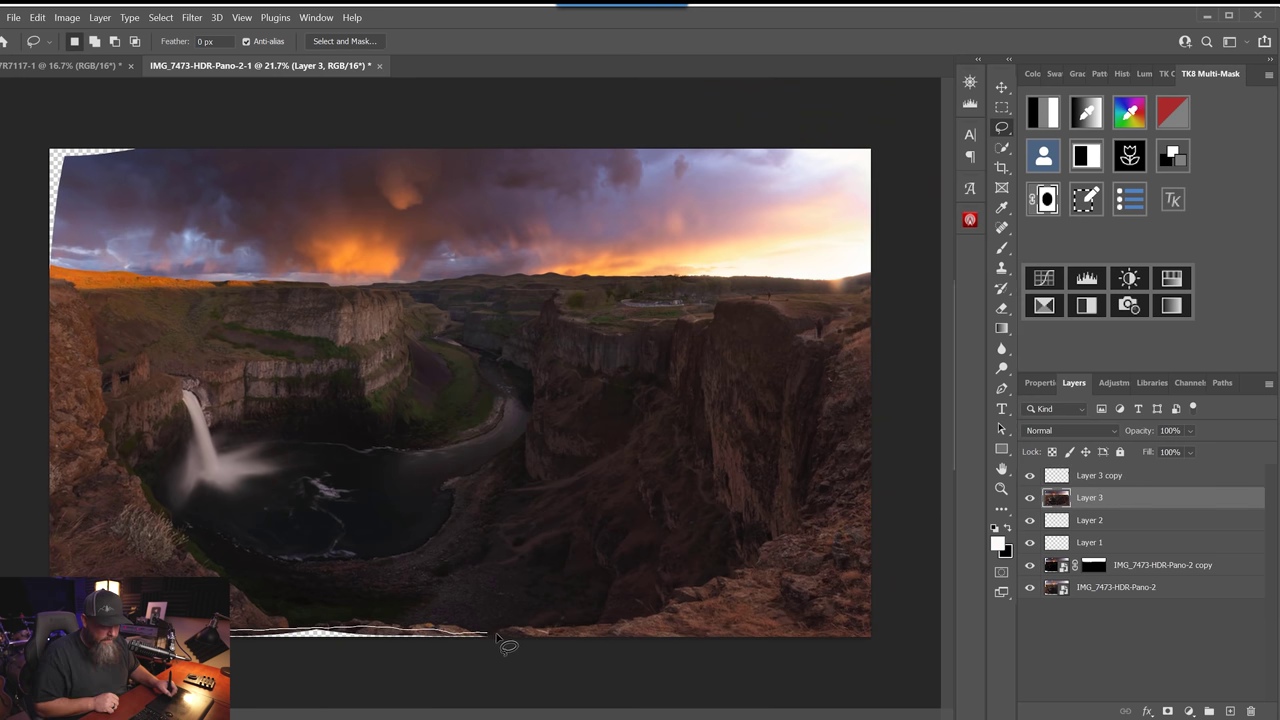
{"action": "left_click", "coordinate": [1058, 498], "text": "ctrl"}
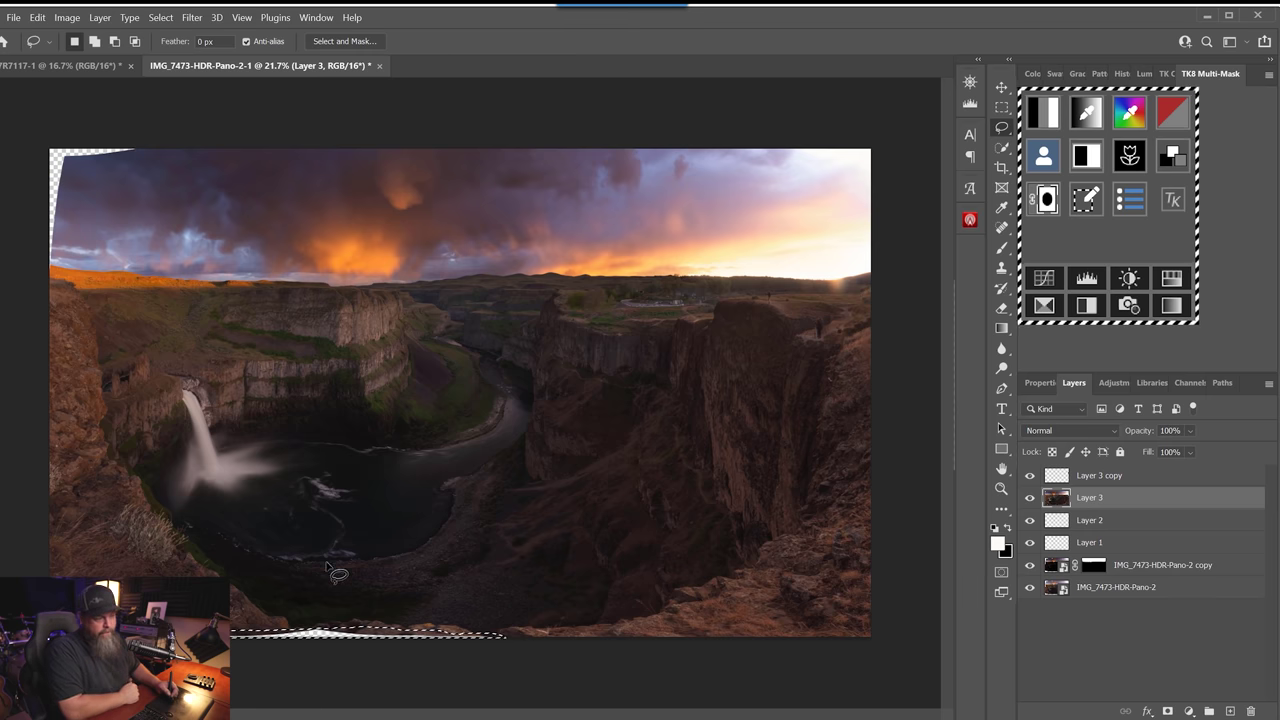
{"action": "right_click", "coordinate": [123, 331]}
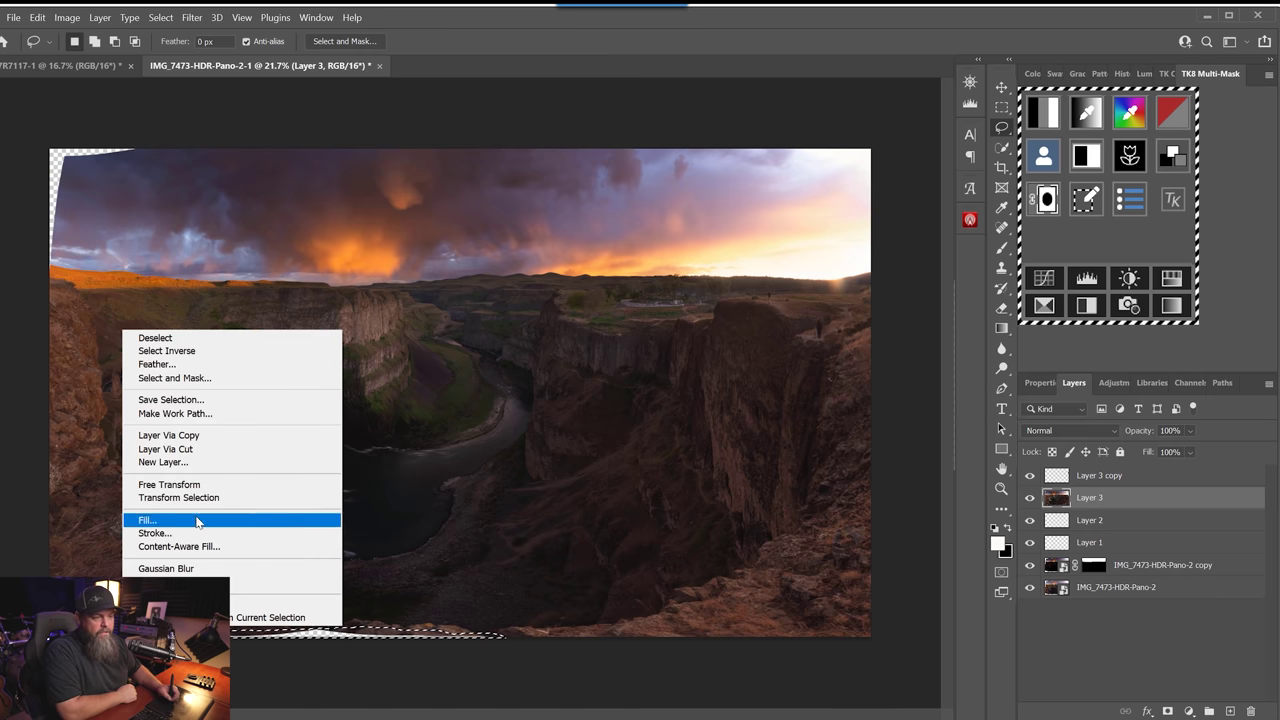
{"action": "left_click", "coordinate": [178, 546]}
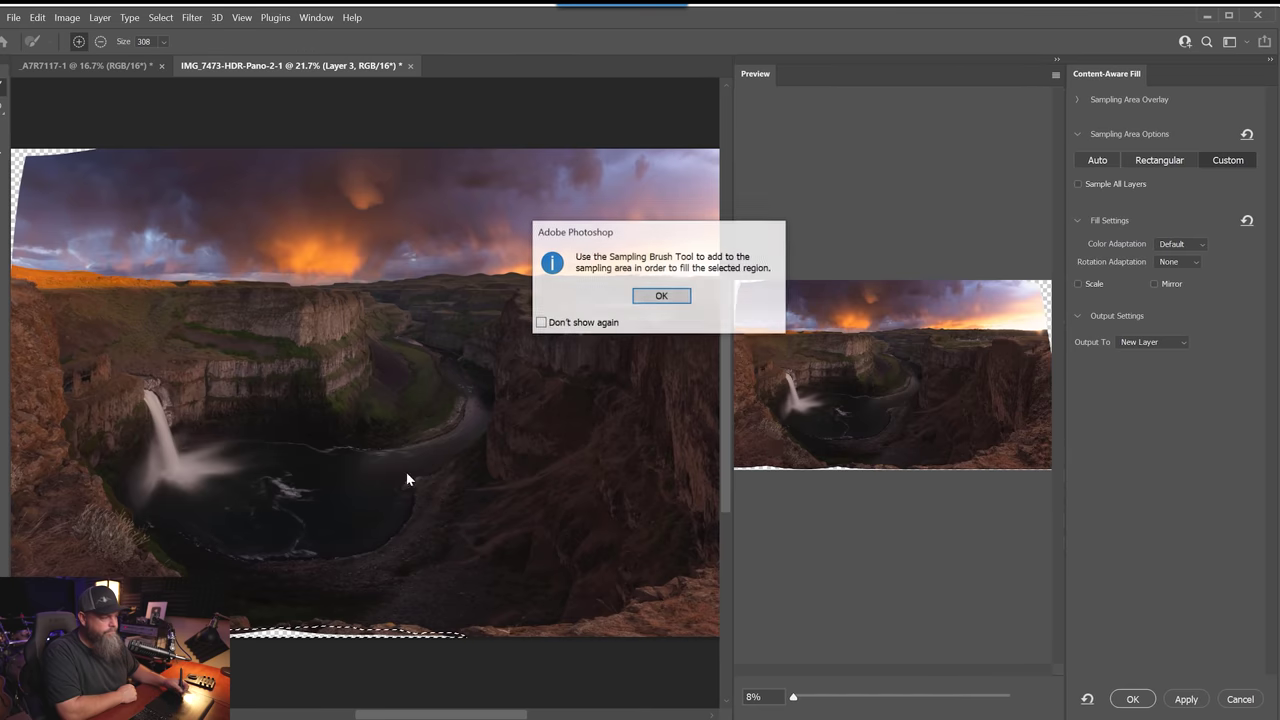
{"action": "left_click", "coordinate": [662, 297]}
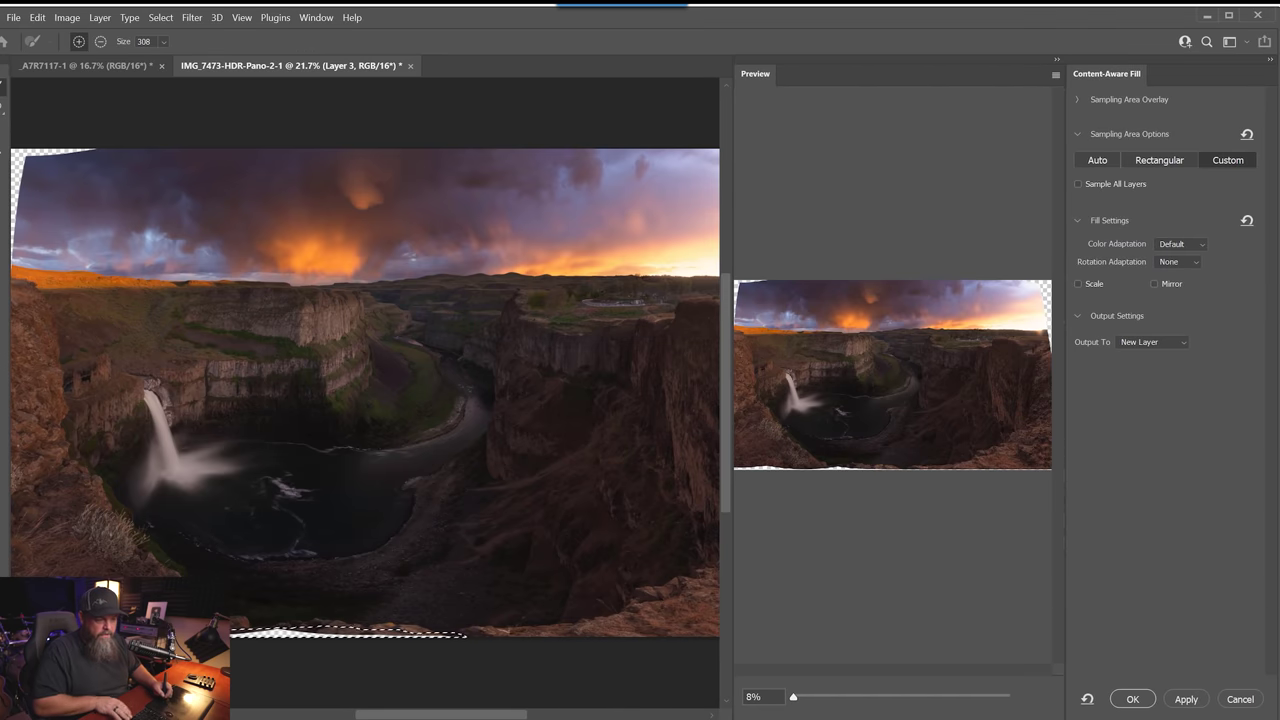
{"action": "left_click_drag", "start_coordinate": [406, 714], "coordinate": [379, 714]}
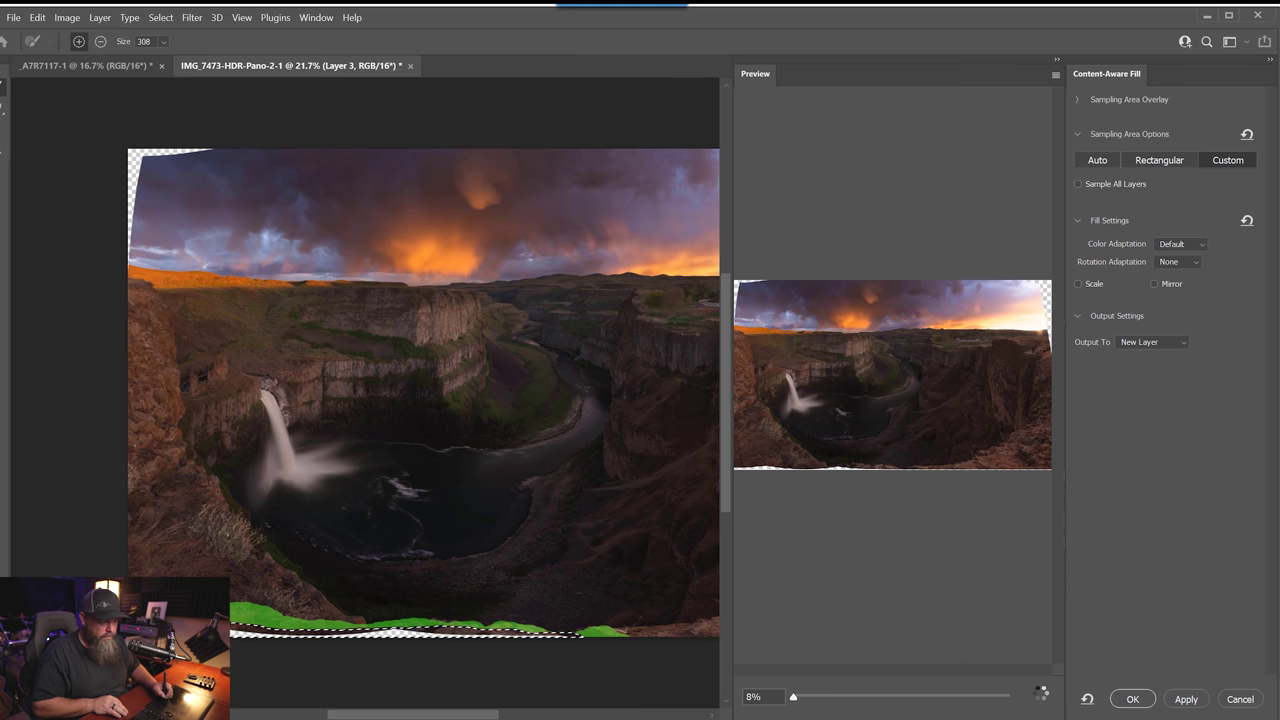
{"action": "scroll", "coordinate": [930, 409], "scroll_direction": "down", "scroll_amount": 3}
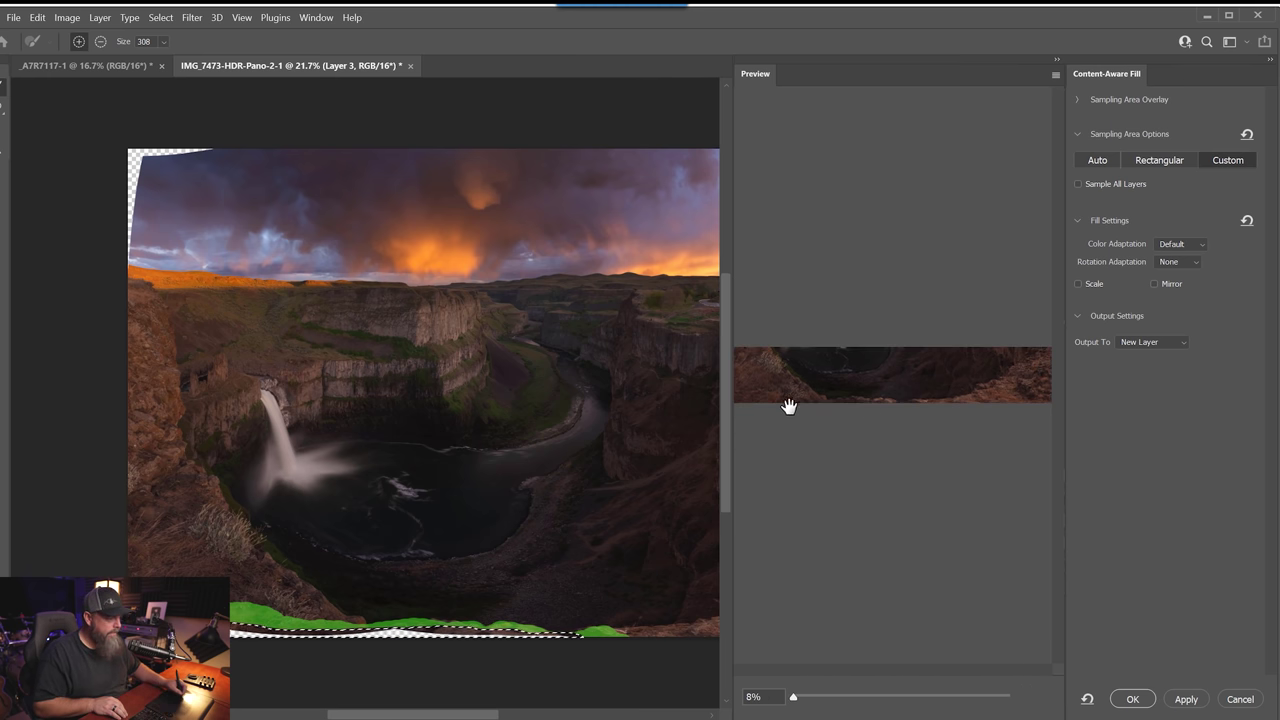
{"action": "left_click", "coordinate": [1132, 699]}
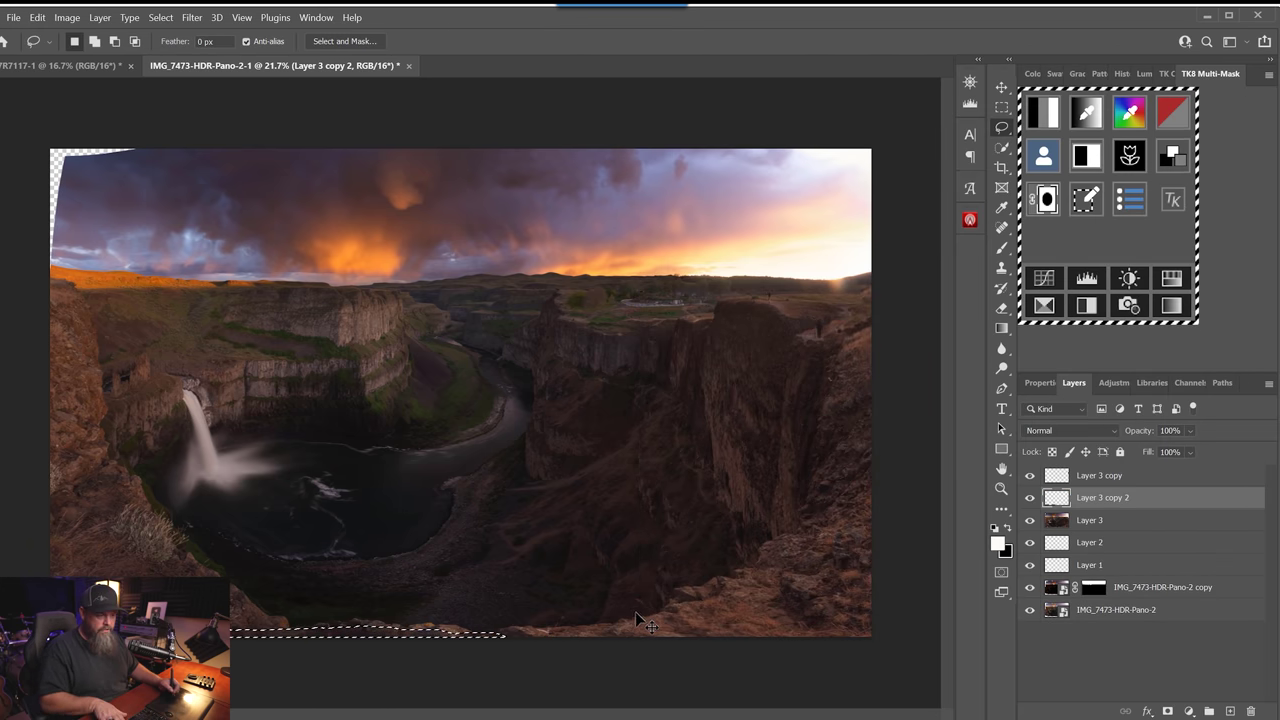
{"action": "key", "text": "ctrl+d"}
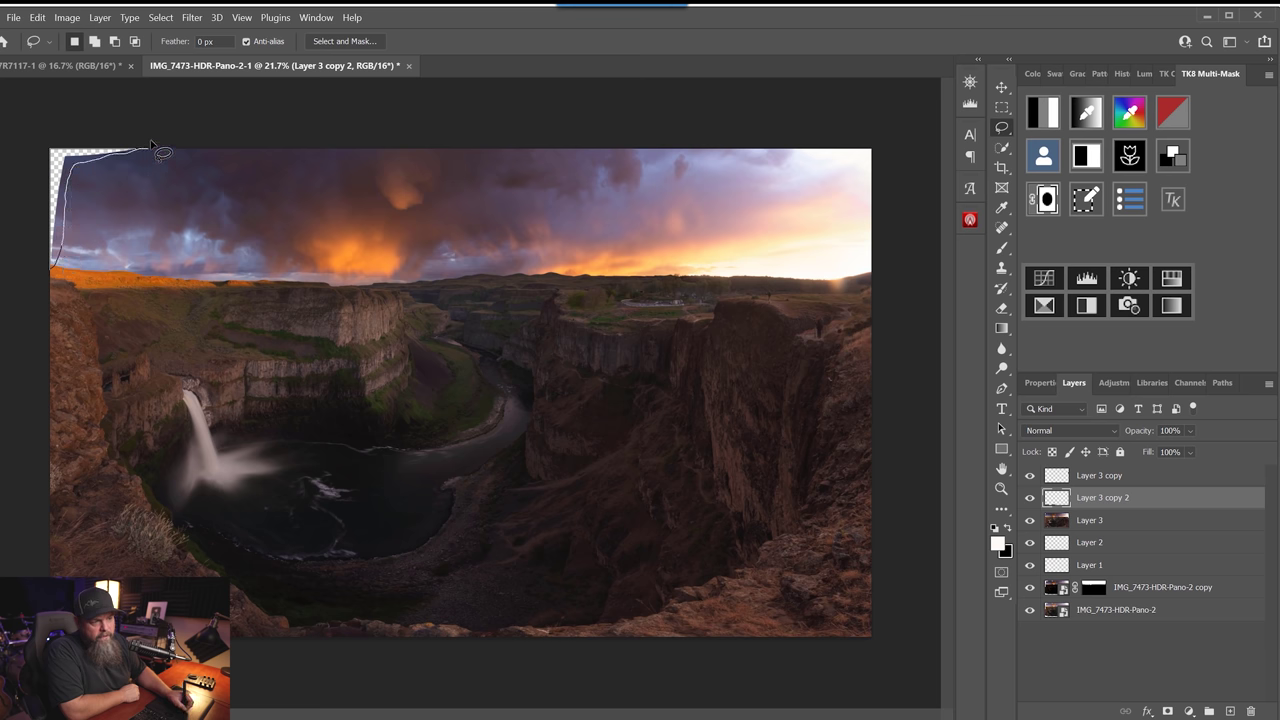
- Lasso the empty upper-left sky corner on Layer 3 and content-aware fill it onto a new layer, sampling the adjoining clouds
{"action": "left_click_drag", "start_coordinate": [155, 148], "coordinate": [148, 150]}
{"action": "left_click", "coordinate": [1064, 522]}
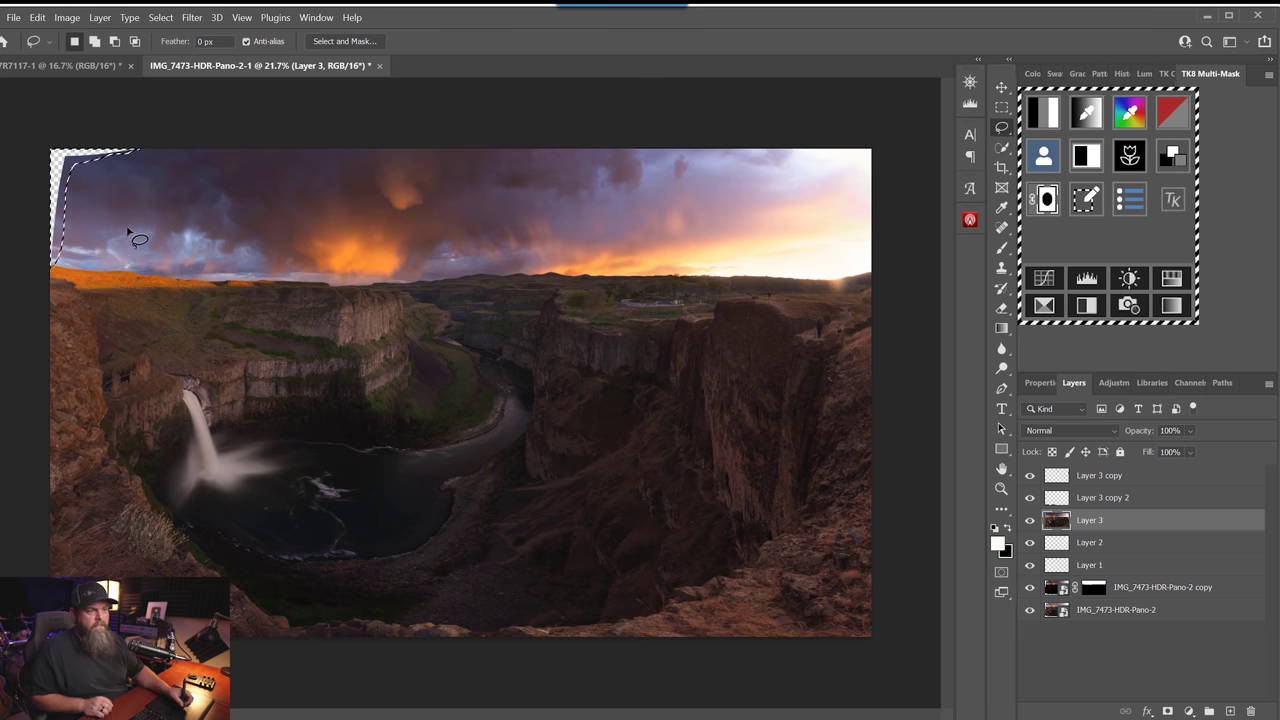
{"action": "right_click", "coordinate": [59, 162]}
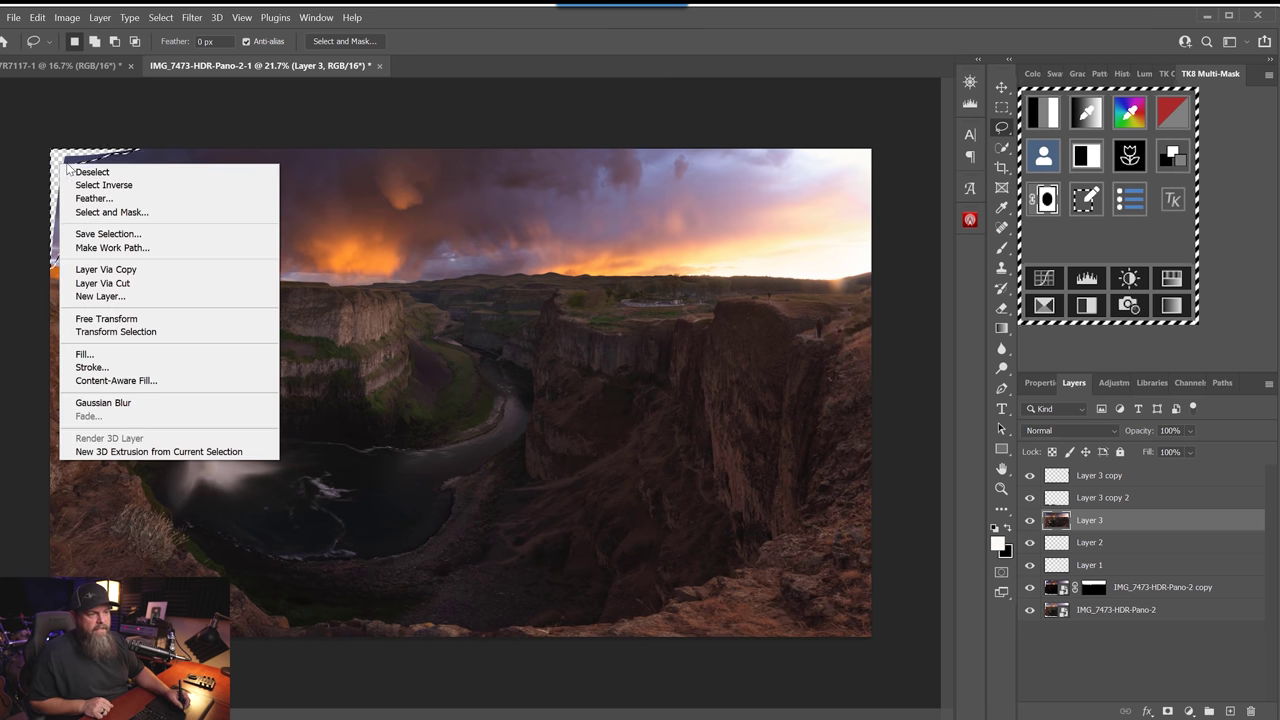
{"action": "left_click", "coordinate": [129, 381]}
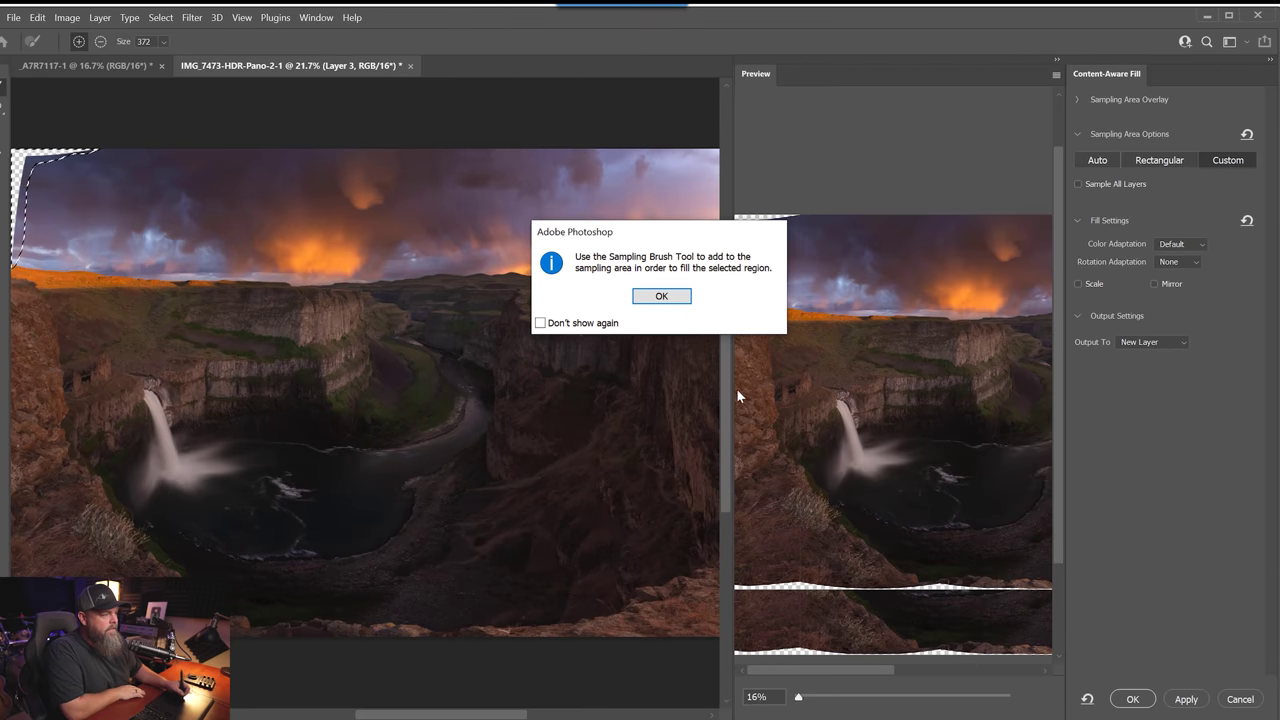
{"action": "key", "text": "Return"}
{"action": "mouse_move", "coordinate": [300, 150]}
{"action": "left_mouse_down"}
{"action": "mouse_move", "coordinate": [271, 143]}
{"action": "mouse_move", "coordinate": [207, 197]}
{"action": "left_mouse_up"}
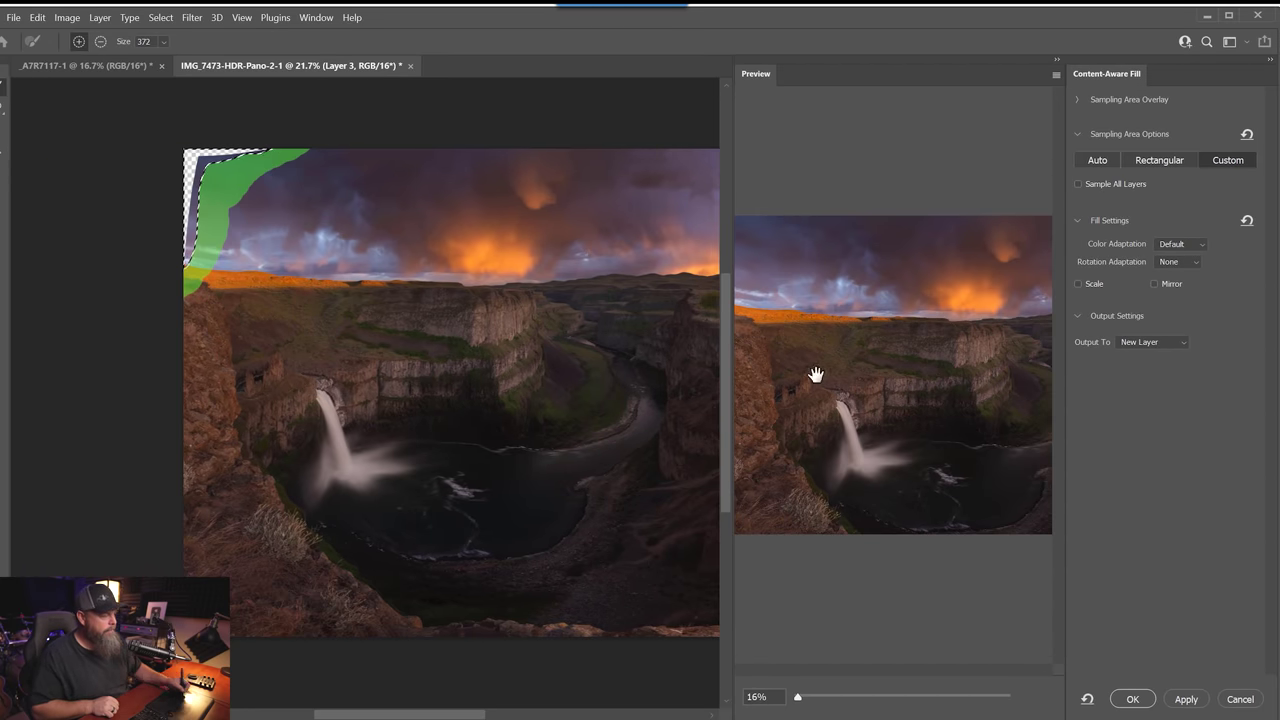
{"action": "left_click", "coordinate": [1133, 697]}
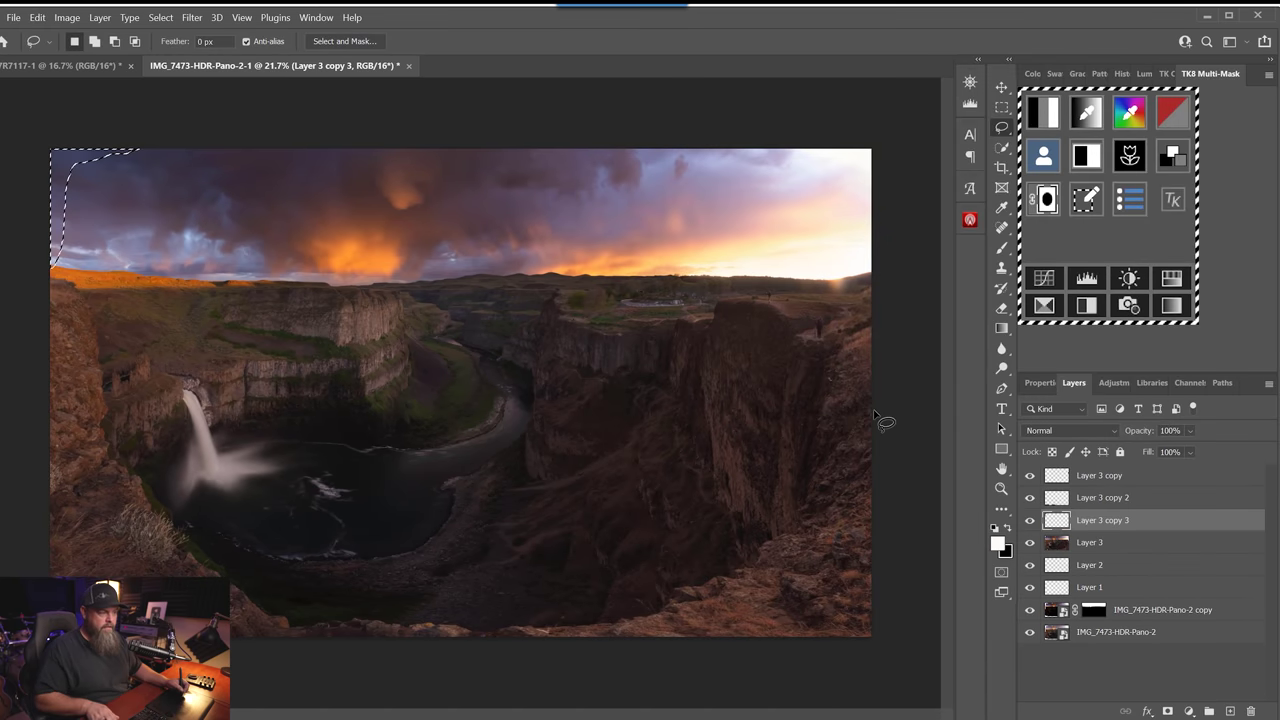
{"action": "key", "text": "ctrl+d"}
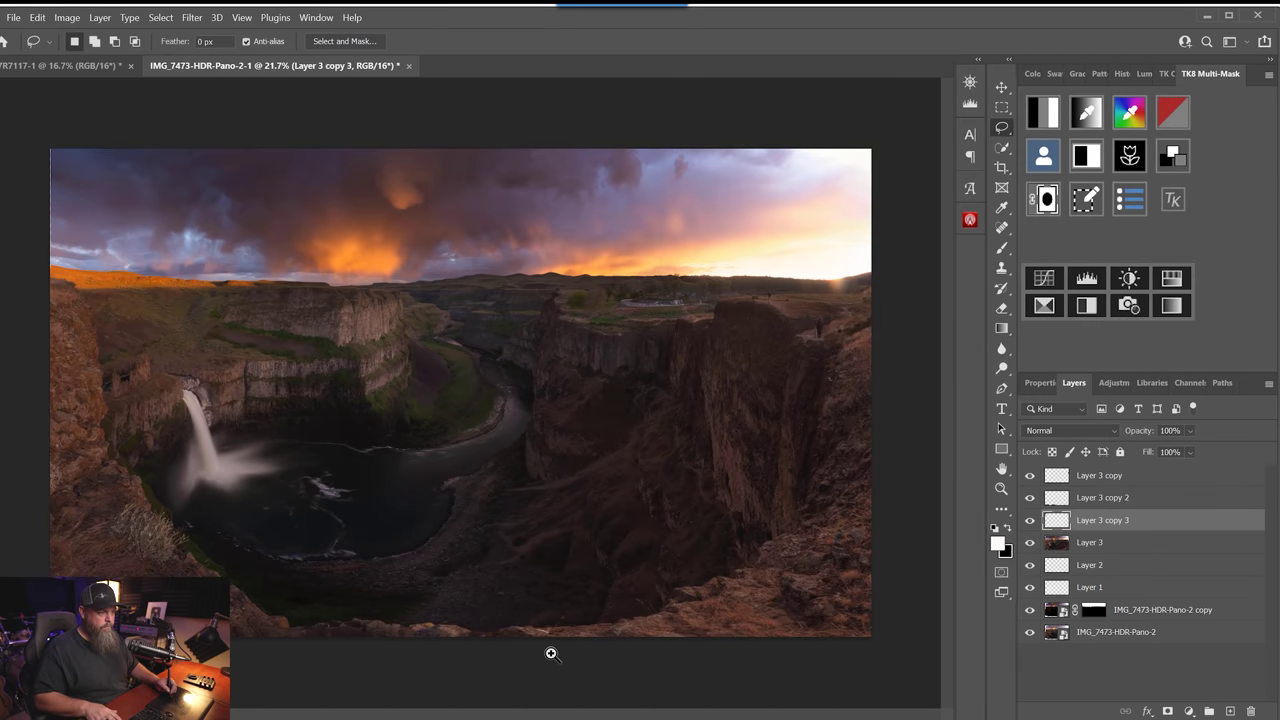
- Examine the filled upper corners and the sky across the panorama up close for brightness and blending
{"action": "mouse_move", "coordinate": [563, 634]}
{"action": "left_mouse_down"}
{"action": "mouse_move", "coordinate": [543, 640]}
{"action": "mouse_move", "coordinate": [573, 625]}
{"action": "left_mouse_up"}
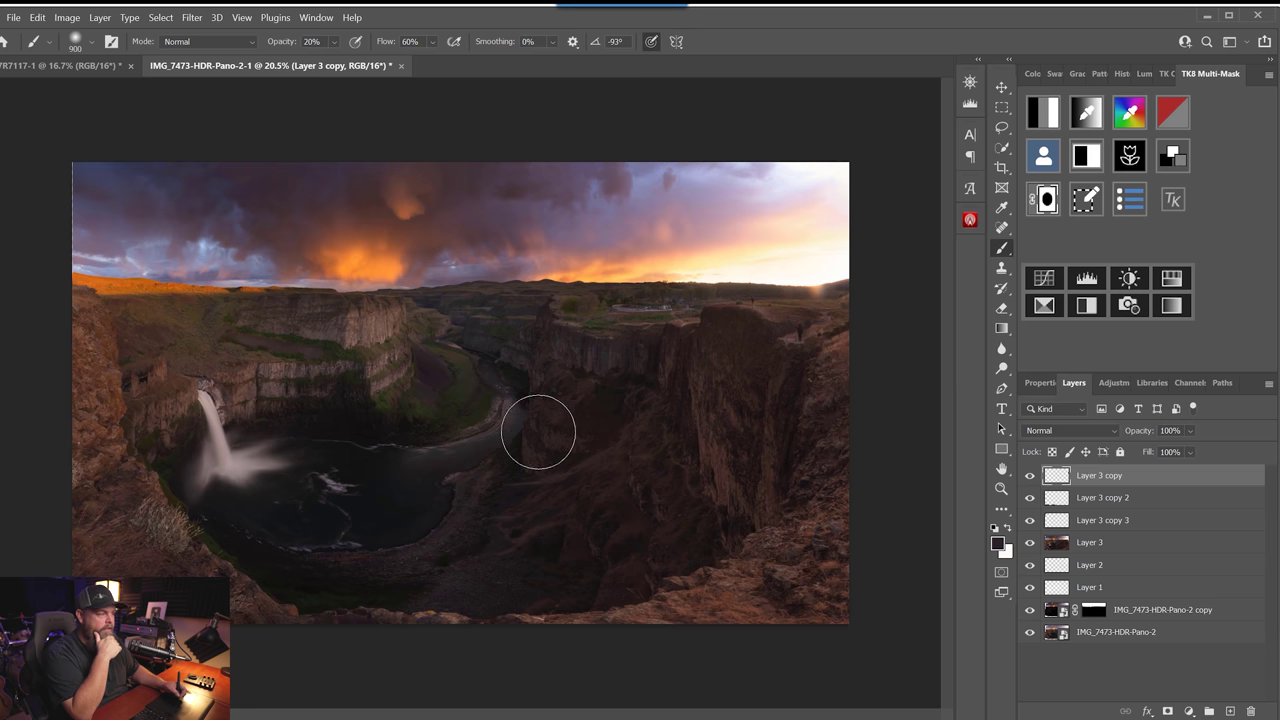
{"action": "left_click_drag", "start_coordinate": [803, 174], "coordinate": [506, 350]}
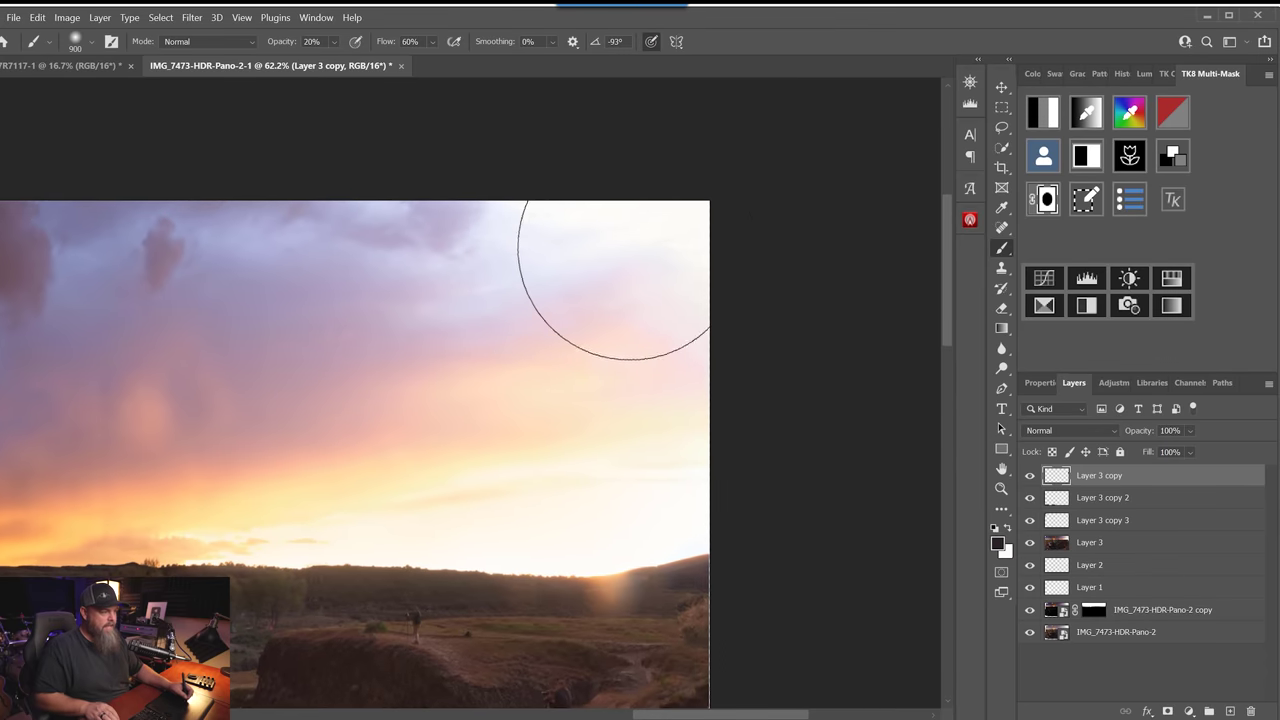
{"action": "left_click_drag", "start_coordinate": [617, 229], "coordinate": [660, 237]}
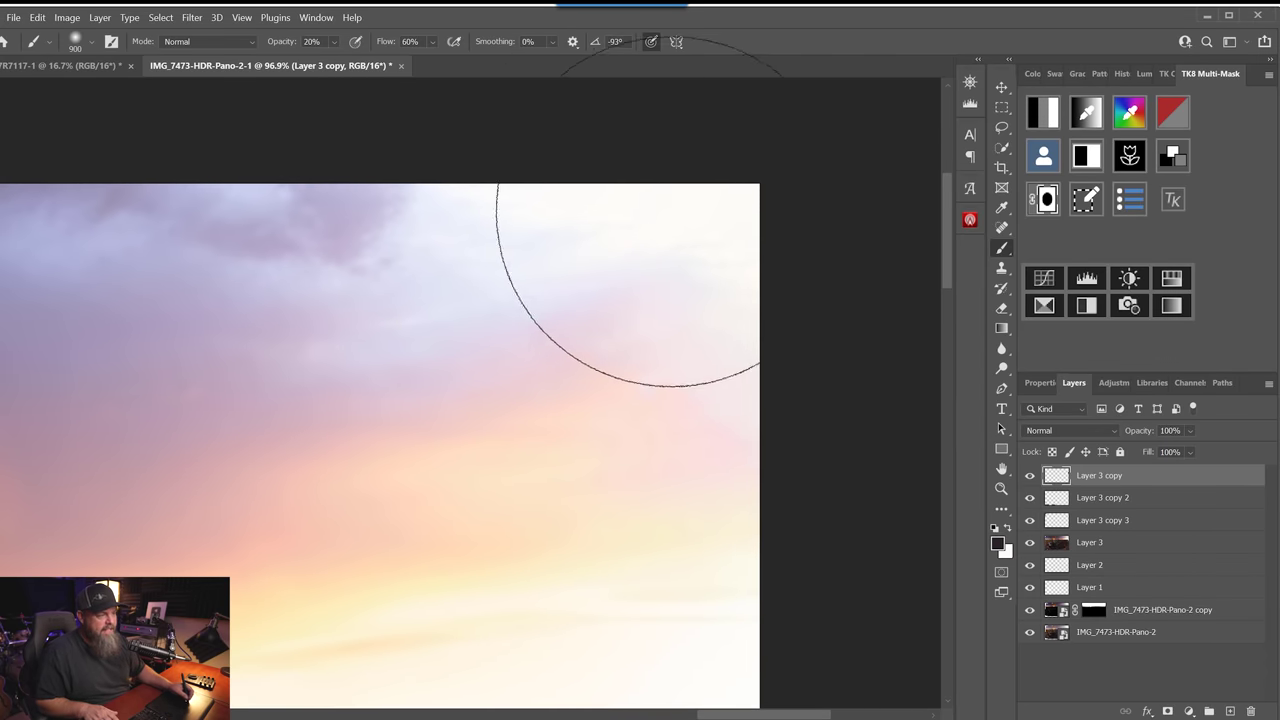
{"action": "left_click_drag", "start_coordinate": [657, 250], "coordinate": [614, 258]}
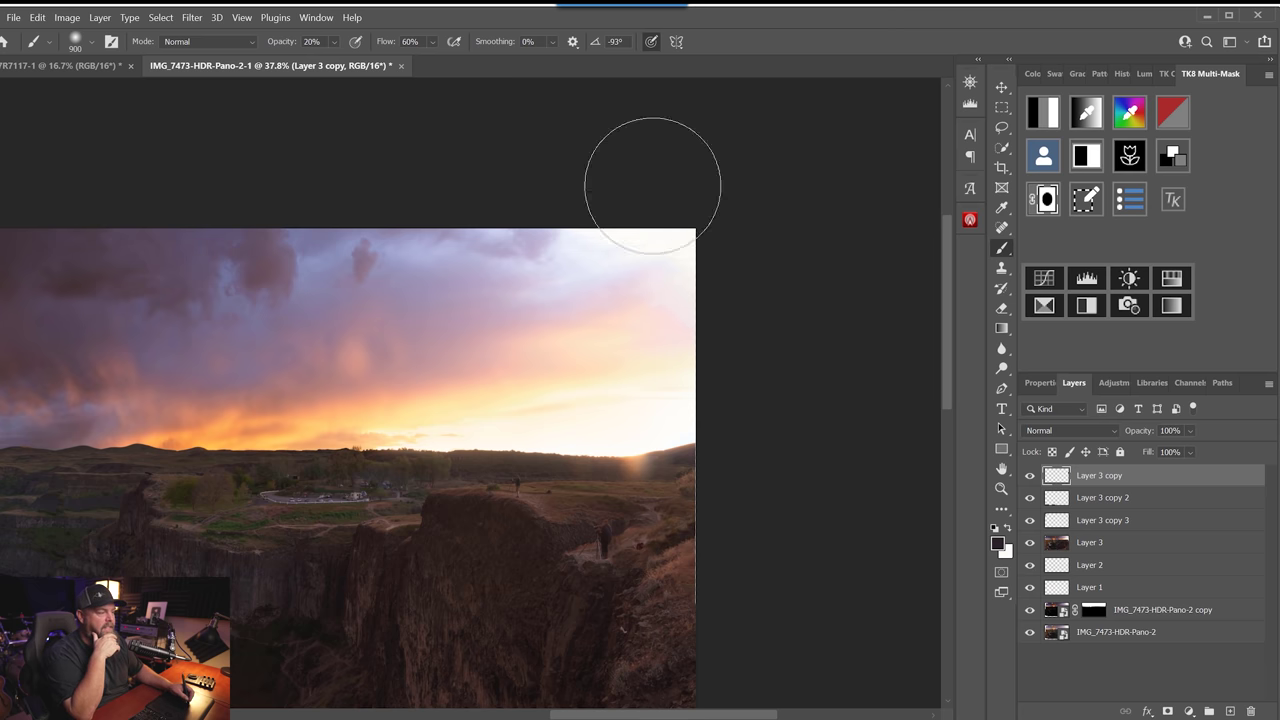
{"action": "mouse_move", "coordinate": [500, 297]}
{"action": "left_mouse_down"}
{"action": "mouse_move", "coordinate": [700, 329]}
{"action": "mouse_move", "coordinate": [746, 350]}
{"action": "left_mouse_up"}
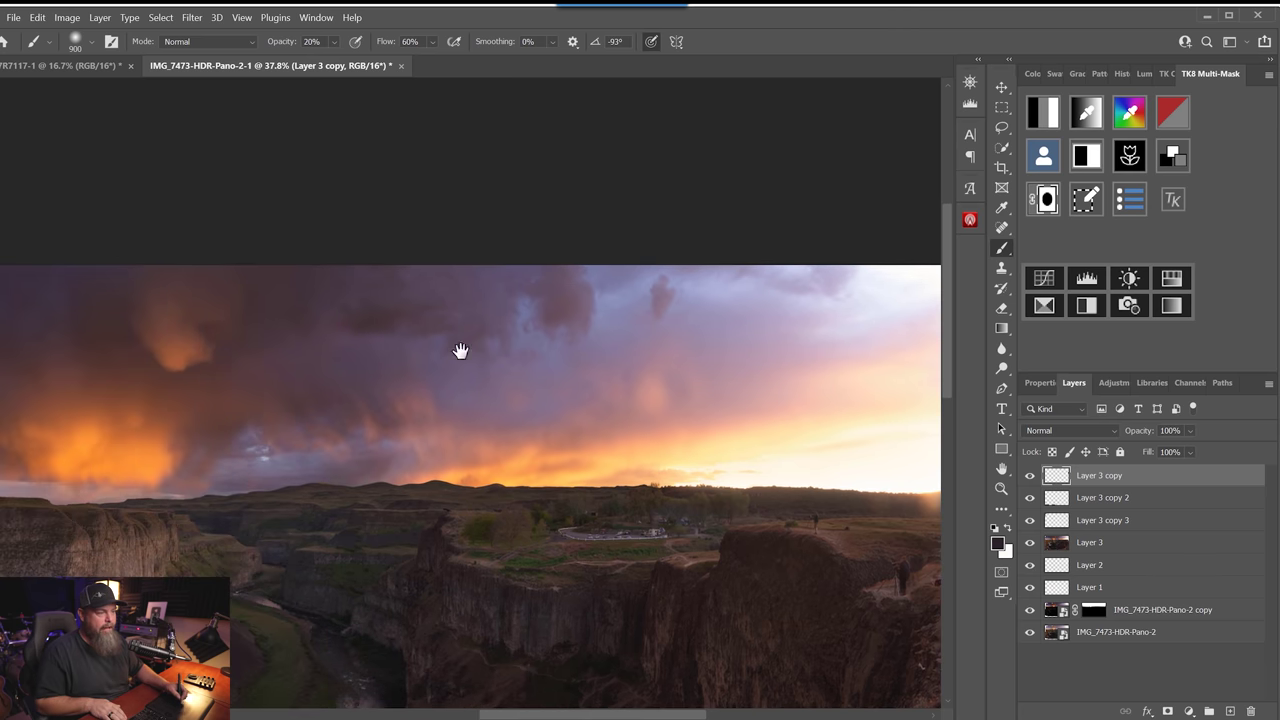
{"action": "scroll", "coordinate": [746, 350], "scroll_direction": "up", "scroll_amount": 3}
{"action": "left_click_drag", "start_coordinate": [477, 337], "coordinate": [407, 363]}
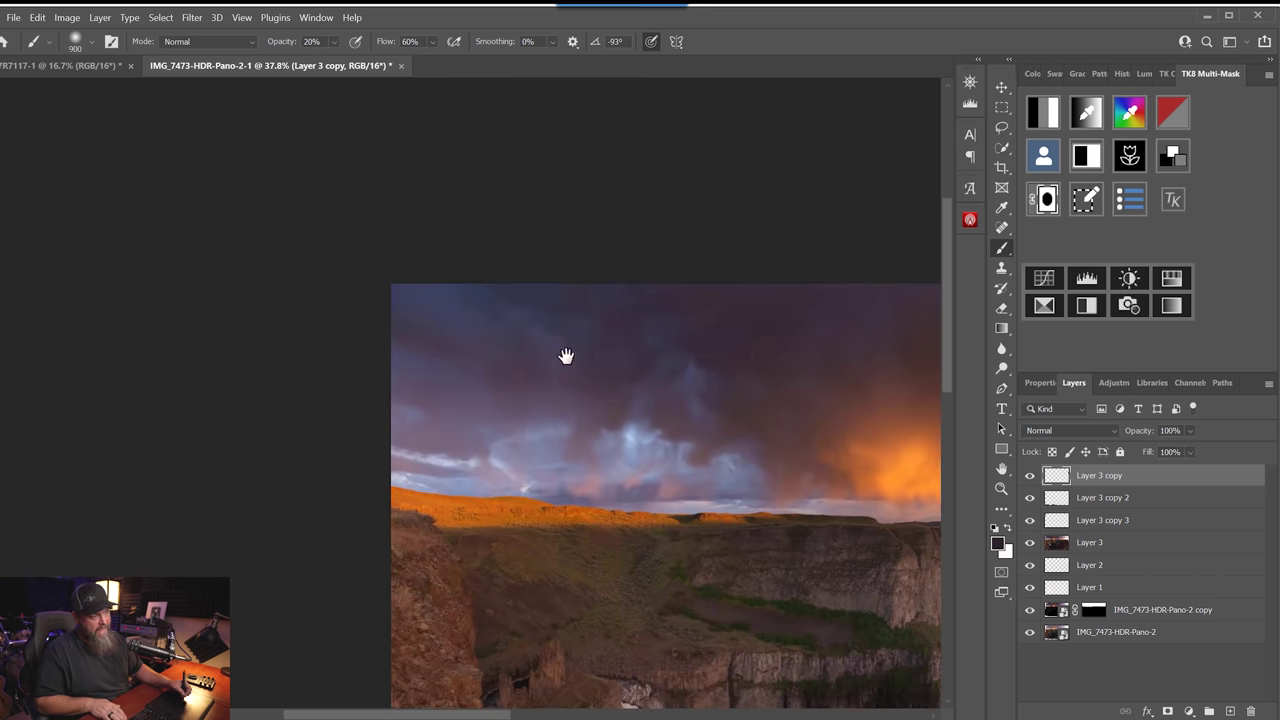
{"action": "left_click_drag", "start_coordinate": [522, 367], "coordinate": [289, 374]}
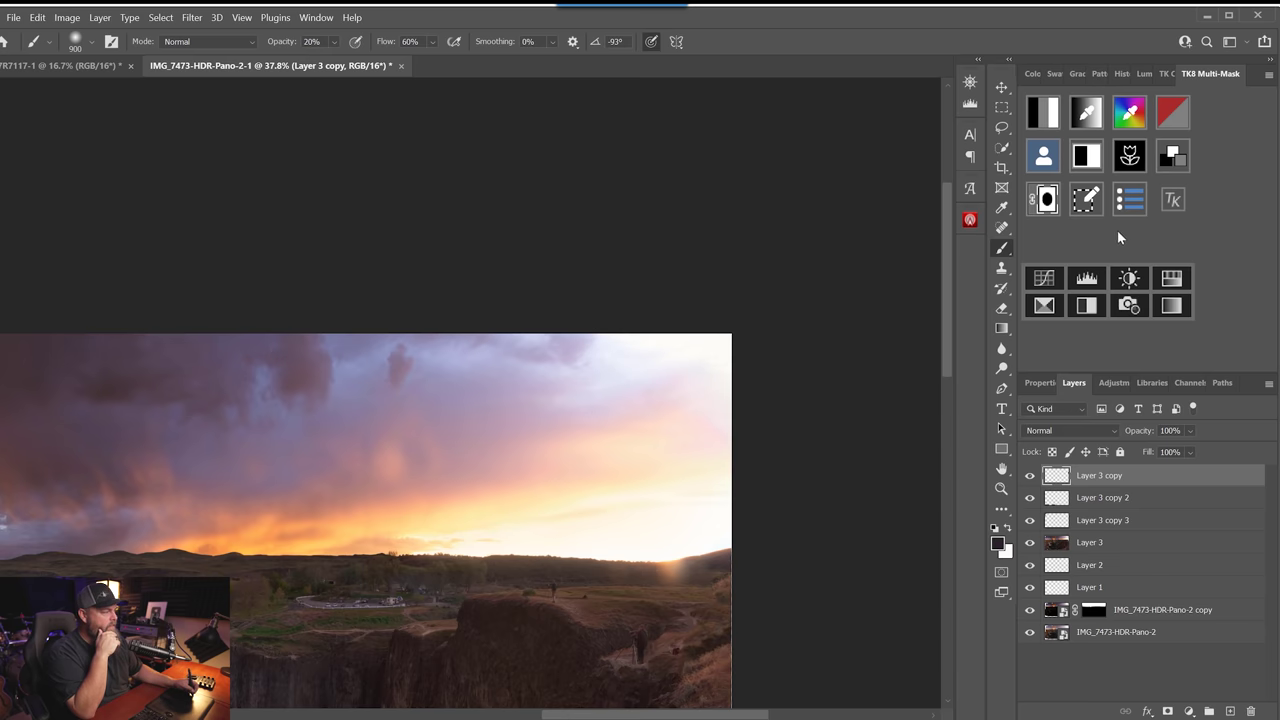
- Create a new layer and clone neighbouring cloud into the overly bright upper-right sky using Normal mode at 67% opacity
{"action": "left_click", "coordinate": [1231, 711]}
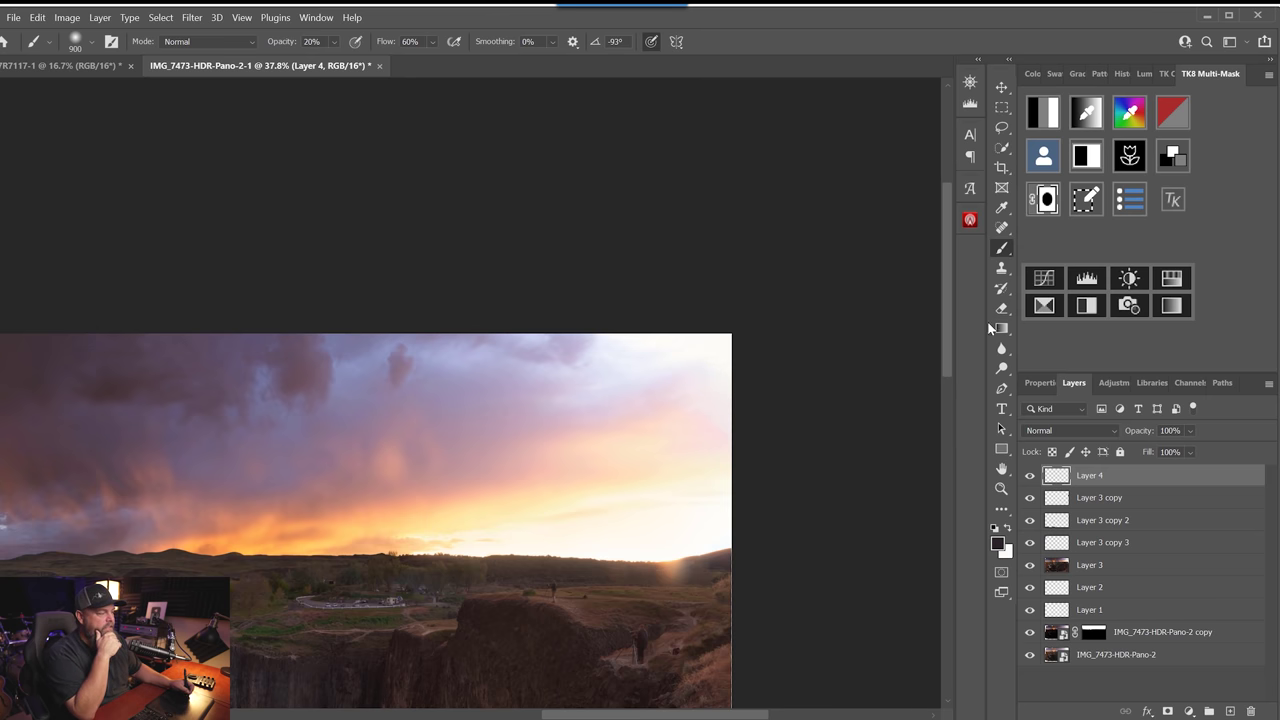
{"action": "left_click", "coordinate": [1001, 270]}
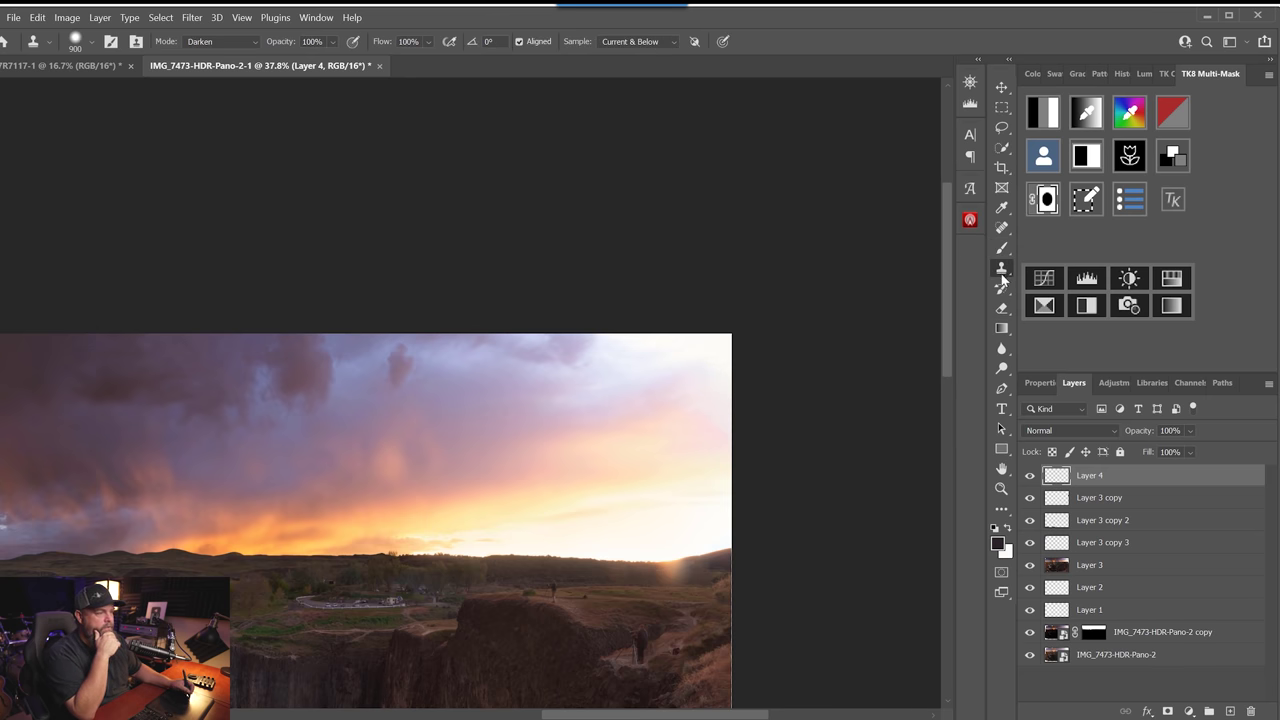
{"action": "left_click", "coordinate": [228, 41]}
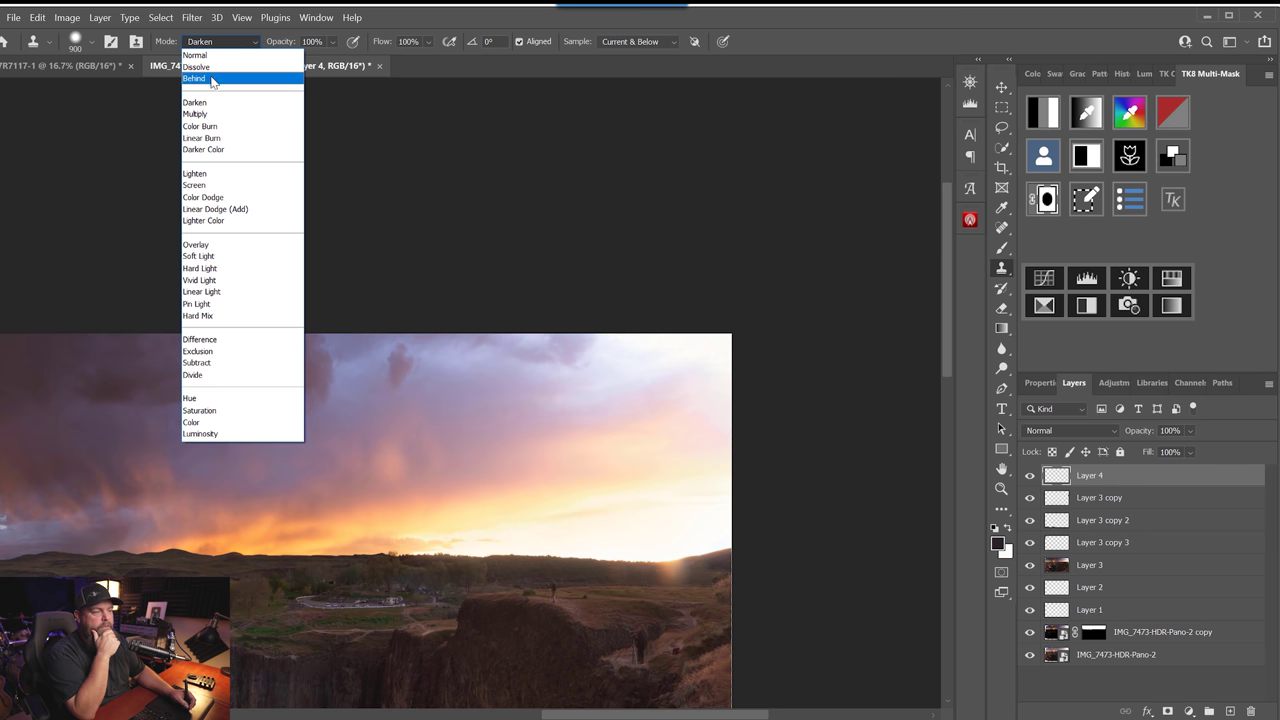
{"action": "left_click", "coordinate": [206, 56]}
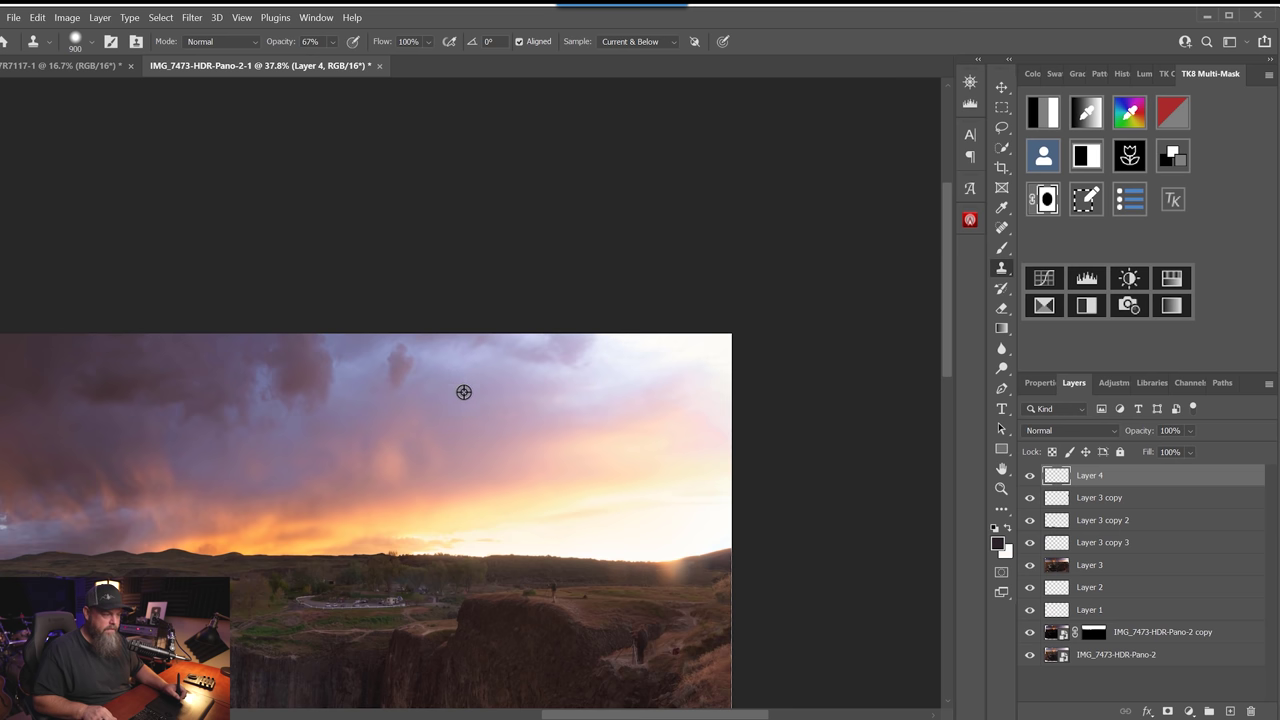
{"action": "left_click", "coordinate": [595, 390]}
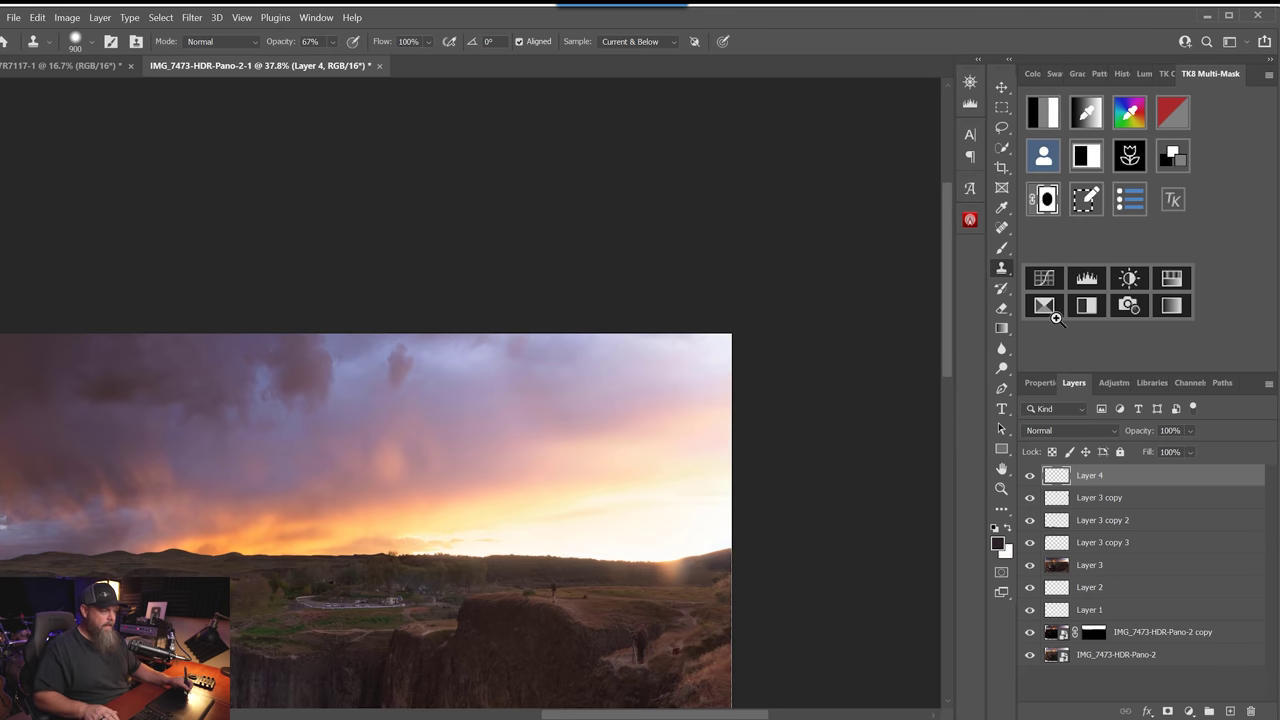
- Sample the small dark cloud with a 250 px Clone Stamp brush as the source for building up the bright sky on Layer 4
{"action": "left_click", "coordinate": [1030, 475]}
{"action": "key", "text": "ctrl+space"}
{"action": "left_click_drag", "start_coordinate": [526, 409], "coordinate": [581, 408]}
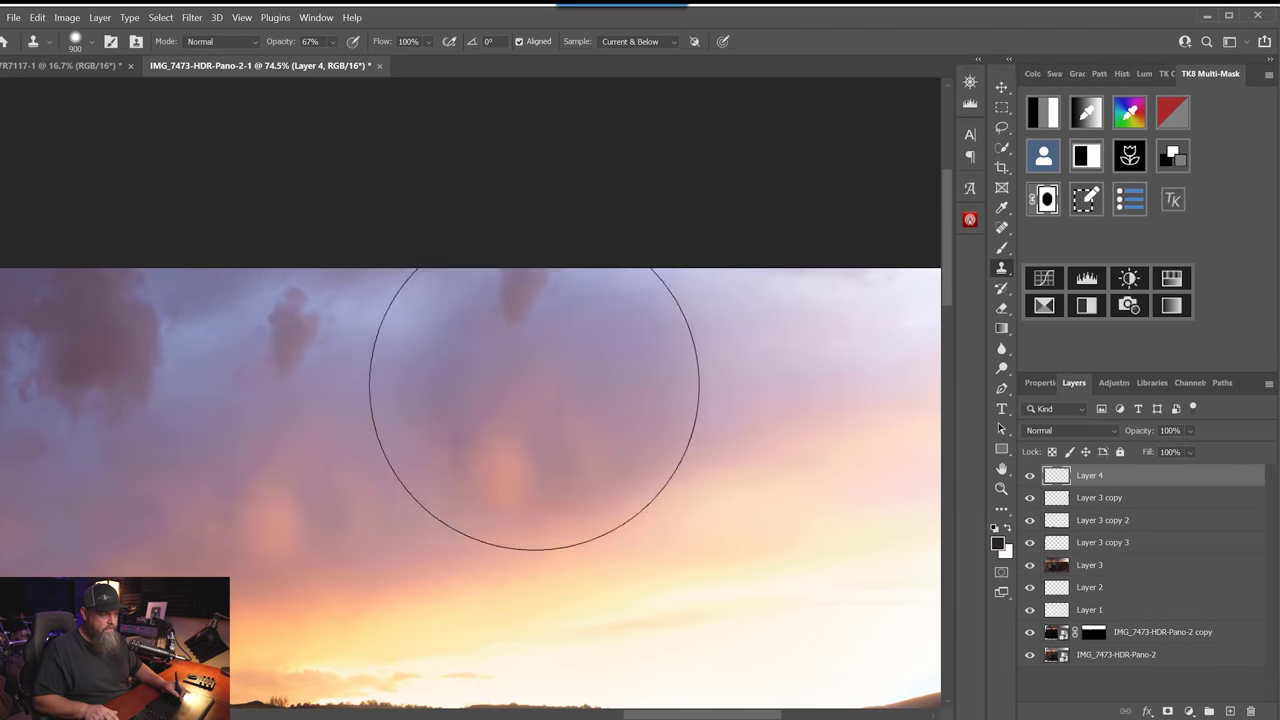
{"action": "key", "text": "bracketleft"}
{"action": "key", "text": "bracketleft"}
{"action": "key", "text": "bracketleft"}
{"action": "key", "text": "bracketleft"}
{"action": "key", "text": "bracketleft"}
{"action": "key", "text": "bracketleft"}
{"action": "key", "text": "bracketleft"}
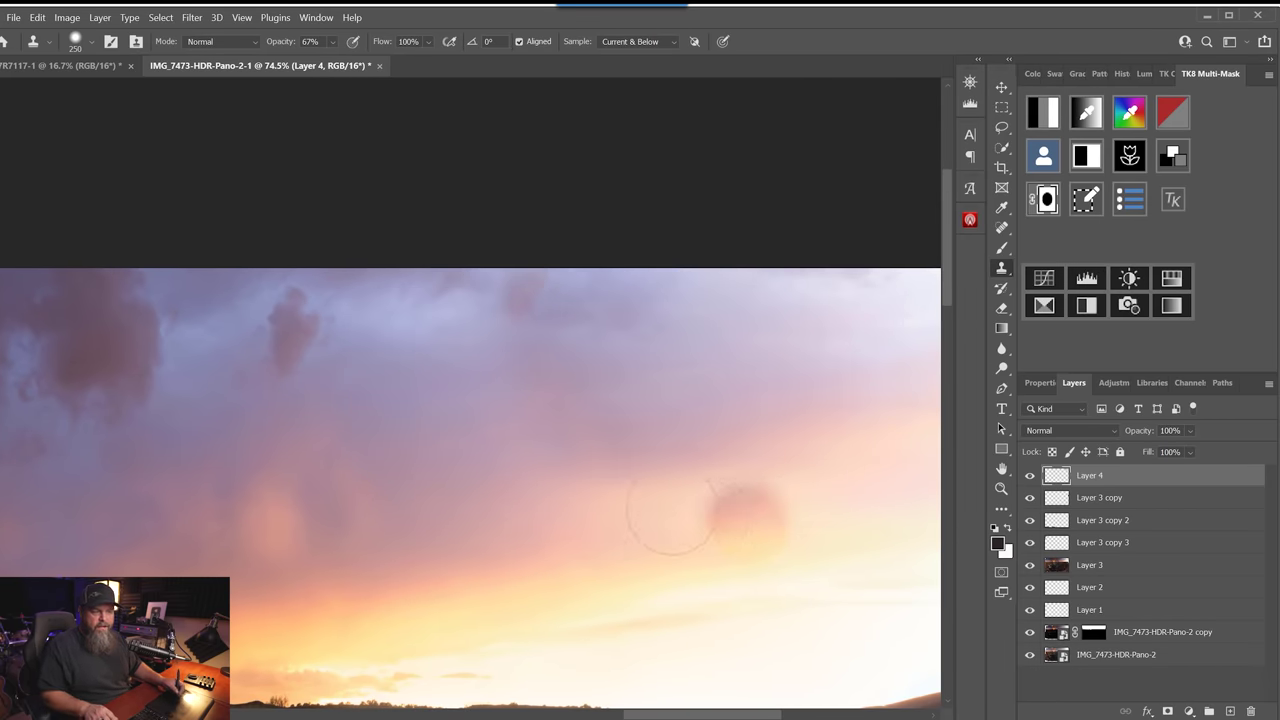
{"action": "left_click", "coordinate": [292, 344], "text": "alt"}
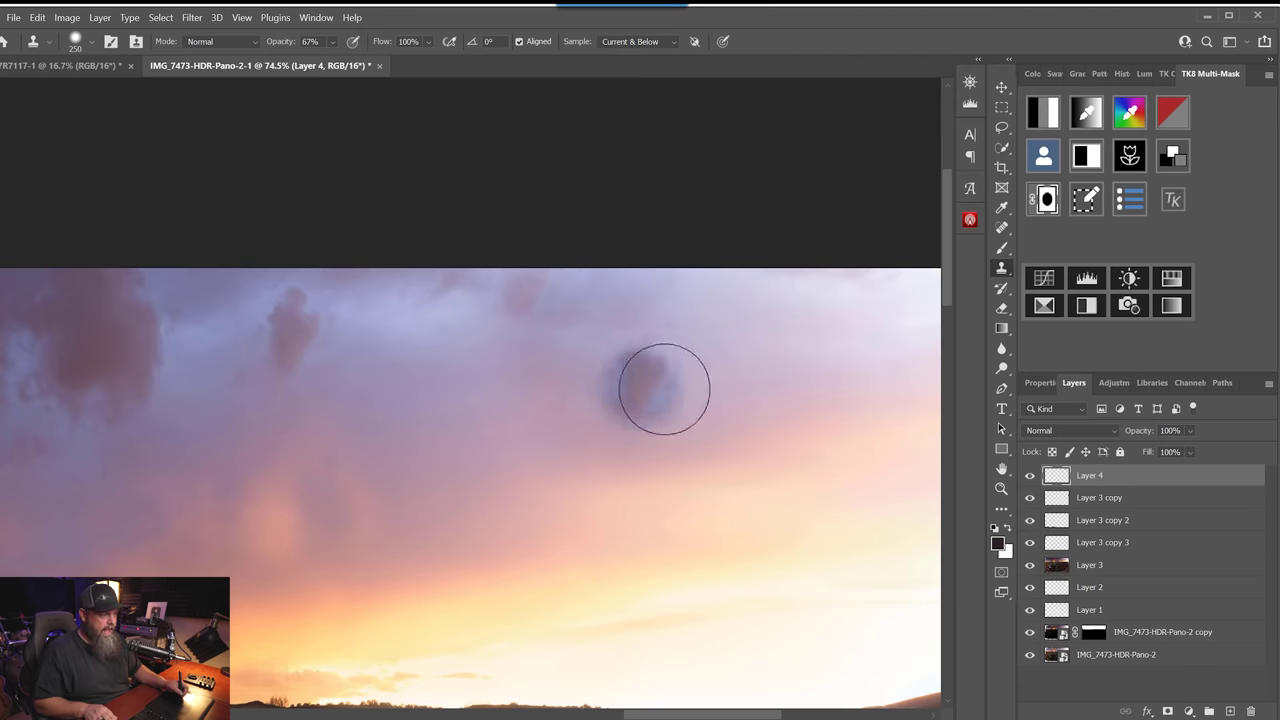
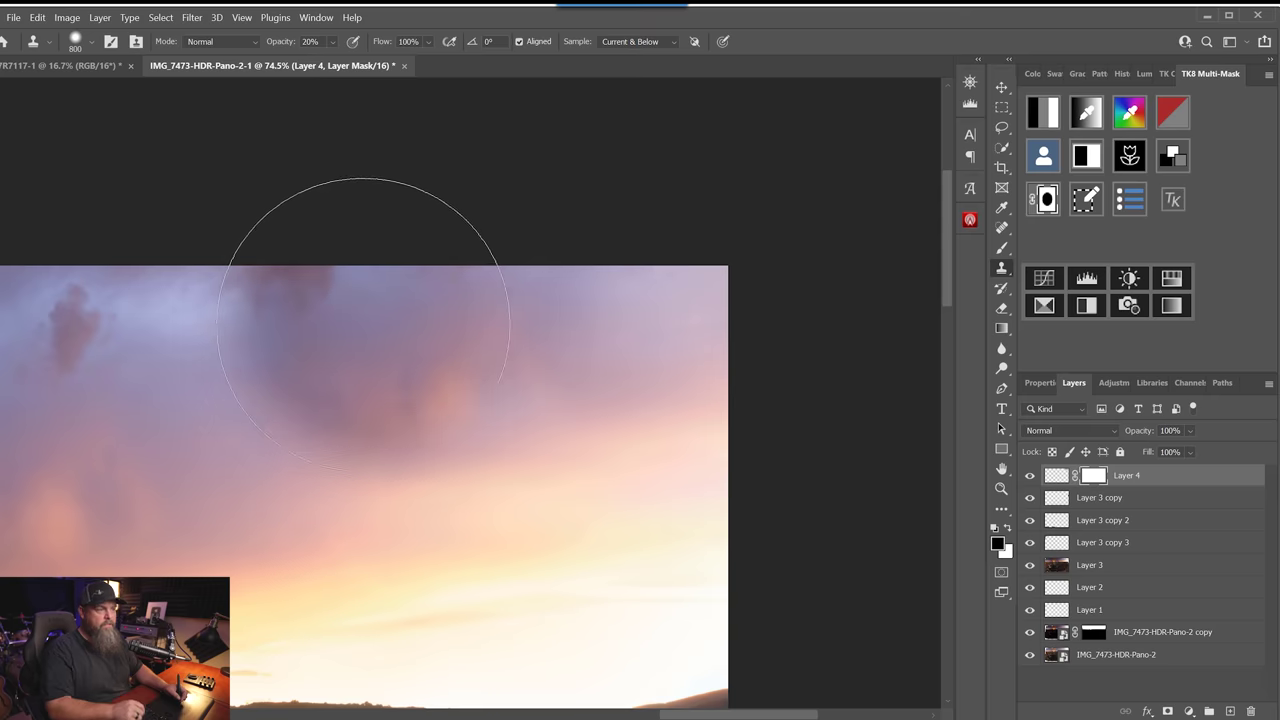
- Undo the last clone stroke, soften Layer 4's cloned clouds by painting its mask black at 20% opacity, and compare before and after
{"action": "key", "text": "ctrl+z"}
{"action": "key", "text": "b"}
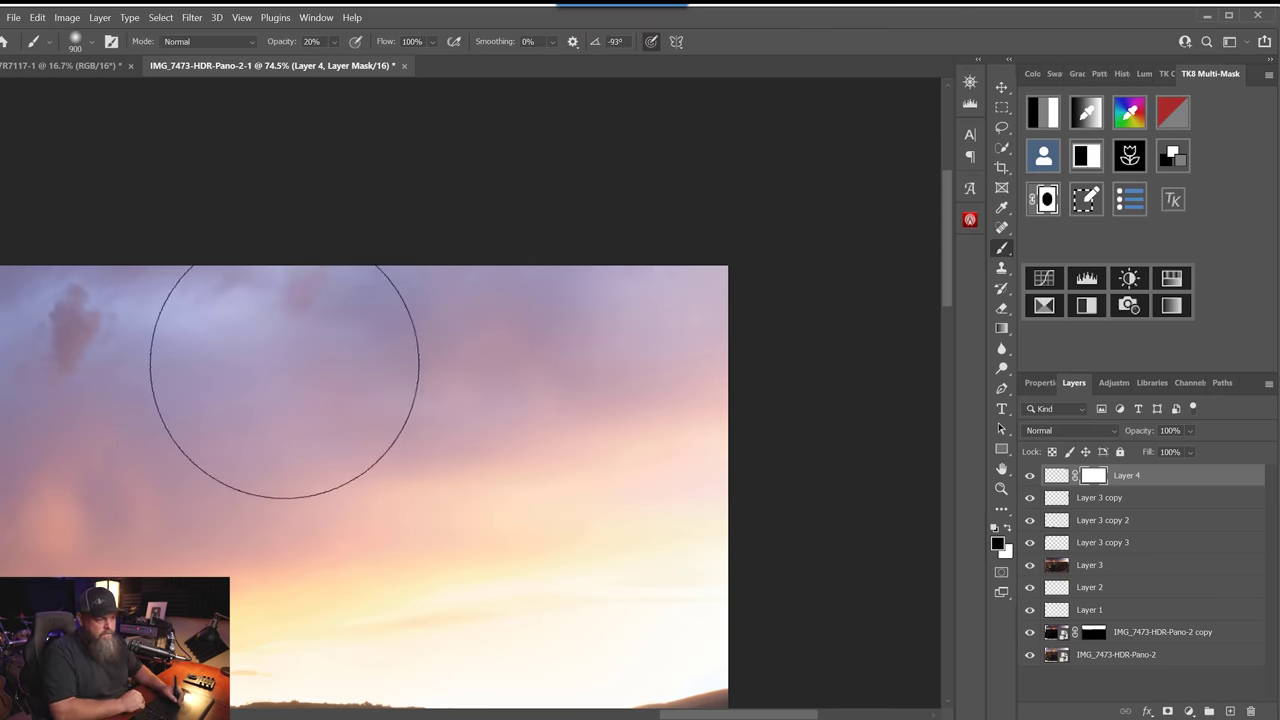
{"action": "key", "text": "bracketleft"}
{"action": "key", "text": "bracketright"}
{"action": "key", "text": "bracketright"}
{"action": "key", "text": "bracketright"}
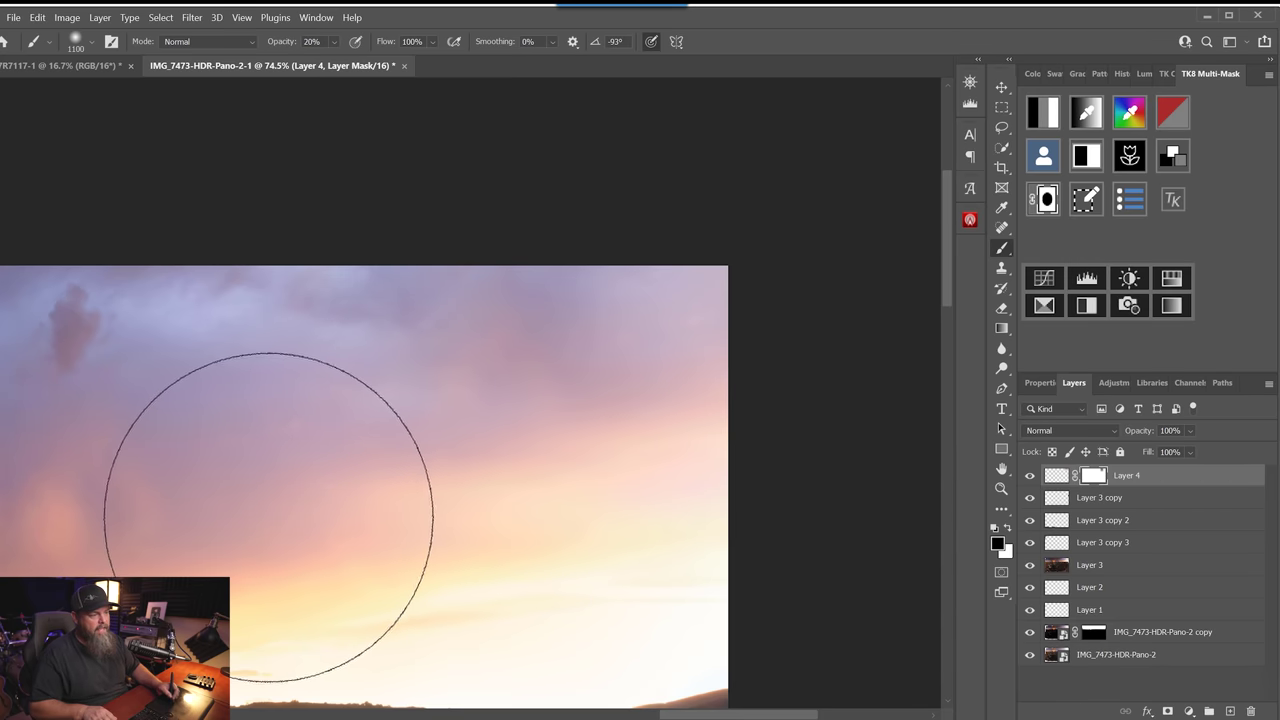
{"action": "left_click", "coordinate": [1030, 478]}
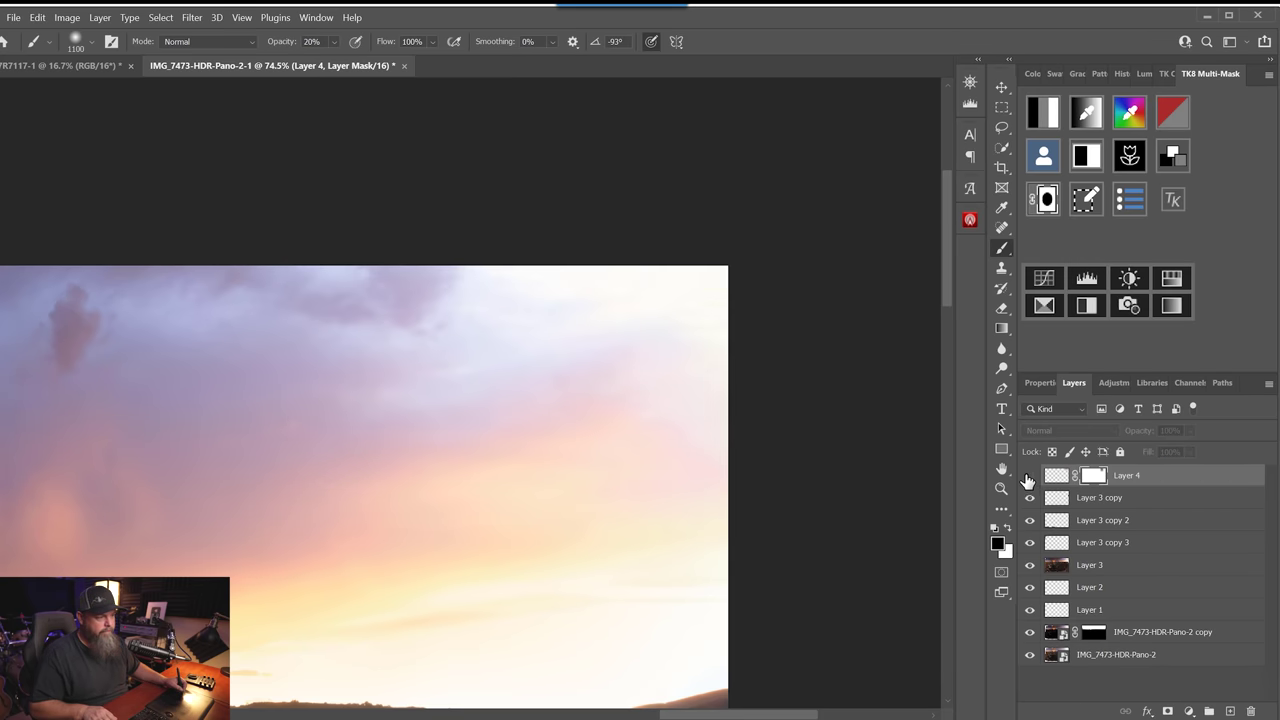
{"action": "left_click", "coordinate": [1030, 478]}
{"action": "scroll", "coordinate": [285, 508], "scroll_direction": "down", "scroll_amount": 3}
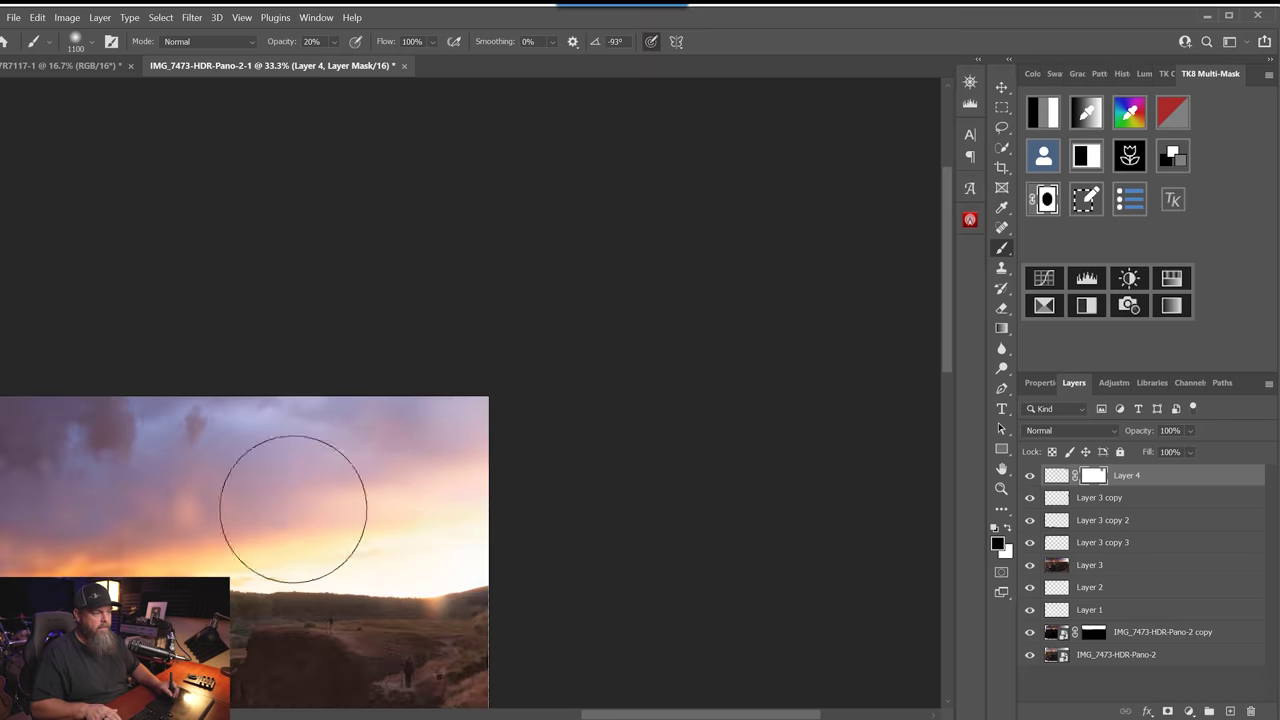
- Refine Layer 4's mask over the dark patch in the upper-right sky with a soft black 1000 px brush at 20% opacity
{"action": "scroll", "coordinate": [258, 457], "scroll_direction": "up", "scroll_amount": 2}
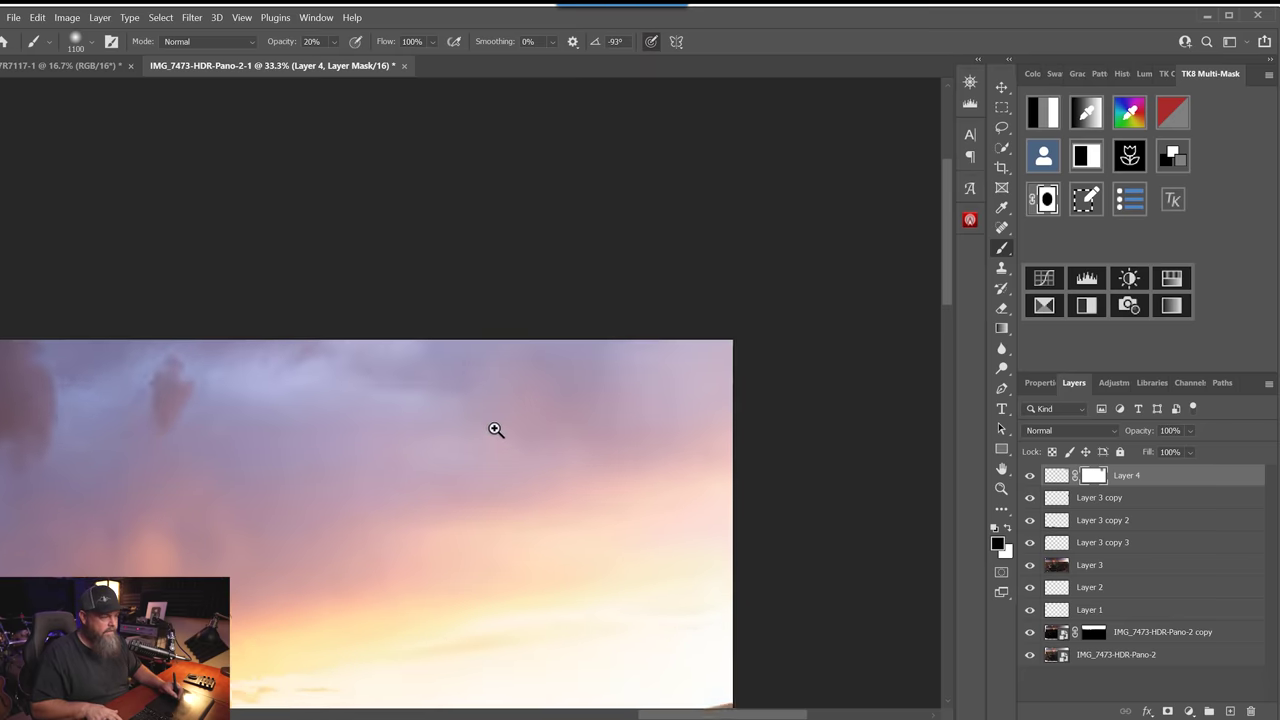
{"action": "key", "text": "bracketleft"}
{"action": "key", "text": "bracketleft"}
{"action": "key", "text": "bracketleft"}
{"action": "key", "text": "bracketleft"}
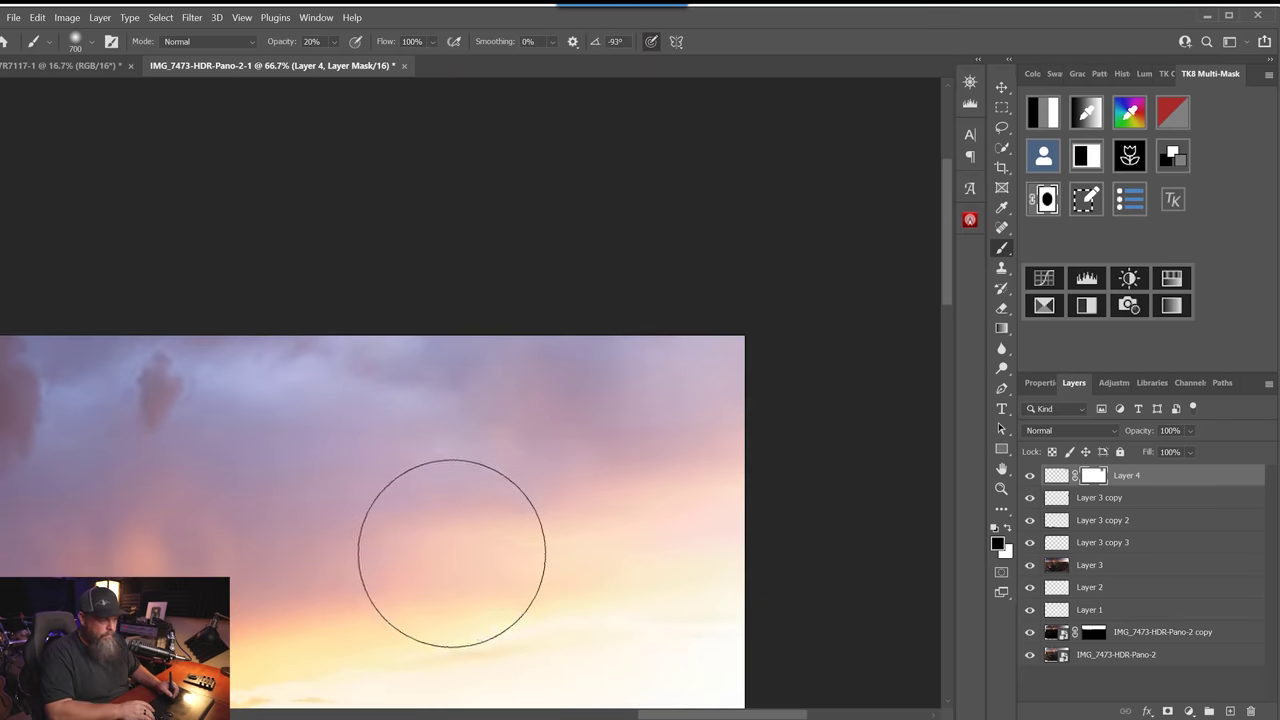
{"action": "key", "text": "bracketright"}
{"action": "key", "text": "bracketright"}
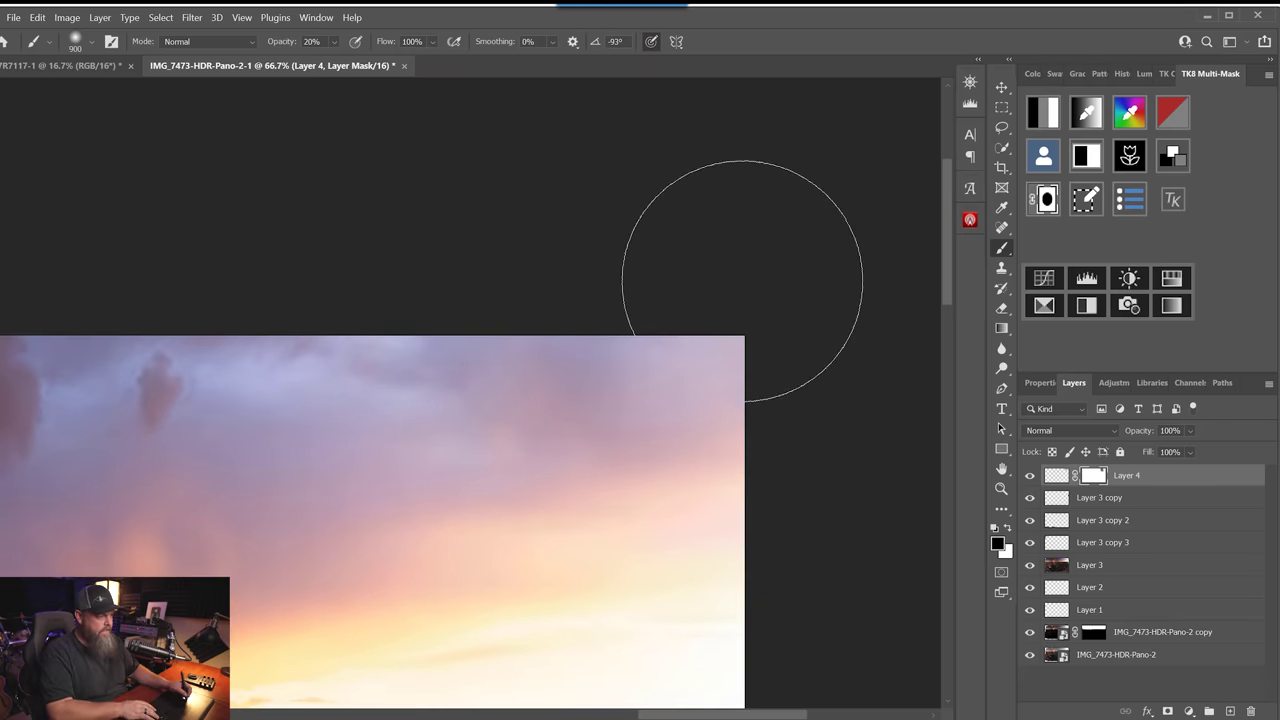
{"action": "key", "text": "bracketright"}
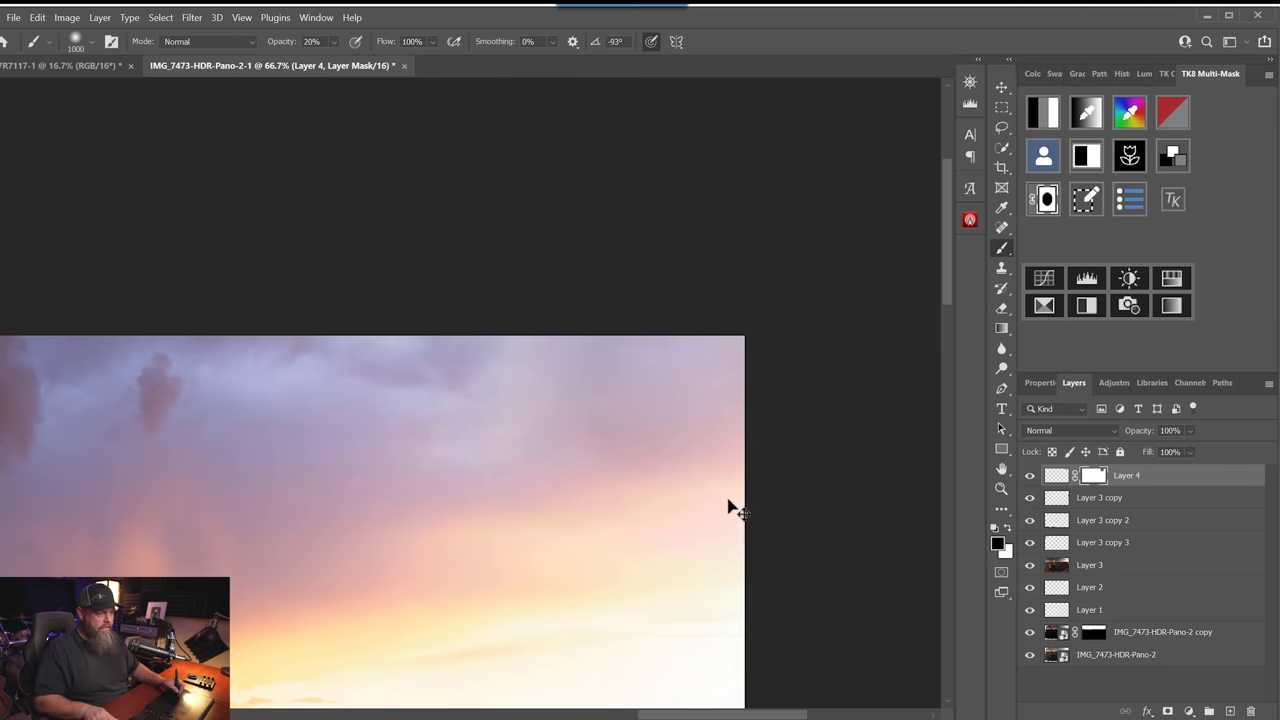
- Lower Layer 4's opacity to 84% and compare the right-hand sky with and without the cloned clouds
{"action": "key", "text": "ctrl+0"}
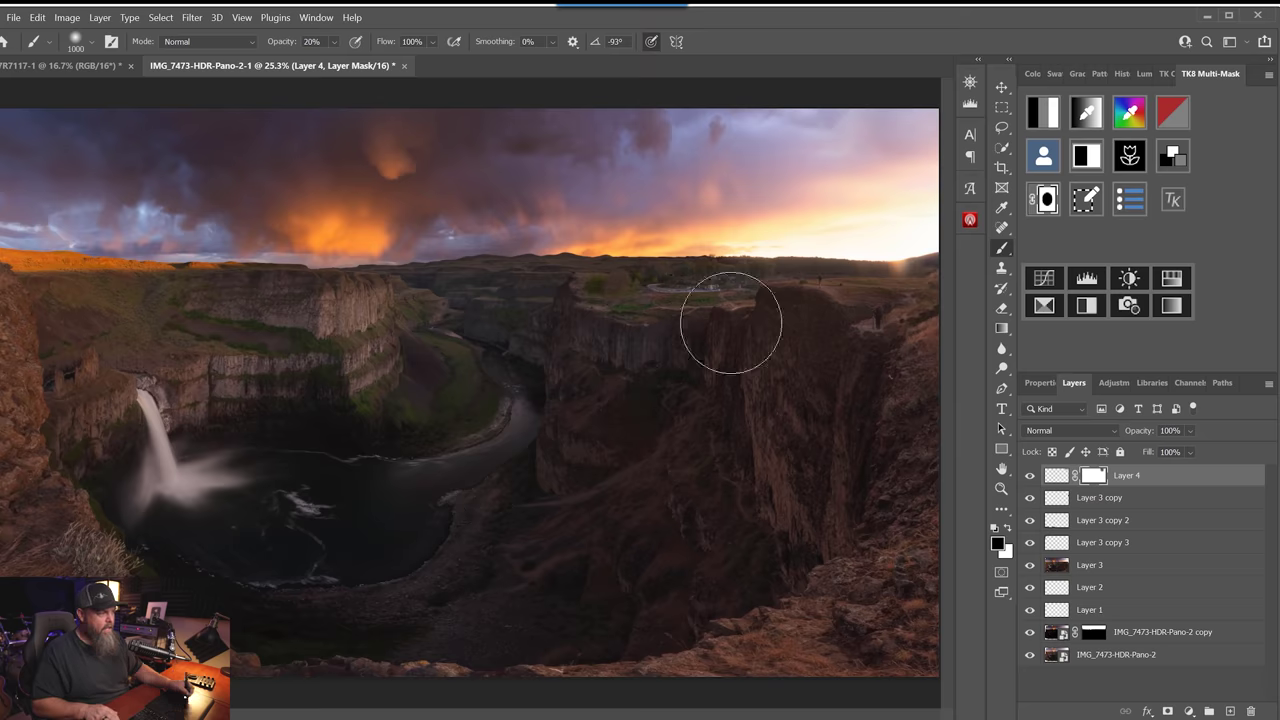
{"action": "scroll", "coordinate": [823, 217], "scroll_direction": "up", "scroll_amount": 3}
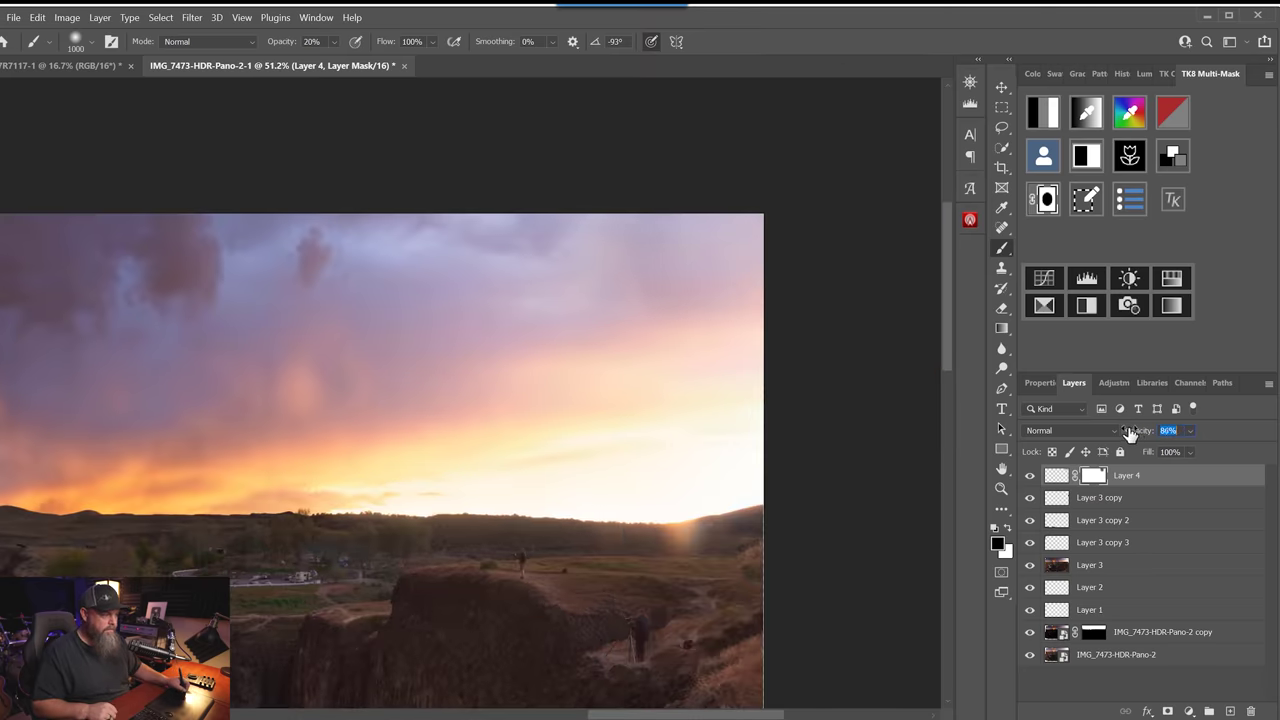
{"action": "key", "text": "Return"}
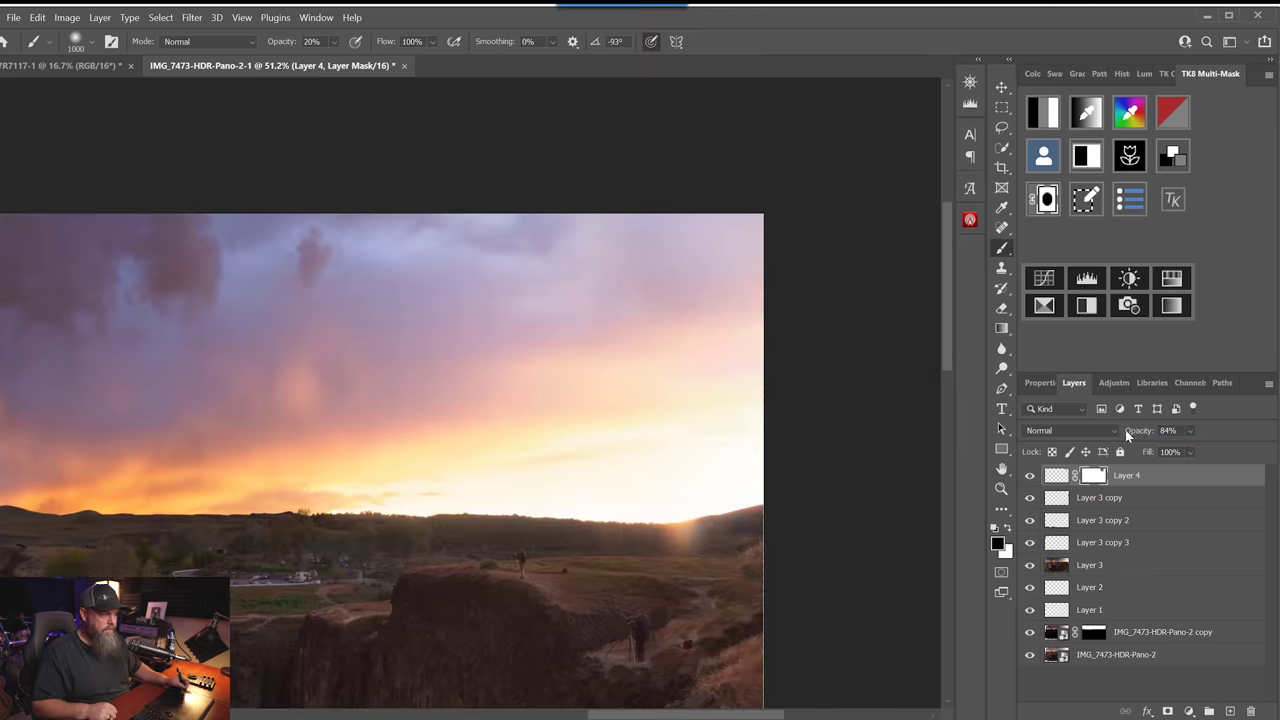
{"action": "left_click", "coordinate": [1029, 477]}
{"action": "left_click", "coordinate": [1031, 476]}
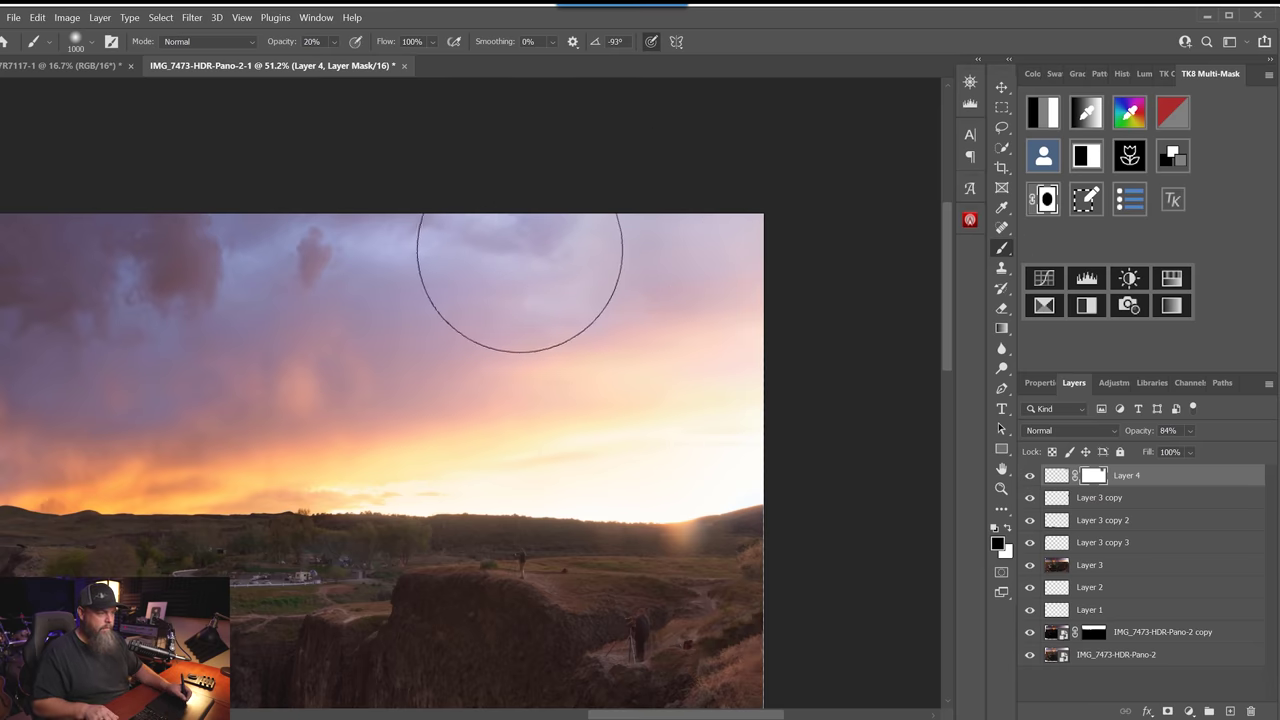
{"action": "left_click", "coordinate": [1030, 477]}
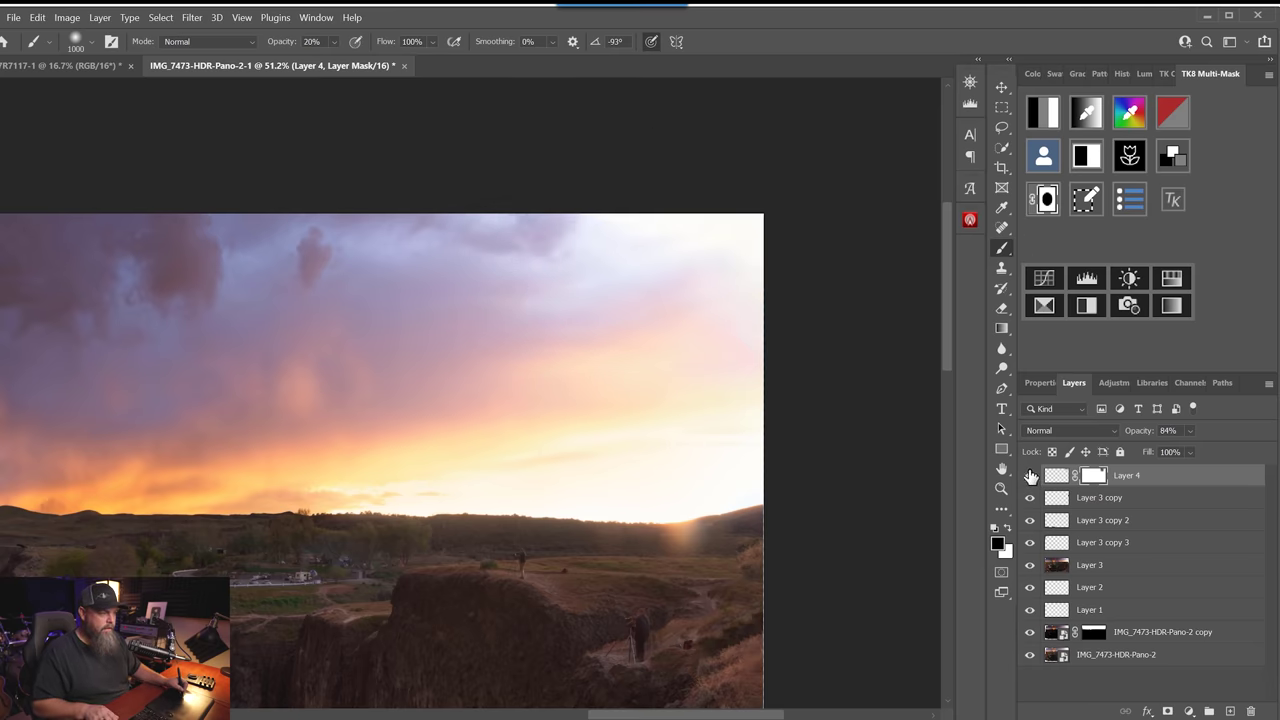
{"action": "left_click", "coordinate": [1030, 477]}
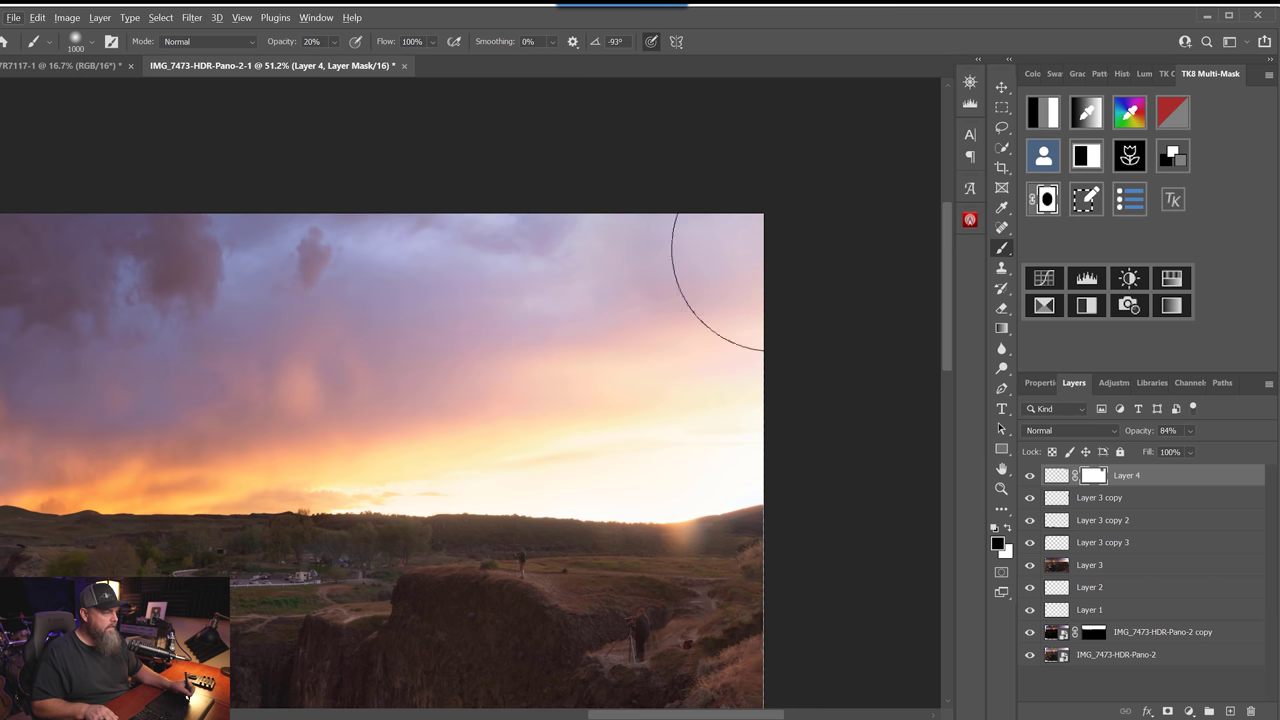
- Clone from the adjacent purple sky across the pale upper-right area with an 800 px brush at 20% opacity, keeping Layer 4's mask active
{"action": "key", "text": "s"}
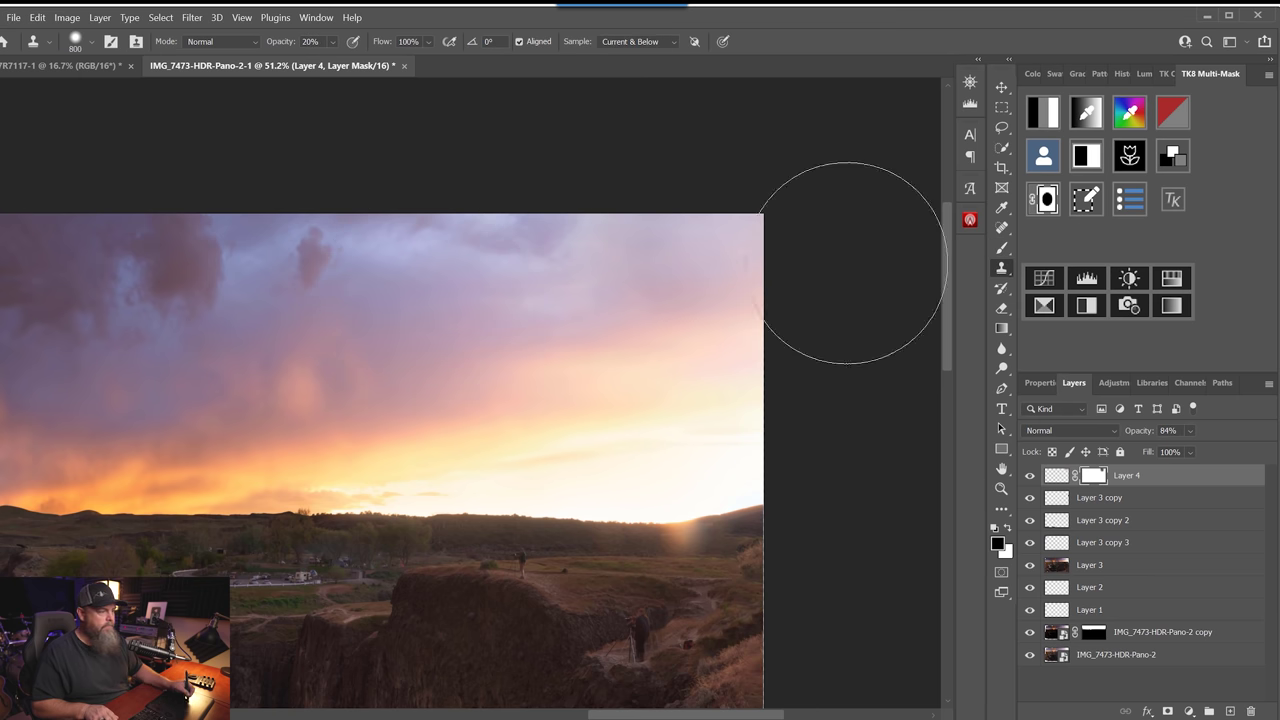
{"action": "left_click", "coordinate": [429, 314], "text": "alt"}
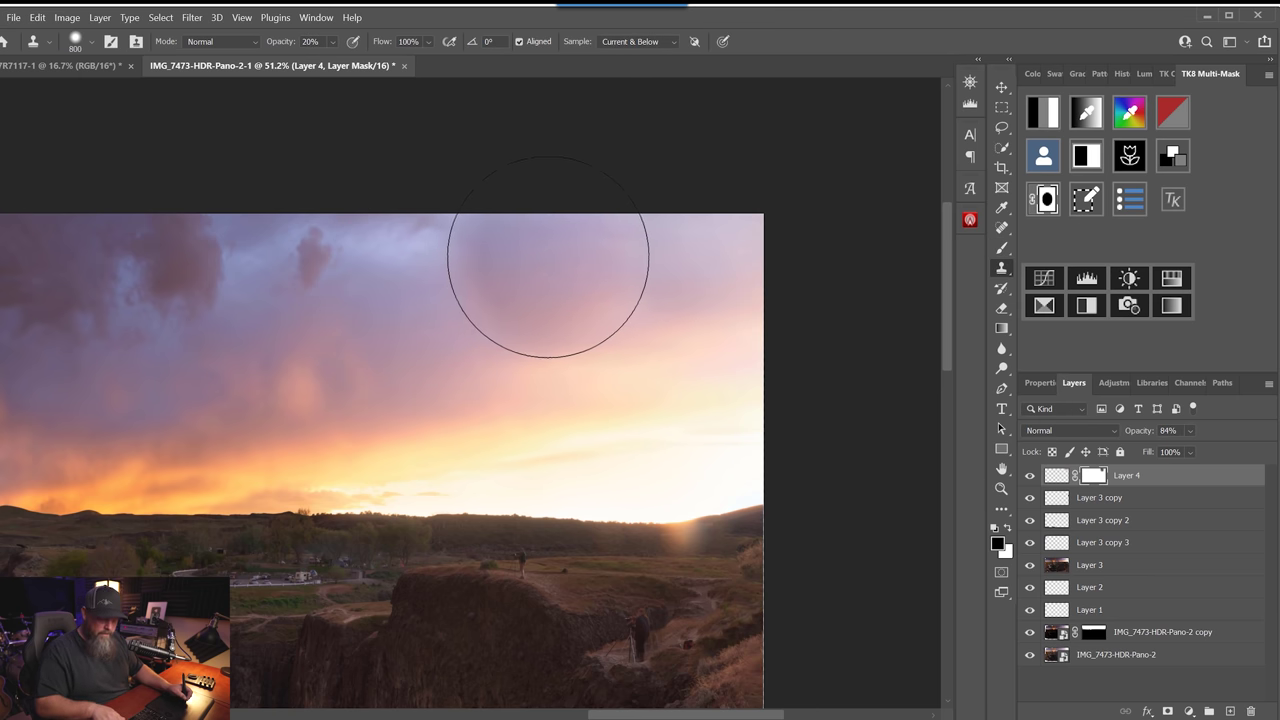
{"action": "left_click_drag", "start_coordinate": [557, 251], "coordinate": [610, 252]}
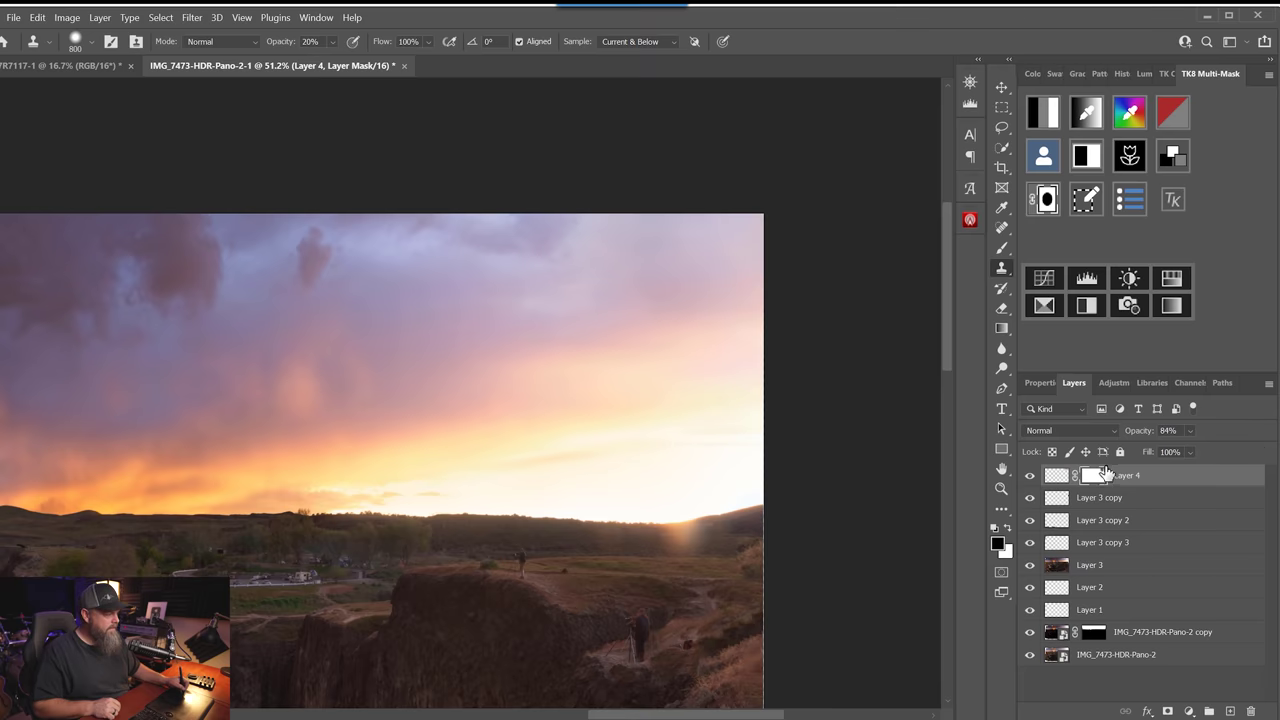
- Reduce the density of Layer 4's mask to 27% and check the blend across the whole panorama
{"action": "double_click", "coordinate": [1104, 474]}
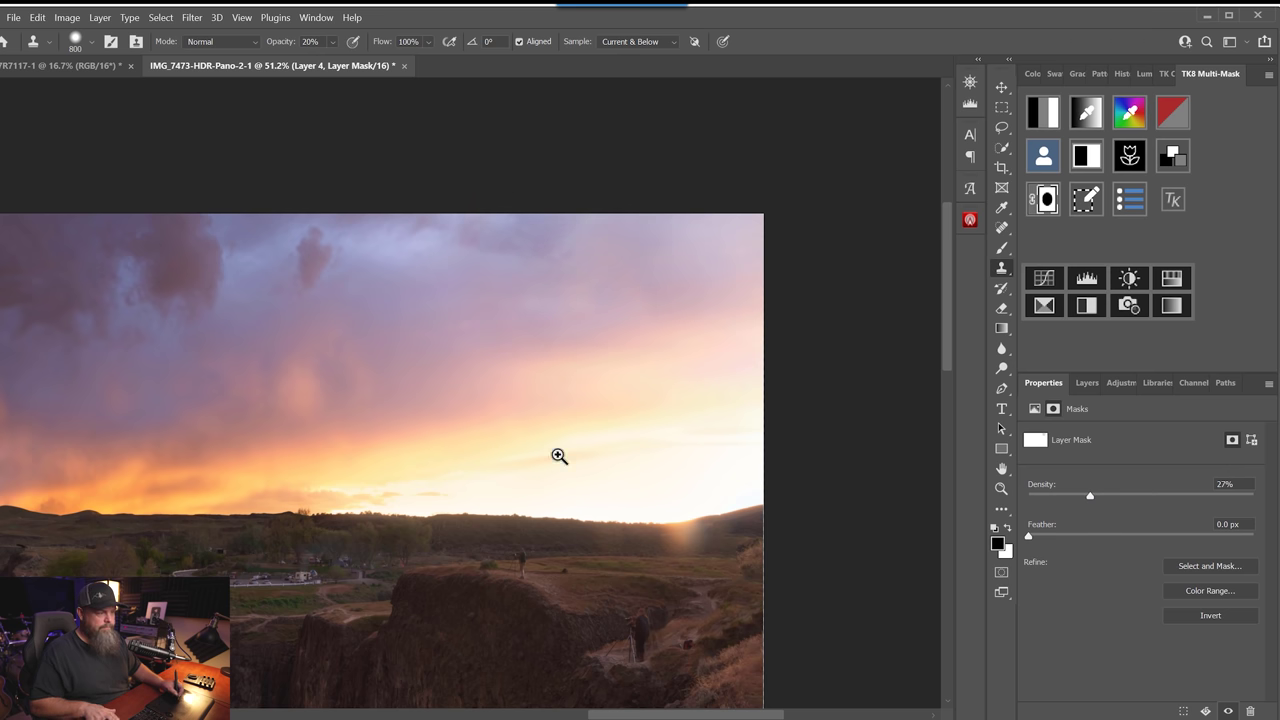
{"action": "key", "text": "ctrl+0"}
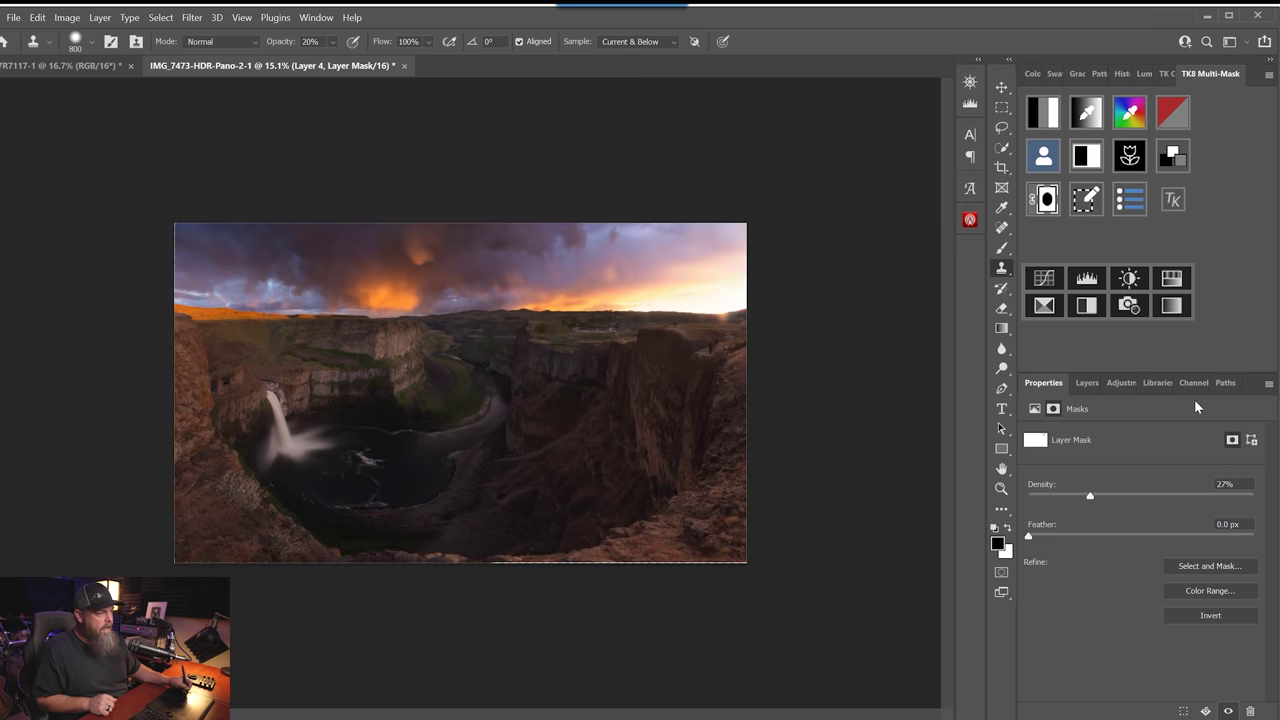
{"action": "key", "text": "F7"}
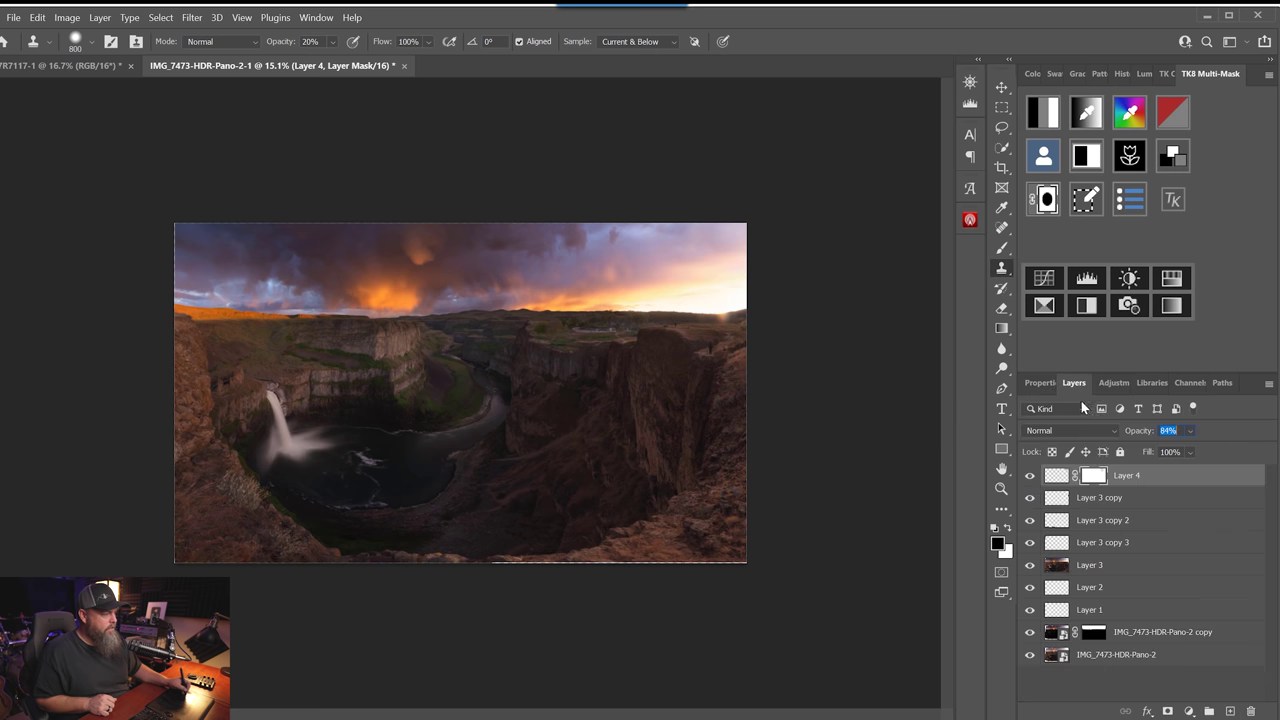
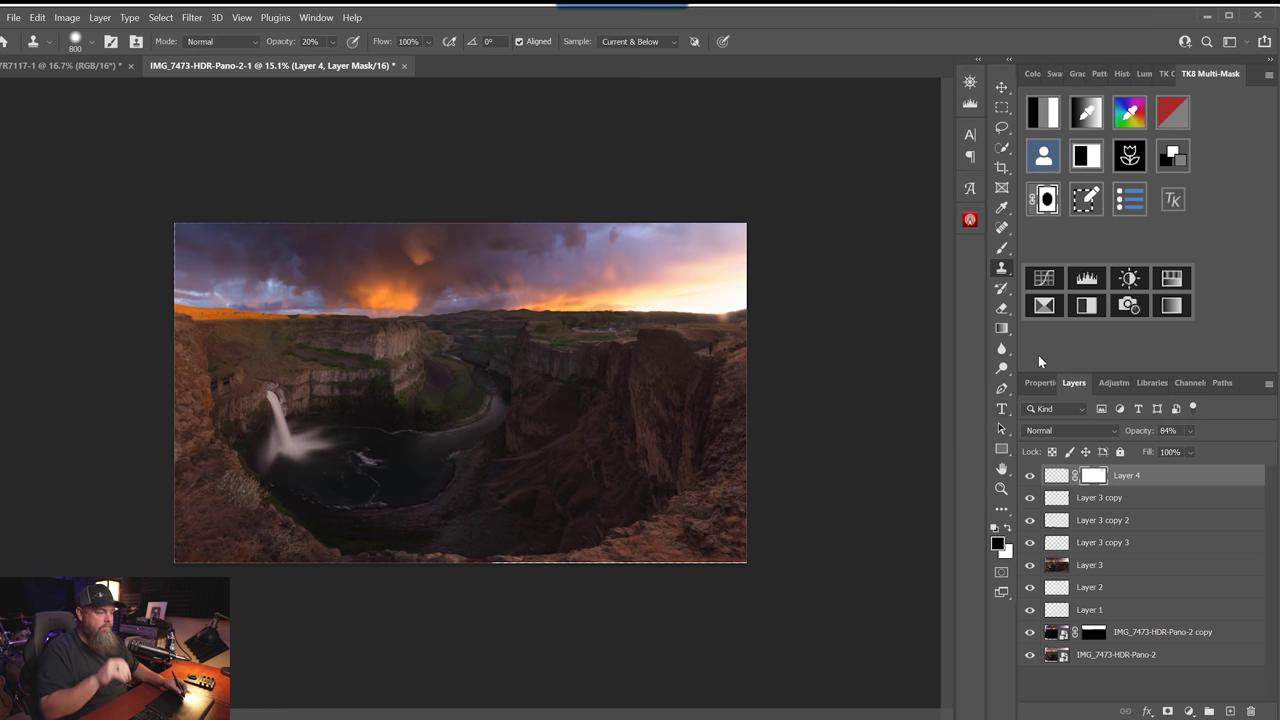
{"action": "left_click_drag", "start_coordinate": [297, 409], "coordinate": [348, 401]}
{"action": "mouse_move", "coordinate": [512, 468]}
{"action": "left_mouse_down"}
{"action": "mouse_move", "coordinate": [469, 466]}
{"action": "mouse_move", "coordinate": [471, 394]}
{"action": "left_mouse_up"}
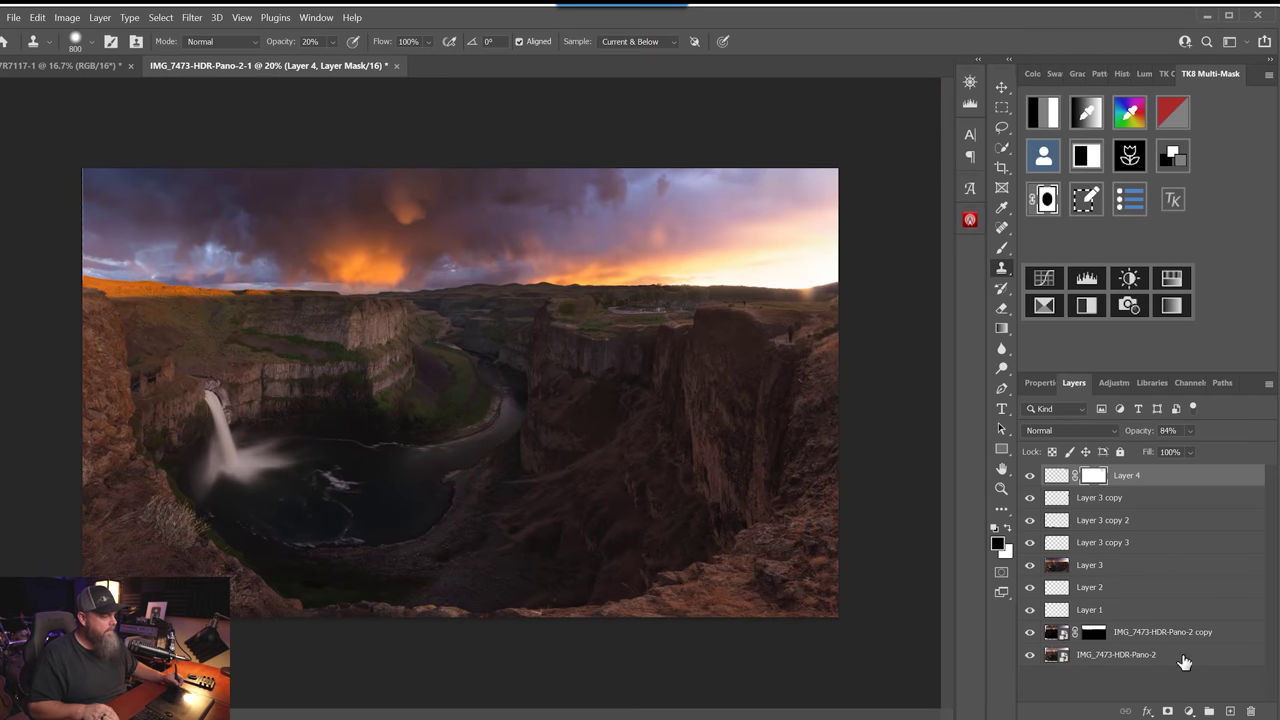
{"action": "left_click", "coordinate": [1230, 711]}
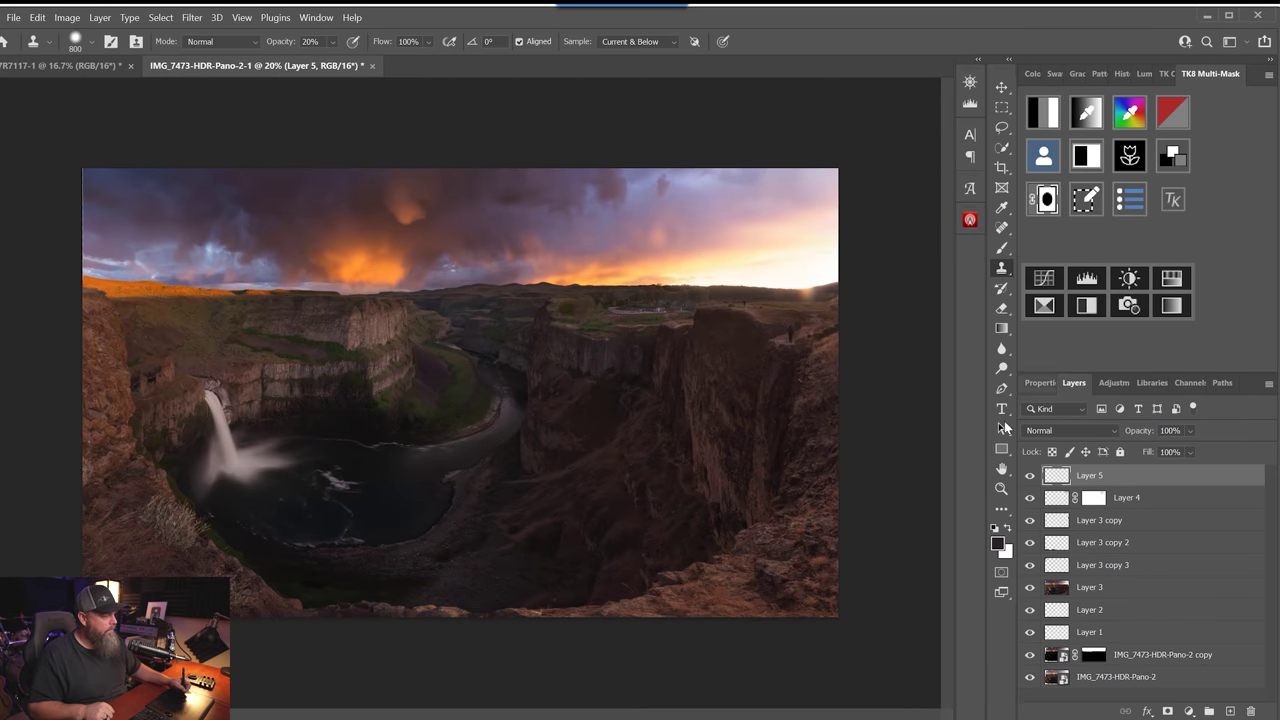
{"action": "key", "text": "ctrl+z"}
- Add a Levels adjustment layer above Layer 4, lower its white input to 202, and compare the panorama with and without it
{"action": "left_click", "coordinate": [1192, 711]}
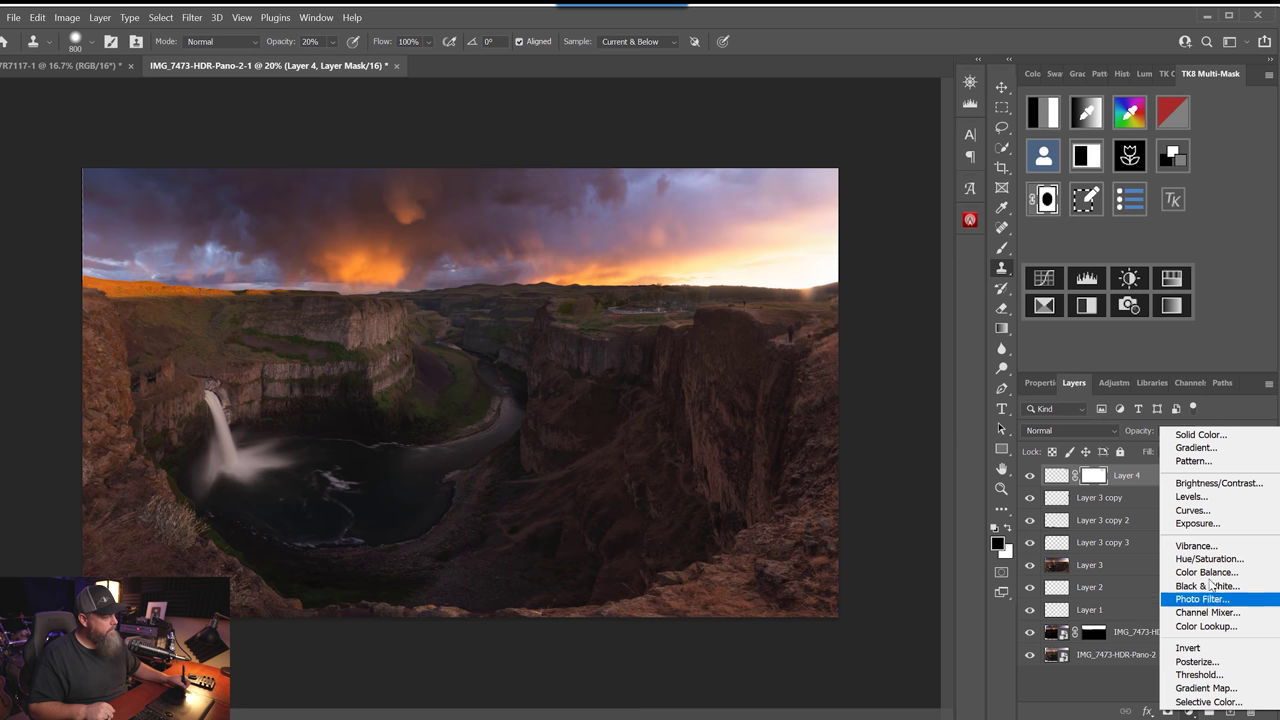
{"action": "left_click", "coordinate": [1207, 497]}
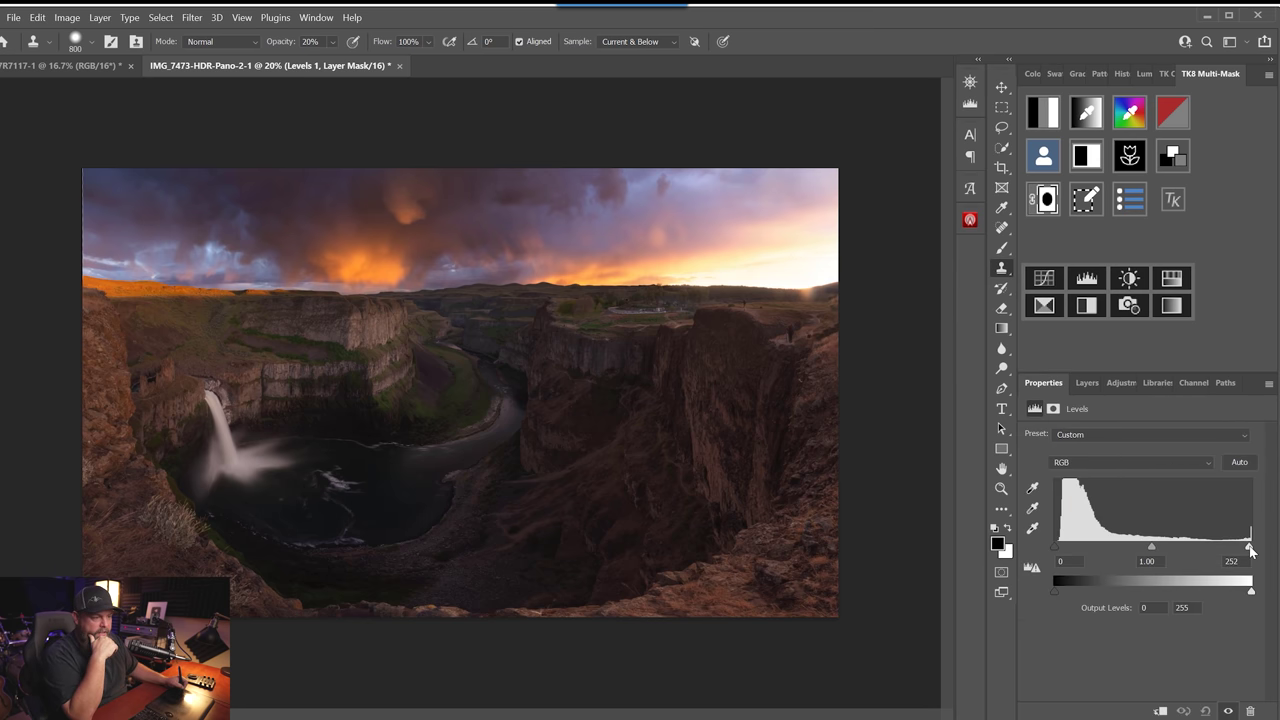
{"action": "left_click_drag", "start_coordinate": [1248, 549], "coordinate": [1226, 548]}
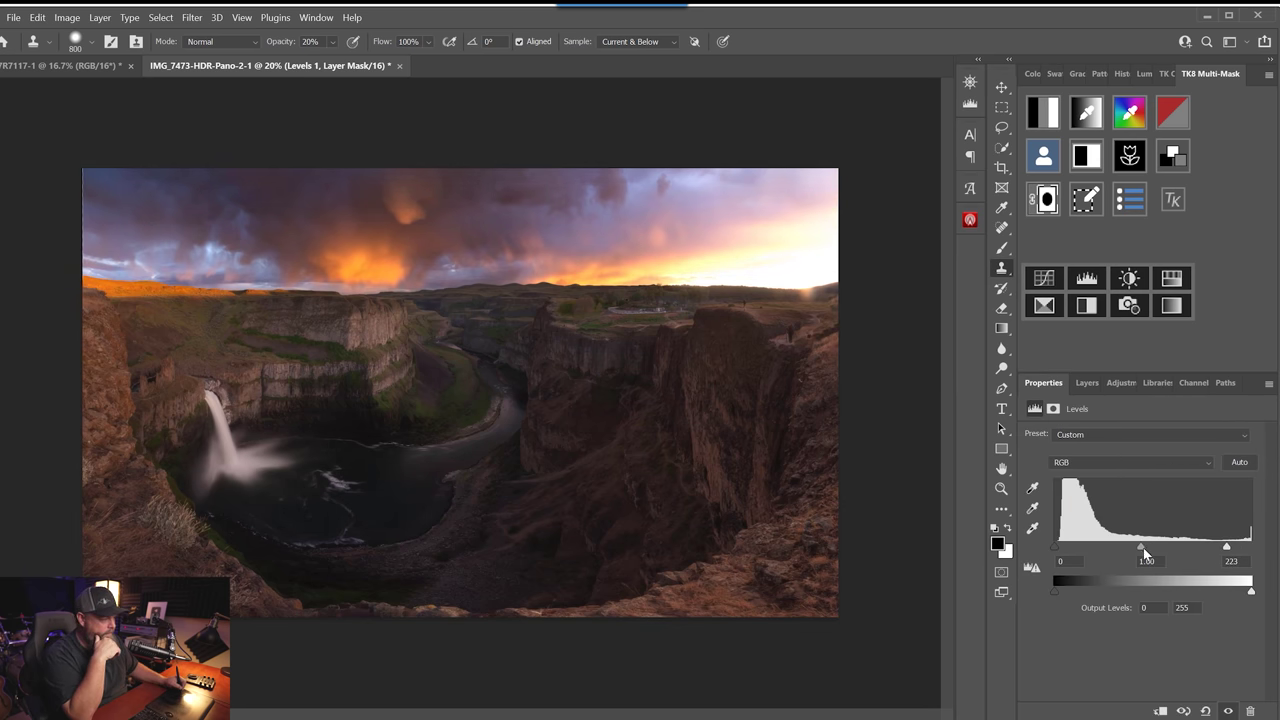
{"action": "left_click_drag", "start_coordinate": [1226, 548], "coordinate": [1212, 548]}
{"action": "key", "text": "F7"}
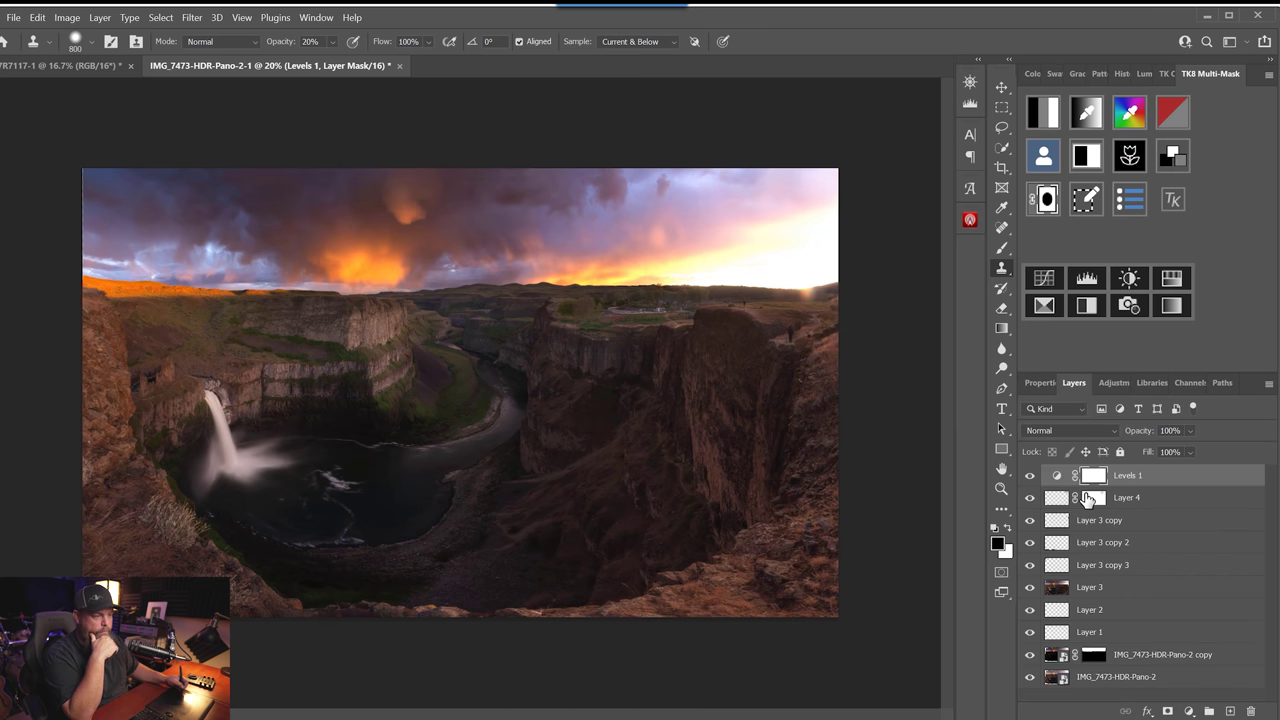
{"action": "left_click", "coordinate": [1004, 252]}
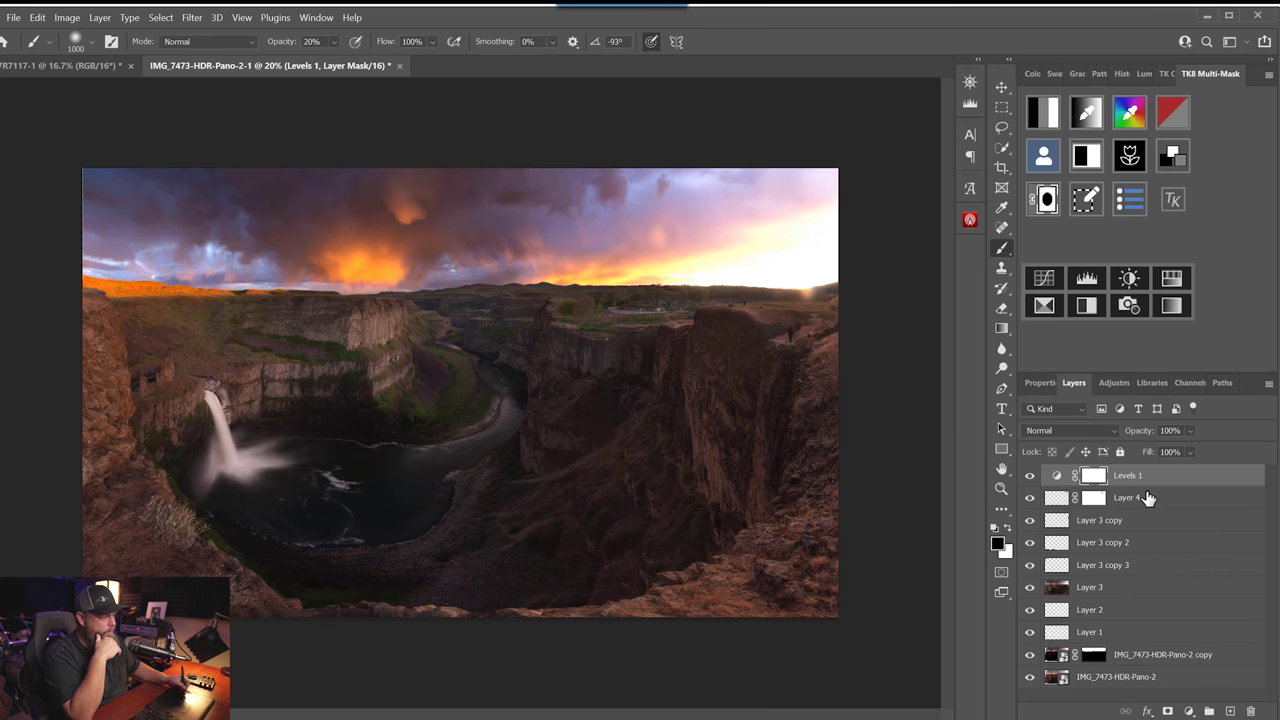
{"action": "left_click", "coordinate": [1036, 477]}
{"action": "left_click", "coordinate": [1034, 476]}
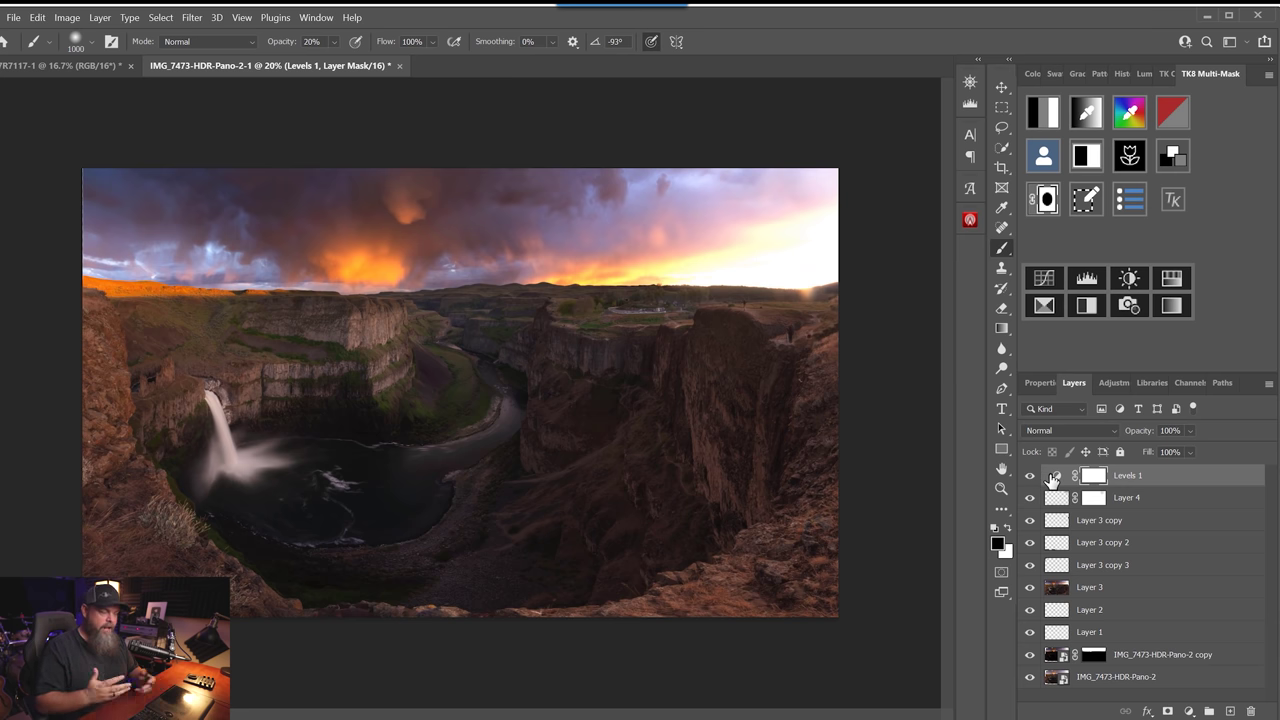
{"action": "left_click", "coordinate": [1035, 477]}
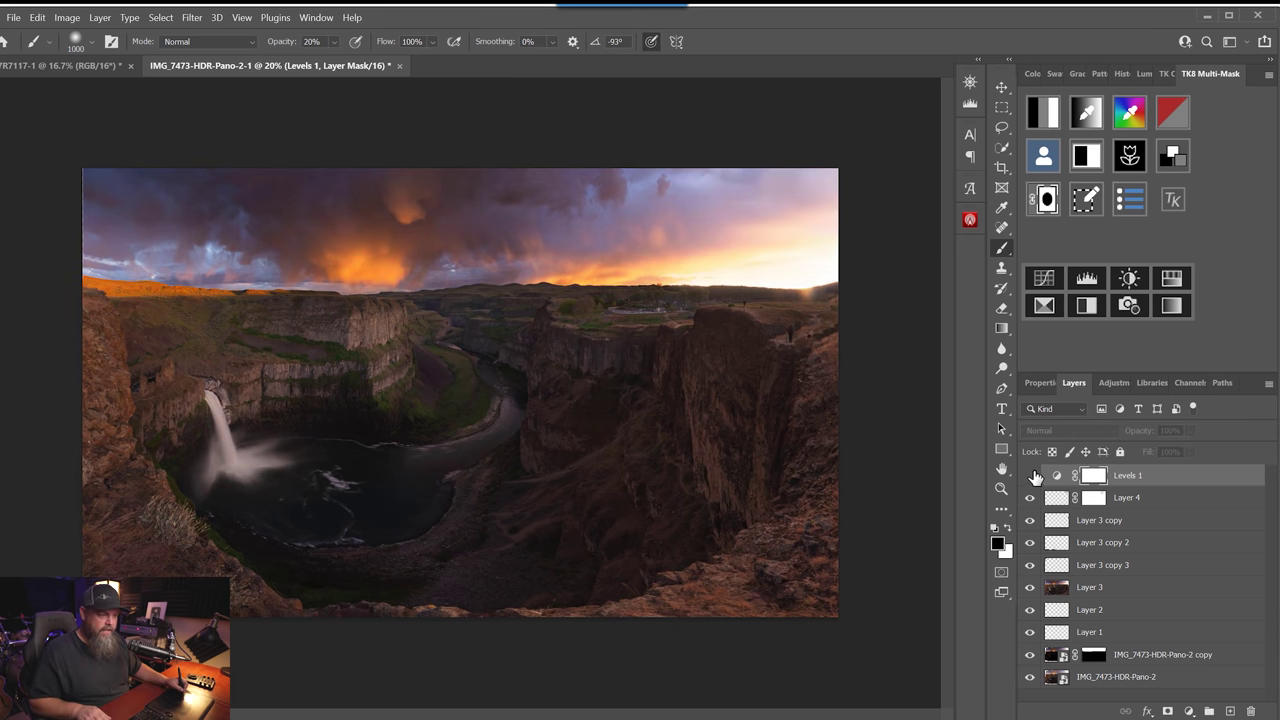
{"action": "left_click", "coordinate": [1031, 477]}
{"action": "left_click", "coordinate": [1030, 477]}
{"action": "left_click", "coordinate": [1030, 477]}
- Set the Levels 1 midtone value to 0.96 and invert the layer's mask to hide the adjustment
{"action": "double_click", "coordinate": [1055, 477]}
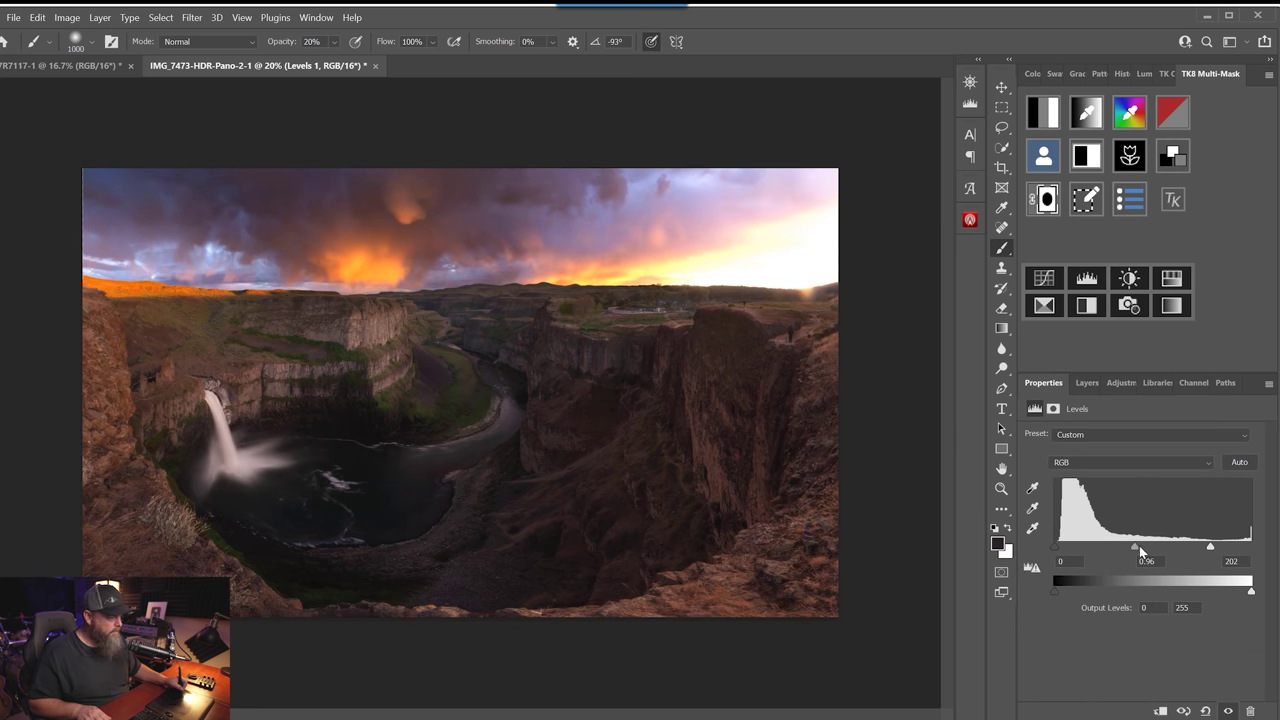
{"action": "left_click", "coordinate": [1087, 383]}
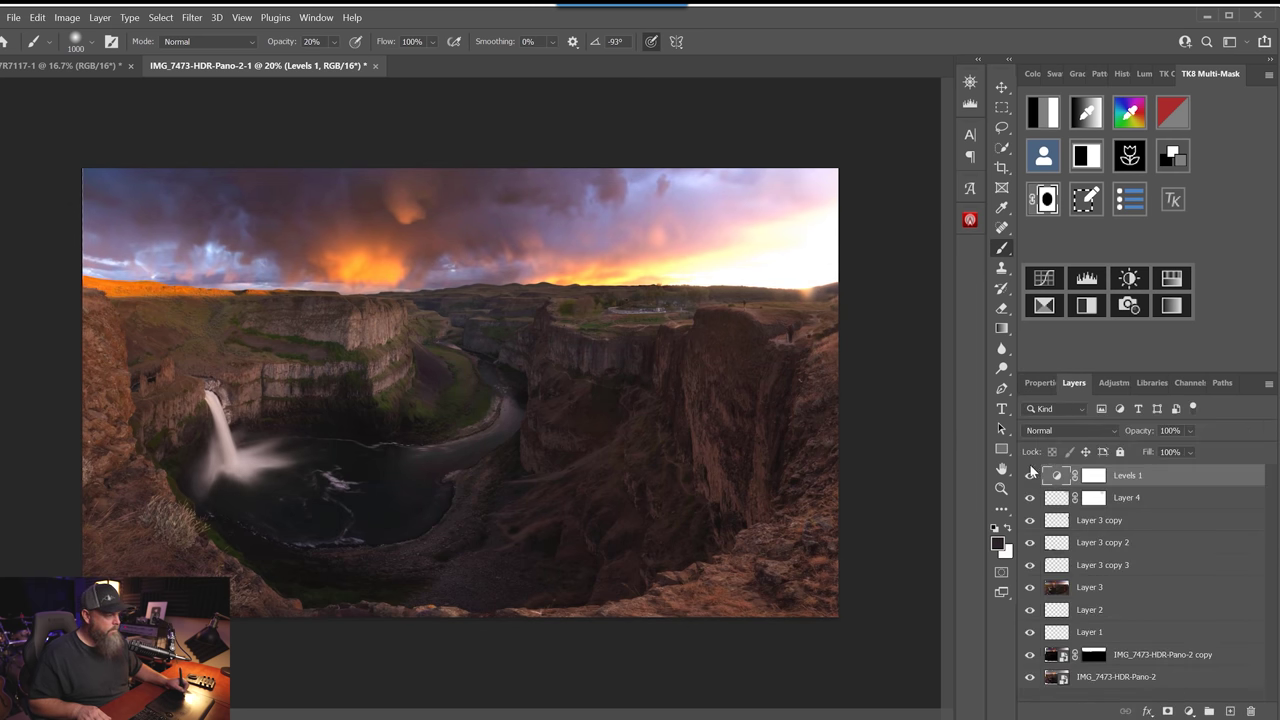
{"action": "left_click", "coordinate": [1030, 477]}
{"action": "left_click", "coordinate": [1030, 477]}
{"action": "left_click", "coordinate": [1094, 476]}
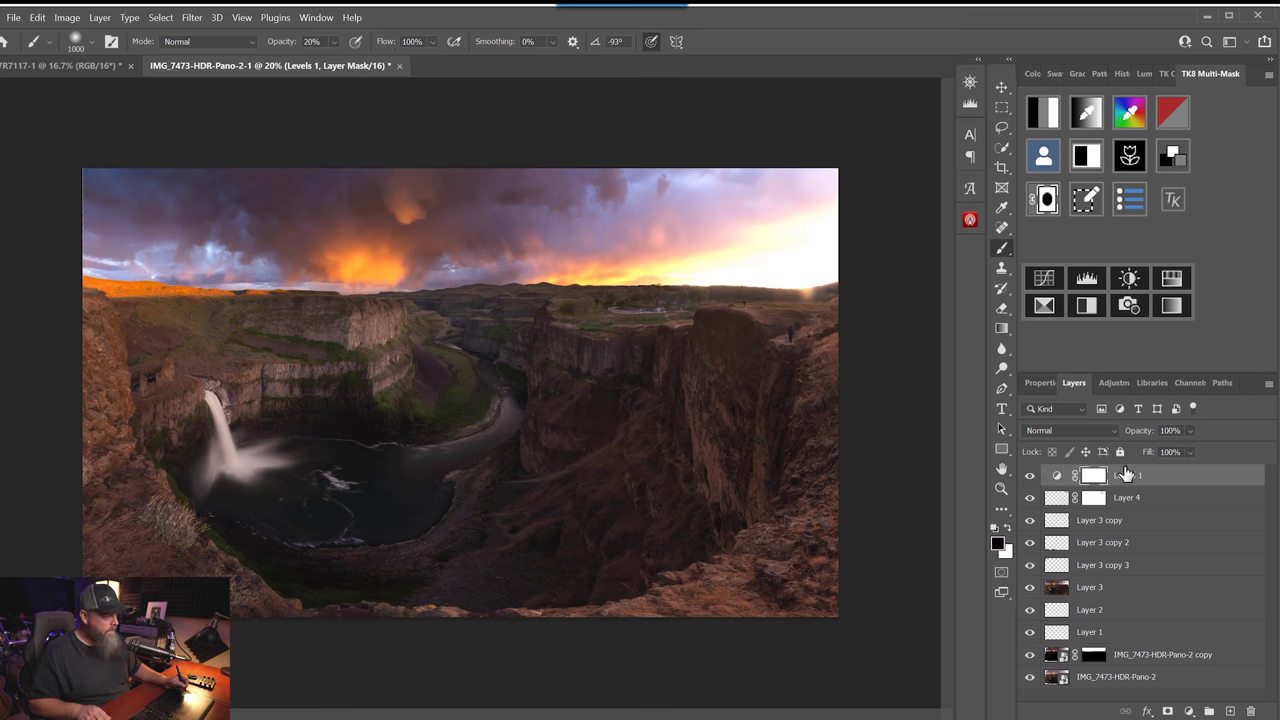
{"action": "key", "text": "ctrl+i"}
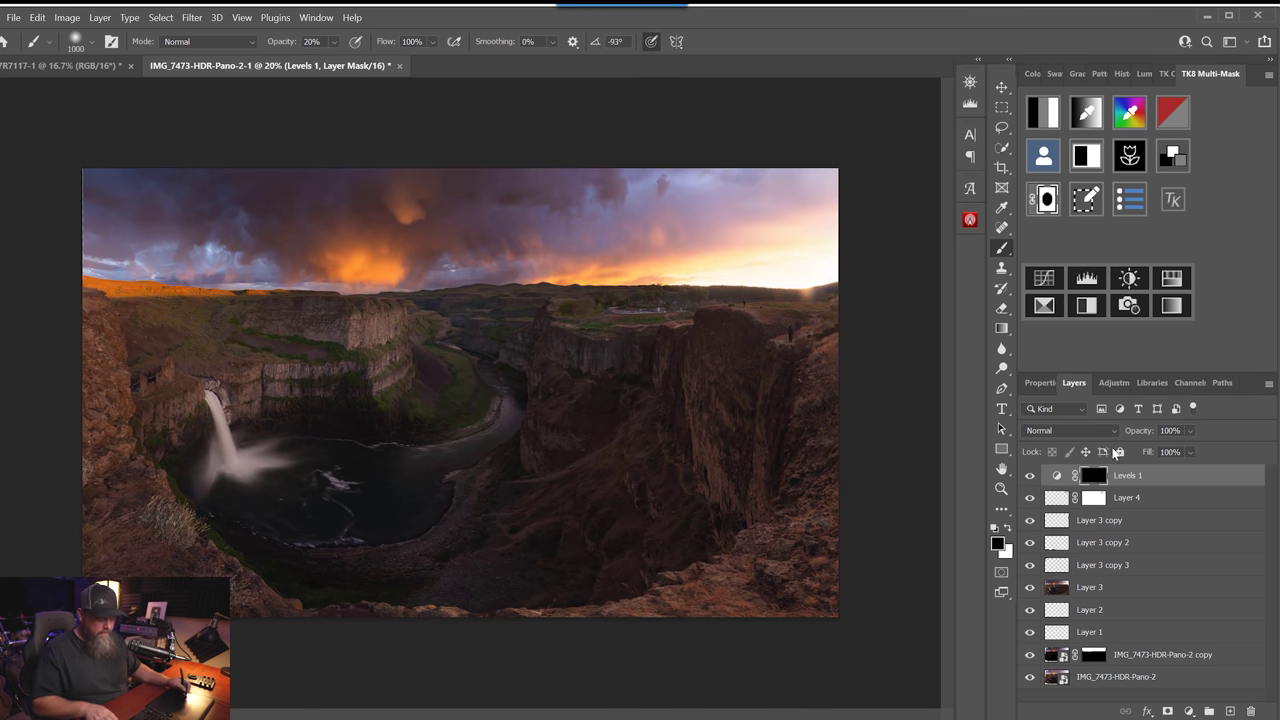
- Paint white on the Levels 1 mask over the waterfall, river and canyon at 30% opacity, enlarging the brush to 1600 px, and compare the effect
{"action": "key", "text": "v"}
{"action": "key", "text": "b"}
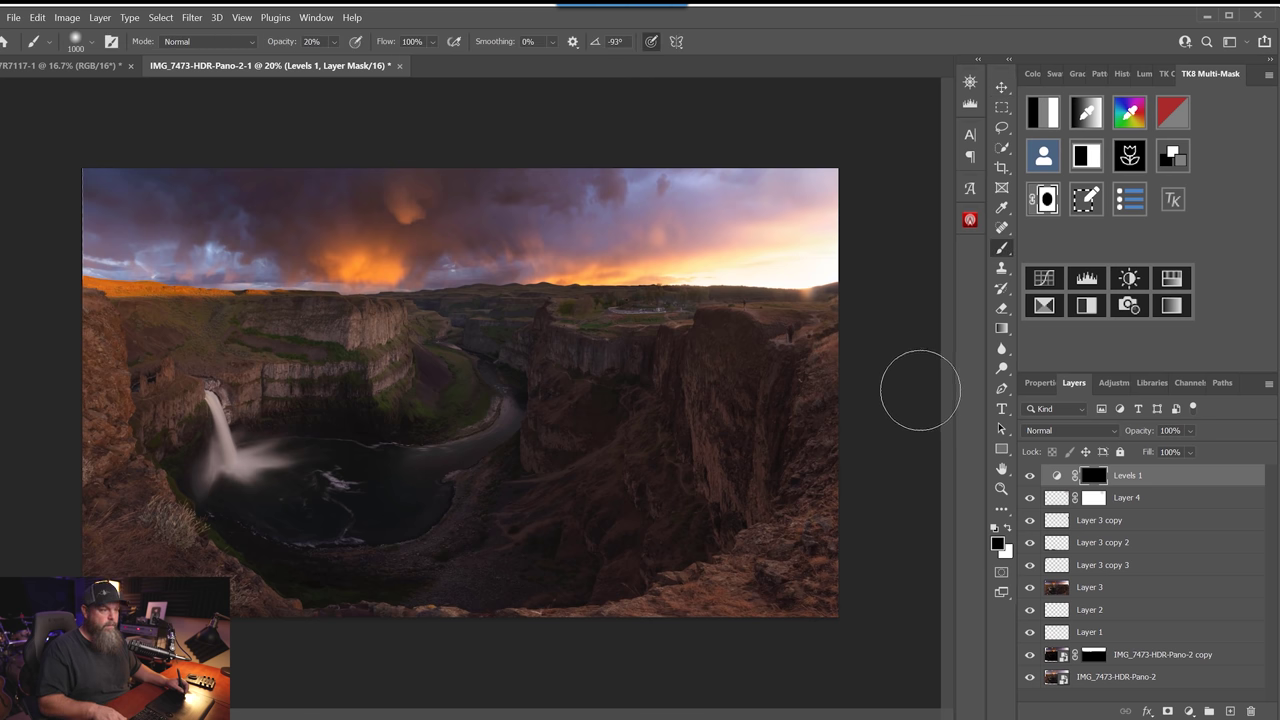
{"action": "key", "text": "x"}
{"action": "key", "text": "3"}
{"action": "mouse_move", "coordinate": [266, 429]}
{"action": "left_mouse_down"}
{"action": "mouse_move", "coordinate": [384, 507]}
{"action": "mouse_move", "coordinate": [440, 429]}
{"action": "mouse_move", "coordinate": [386, 471]}
{"action": "left_mouse_up"}
{"action": "key", "text": "bracketright"}
{"action": "key", "text": "bracketright"}
{"action": "key", "text": "bracketright"}
{"action": "key", "text": "bracketright"}
{"action": "key", "text": "bracketright"}
{"action": "key", "text": "bracketright"}
{"action": "mouse_move", "coordinate": [243, 430]}
{"action": "left_mouse_down"}
{"action": "mouse_move", "coordinate": [363, 443]}
{"action": "mouse_move", "coordinate": [414, 429]}
{"action": "left_mouse_up"}
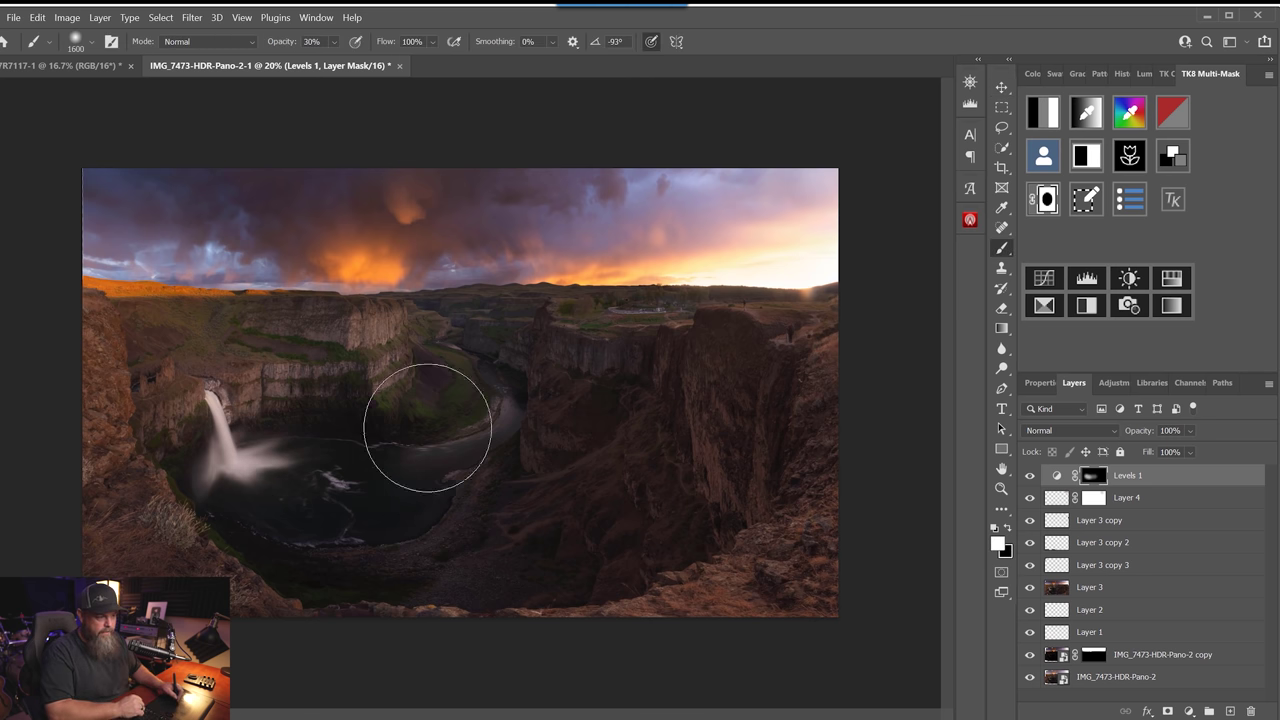
{"action": "right_click", "coordinate": [490, 400]}
{"action": "key", "text": "Escape"}
{"action": "left_click_drag", "start_coordinate": [214, 397], "coordinate": [466, 423]}
{"action": "mouse_move", "coordinate": [293, 466]}
{"action": "left_mouse_down"}
{"action": "mouse_move", "coordinate": [396, 478]}
{"action": "mouse_move", "coordinate": [422, 538]}
{"action": "mouse_move", "coordinate": [692, 395]}
{"action": "left_mouse_up"}
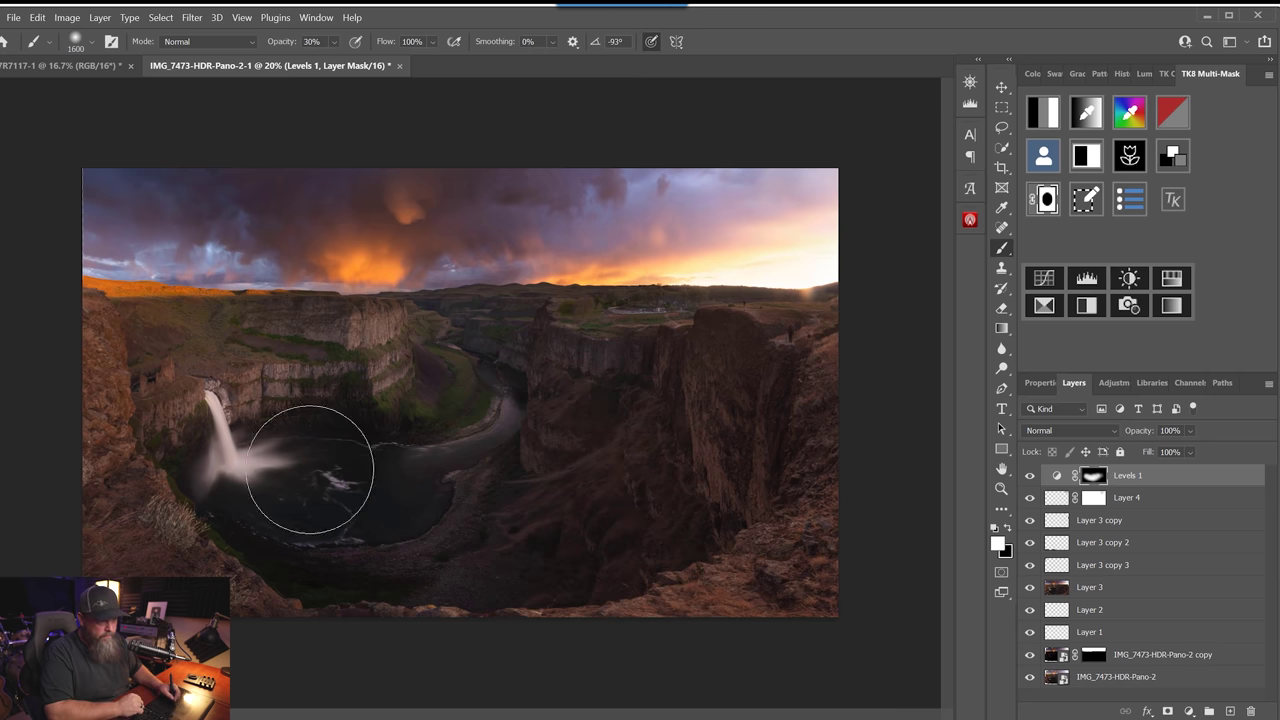
{"action": "left_click", "coordinate": [1029, 476]}
{"action": "left_click", "coordinate": [1029, 476]}
{"action": "left_click", "coordinate": [1029, 476]}
{"action": "left_click", "coordinate": [1029, 476]}
- Add a Soft Light layer above Levels 1 and choose a pale cream foreground colour for the Brush
{"action": "scroll", "coordinate": [452, 392], "scroll_direction": "down", "scroll_amount": 1}
{"action": "left_click_drag", "start_coordinate": [452, 392], "coordinate": [733, 341]}
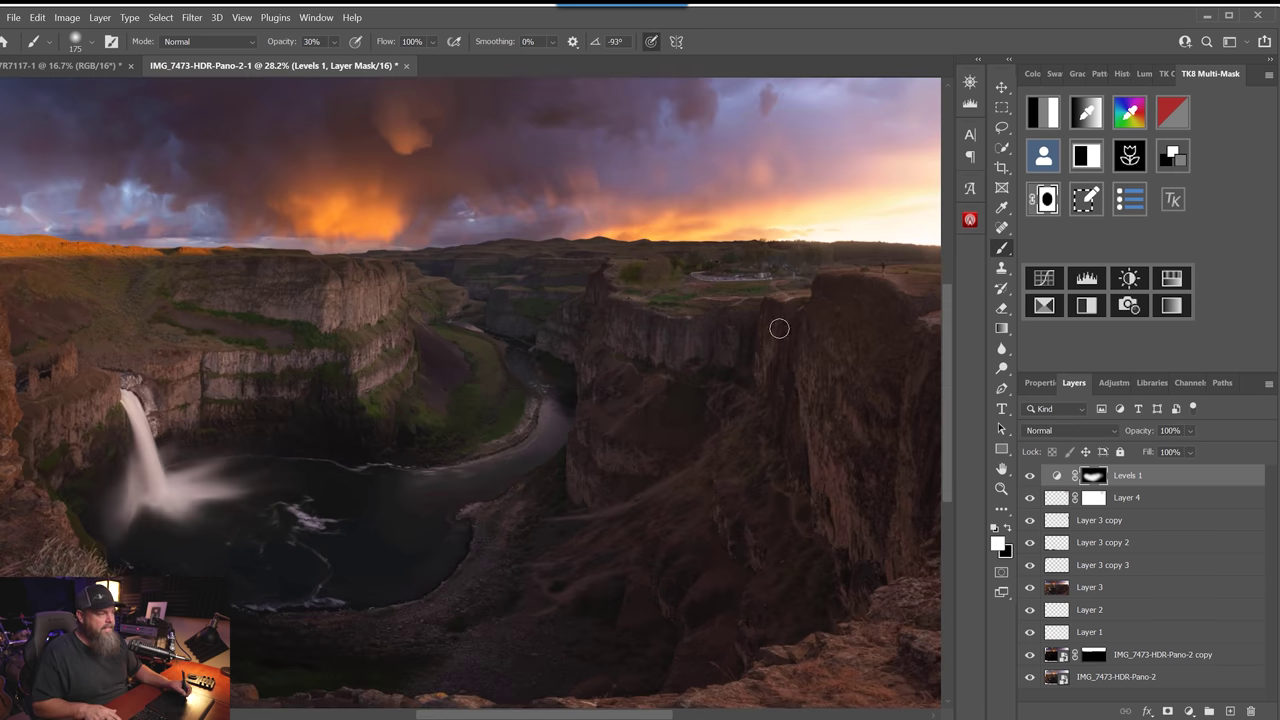
{"action": "mouse_move", "coordinate": [822, 292]}
{"action": "left_mouse_down"}
{"action": "mouse_move", "coordinate": [834, 280]}
{"action": "mouse_move", "coordinate": [371, 423]}
{"action": "left_mouse_up"}
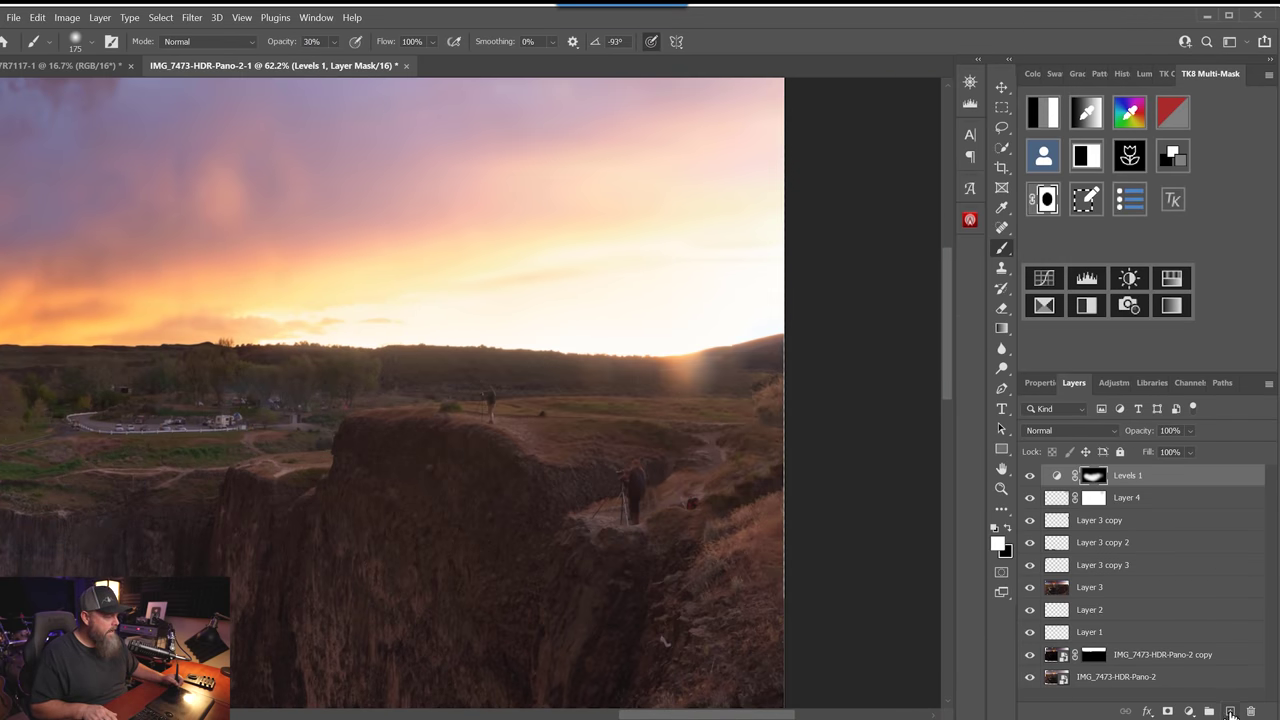
{"action": "left_click", "coordinate": [1231, 712]}
{"action": "left_click", "coordinate": [1063, 429]}
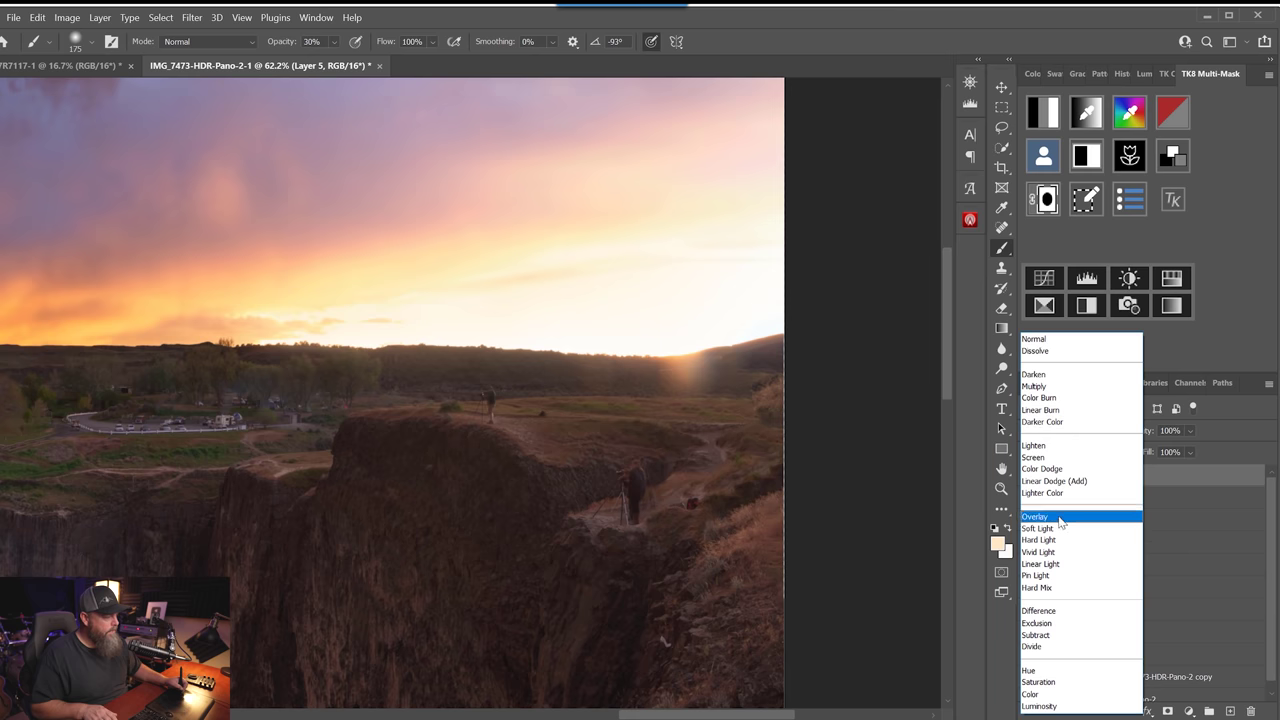
{"action": "left_click", "coordinate": [1037, 528]}
{"action": "left_click", "coordinate": [997, 544]}
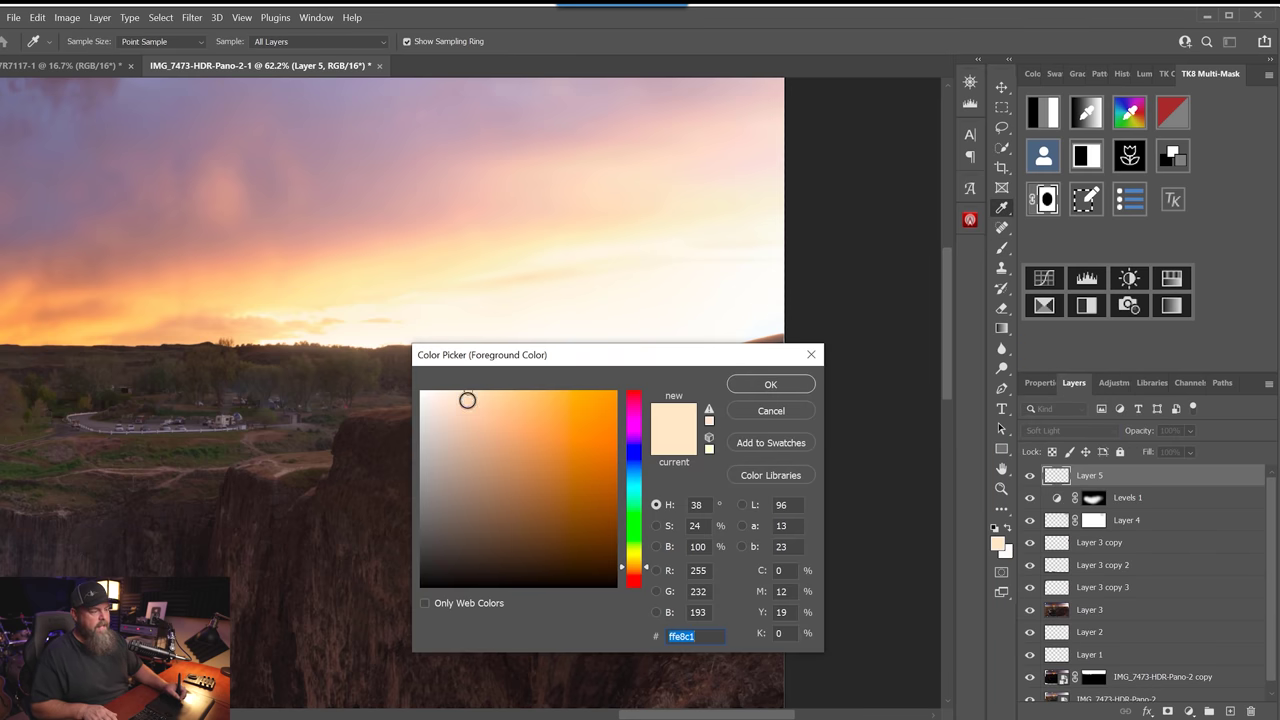
{"action": "mouse_move", "coordinate": [487, 392]}
{"action": "left_mouse_down"}
{"action": "mouse_move", "coordinate": [466, 466]}
{"action": "mouse_move", "coordinate": [455, 391]}
{"action": "left_mouse_up"}
{"action": "left_click", "coordinate": [768, 385]}
{"action": "key", "text": "b"}
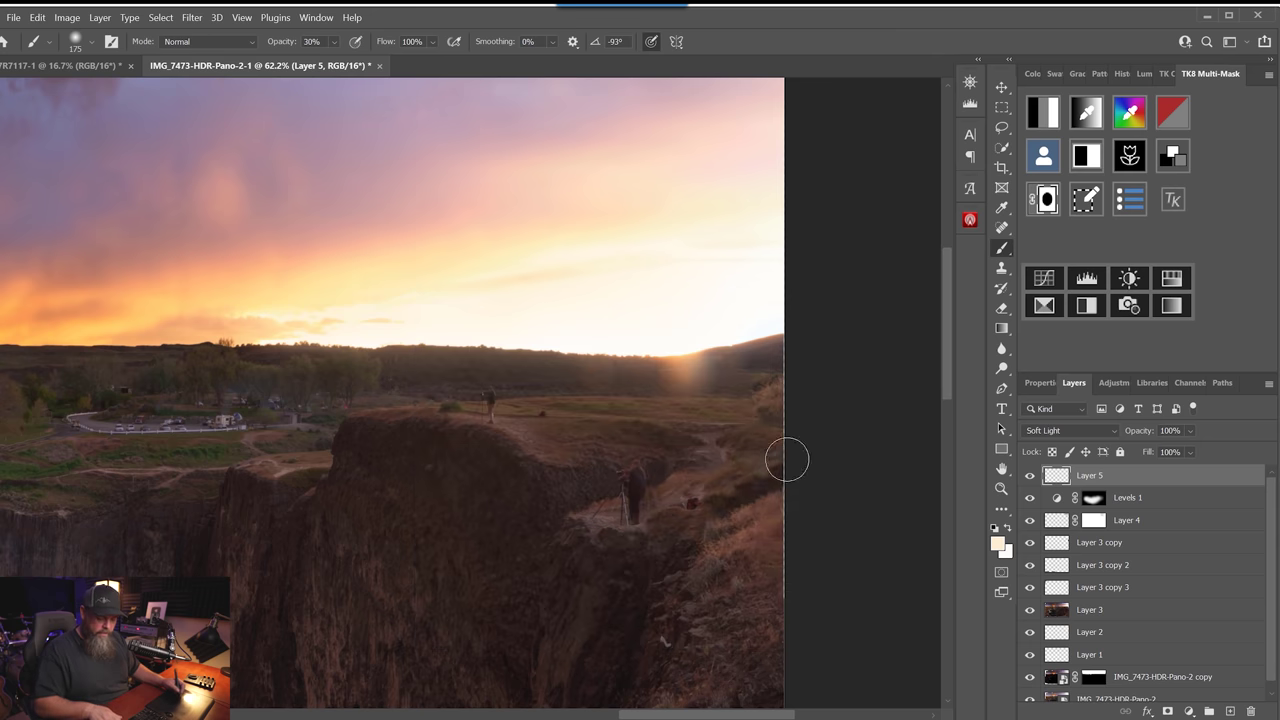
- Paint a soft cream glow along the sunlit horizon on the Soft Light layer at 20% opacity, varying the brush between 300 and 900 px
{"action": "key", "text": "2"}
{"action": "key", "text": "bracketright"}
{"action": "key", "text": "bracketright"}
{"action": "key", "text": "bracketright"}
{"action": "key", "text": "bracketright"}
{"action": "key", "text": "bracketright"}
{"action": "key", "text": "bracketright"}
{"action": "key", "text": "bracketright"}
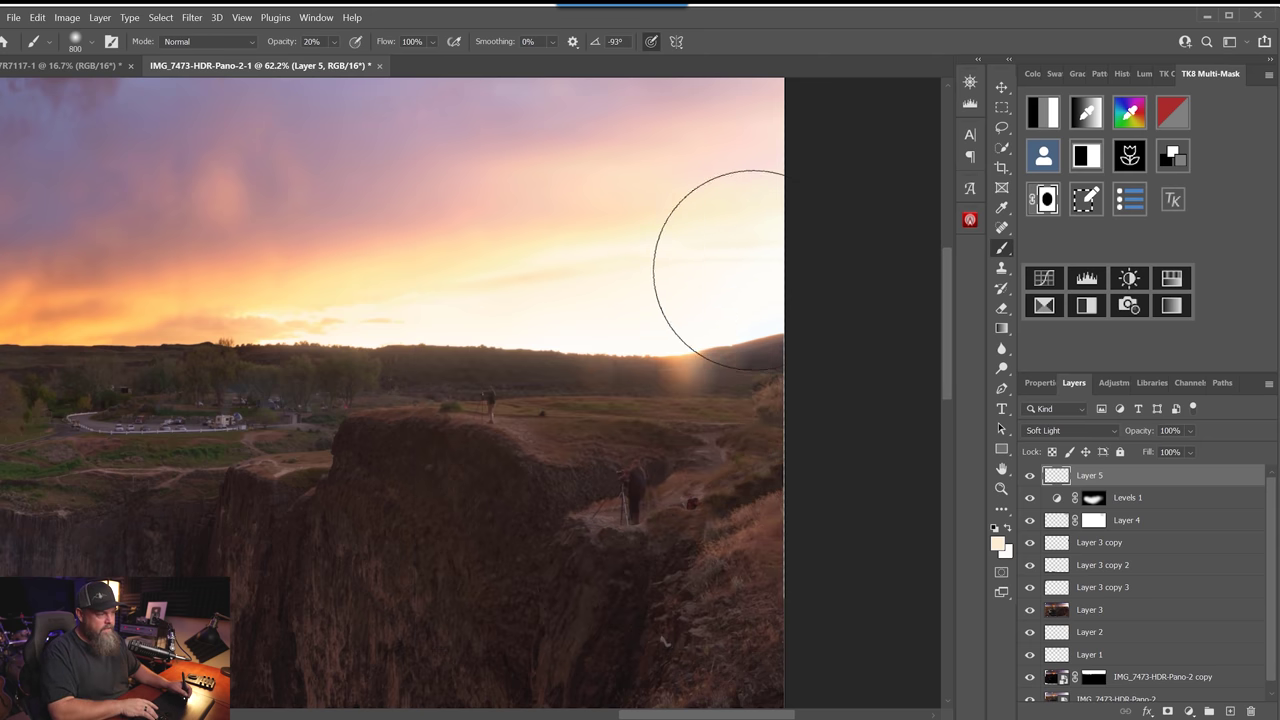
{"action": "key", "text": "bracketleft"}
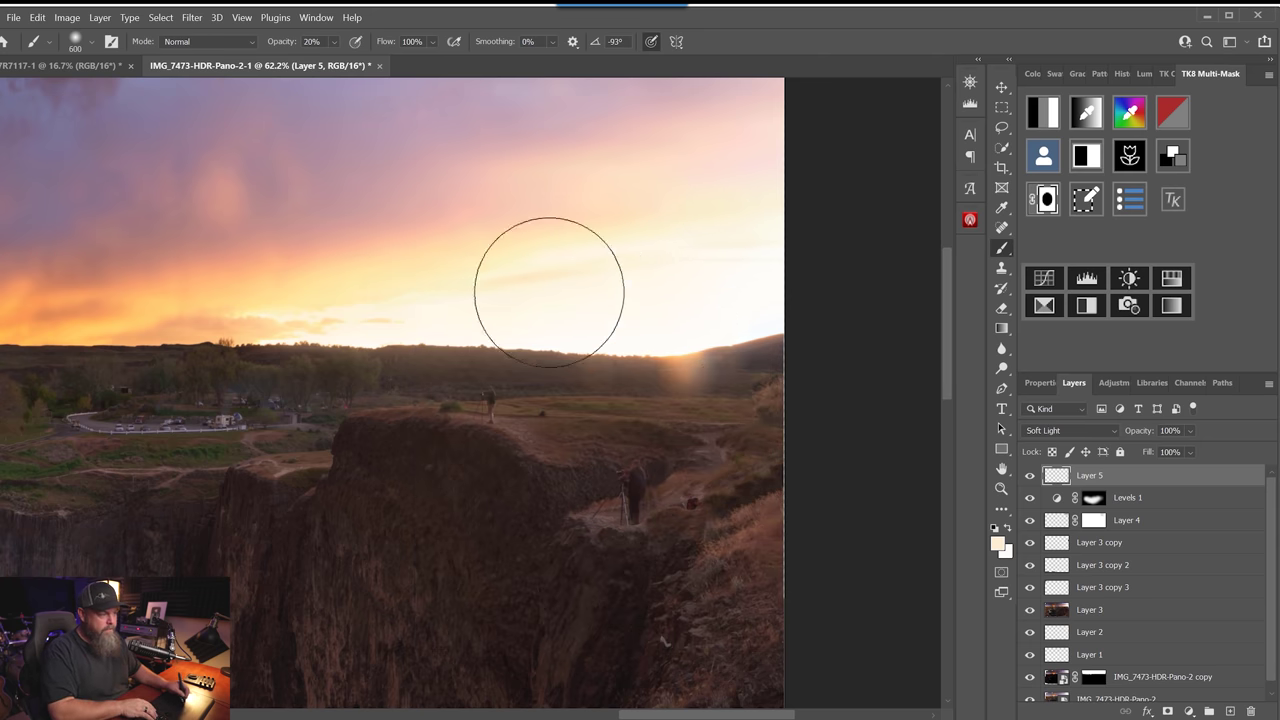
{"action": "key", "text": "bracketright"}
{"action": "key", "text": "bracketright"}
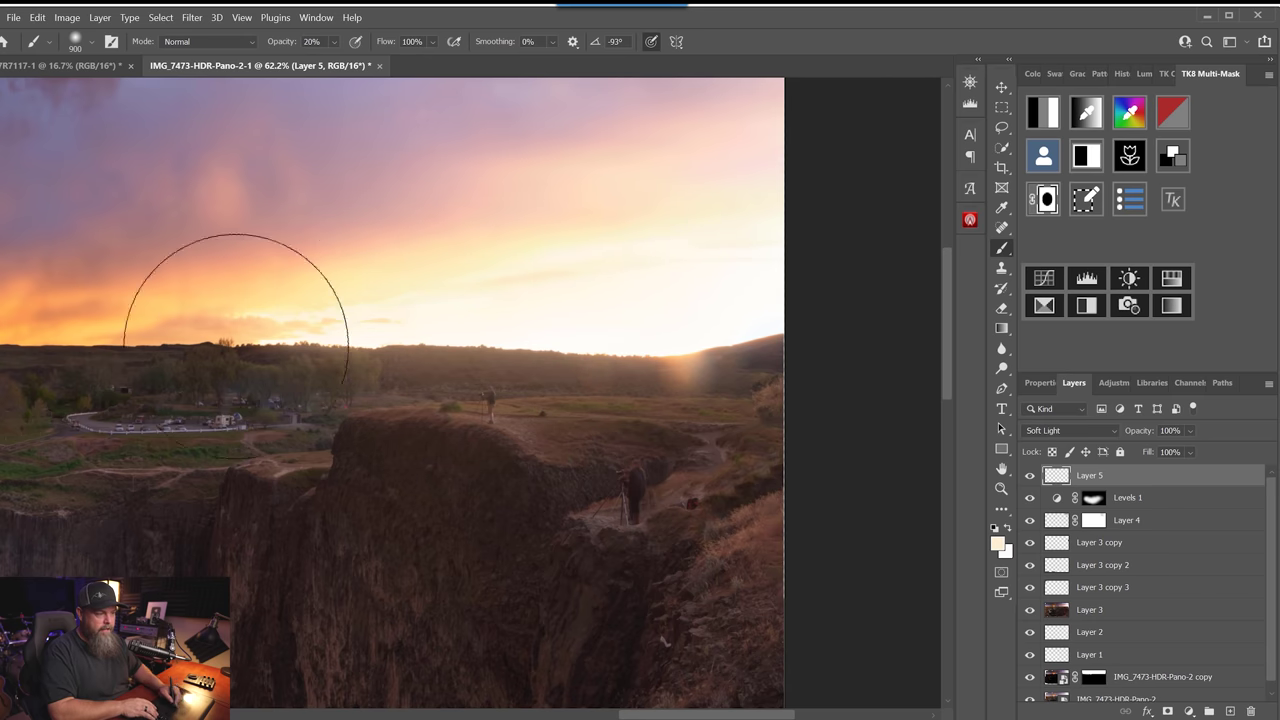
{"action": "key", "text": "bracketleft"}
{"action": "key", "text": "bracketleft"}
{"action": "key", "text": "bracketleft"}
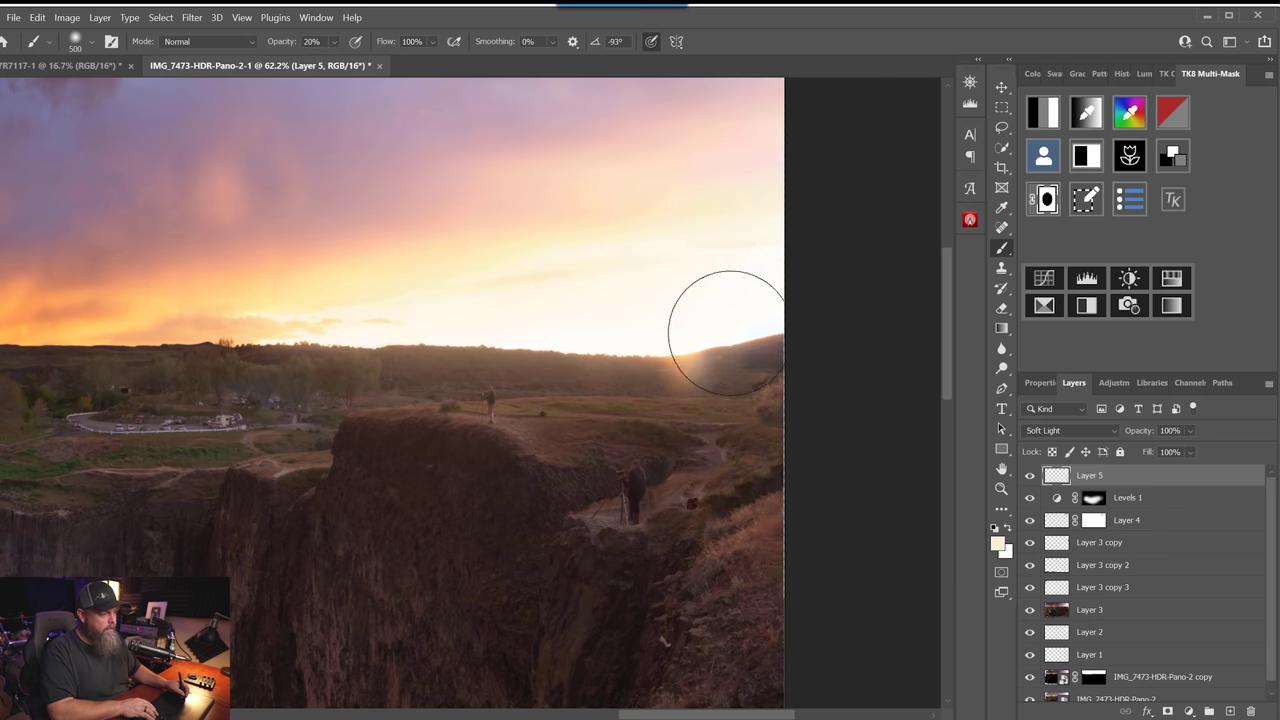
{"action": "key", "text": "bracketright"}
{"action": "key", "text": "bracketright"}
{"action": "key", "text": "bracketright"}
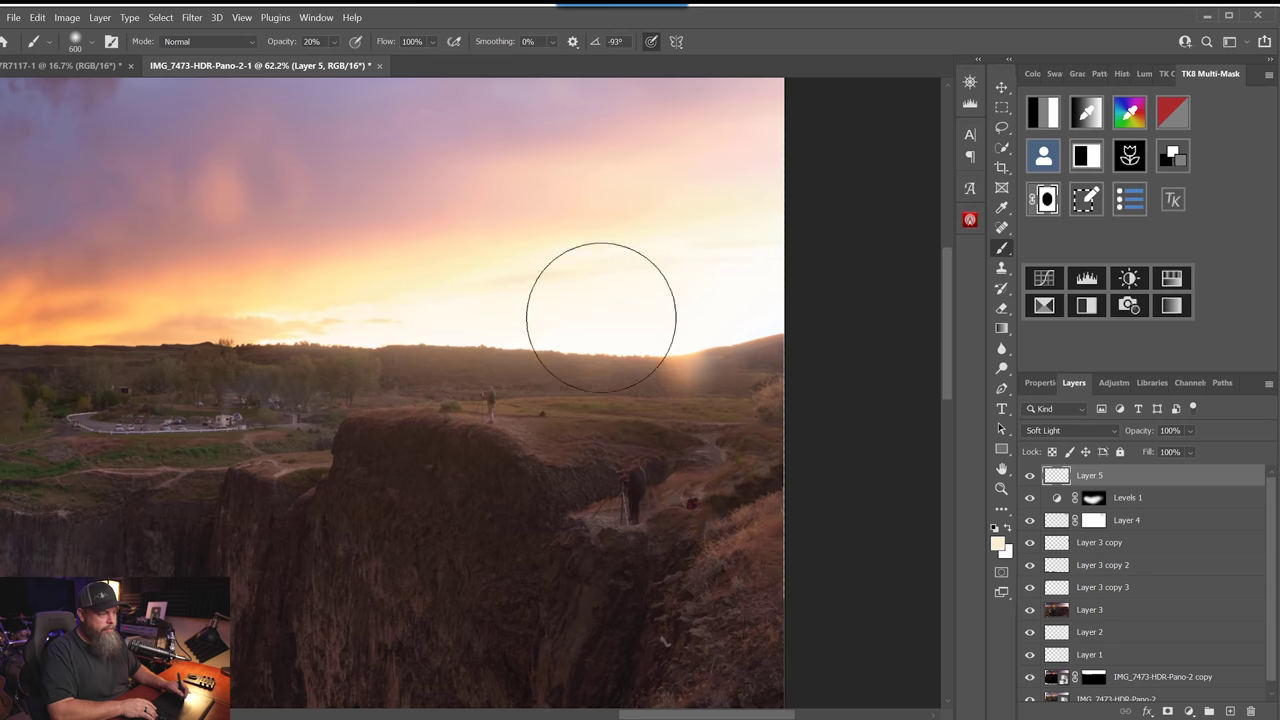
{"action": "key", "text": "bracketleft"}
{"action": "key", "text": "bracketleft"}
{"action": "key", "text": "bracketleft"}
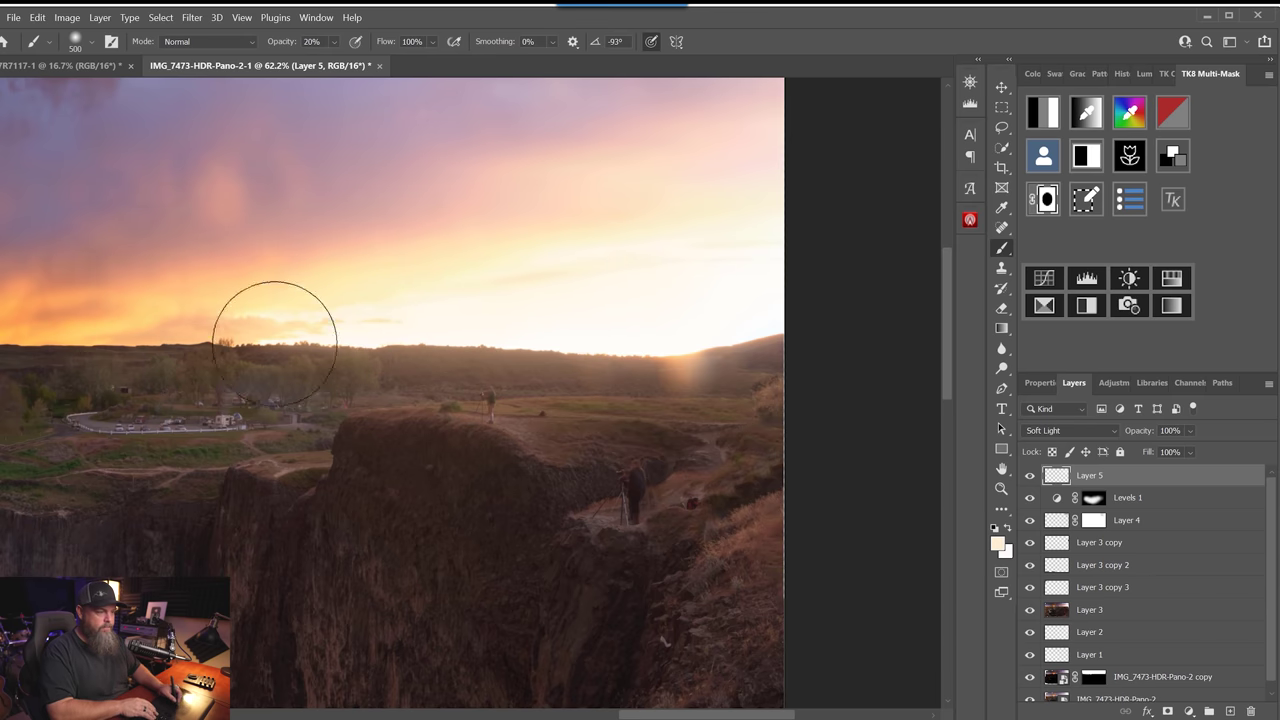
{"action": "key", "text": "bracketleft"}
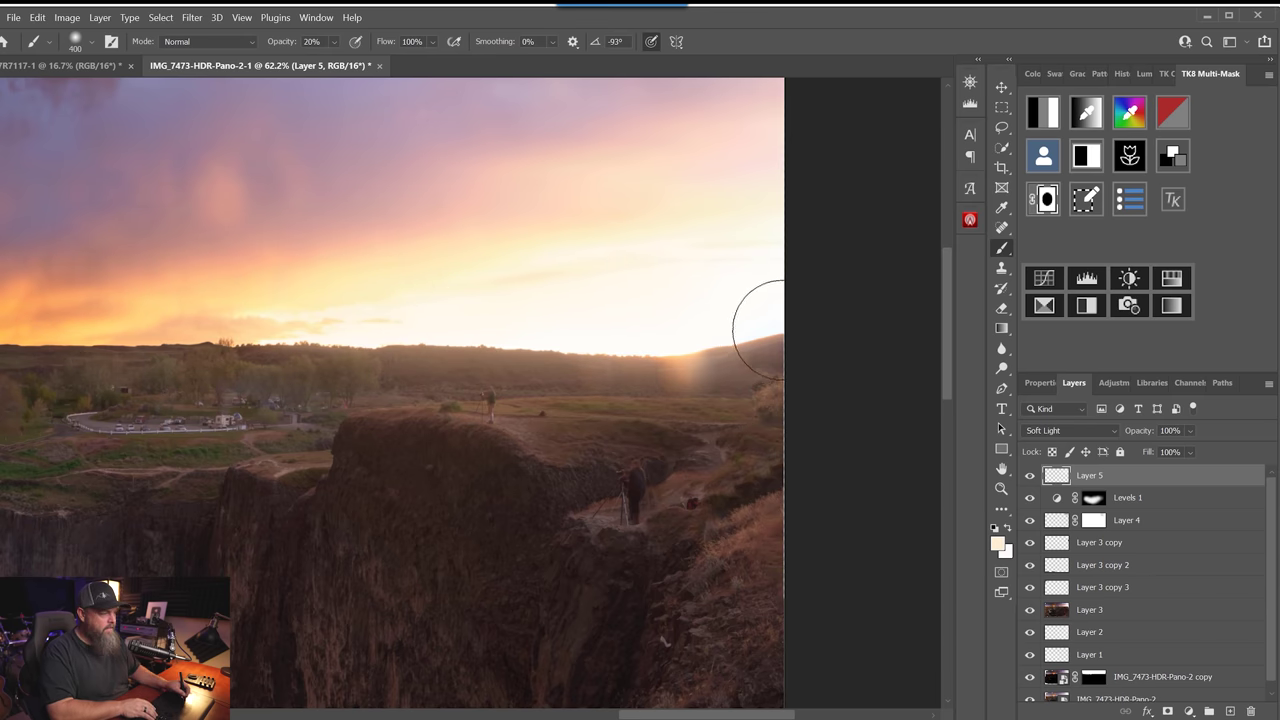
{"action": "key", "text": "bracketright"}
{"action": "key", "text": "bracketright"}
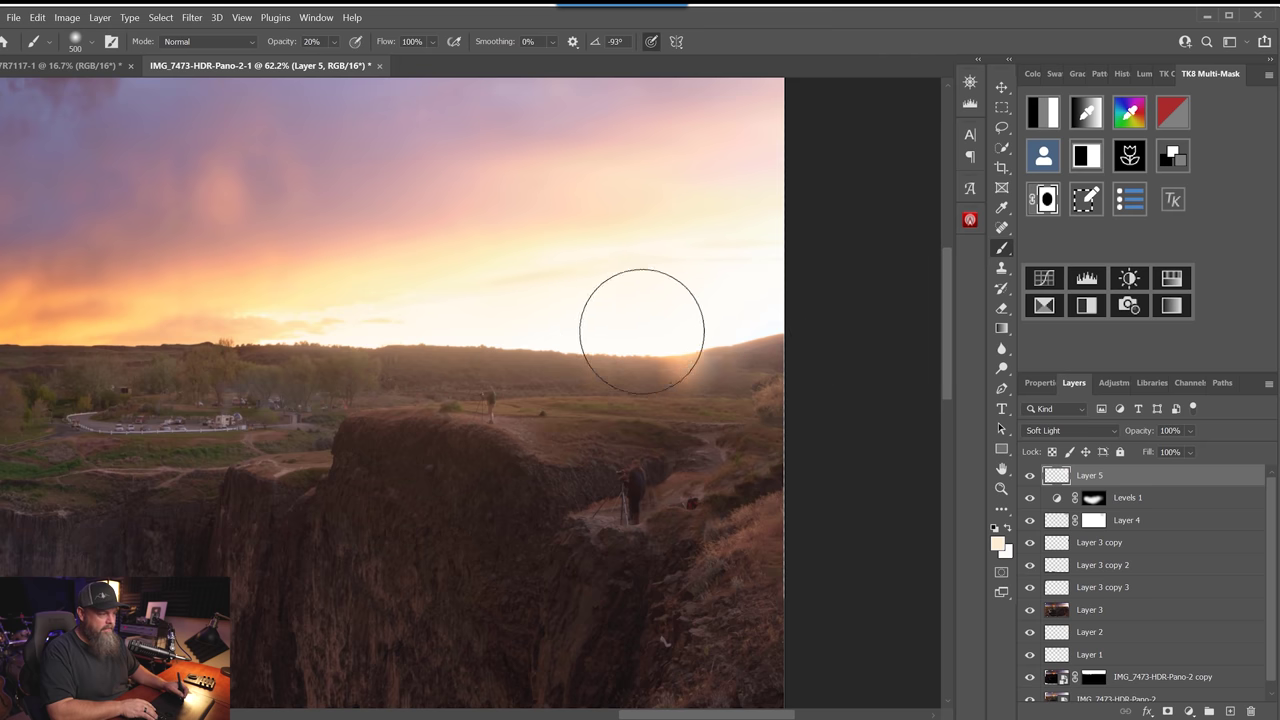
{"action": "key", "text": "bracketleft"}
{"action": "key", "text": "bracketleft"}
{"action": "key", "text": "bracketleft"}
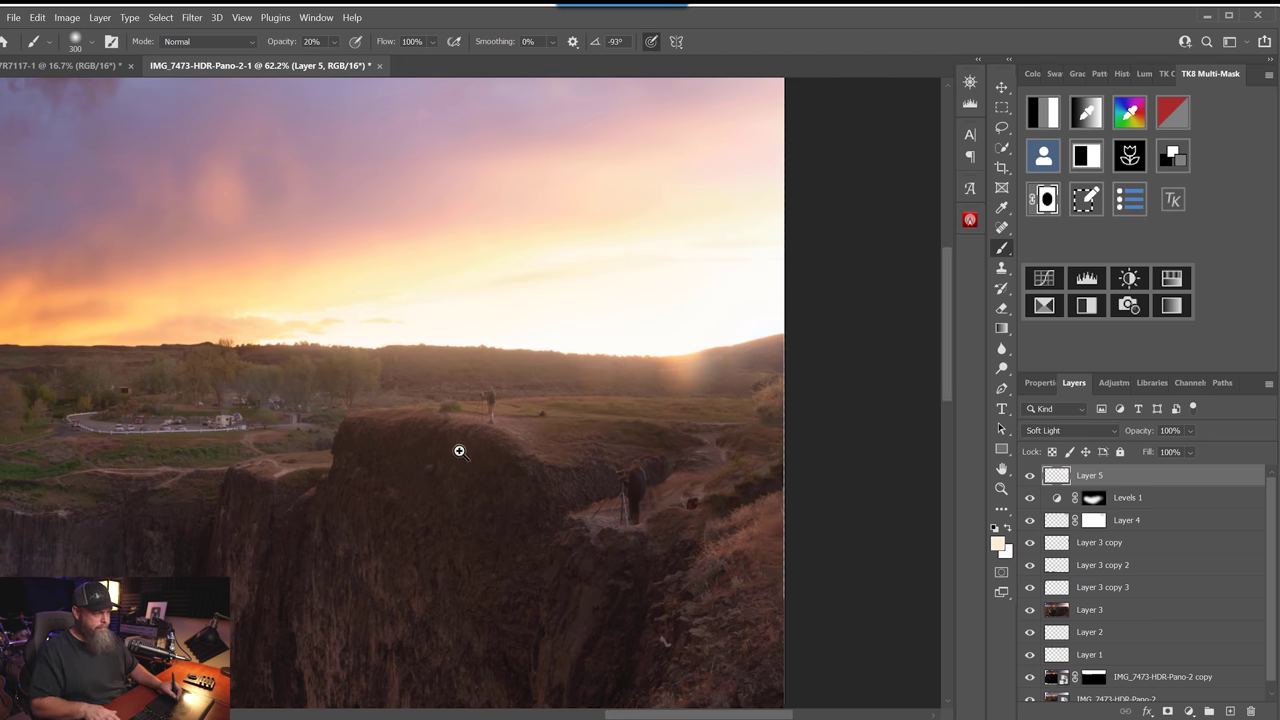
- Apply a 61.1-pixel Gaussian Blur to a merged copy of the visible layers and set that layer's opacity to 22%
{"action": "scroll", "coordinate": [472, 449], "scroll_direction": "down", "scroll_amount": 5}
{"action": "scroll", "coordinate": [583, 412], "scroll_direction": "up", "scroll_amount": 4}
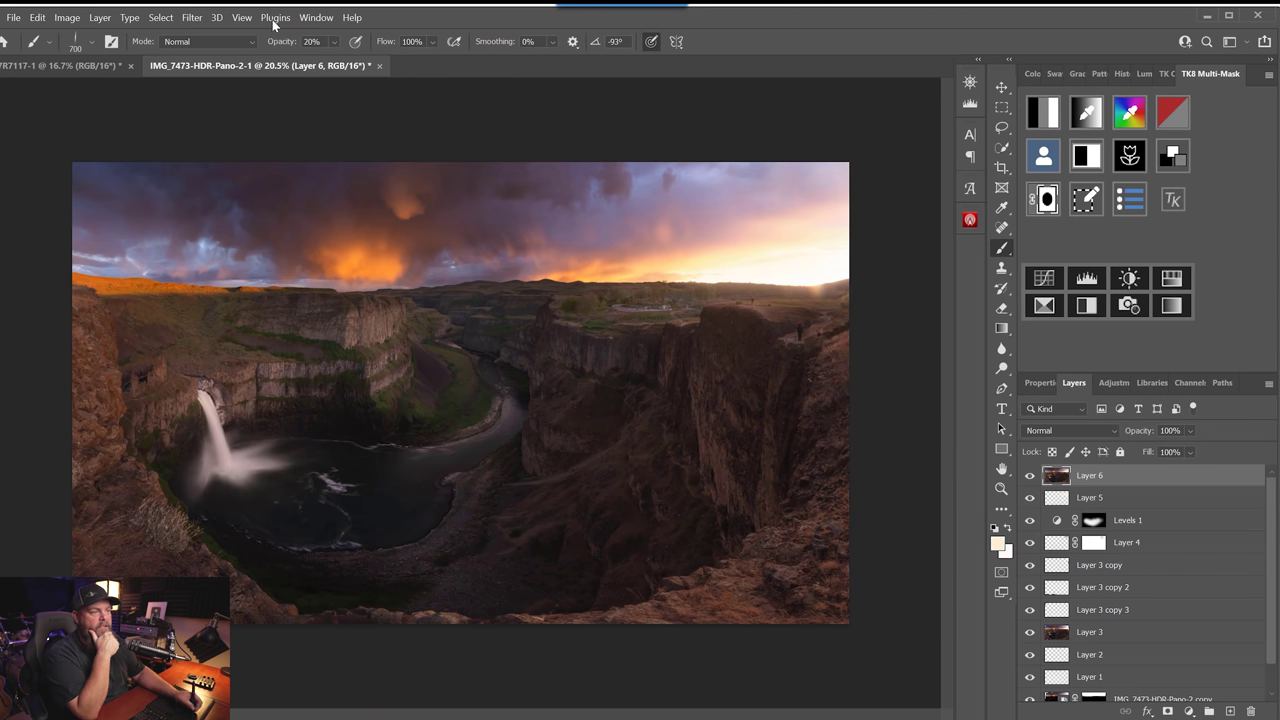
{"action": "left_click", "coordinate": [191, 17]}
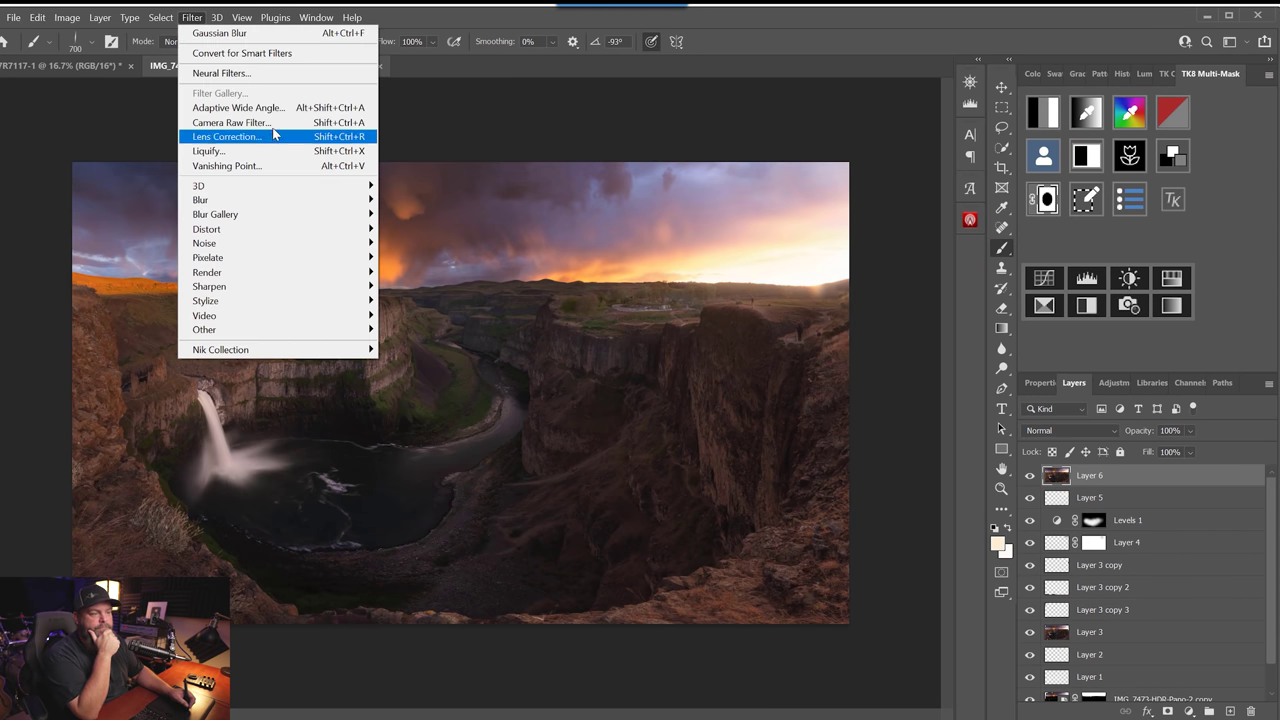
{"action": "mouse_move", "coordinate": [237, 205]}
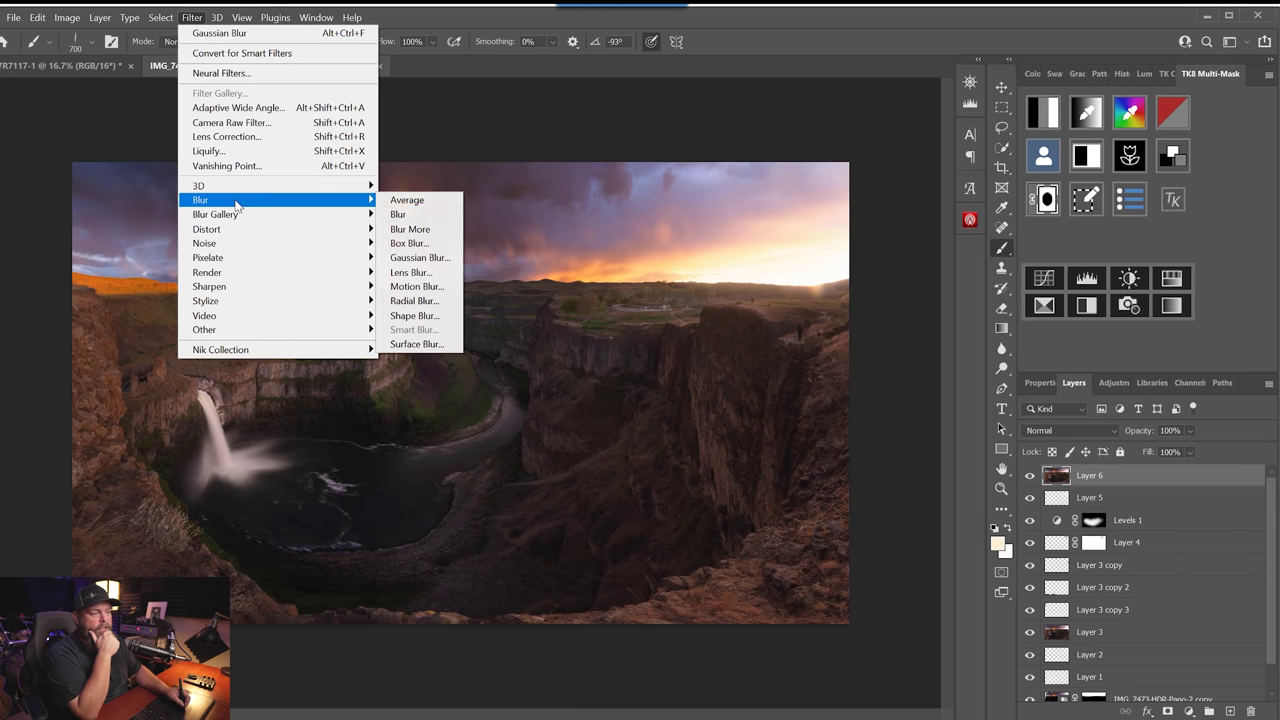
{"action": "left_click", "coordinate": [420, 257]}
{"action": "left_click_drag", "start_coordinate": [897, 416], "coordinate": [891, 417]}
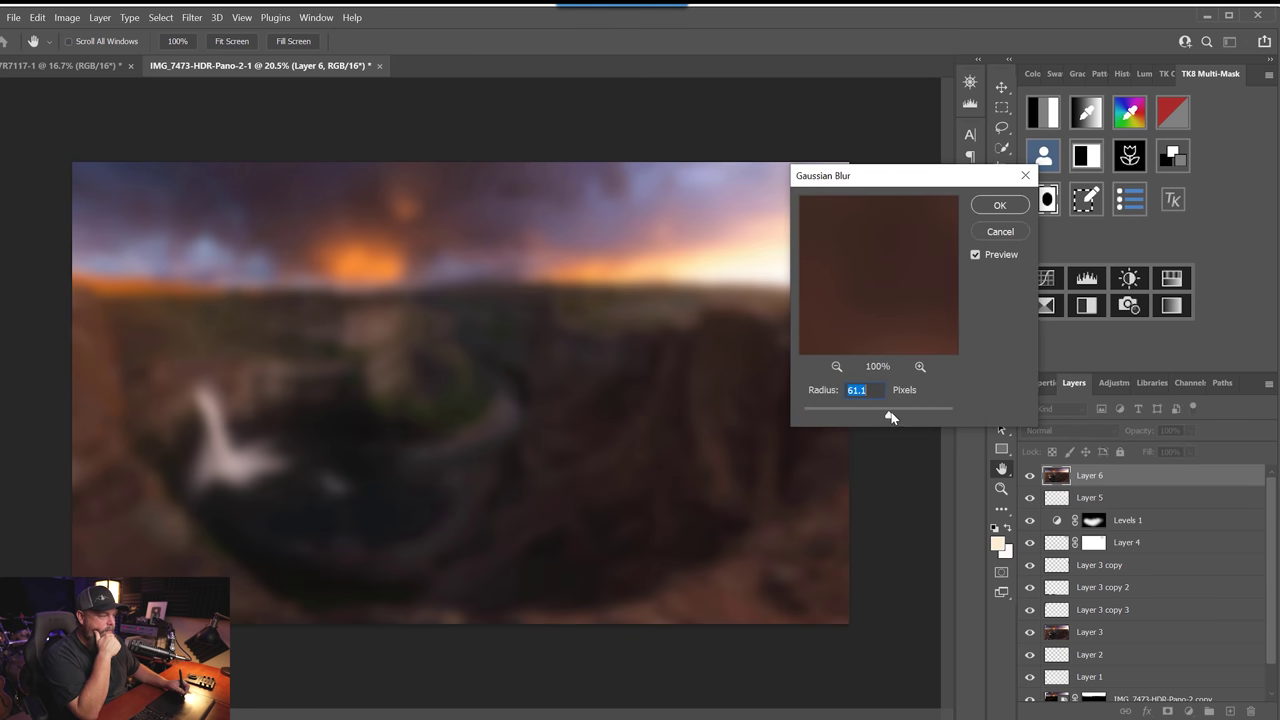
{"action": "left_click", "coordinate": [1000, 206]}
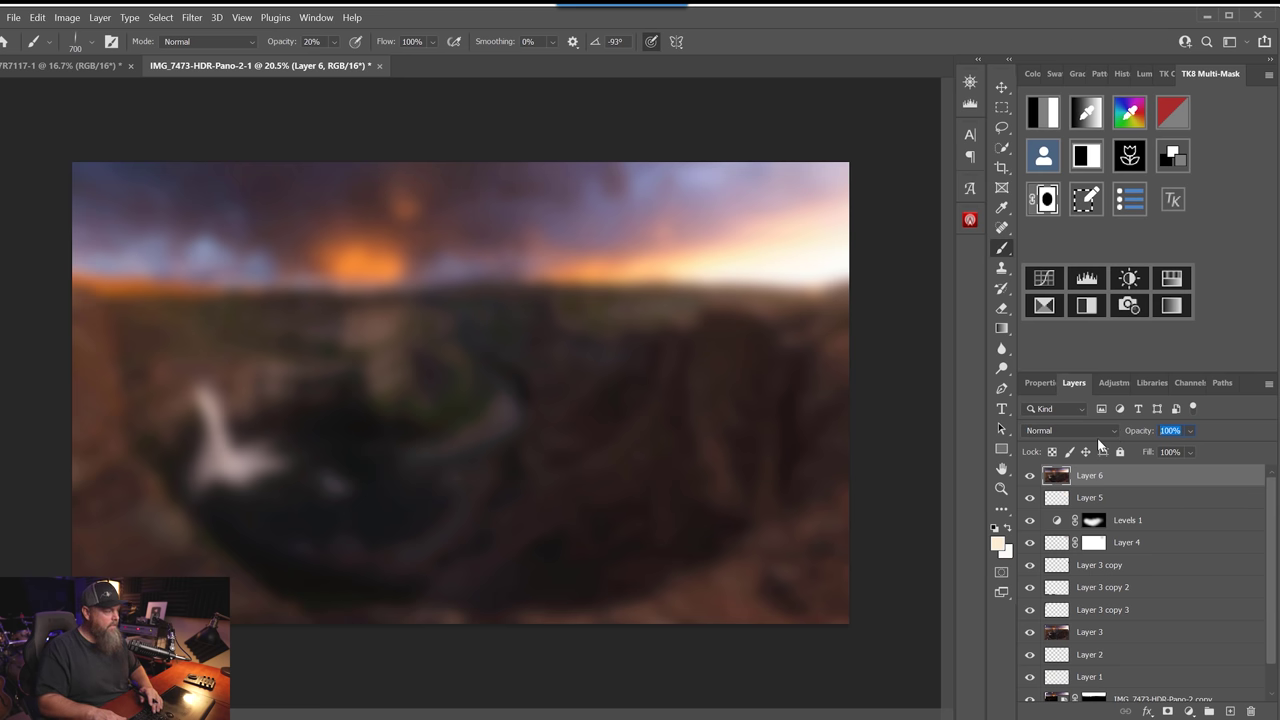
{"action": "type", "text": "22"}
{"action": "key", "text": "Return"}
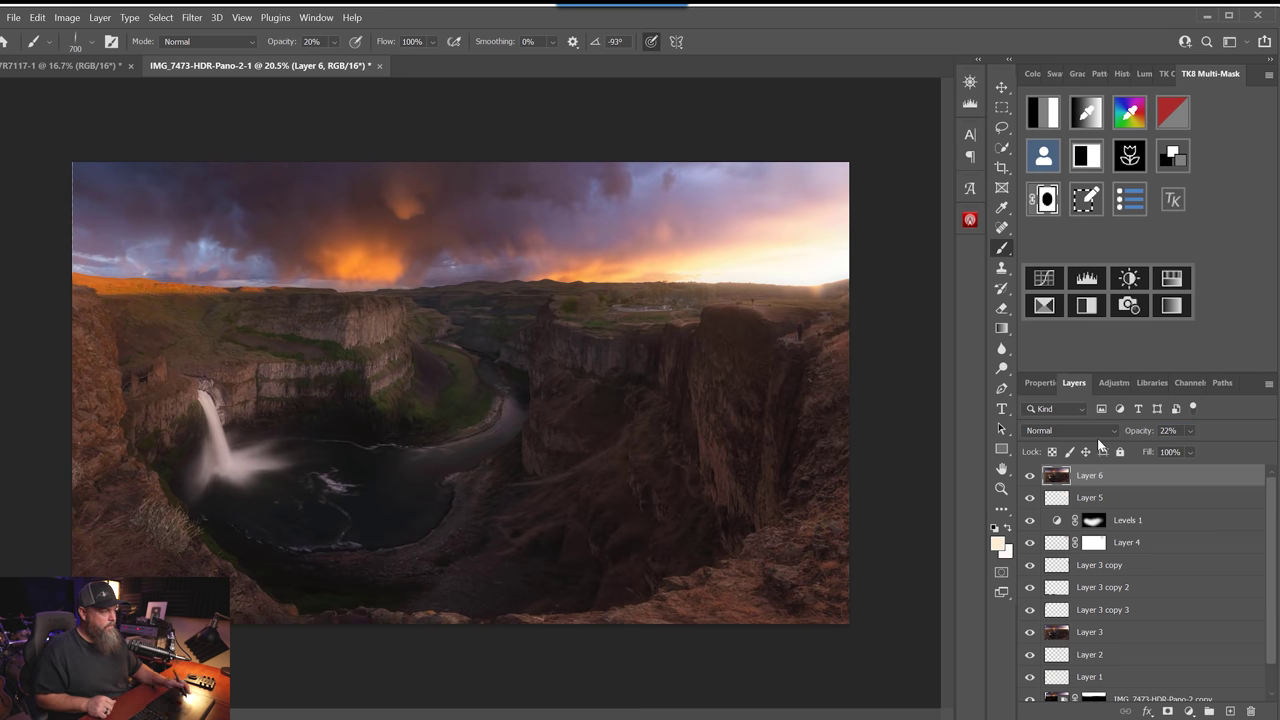
- Generate a Lights 1 luminosity mask with the TK8 Multi-Mask panel and apply it to the blurred Layer 6
{"action": "left_click", "coordinate": [1101, 311]}
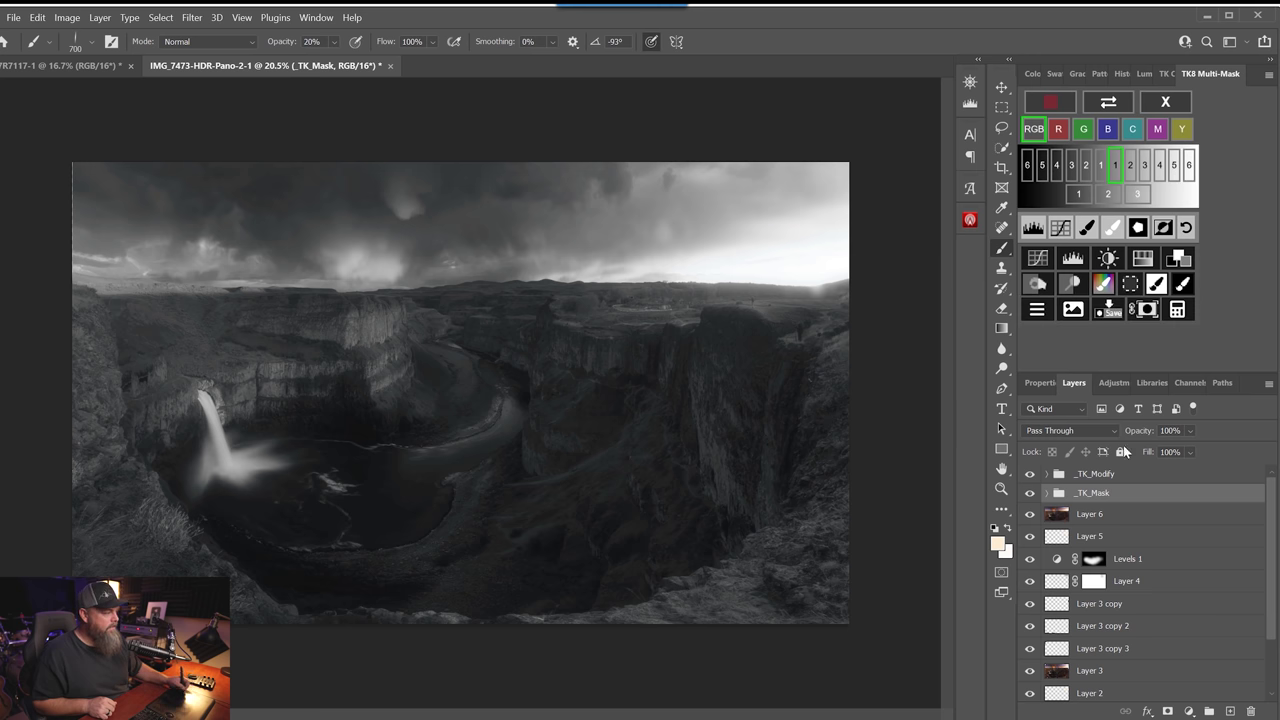
{"action": "left_click", "coordinate": [1092, 514]}
{"action": "left_click", "coordinate": [1143, 310]}
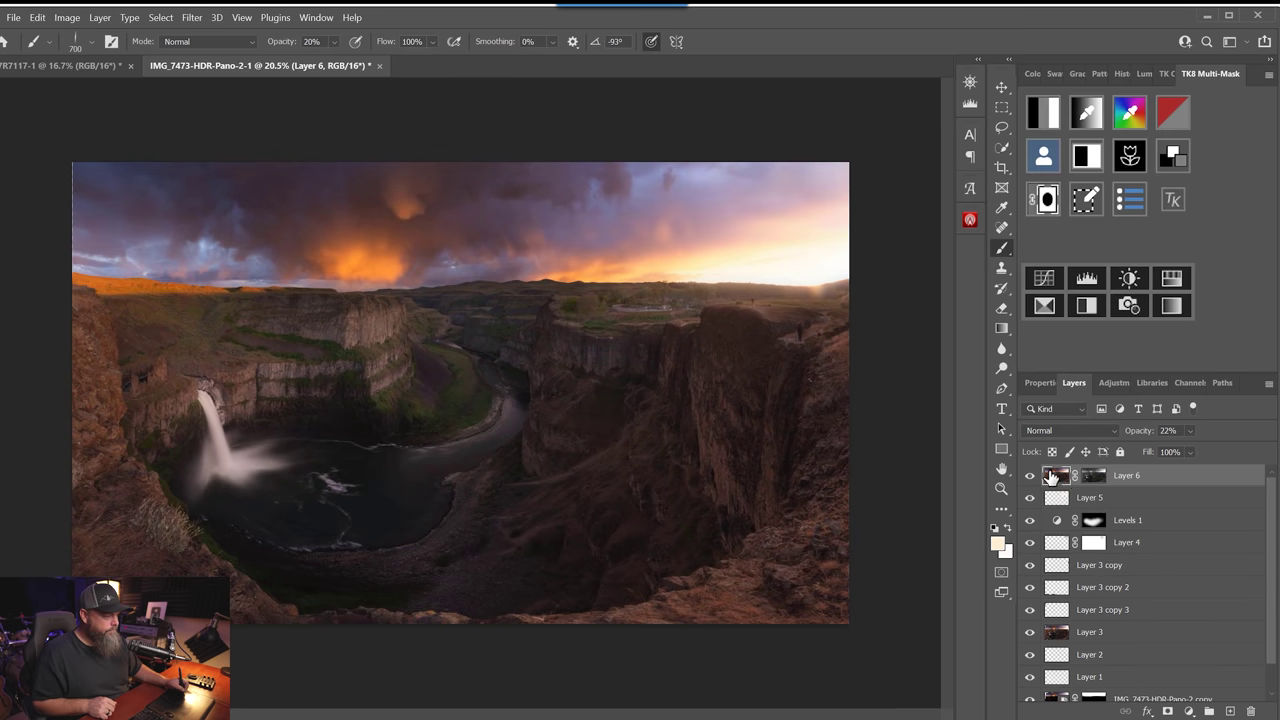
- Start the Camera Raw Filter on Layer 6's image and set Exposure to +1.15, Temperature to +16 and Tint to +14
{"action": "left_click", "coordinate": [192, 17]}
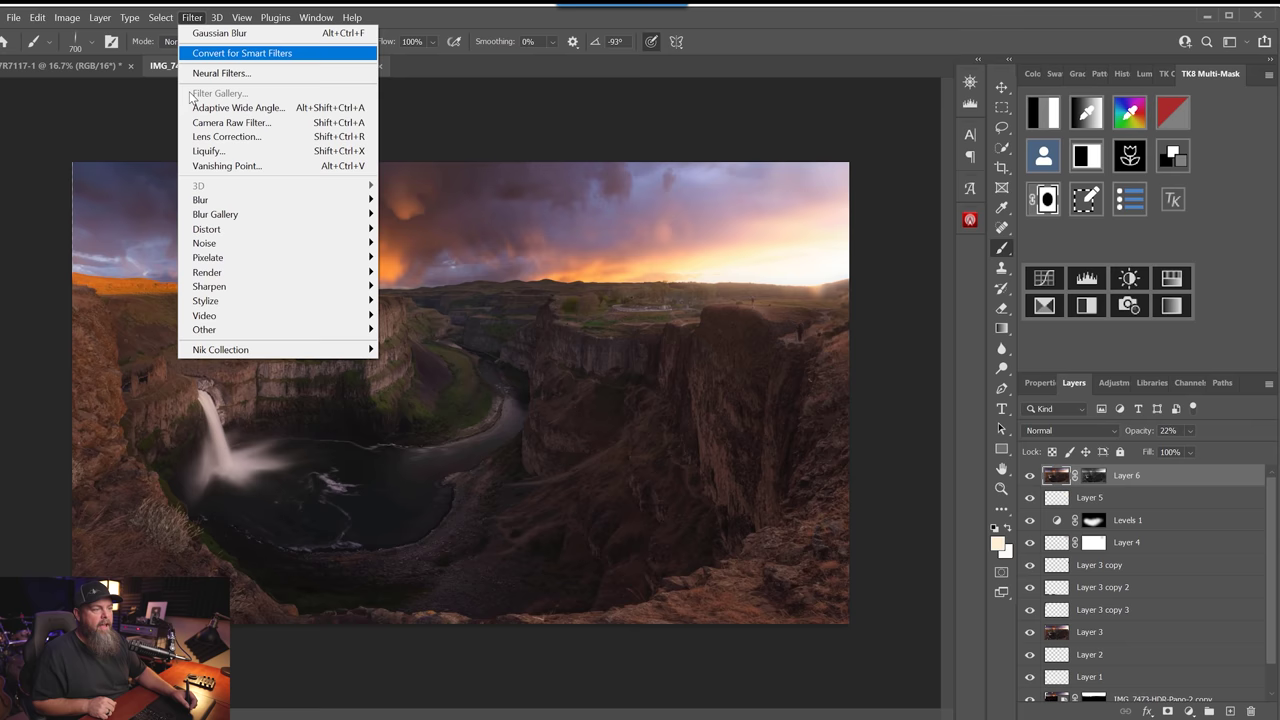
{"action": "left_click", "coordinate": [253, 124]}
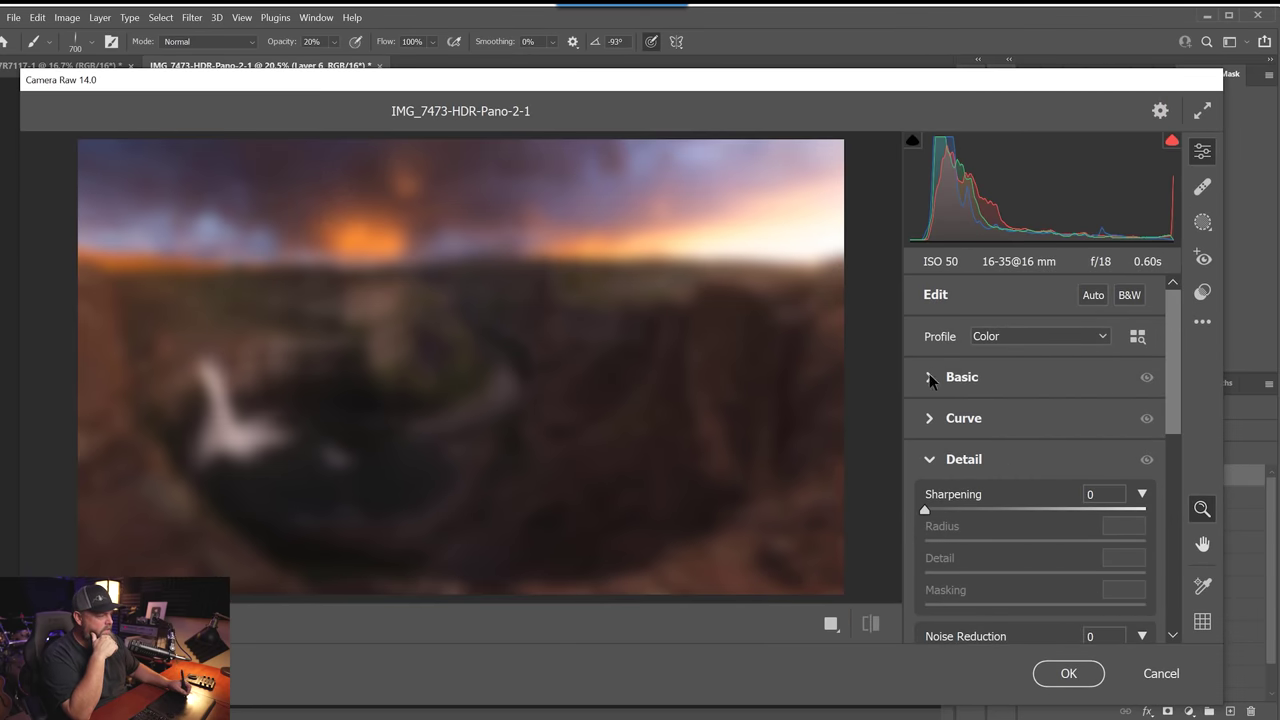
{"action": "left_click", "coordinate": [930, 378]}
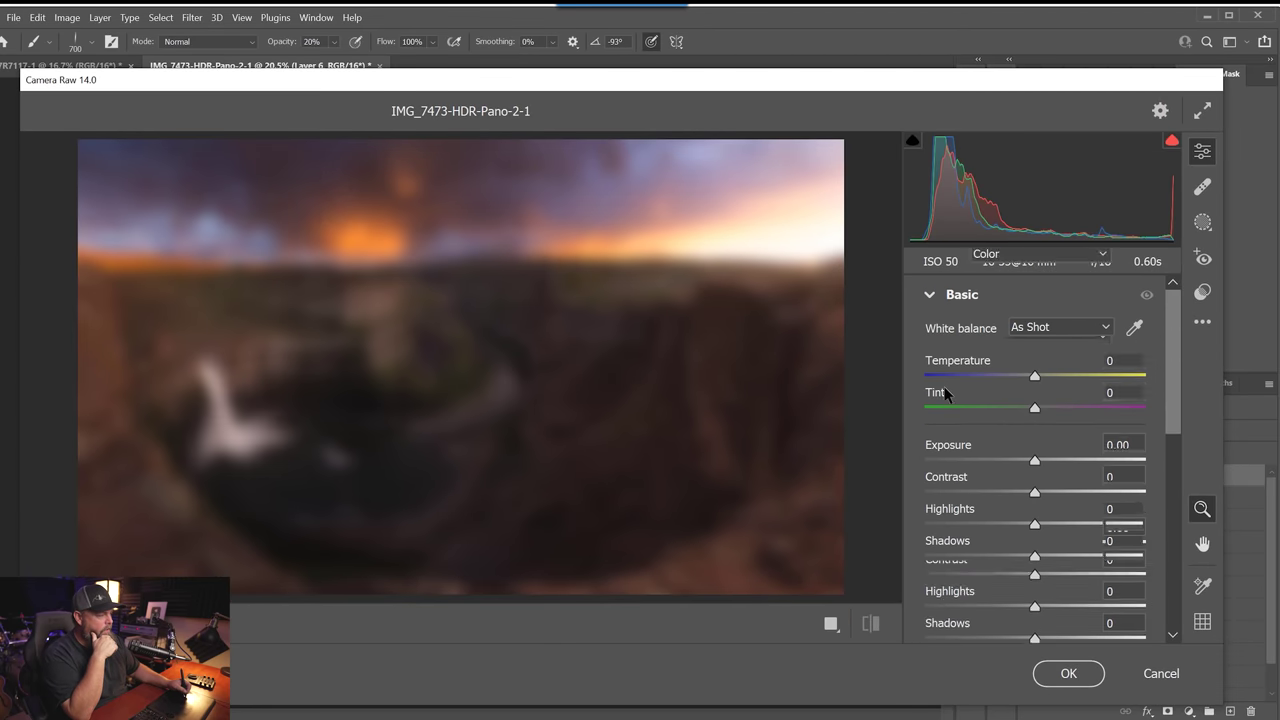
{"action": "left_click_drag", "start_coordinate": [1035, 497], "coordinate": [1103, 492]}
{"action": "left_click_drag", "start_coordinate": [1035, 459], "coordinate": [1061, 459]}
{"action": "mouse_move", "coordinate": [1038, 377]}
{"action": "left_mouse_down"}
{"action": "mouse_move", "coordinate": [1063, 391]}
{"action": "mouse_move", "coordinate": [1053, 410]}
{"action": "mouse_move", "coordinate": [1050, 380]}
{"action": "left_mouse_up"}
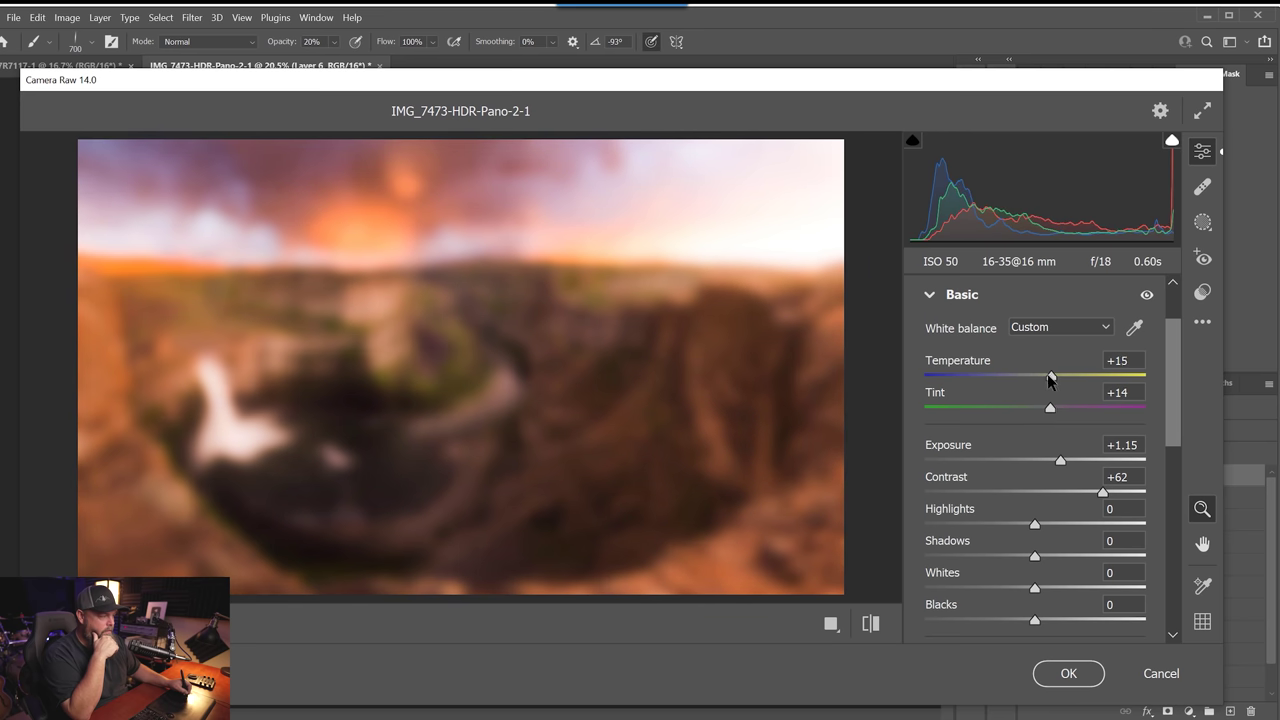
- Set Contrast to +74, Shadows to -25 and Blacks to -26, apply the filter, and compare Layer 6's effect on the canyon
{"action": "left_click_drag", "start_coordinate": [1116, 494], "coordinate": [1115, 494]}
{"action": "left_click", "coordinate": [1007, 556]}
{"action": "left_click", "coordinate": [1006, 620]}
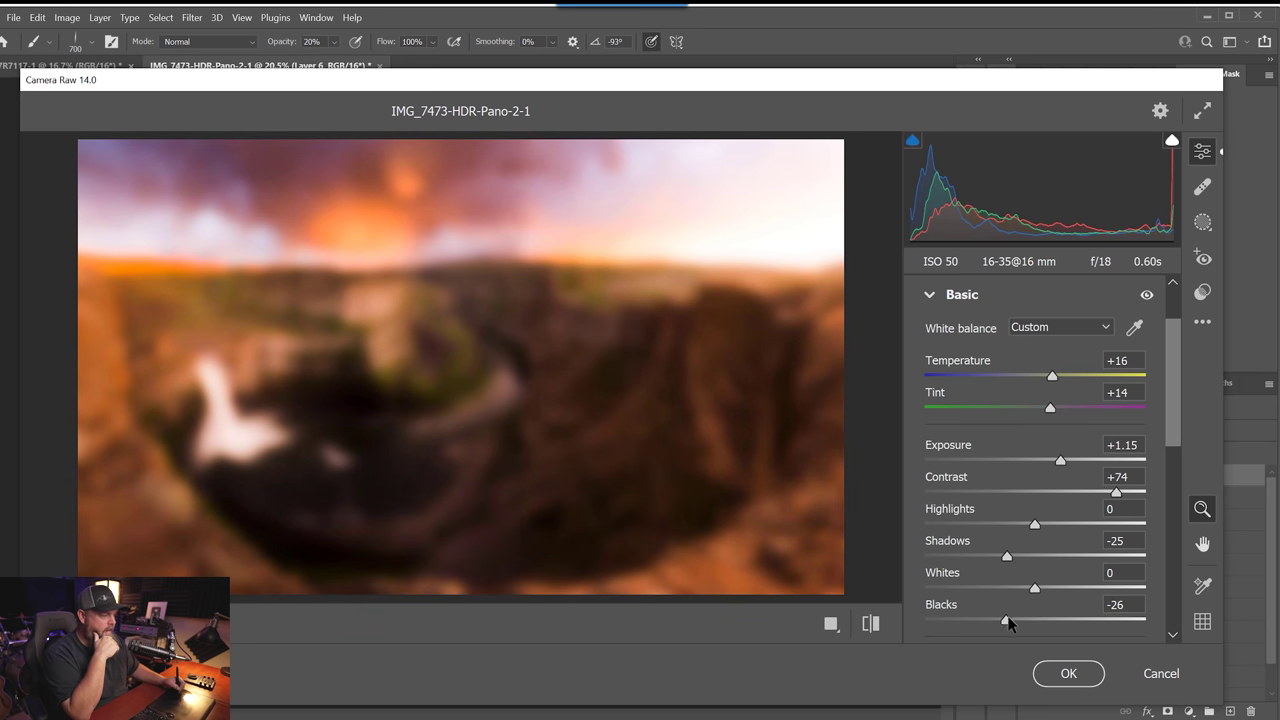
{"action": "left_click", "coordinate": [1066, 674]}
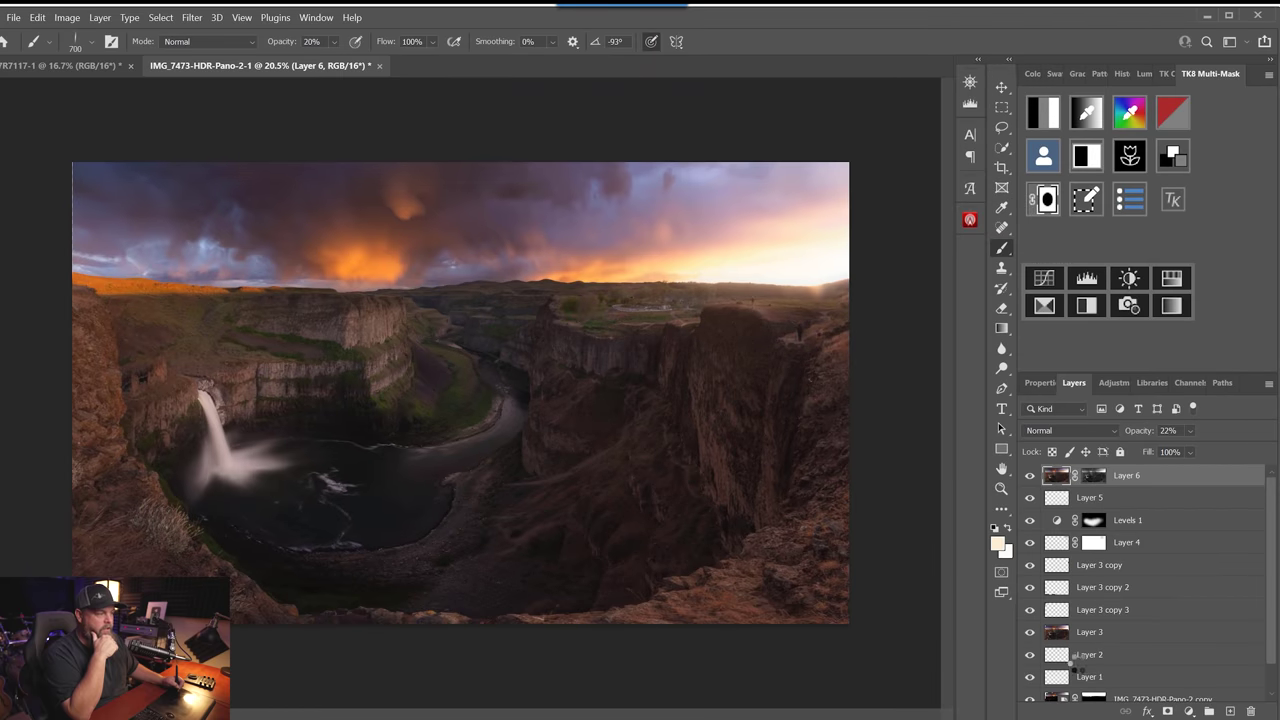
{"action": "left_click", "coordinate": [1031, 477]}
{"action": "left_click", "coordinate": [1032, 477]}
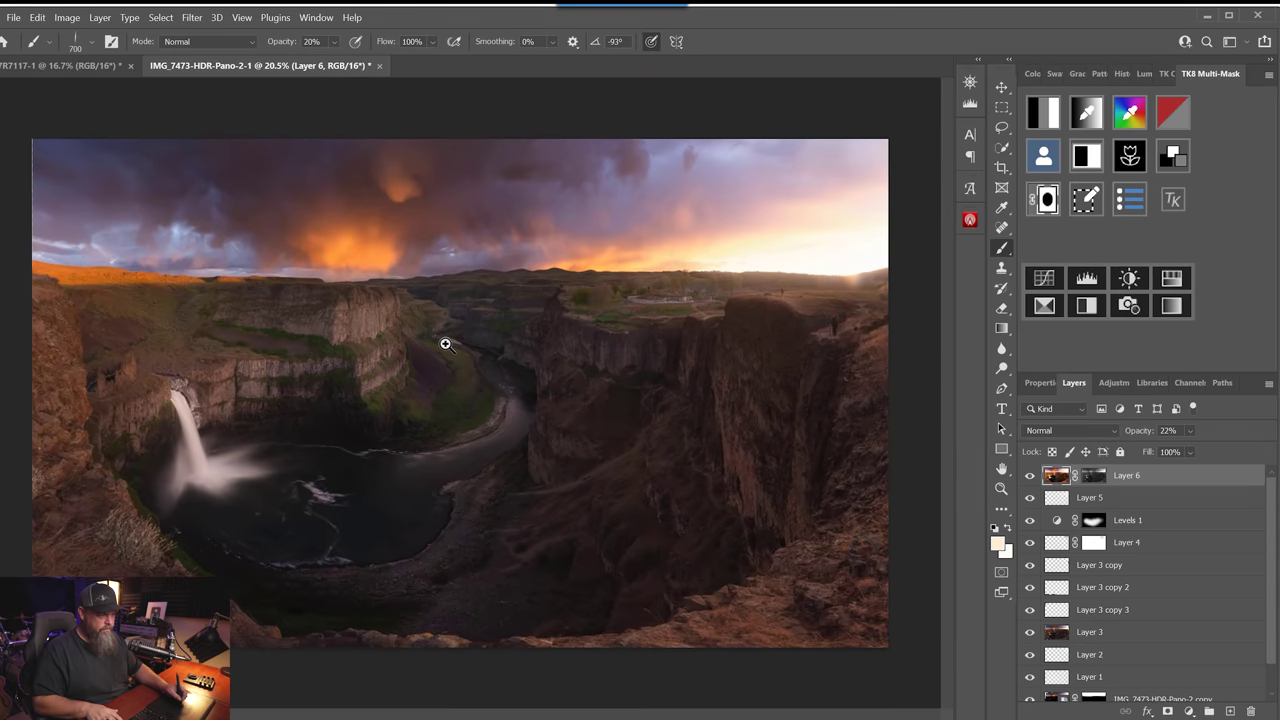
{"action": "left_click_drag", "start_coordinate": [445, 344], "coordinate": [480, 309]}
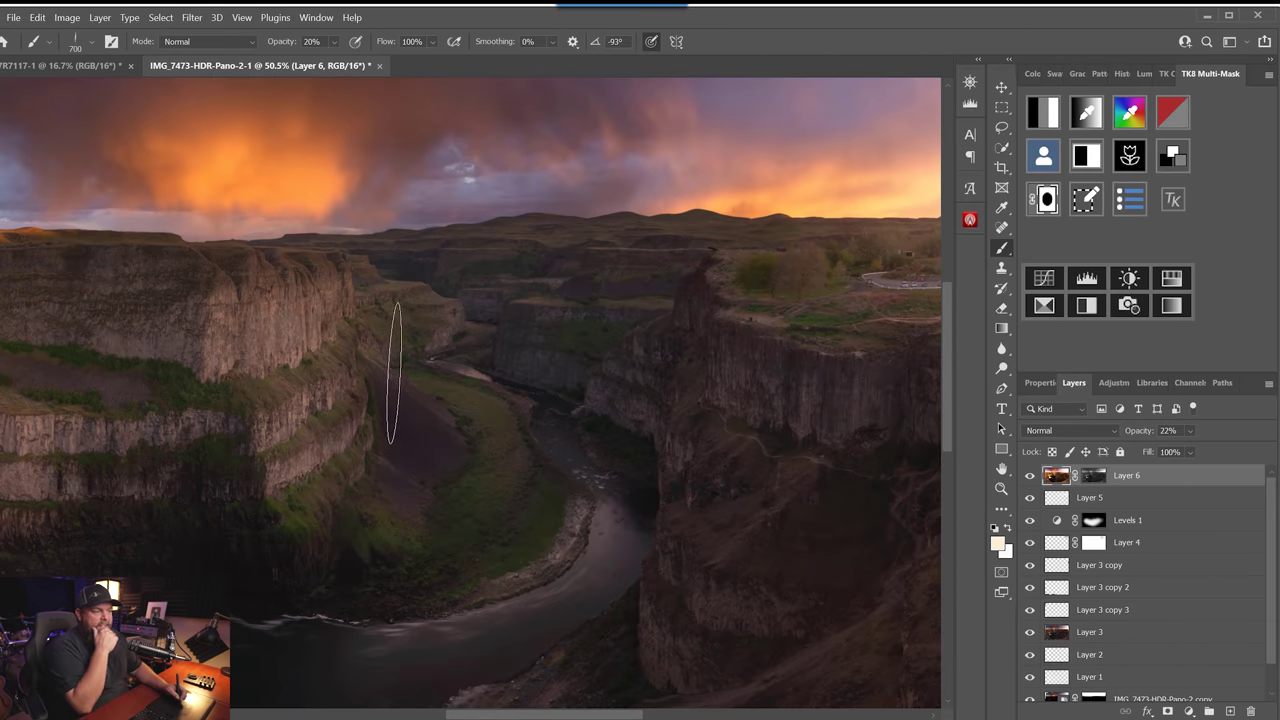
{"action": "left_click_drag", "start_coordinate": [512, 343], "coordinate": [500, 356]}
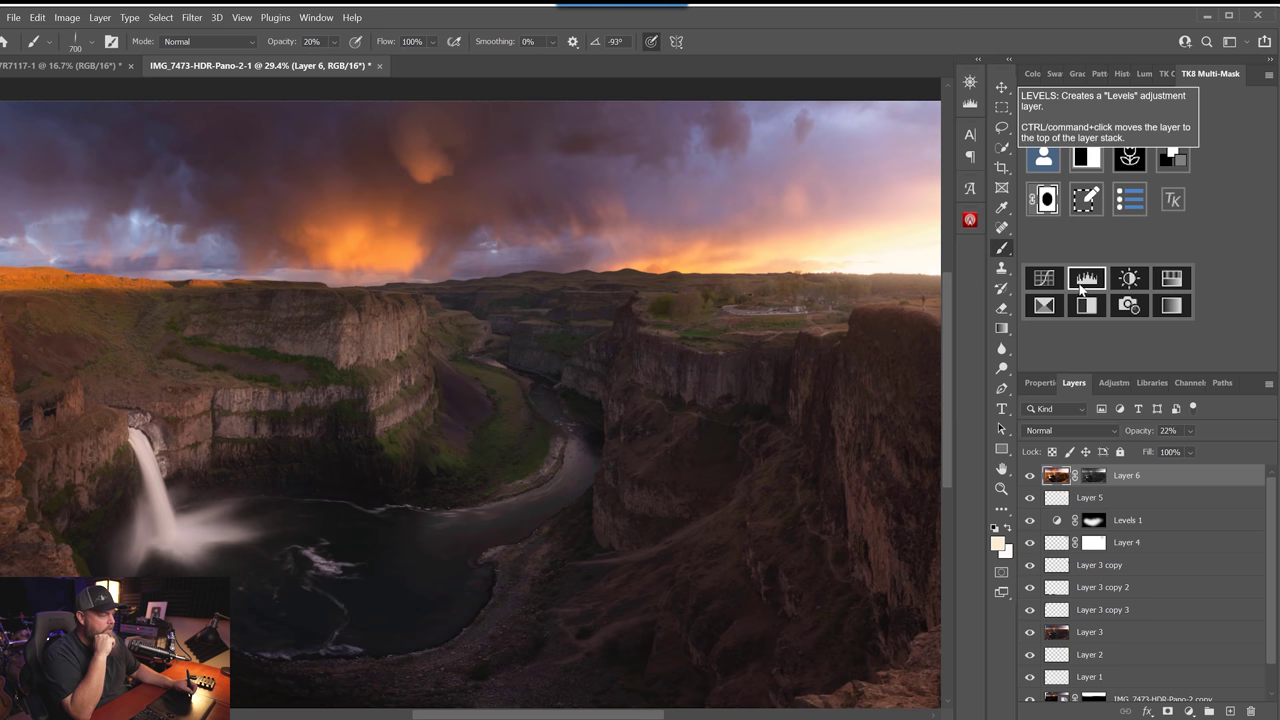
- Add a Curves adjustment layer above Layer 6, lift its black point to an output of 4, and fill its mask with black
{"action": "left_click", "coordinate": [1189, 712]}
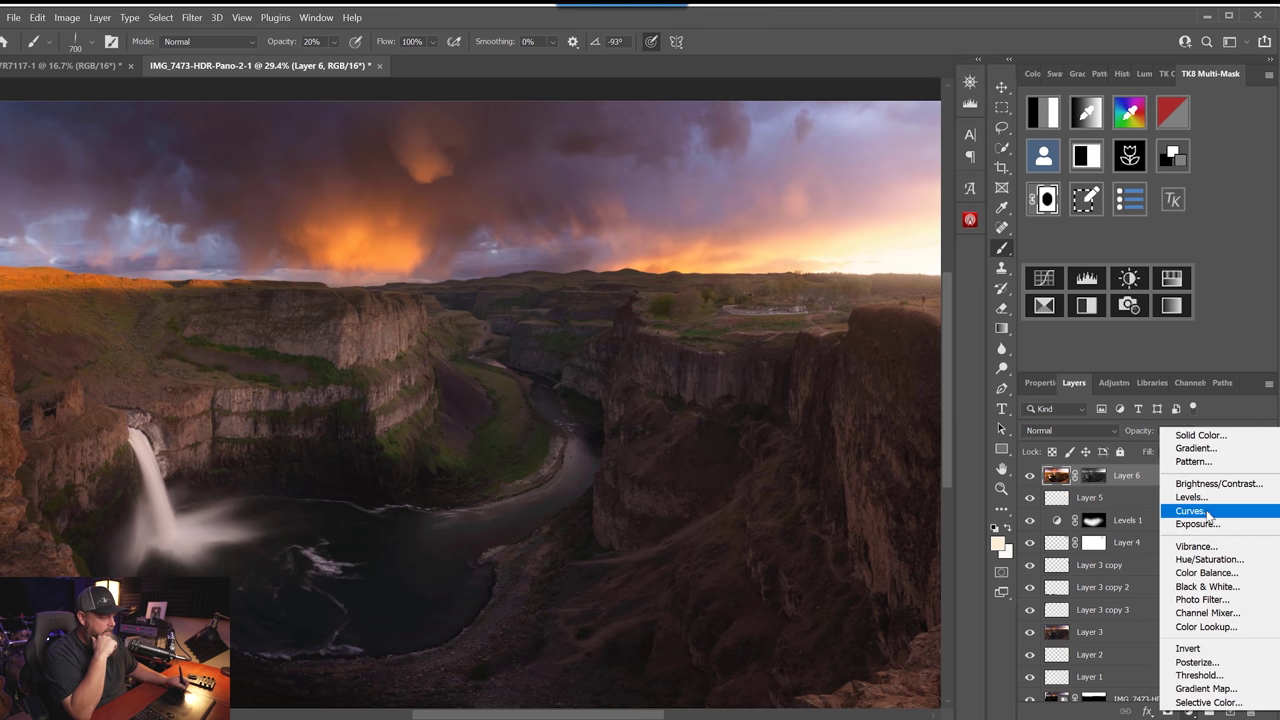
{"action": "left_click", "coordinate": [1205, 525]}
{"action": "left_click", "coordinate": [1062, 660]}
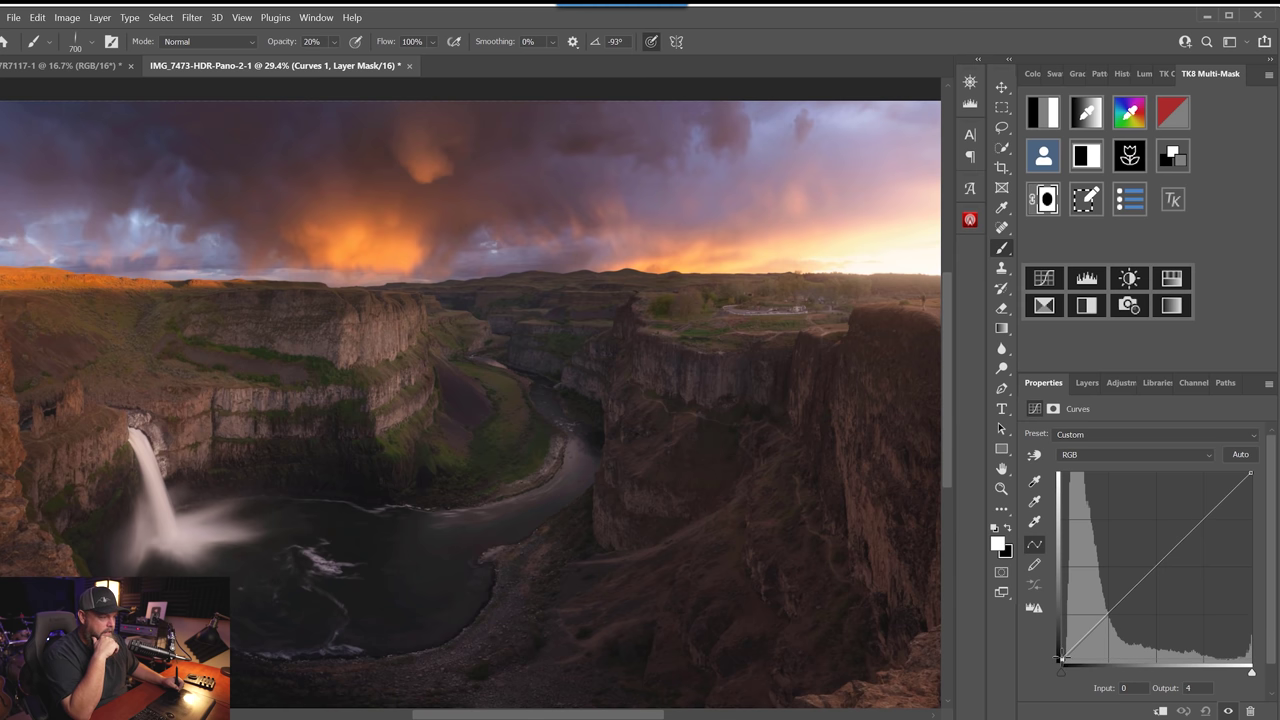
{"action": "left_click", "coordinate": [1086, 385]}
{"action": "left_click", "coordinate": [1031, 477]}
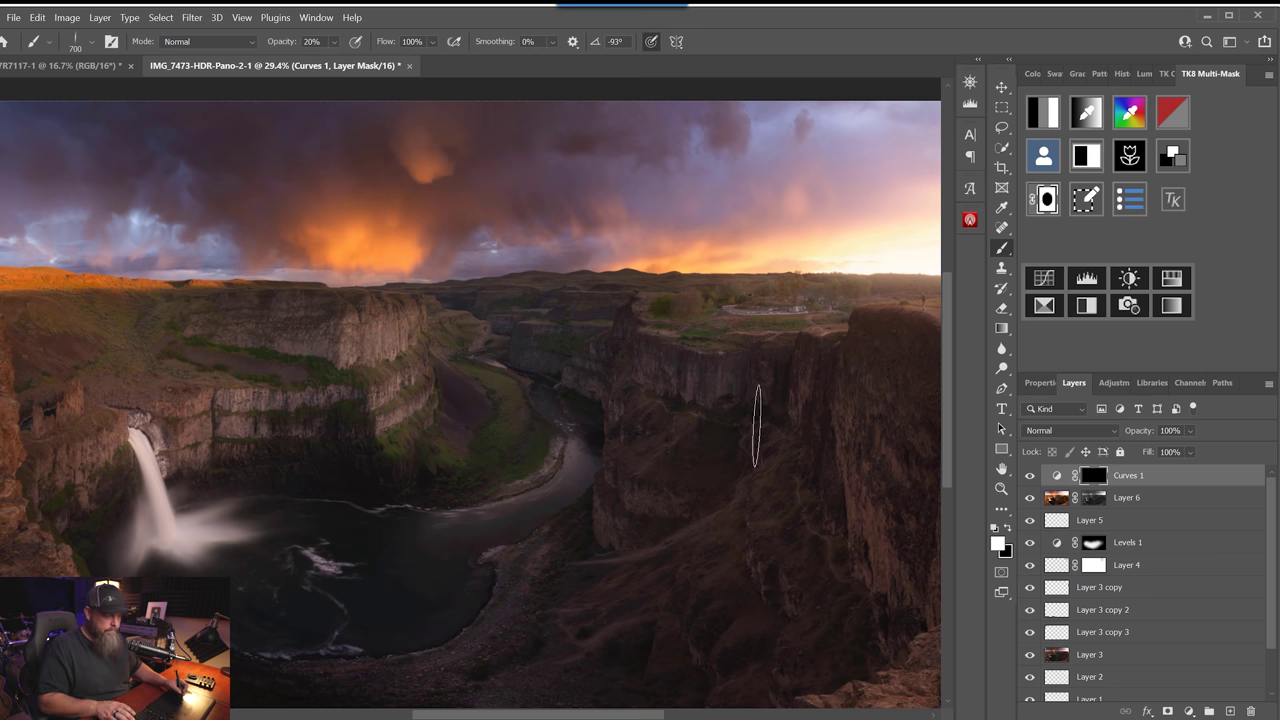
- Make the soft brush tip round and paint white on the Curves 1 mask over the canyon at 40% opacity, enlarging the brush to 1700 px
{"action": "right_click", "coordinate": [610, 349]}
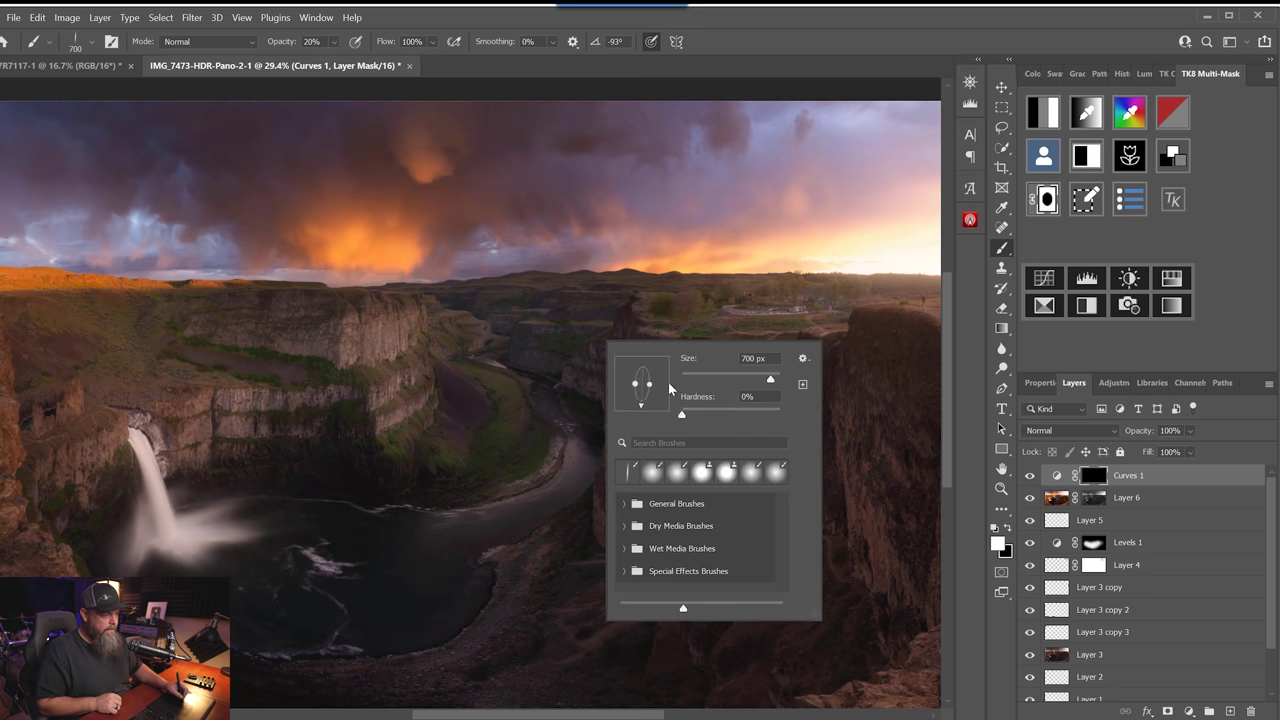
{"action": "key", "text": "Return"}
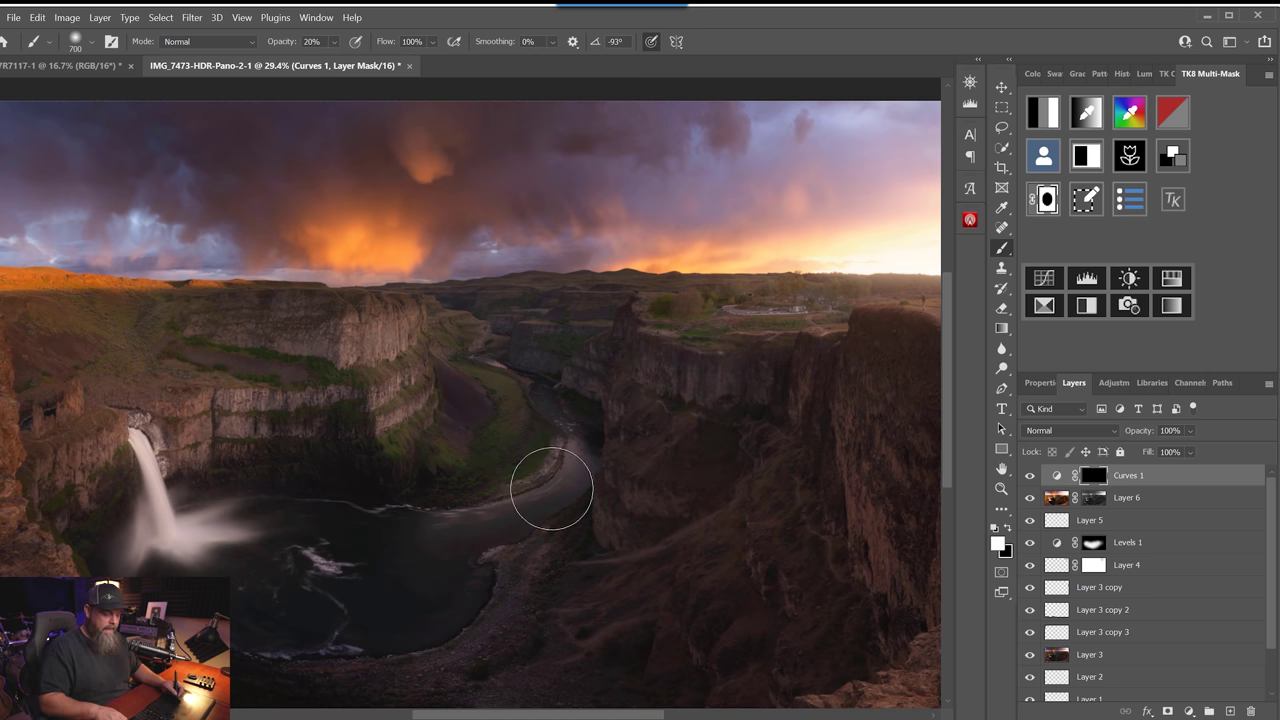
{"action": "key", "text": "4"}
{"action": "key", "text": "bracketright"}
{"action": "key", "text": "bracketright"}
{"action": "key", "text": "bracketright"}
{"action": "key", "text": "bracketright"}
{"action": "key", "text": "bracketright"}
{"action": "key", "text": "bracketright"}
{"action": "key", "text": "bracketright"}
{"action": "key", "text": "bracketright"}
{"action": "key", "text": "bracketright"}
{"action": "key", "text": "bracketright"}
{"action": "key", "text": "bracketright"}
{"action": "key", "text": "bracketleft"}
{"action": "key", "text": "bracketleft"}
{"action": "key", "text": "bracketleft"}
{"action": "mouse_move", "coordinate": [506, 343]}
{"action": "left_mouse_down"}
{"action": "mouse_move", "coordinate": [571, 337]}
{"action": "mouse_move", "coordinate": [443, 400]}
{"action": "mouse_move", "coordinate": [497, 425]}
{"action": "left_mouse_up"}
{"action": "key", "text": "bracketright"}
{"action": "key", "text": "bracketright"}
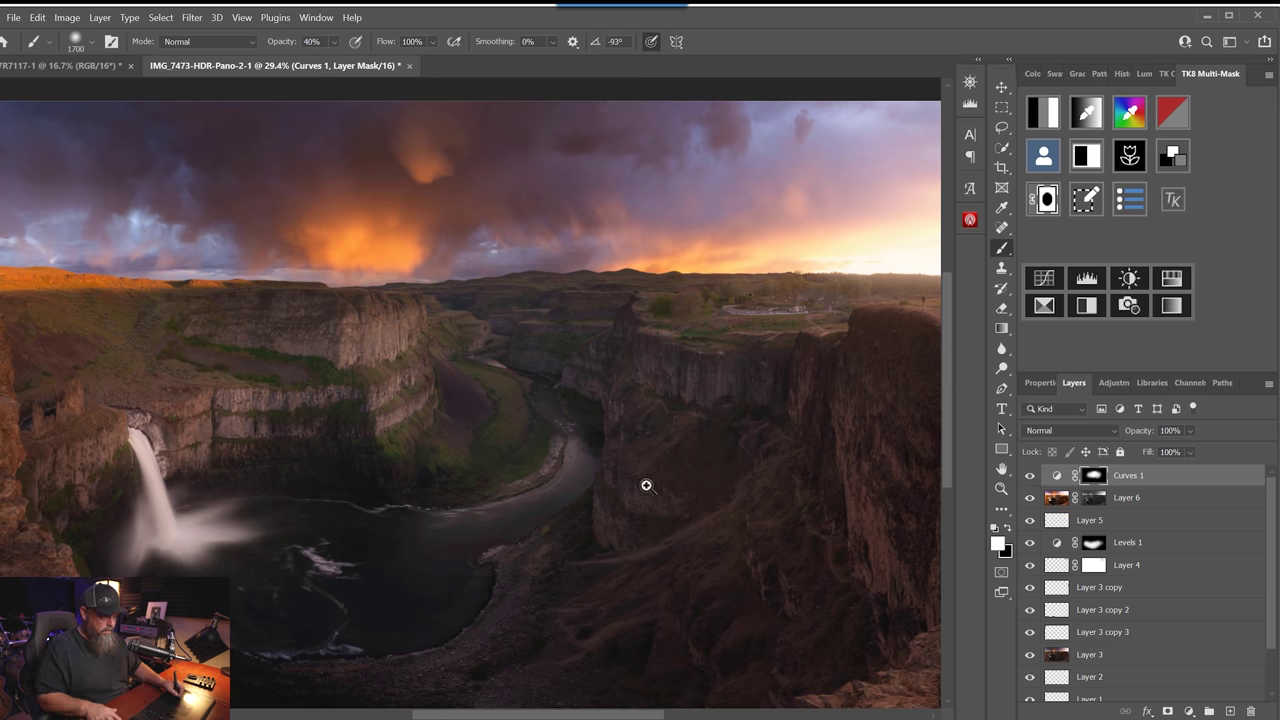
- Raise the Curves 1 black point to an output of 6 and compare the image with the layer hidden and shown
{"action": "scroll", "coordinate": [598, 490], "scroll_direction": "down", "scroll_amount": 3}
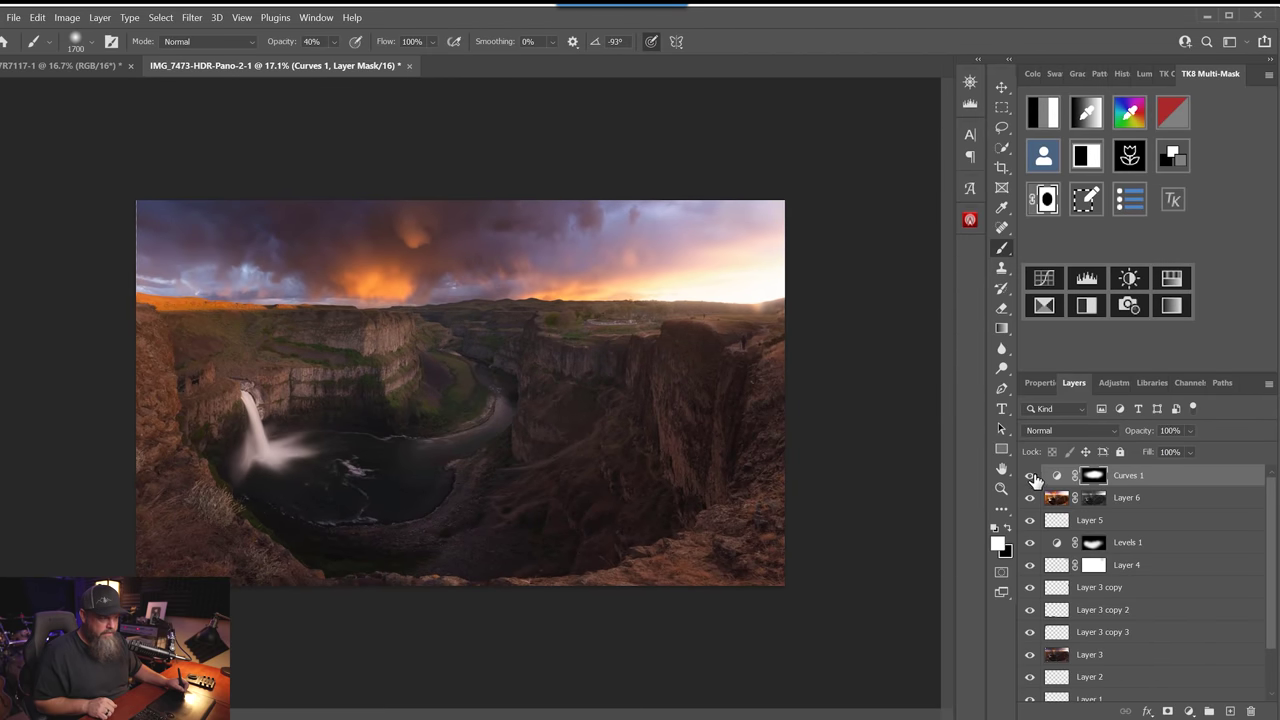
{"action": "left_click", "coordinate": [1056, 477]}
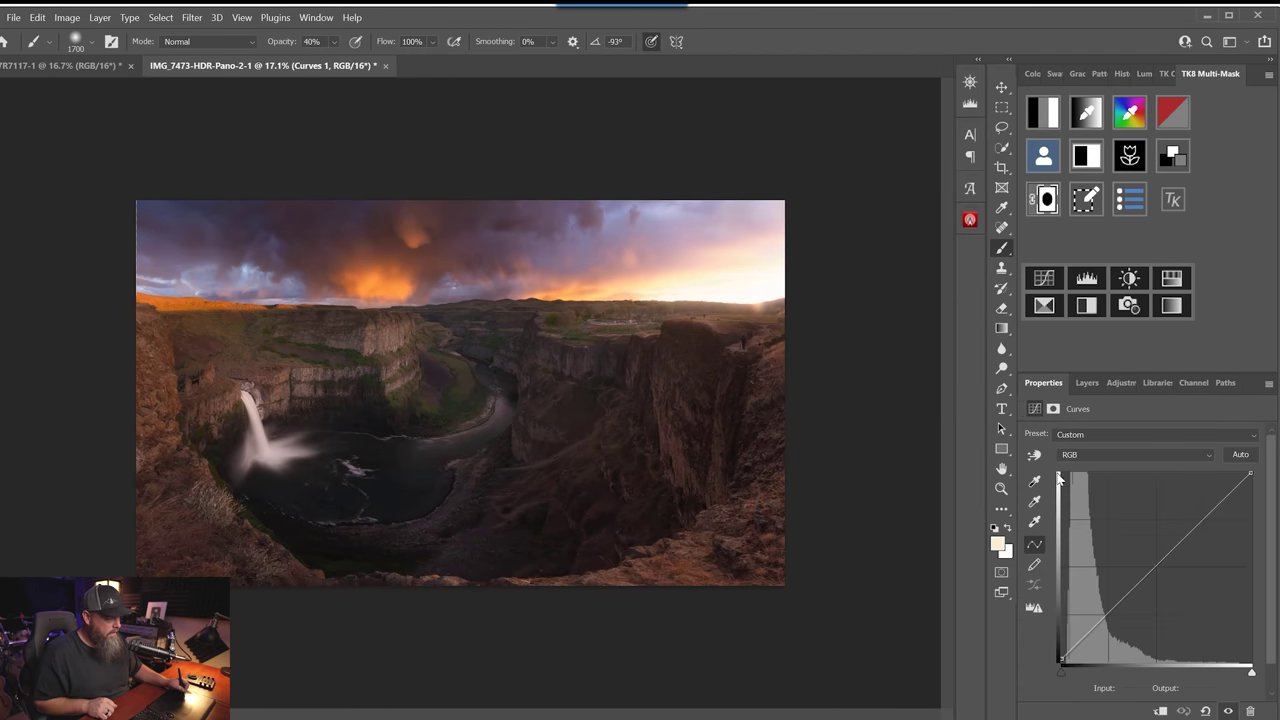
{"action": "left_click_drag", "start_coordinate": [1061, 660], "coordinate": [1061, 656]}
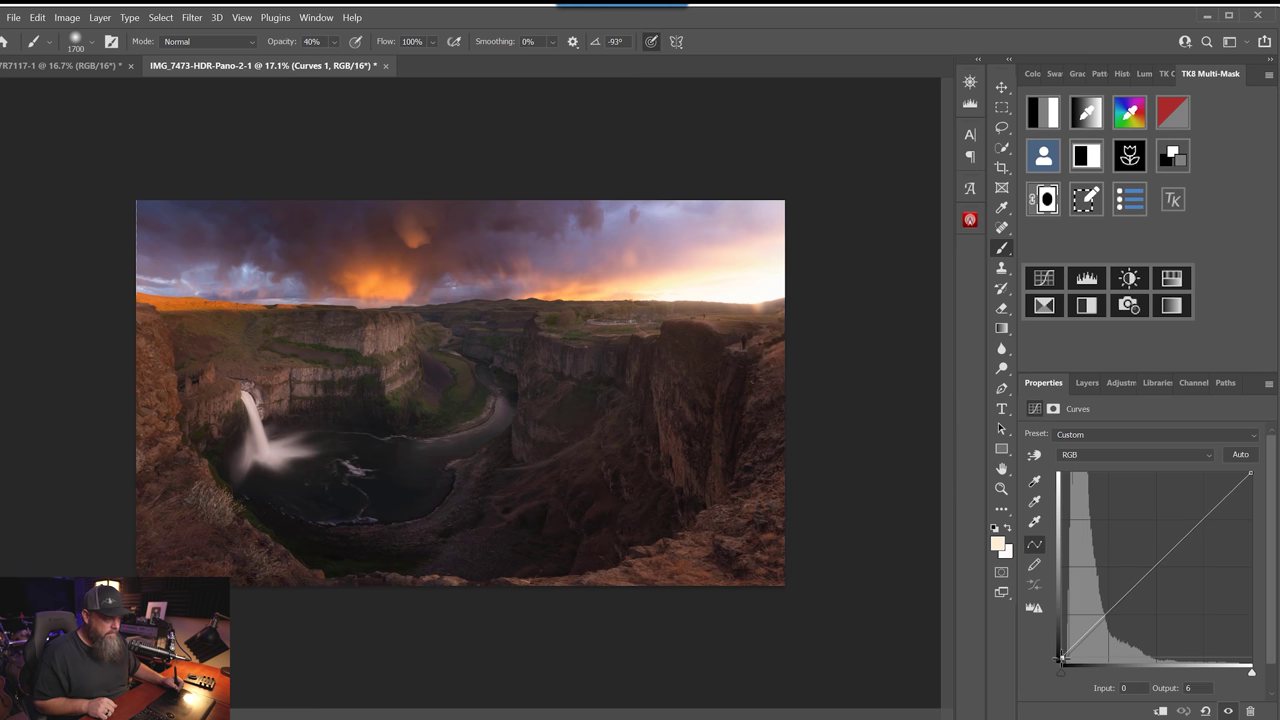
{"action": "left_click", "coordinate": [1086, 382]}
{"action": "left_click", "coordinate": [1030, 475]}
{"action": "left_click", "coordinate": [1030, 475]}
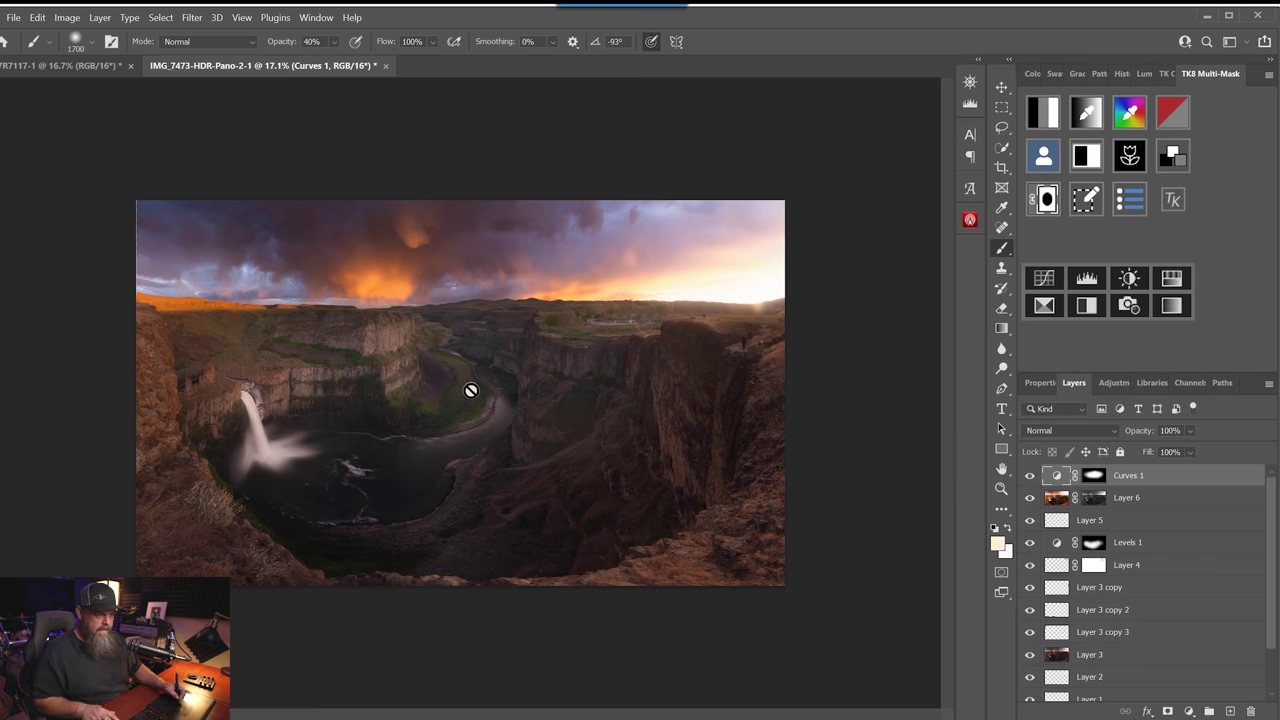
{"action": "mouse_move", "coordinate": [471, 400]}
{"action": "left_mouse_down"}
{"action": "mouse_move", "coordinate": [506, 406]}
{"action": "mouse_move", "coordinate": [451, 320]}
{"action": "left_mouse_up"}
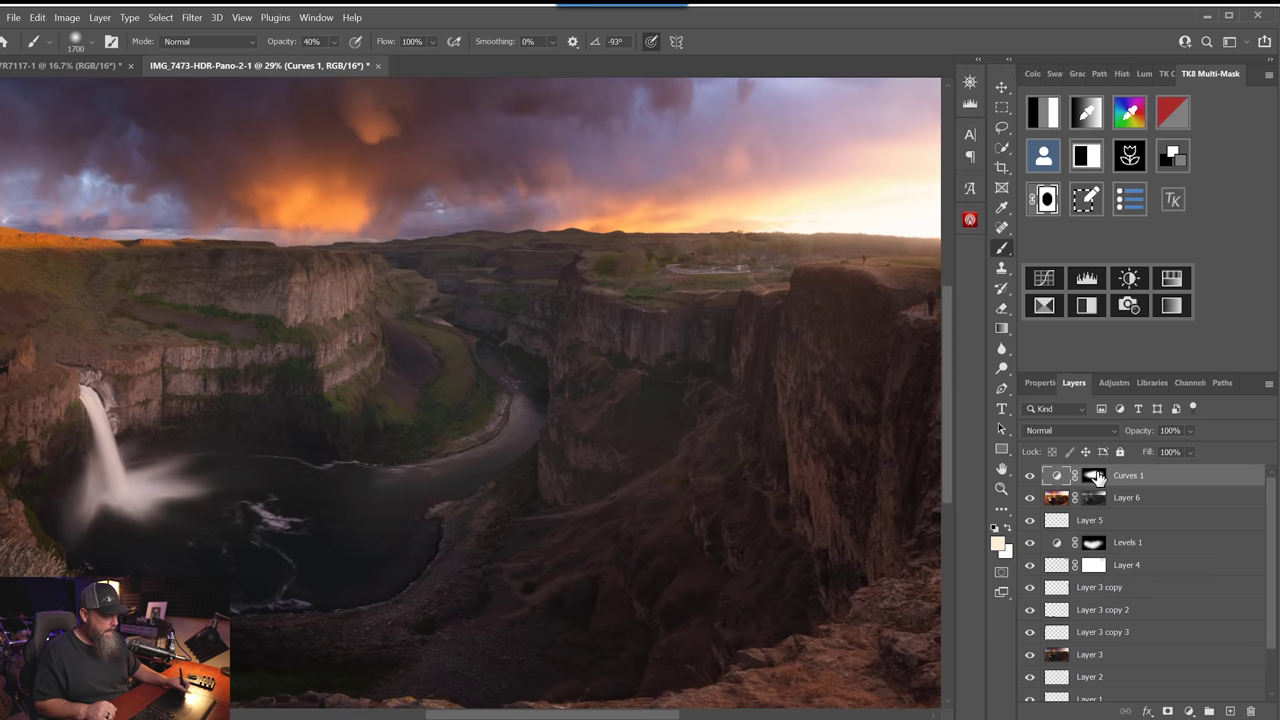